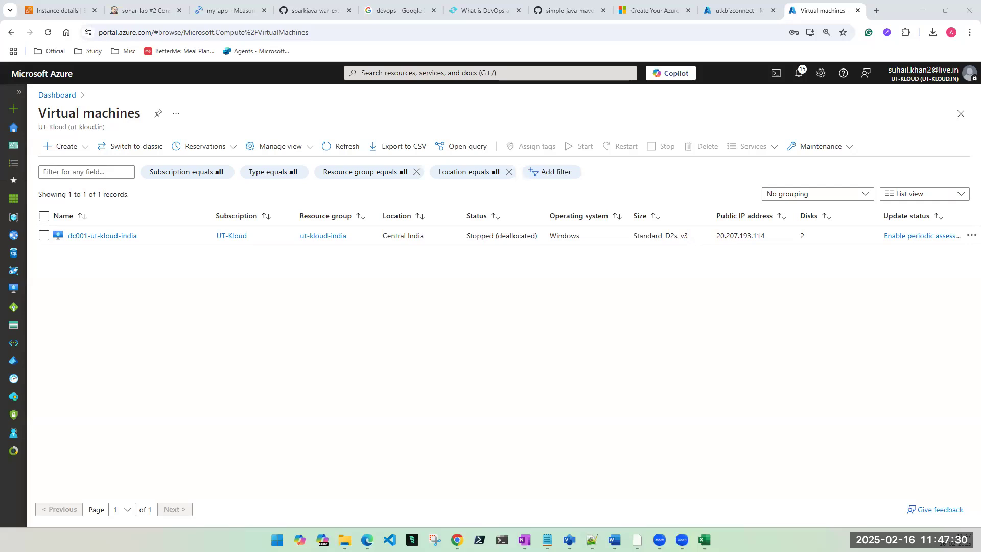
Step: Select a few blank cells in the fd/ud Excel sheet, then minimize Excel to the taskbar
{"action": "left_click", "coordinate": [704, 540]}
{"action": "left_click", "coordinate": [225, 205]}
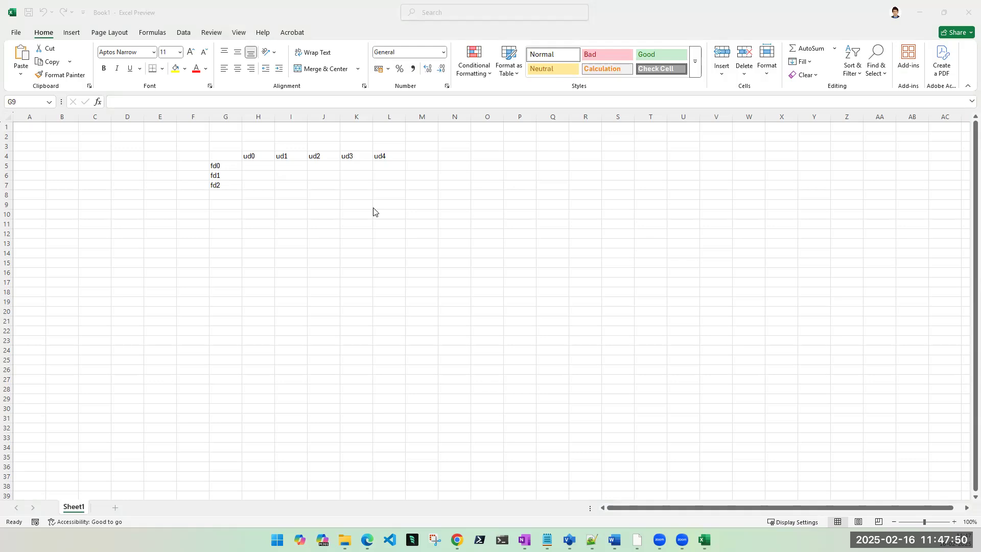
{"action": "left_click", "coordinate": [278, 178]}
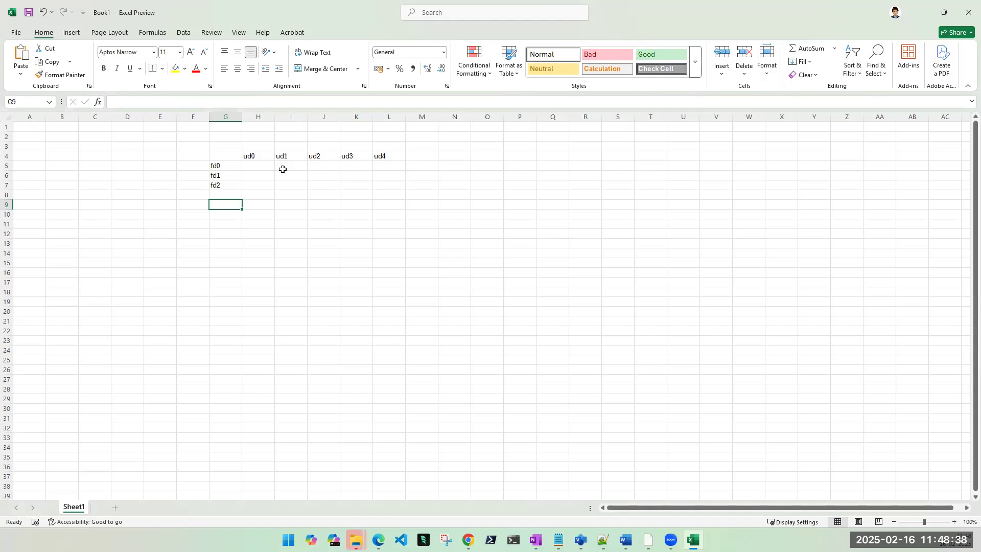
{"action": "left_click", "coordinate": [314, 272]}
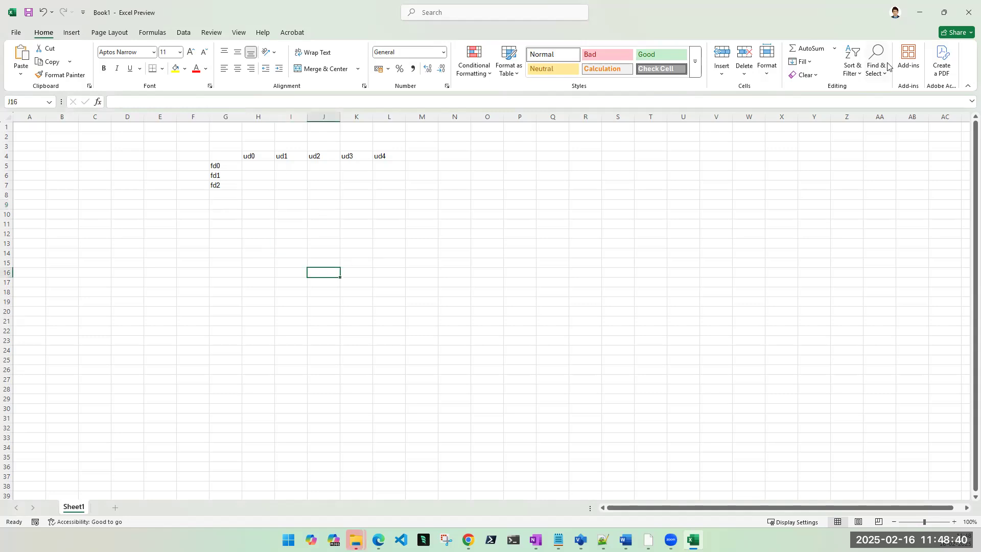
{"action": "left_click", "coordinate": [923, 15]}
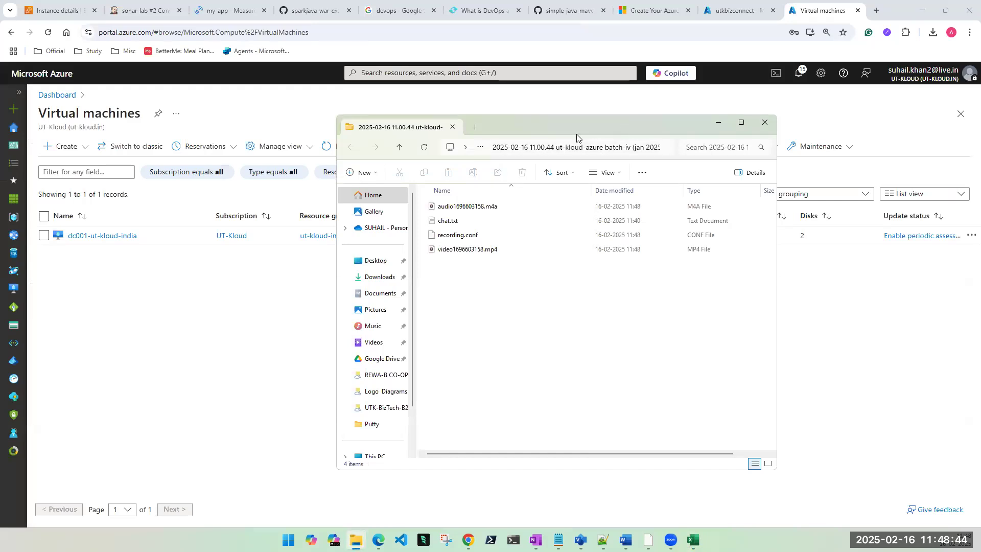
Step: Move File Explorer aside and start creating a new Azure virtual machine
{"action": "left_click_drag", "start_coordinate": [576, 134], "coordinate": [0, 134]}
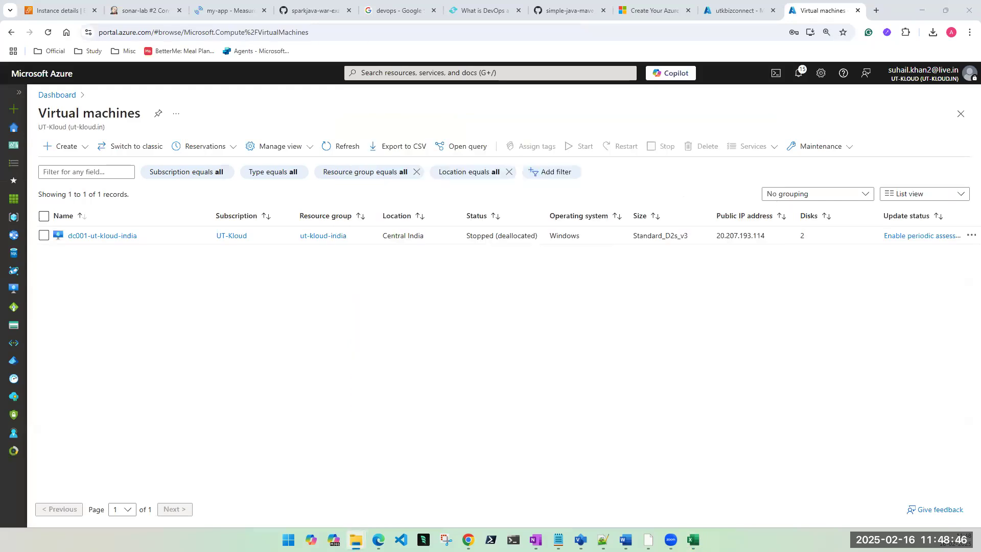
{"action": "left_click", "coordinate": [84, 147]}
{"action": "left_click", "coordinate": [84, 173]}
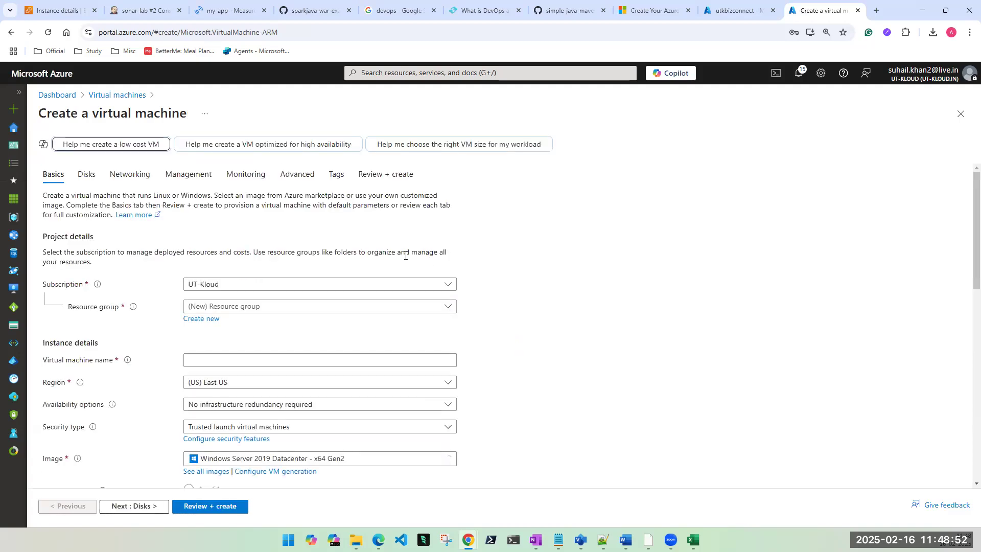
Step: Create a new resource group named az-set for the VM
{"action": "left_click", "coordinate": [300, 306]}
{"action": "left_click", "coordinate": [194, 320]}
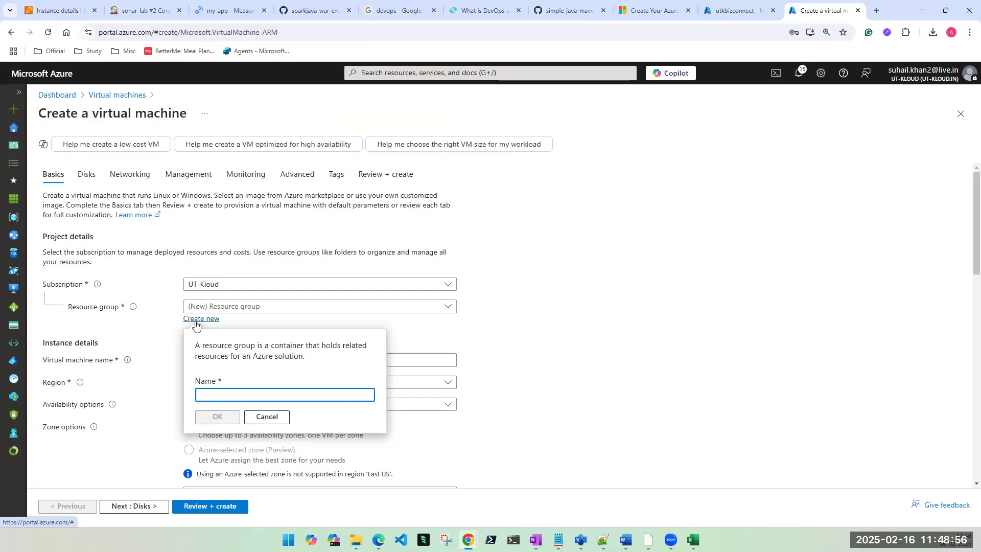
{"action": "type", "text": "az-set"}
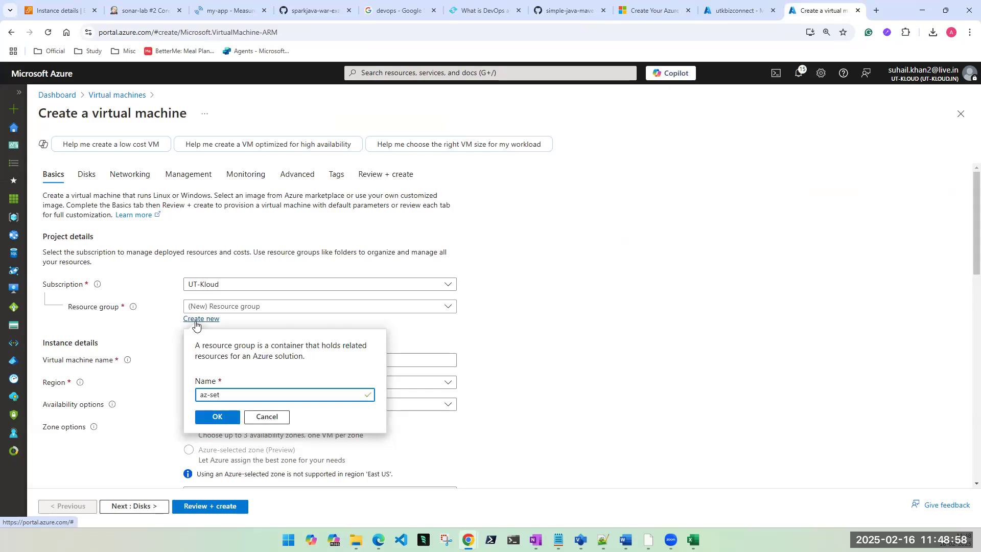
{"action": "left_click", "coordinate": [231, 419]}
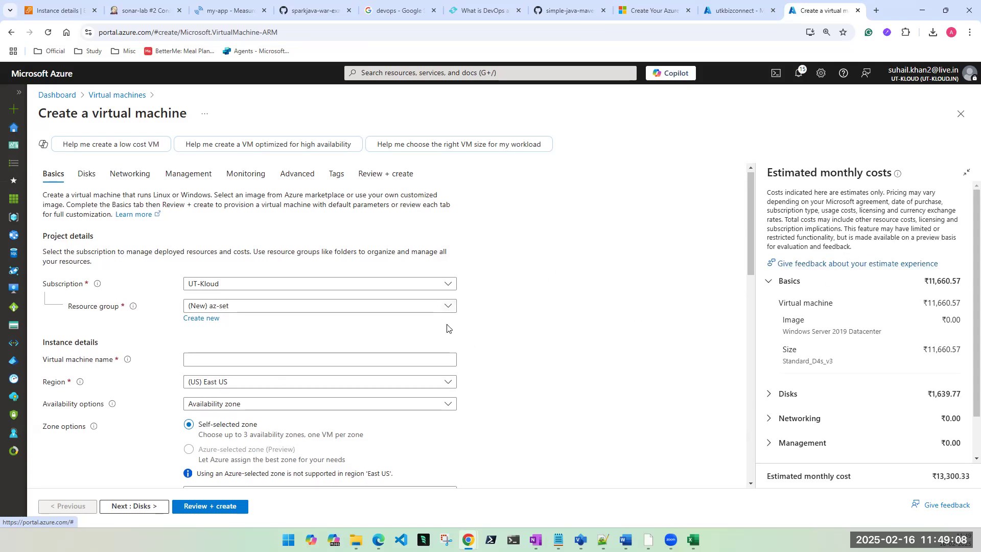
Step: Enter vm1 as the virtual machine name
{"action": "scroll", "coordinate": [475, 328], "scroll_direction": "down", "scroll_amount": 1}
{"action": "left_click", "coordinate": [327, 290]}
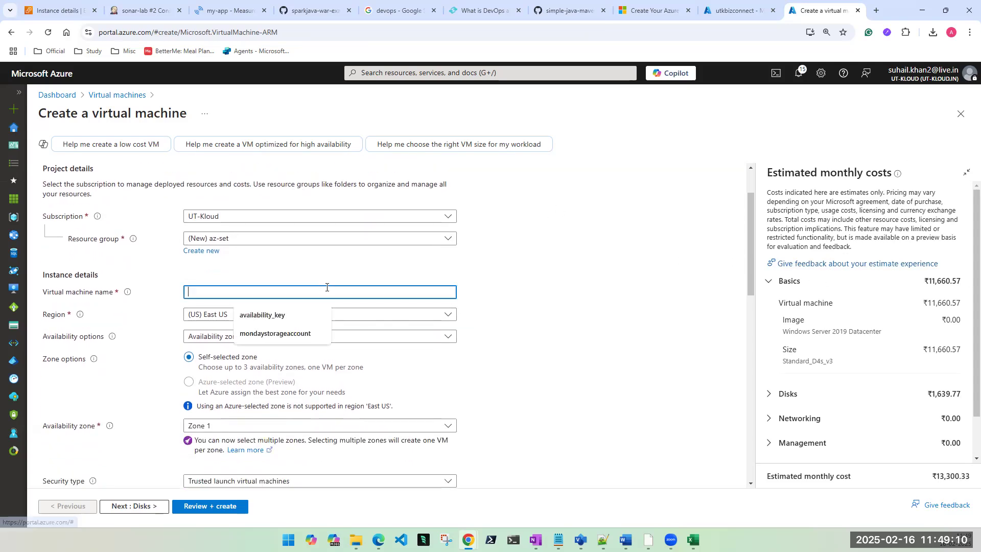
{"action": "type", "text": "vm1"}
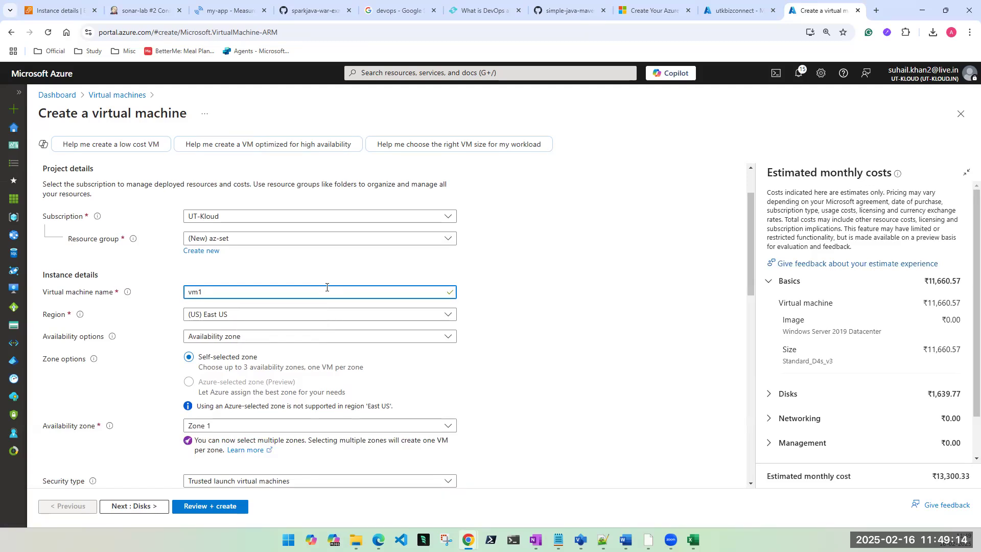
Step: Open the Availability options list, then bring up the OneNote task notes
{"action": "scroll", "coordinate": [332, 289], "scroll_direction": "down", "scroll_amount": 1}
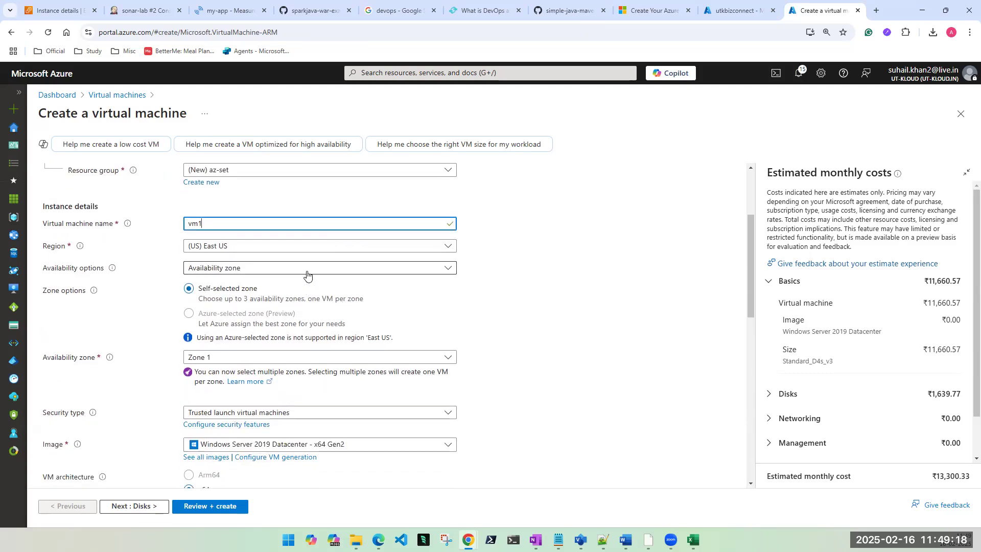
{"action": "left_click", "coordinate": [241, 271]}
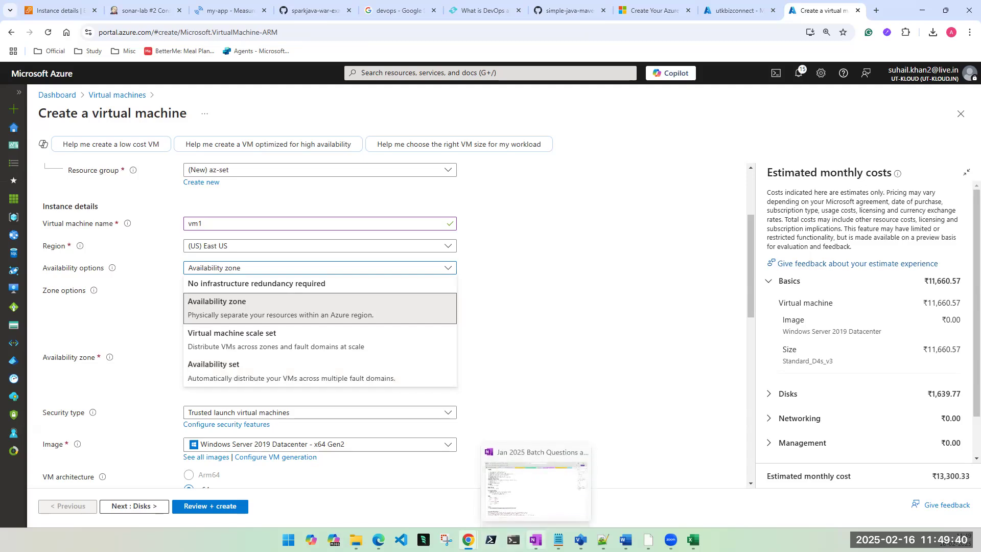
{"action": "left_click", "coordinate": [535, 540]}
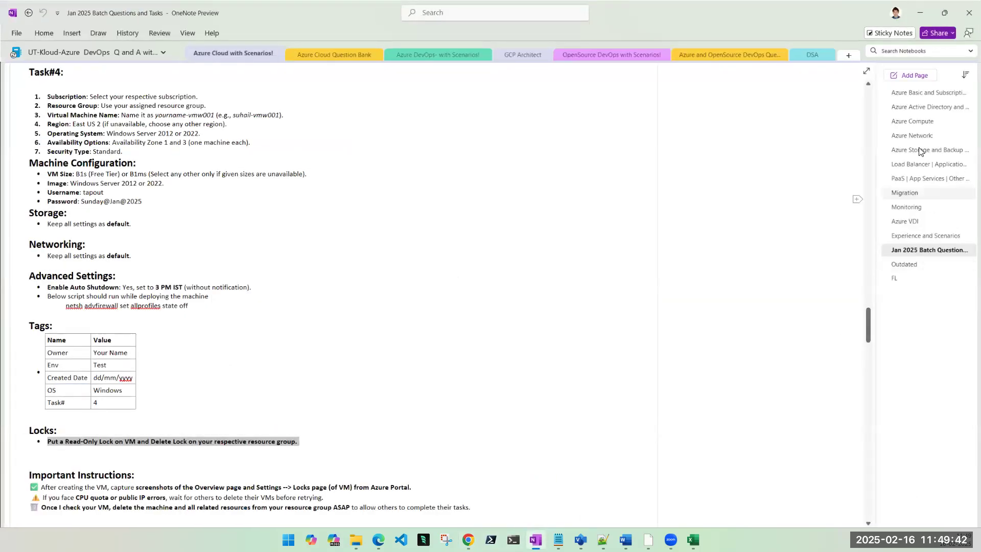
Step: Open the Azure Basic and Subscriptions page and scroll to the regions and availability zones notes
{"action": "left_click", "coordinate": [913, 94]}
{"action": "left_click", "coordinate": [913, 106]}
{"action": "left_click", "coordinate": [912, 95]}
{"action": "scroll", "coordinate": [545, 290], "scroll_direction": "down", "scroll_amount": 20}
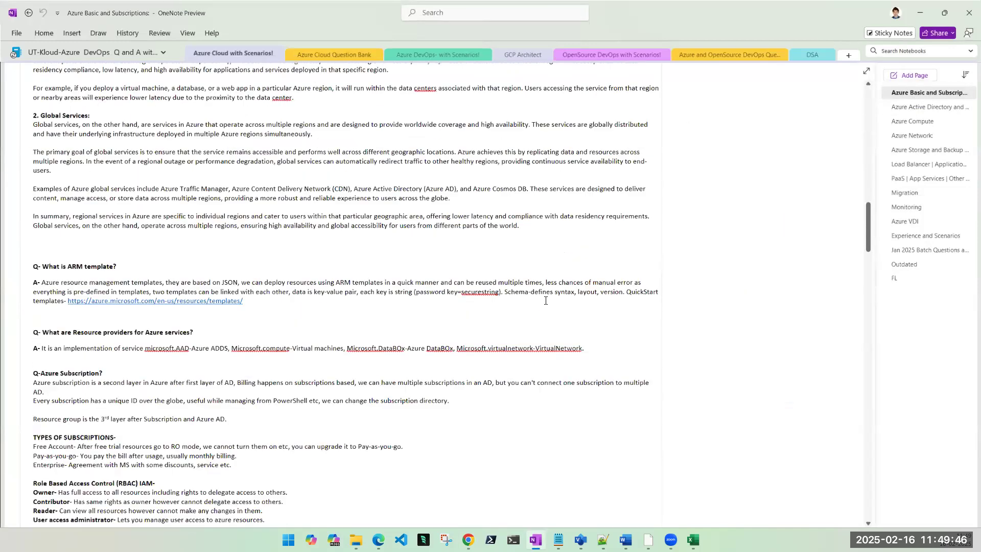
{"action": "scroll", "coordinate": [545, 300], "scroll_direction": "down", "scroll_amount": 10}
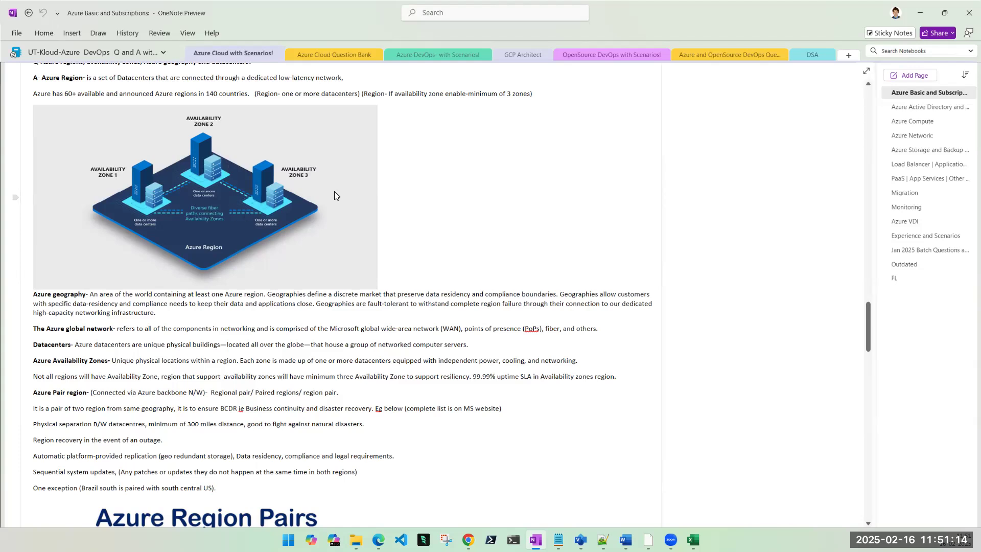
Step: Back in the VM form, choose Availability set and find the existing-sets list empty
{"action": "left_click", "coordinate": [912, 13]}
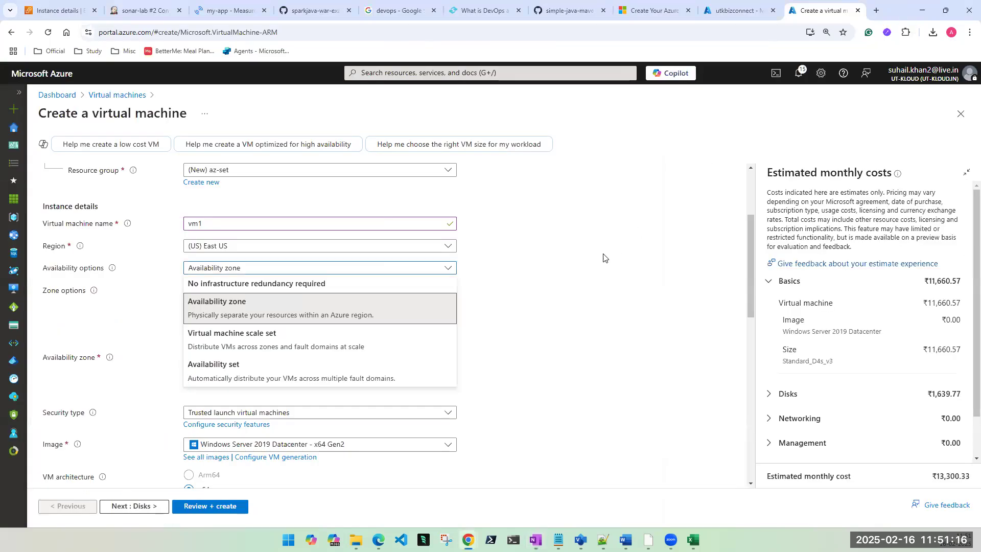
{"action": "left_click", "coordinate": [257, 376]}
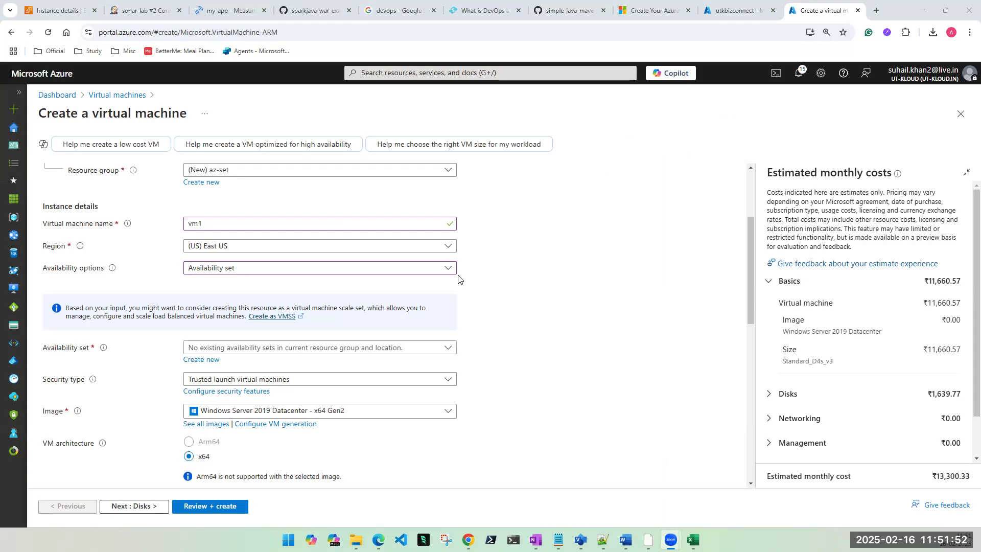
{"action": "left_click", "coordinate": [347, 352]}
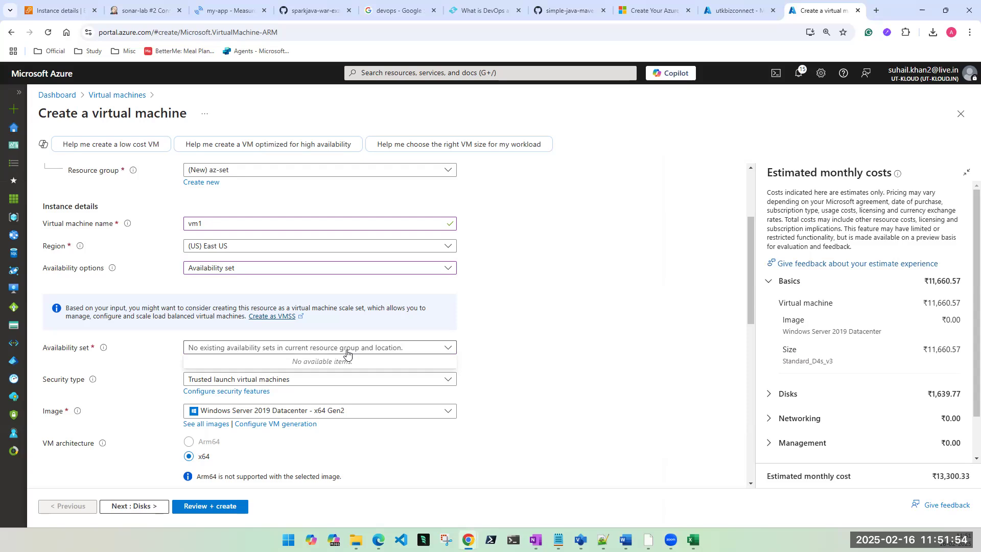
{"action": "left_click", "coordinate": [512, 342]}
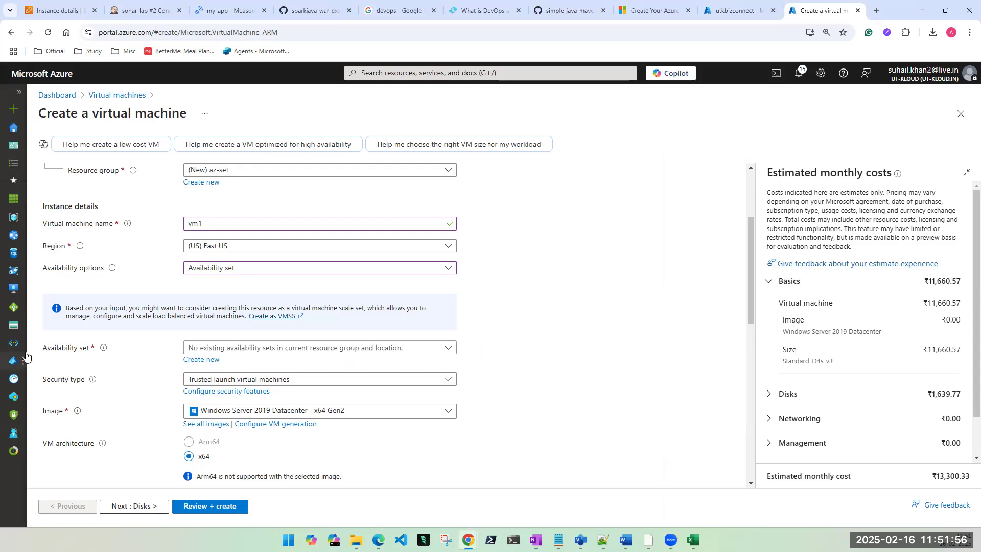
Step: Try no redundancy and availability zone options, then switch back to Availability set
{"action": "mouse_move", "coordinate": [25, 343]}
{"action": "left_click", "coordinate": [205, 269]}
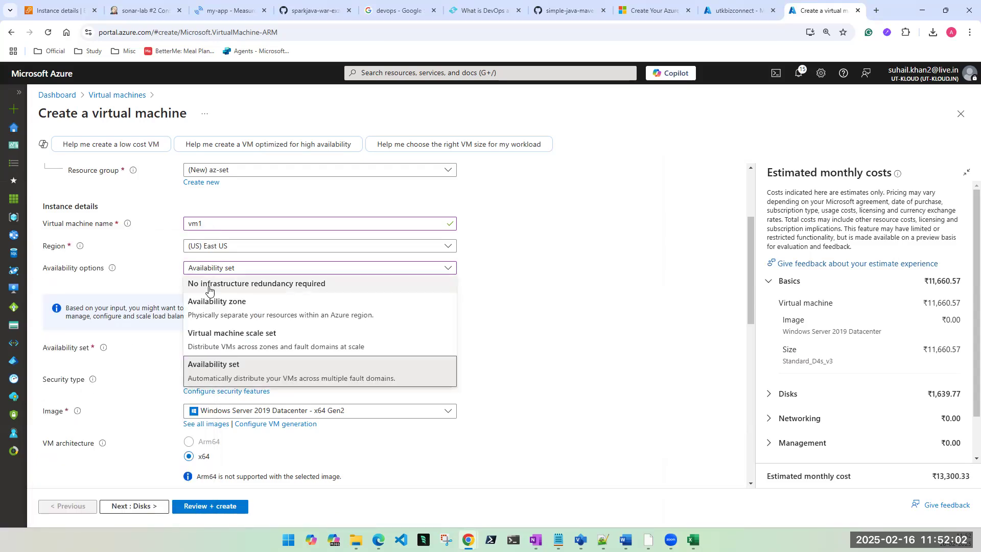
{"action": "left_click", "coordinate": [208, 288]}
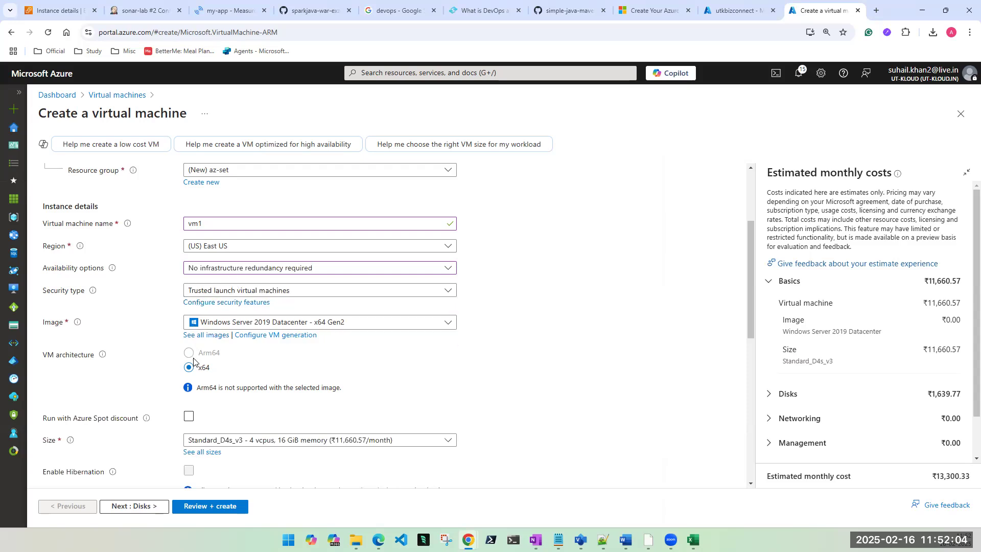
{"action": "left_click", "coordinate": [244, 271]}
{"action": "left_click", "coordinate": [220, 303]}
{"action": "left_click", "coordinate": [222, 270]}
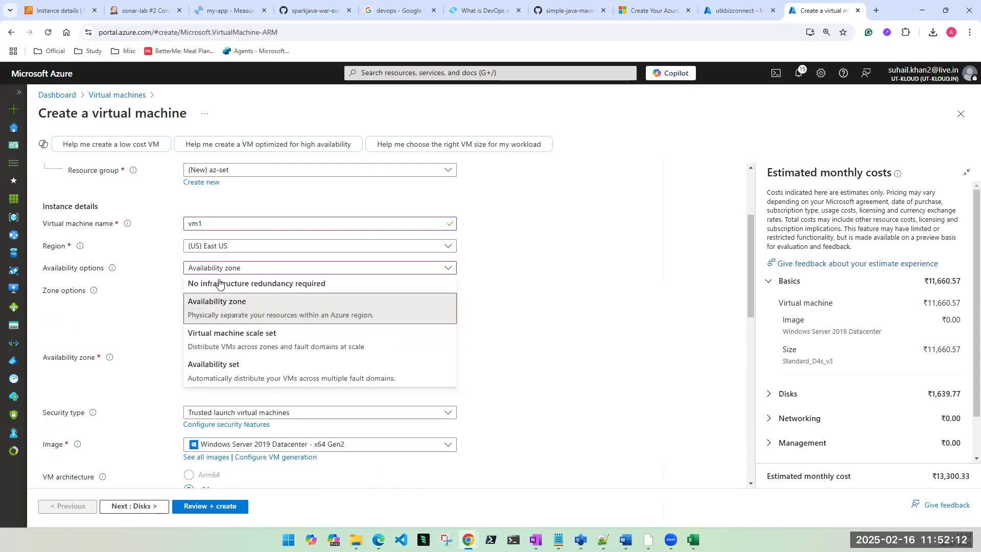
{"action": "left_click", "coordinate": [219, 373]}
{"action": "left_click_drag", "start_coordinate": [43, 351], "coordinate": [104, 352]}
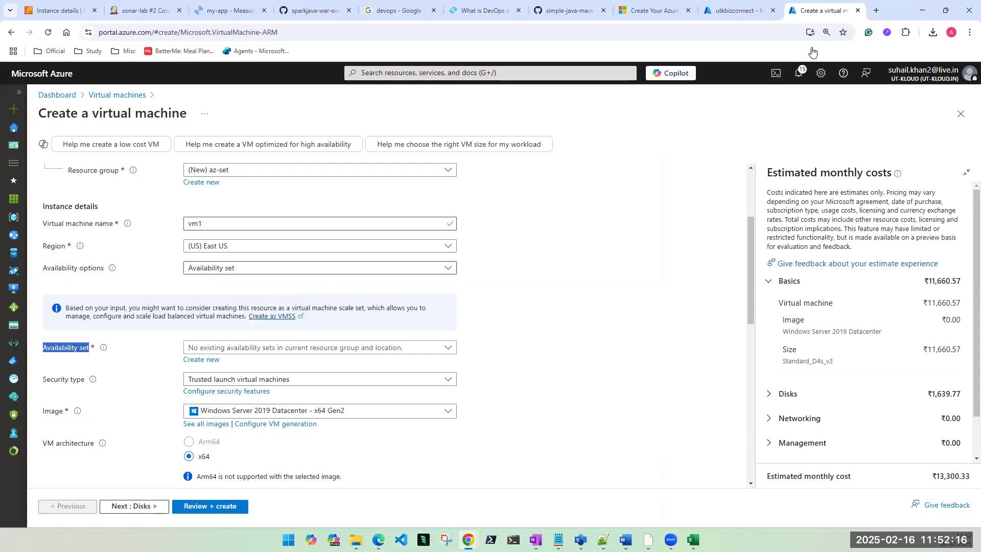
Step: In the other portal tab, search 'ava' and open the Availability sets list
{"action": "left_click", "coordinate": [732, 16]}
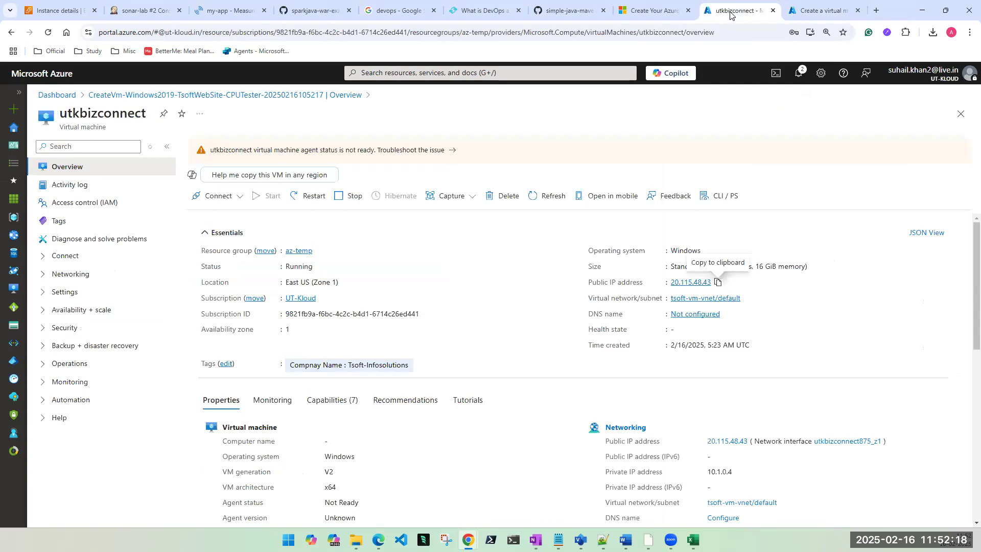
{"action": "left_click", "coordinate": [436, 73]}
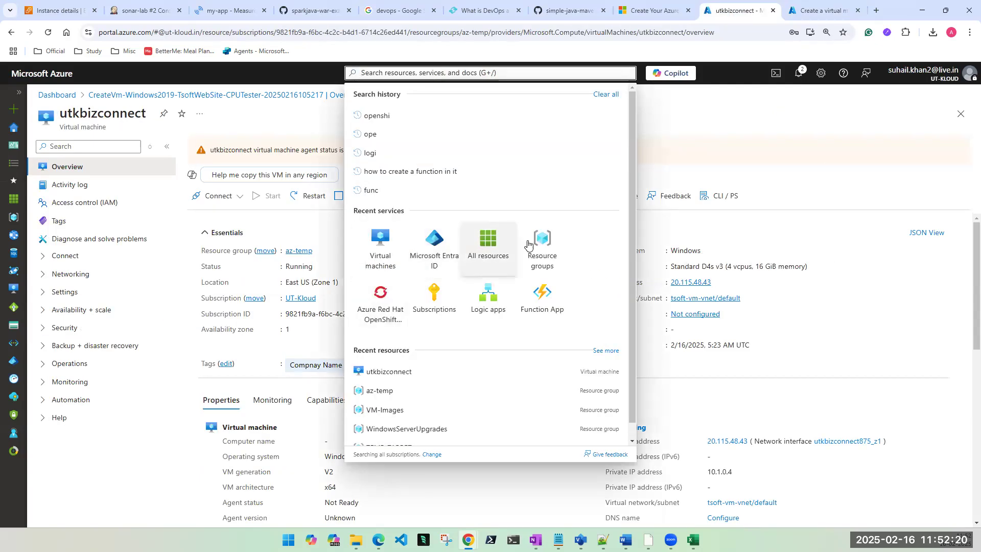
{"action": "type", "text": "ava"}
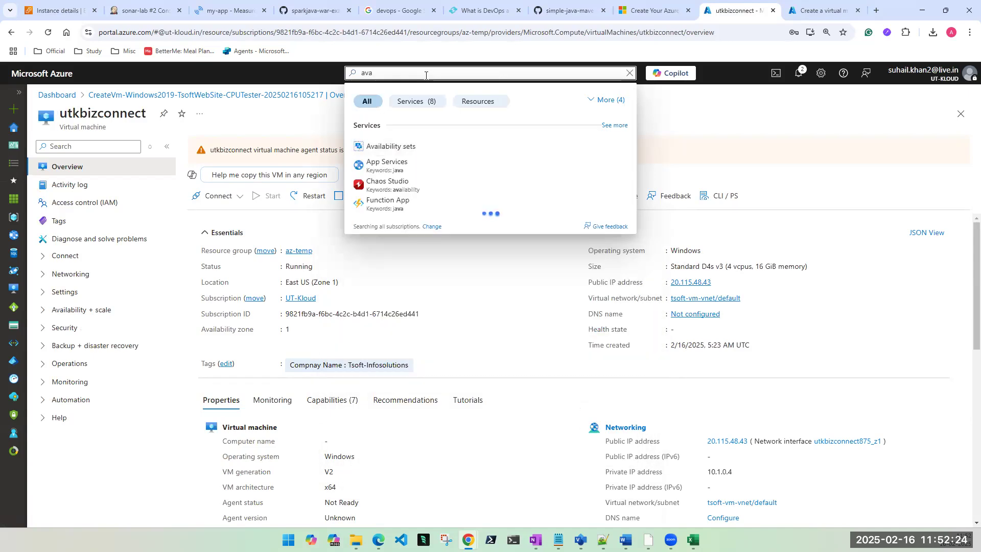
{"action": "left_click", "coordinate": [385, 150]}
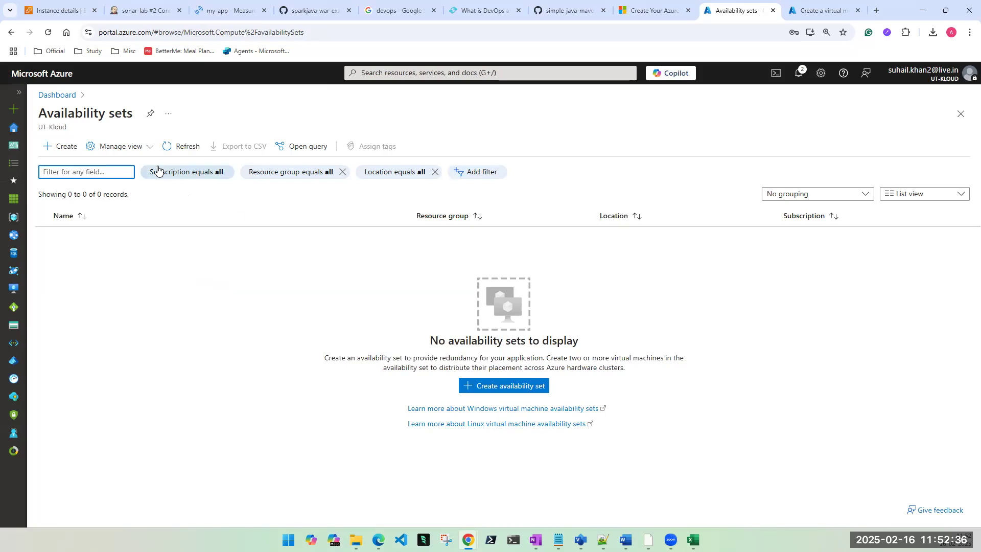
Step: Start a new availability set and create resource group temp-az-set for it in East US
{"action": "left_click", "coordinate": [511, 387]}
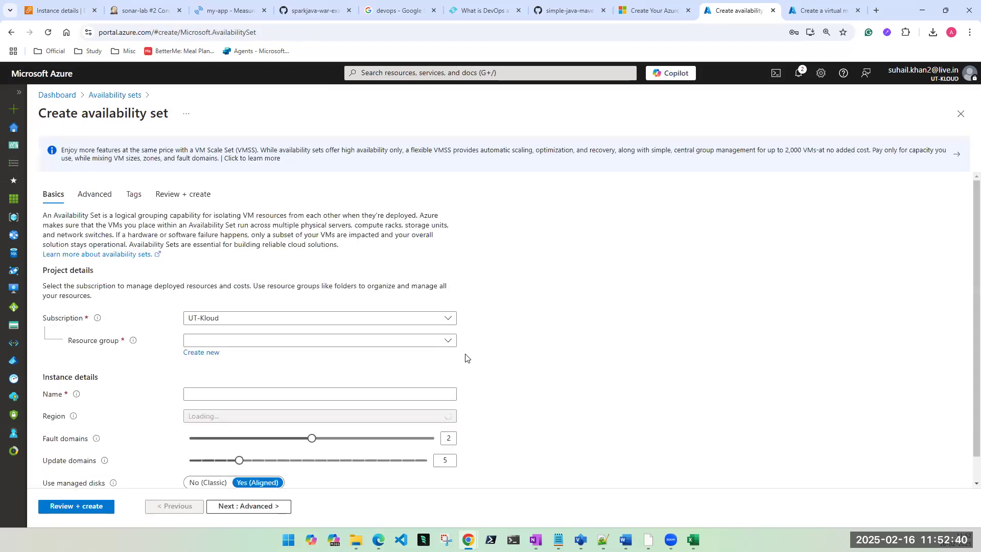
{"action": "scroll", "coordinate": [306, 345], "scroll_direction": "down", "scroll_amount": 3}
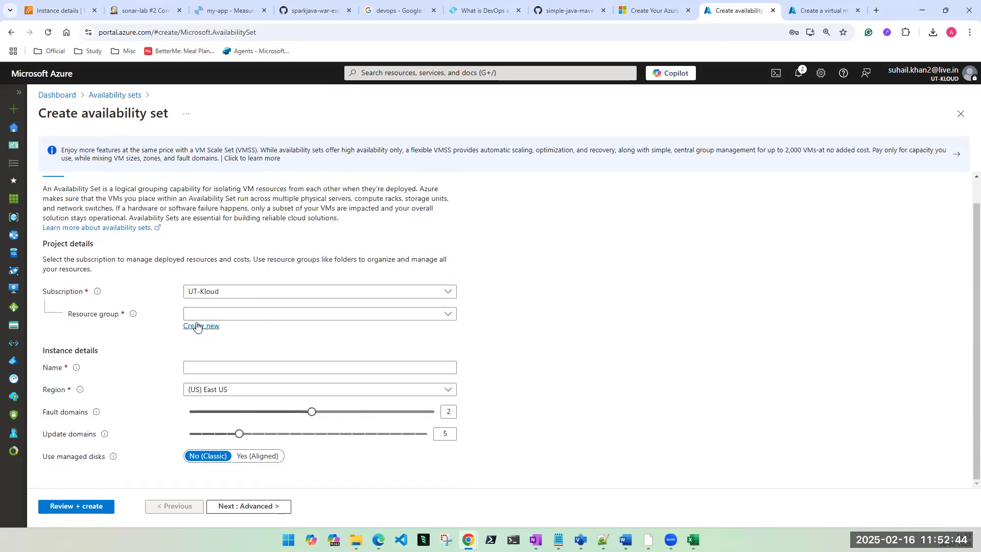
{"action": "left_click", "coordinate": [197, 327]}
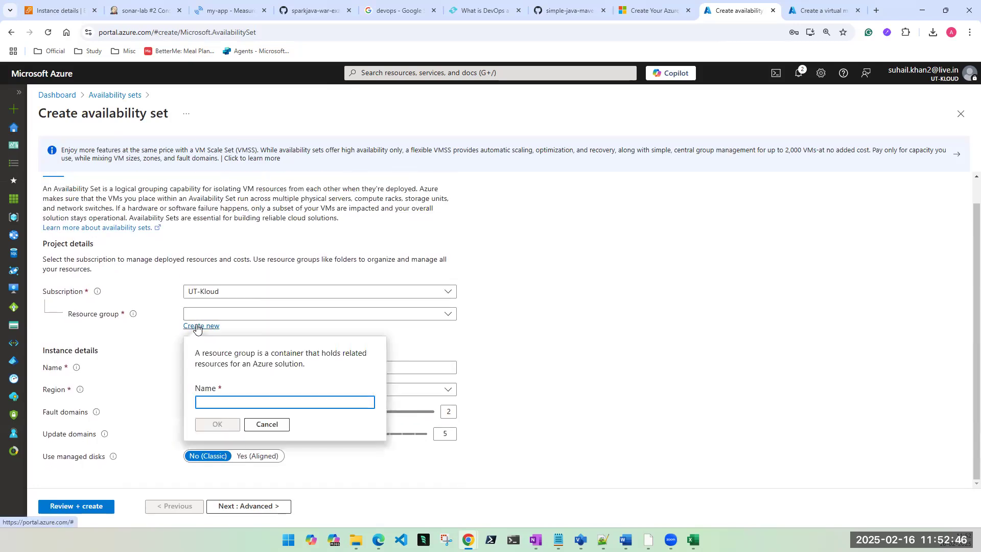
{"action": "type", "text": "temp-a"}
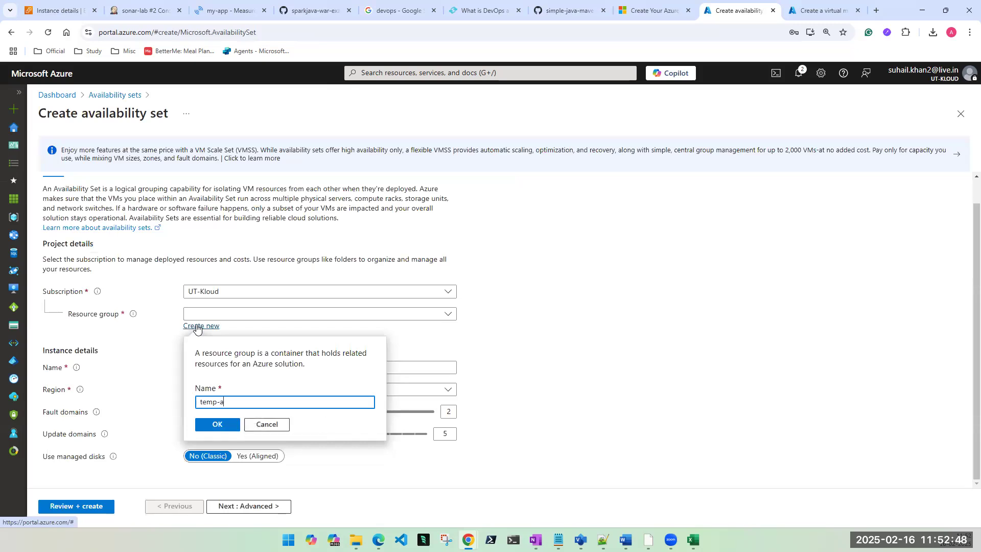
{"action": "type", "text": "z-set"}
{"action": "left_click", "coordinate": [217, 425]}
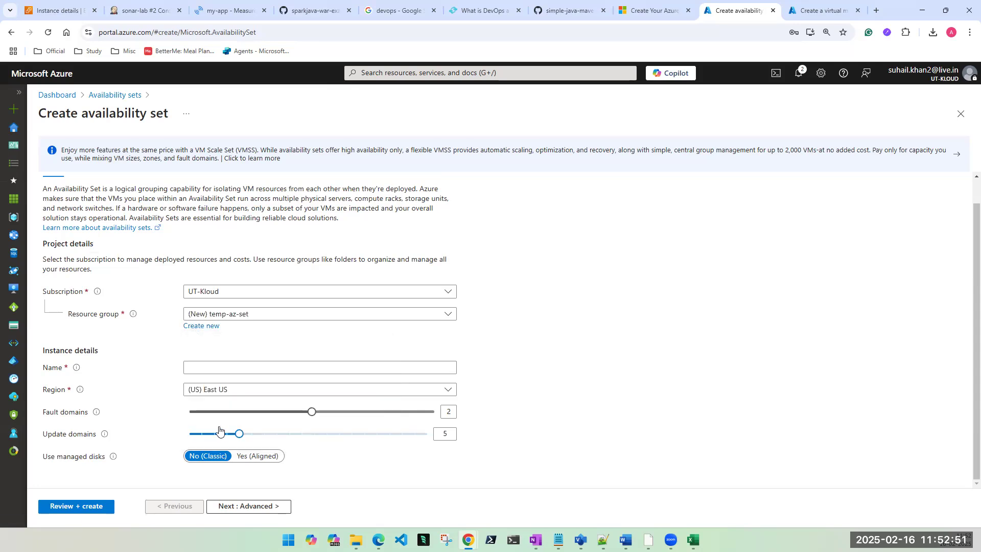
Step: Name the availability set first-az-set and set fault domains to 3, keeping East US
{"action": "left_click", "coordinate": [217, 367]}
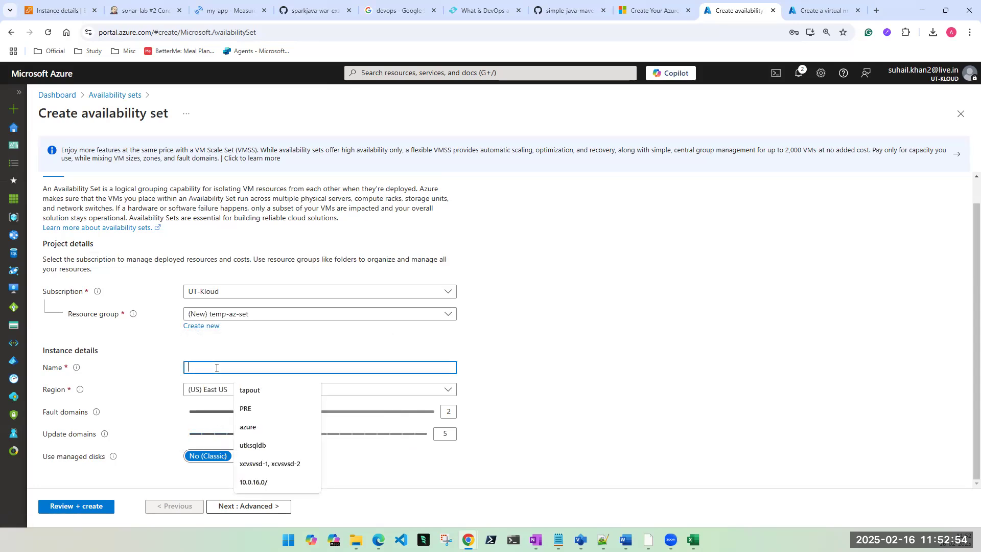
{"action": "type", "text": "first-az"}
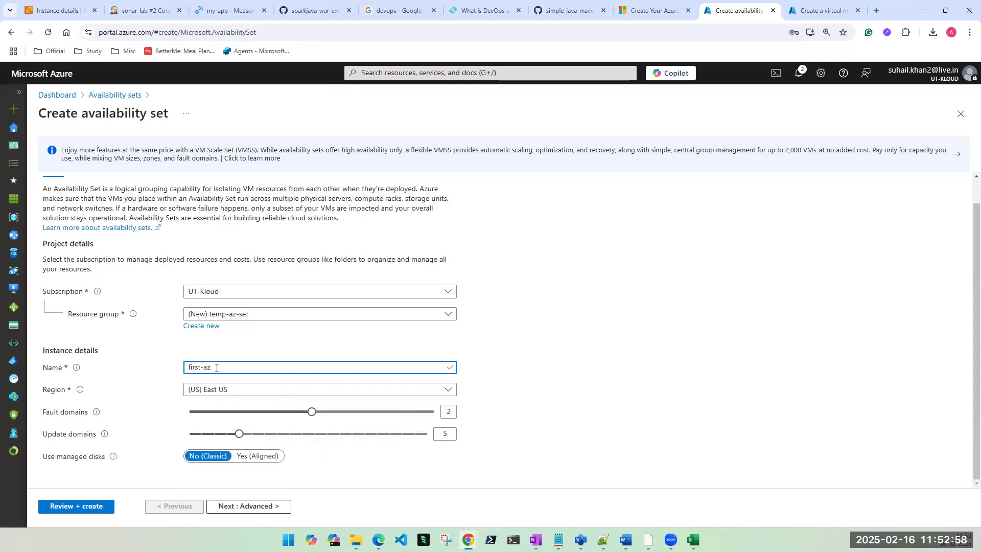
{"action": "type", "text": "-set"}
{"action": "mouse_move", "coordinate": [95, 417]}
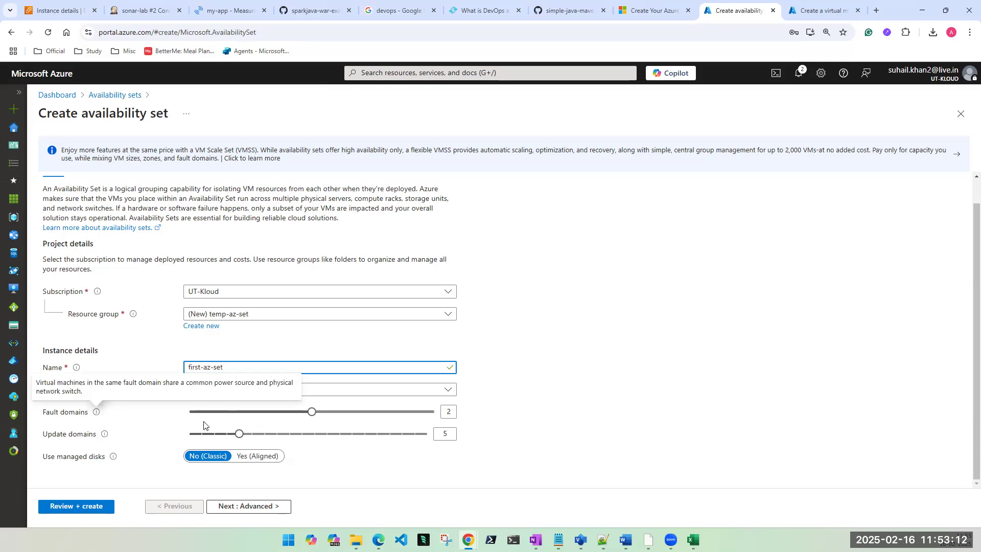
{"action": "left_click_drag", "start_coordinate": [312, 412], "coordinate": [197, 420]}
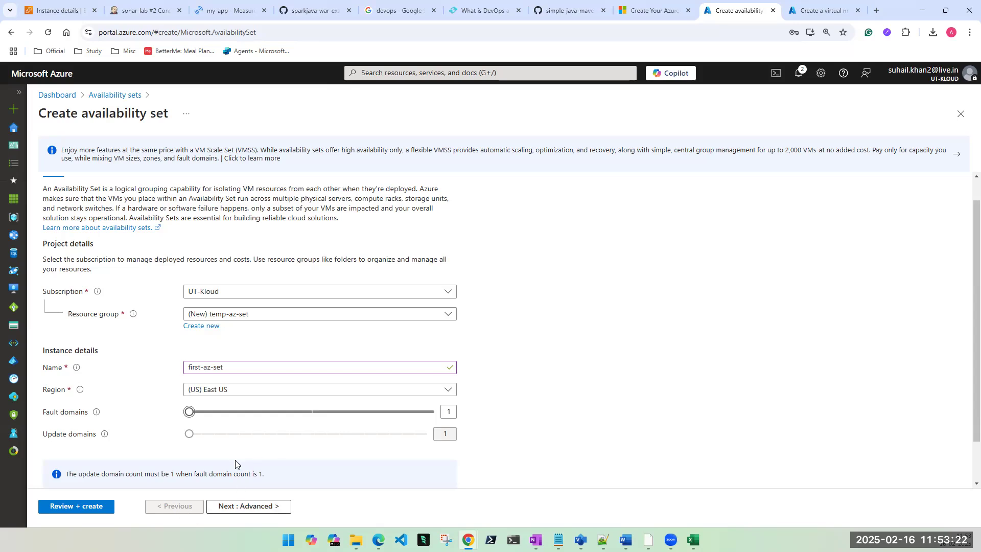
{"action": "scroll", "coordinate": [235, 459], "scroll_direction": "down", "scroll_amount": 1}
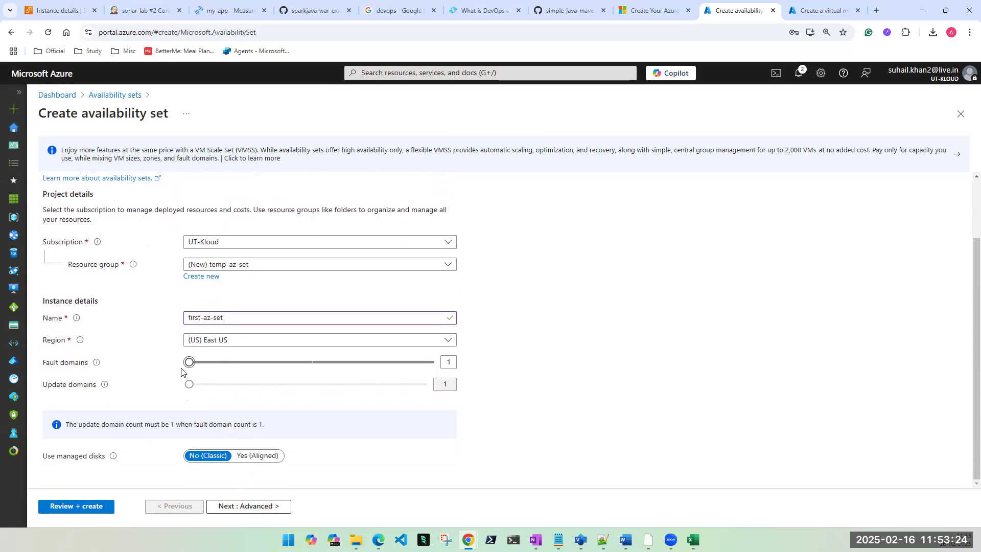
{"action": "mouse_move", "coordinate": [189, 365]}
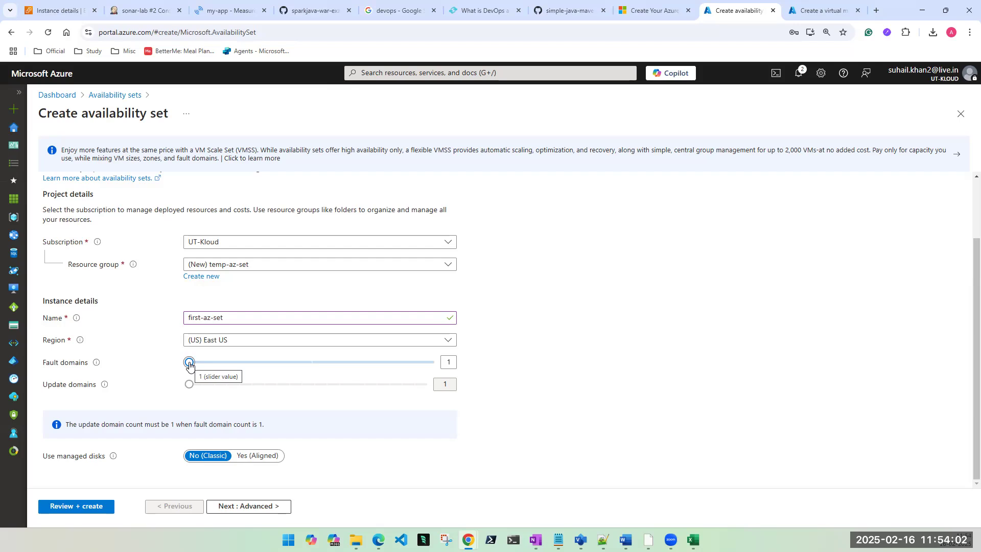
{"action": "left_click_drag", "start_coordinate": [189, 364], "coordinate": [438, 389]}
{"action": "left_click", "coordinate": [438, 390]}
{"action": "left_click", "coordinate": [681, 423]}
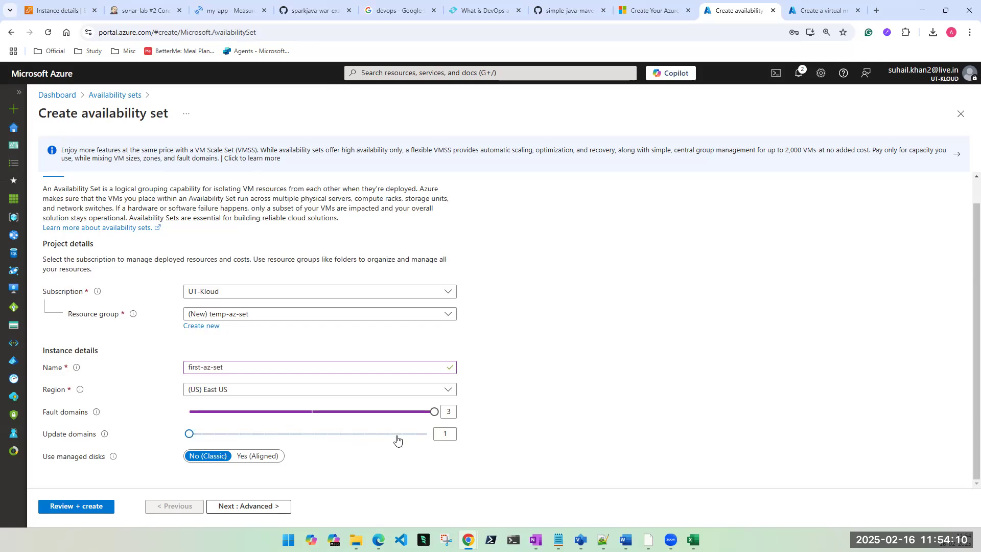
Step: Set the update domain count to 5
{"action": "mouse_move", "coordinate": [693, 540]}
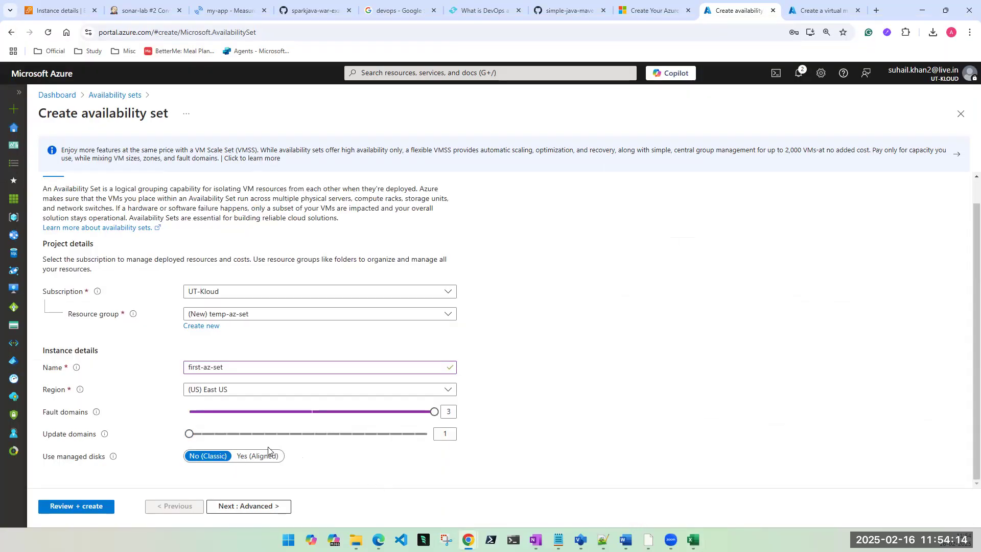
{"action": "left_click", "coordinate": [264, 434]}
{"action": "double_click", "coordinate": [450, 434]}
{"action": "type", "text": "5"}
{"action": "left_click", "coordinate": [558, 435]}
Step: Pass through the Advanced and Tags pages, then review and create first-az-set
{"action": "left_click", "coordinate": [253, 512]}
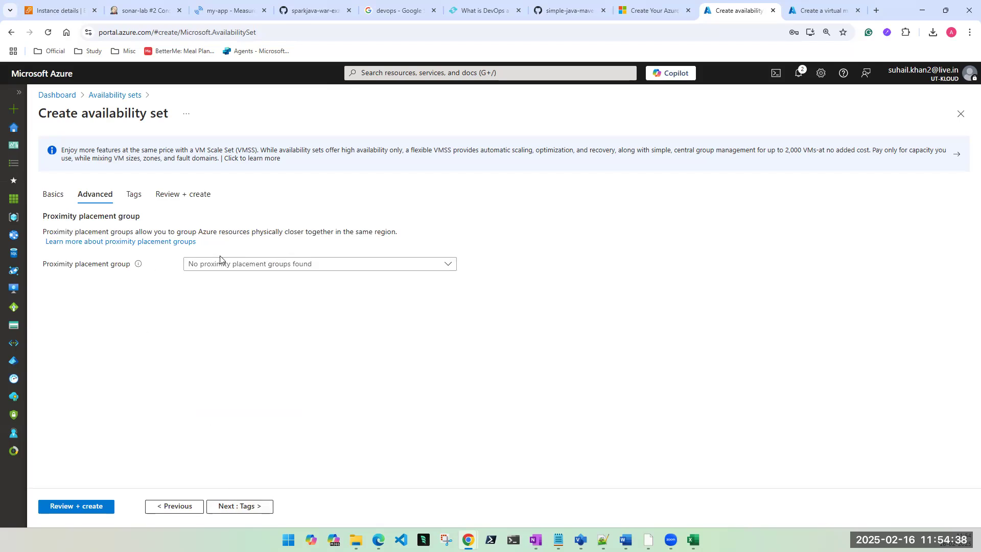
{"action": "left_click", "coordinate": [236, 269]}
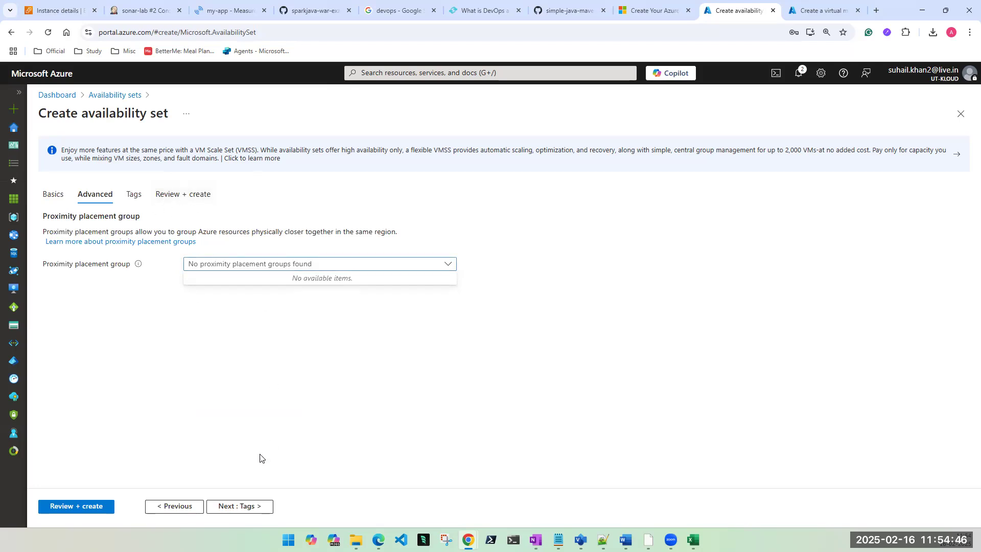
{"action": "left_click", "coordinate": [220, 508]}
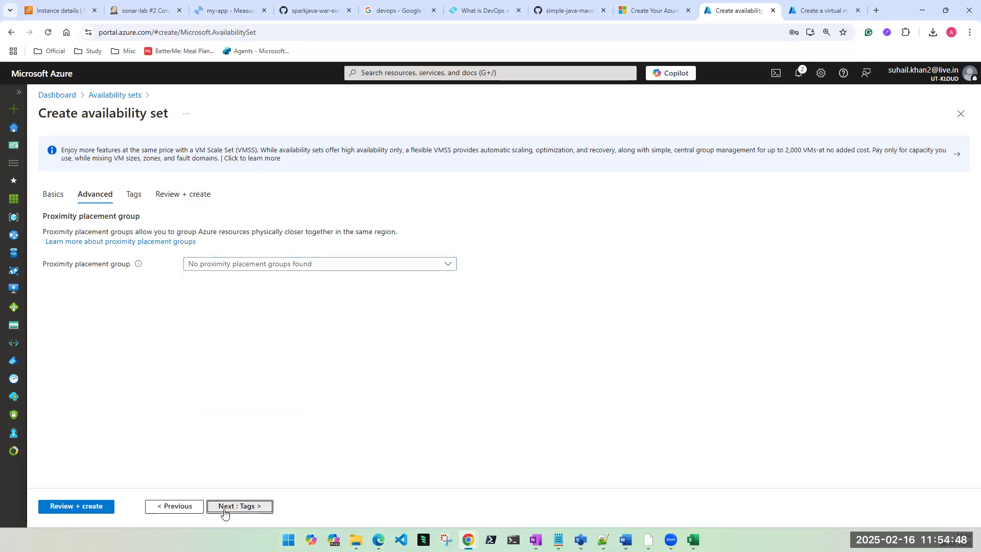
{"action": "left_click", "coordinate": [94, 507]}
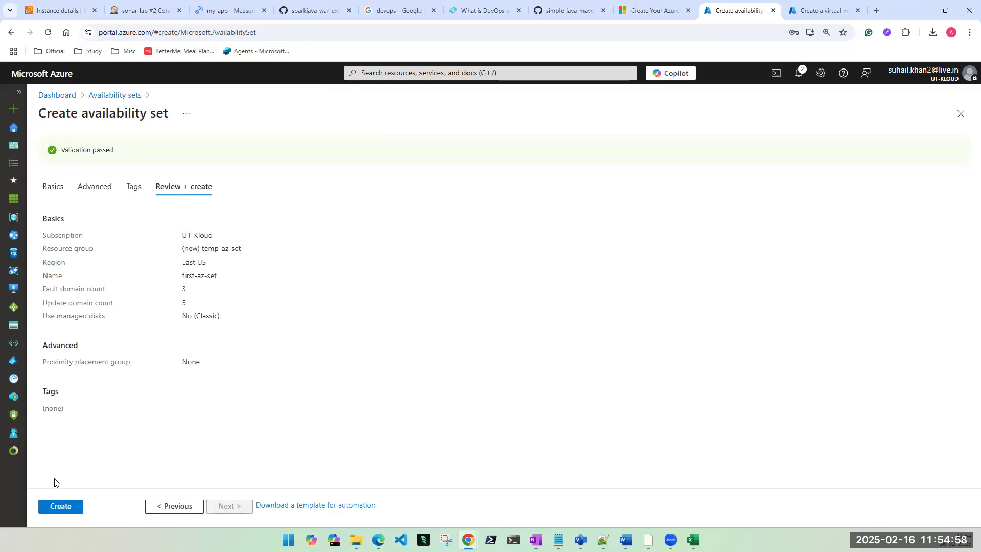
{"action": "left_click", "coordinate": [61, 506]}
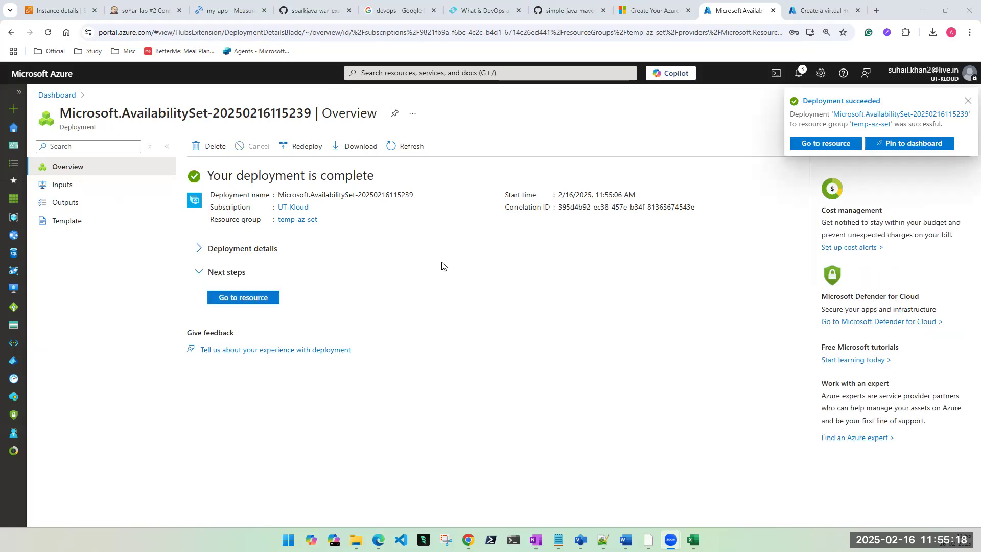
Step: Open the deployed first-az-set and view its empty Virtual machines page under Settings
{"action": "left_click", "coordinate": [236, 300]}
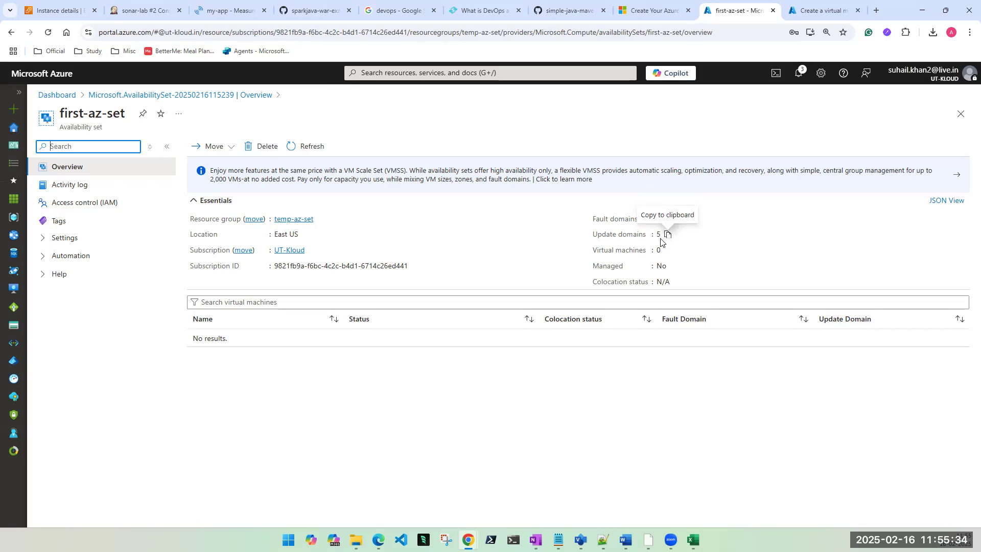
{"action": "double_click", "coordinate": [81, 125]}
{"action": "triple_click", "coordinate": [82, 125]}
{"action": "left_click", "coordinate": [605, 251]}
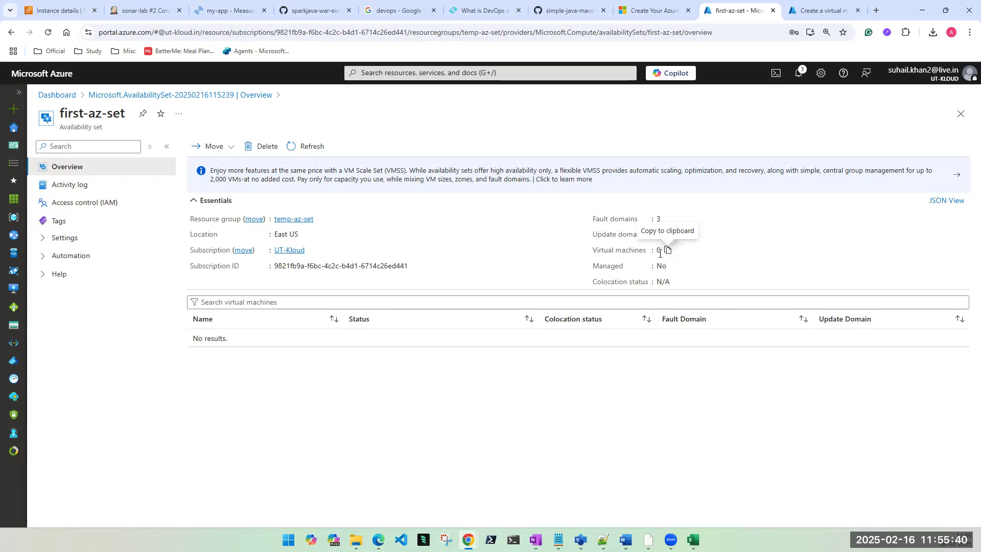
{"action": "left_click", "coordinate": [45, 239]}
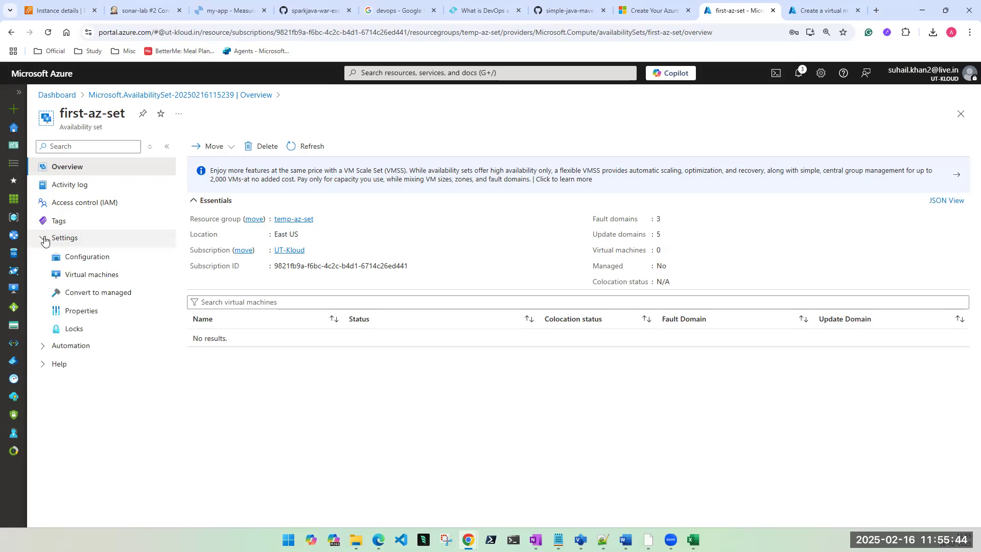
{"action": "left_click", "coordinate": [91, 276]}
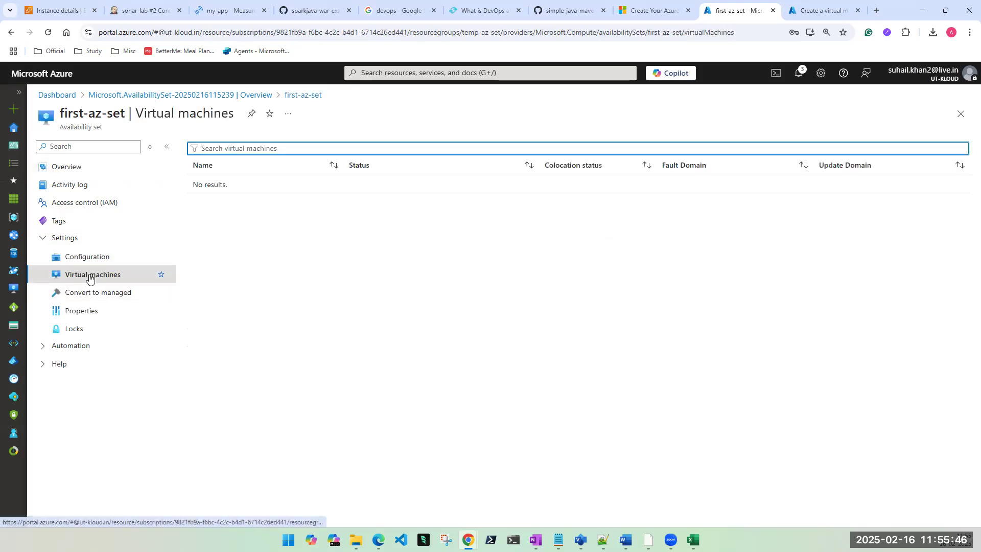
{"action": "left_click", "coordinate": [62, 238]}
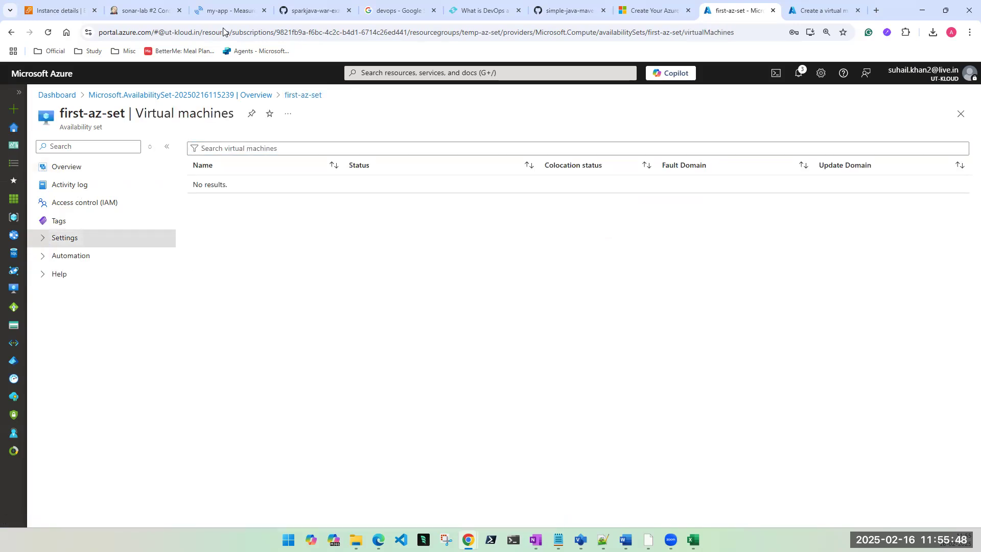
Step: Review the first-az-set availability set page, then return to the VM creation form
{"action": "left_click", "coordinate": [821, 10]}
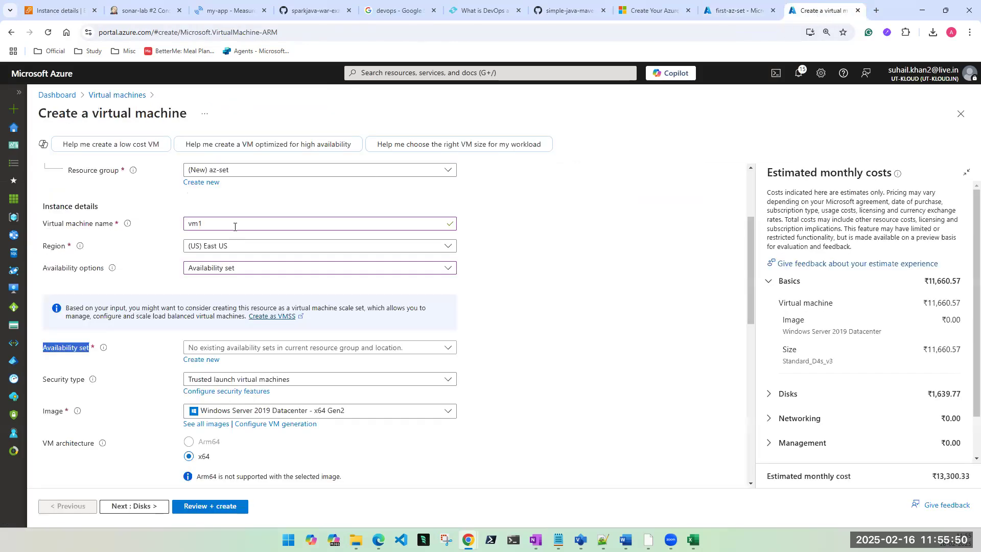
{"action": "left_click", "coordinate": [724, 6]}
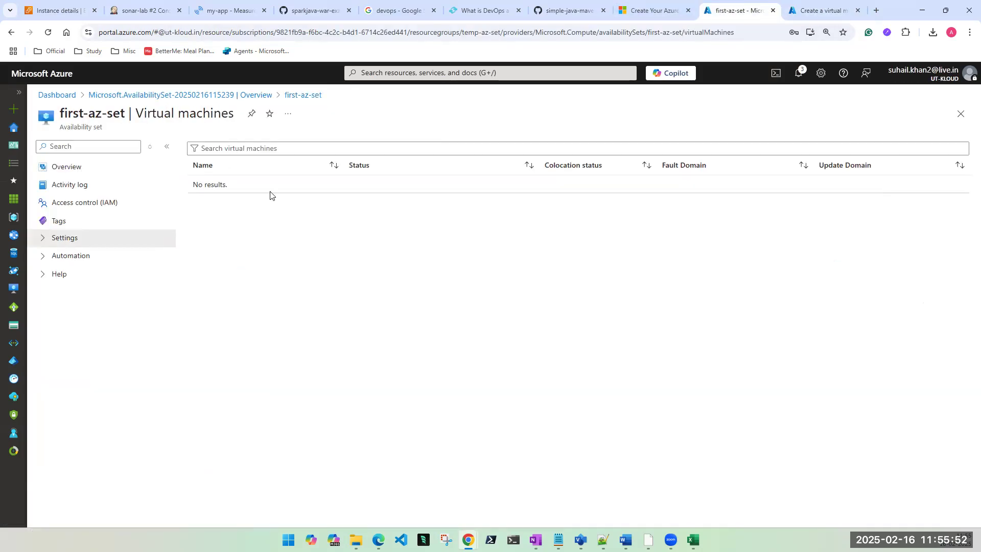
{"action": "left_click", "coordinate": [960, 115]}
{"action": "left_click", "coordinate": [243, 298]}
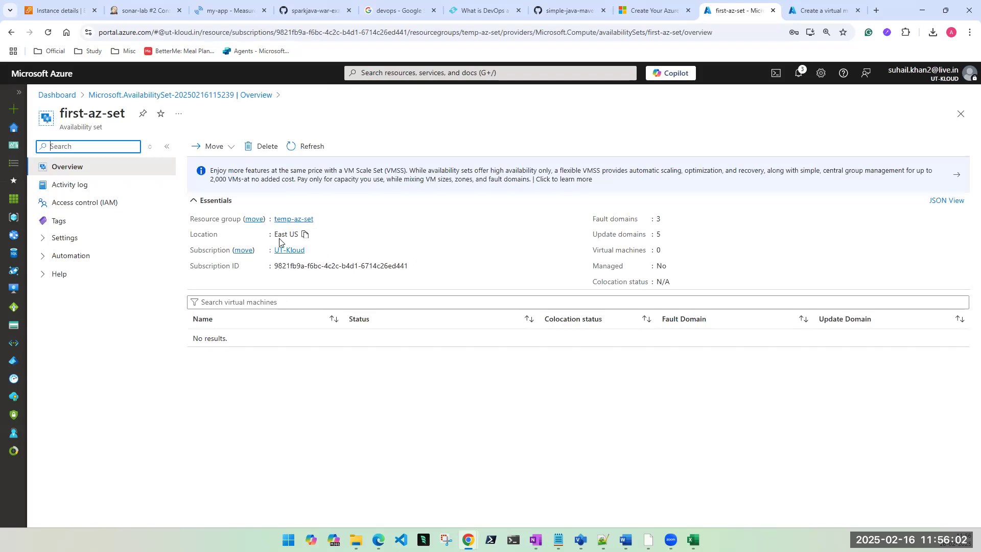
{"action": "left_click", "coordinate": [817, 10]}
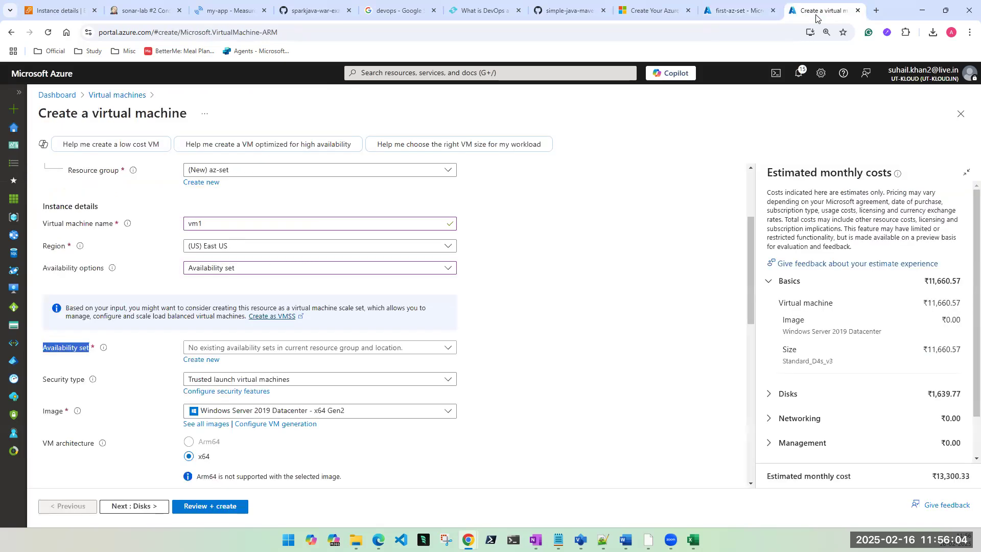
Step: Set region South Central US, Availability set redundancy and Standard security; no existing set appears
{"action": "left_click", "coordinate": [247, 247]}
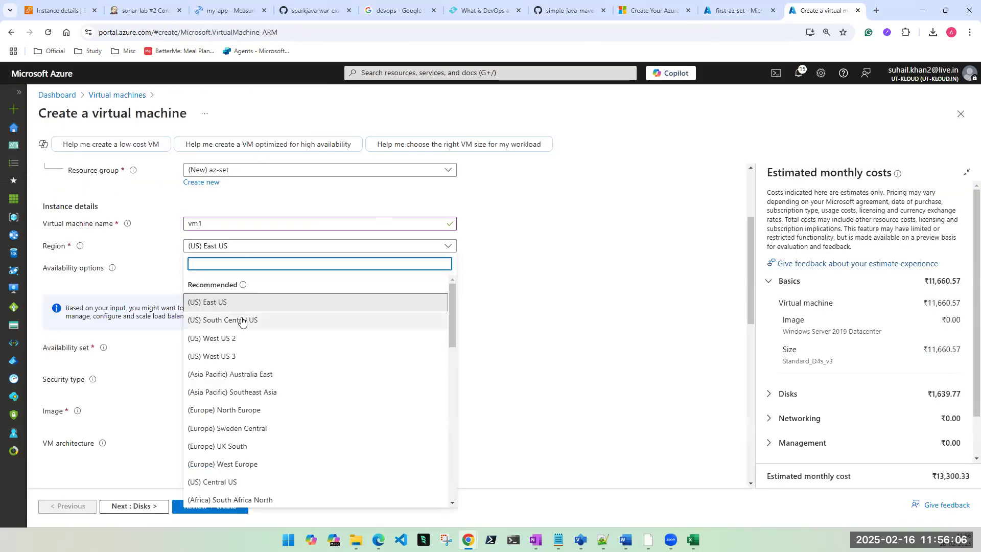
{"action": "left_click", "coordinate": [242, 318]}
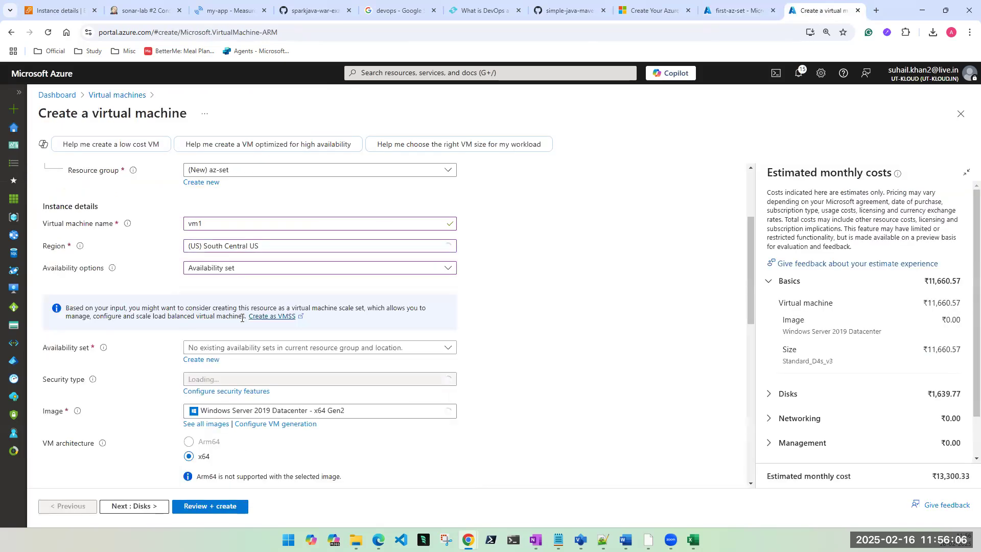
{"action": "left_click", "coordinate": [237, 273]}
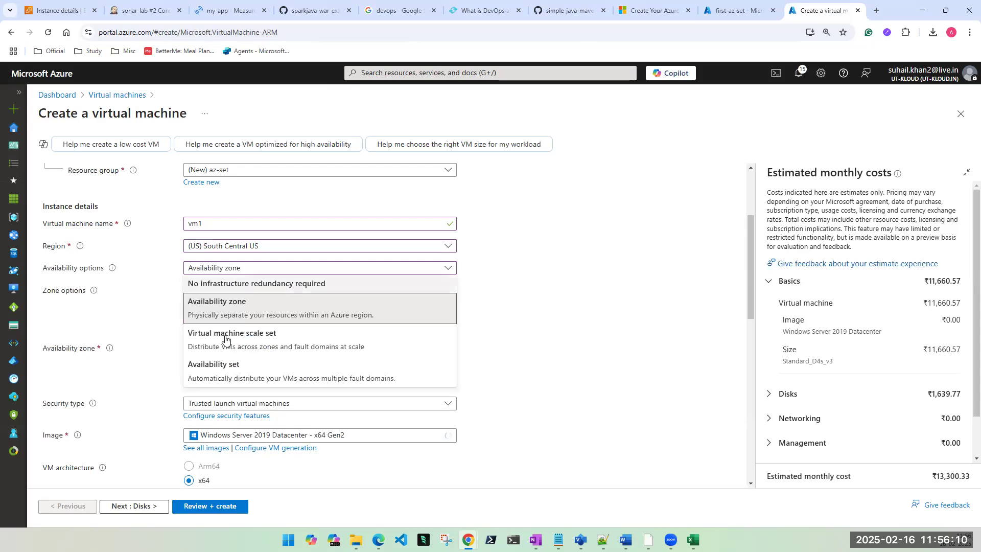
{"action": "left_click", "coordinate": [221, 369]}
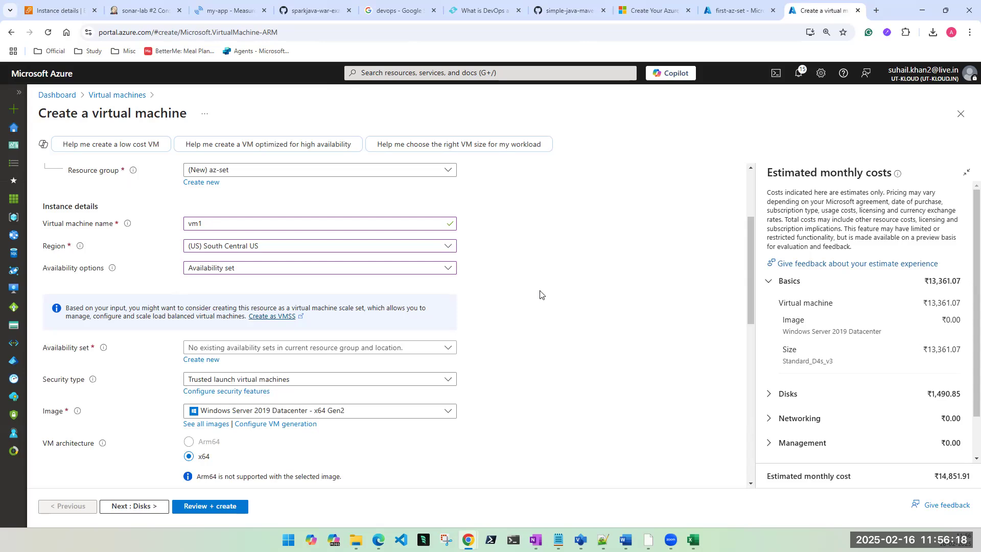
{"action": "scroll", "coordinate": [535, 303], "scroll_direction": "down", "scroll_amount": 3}
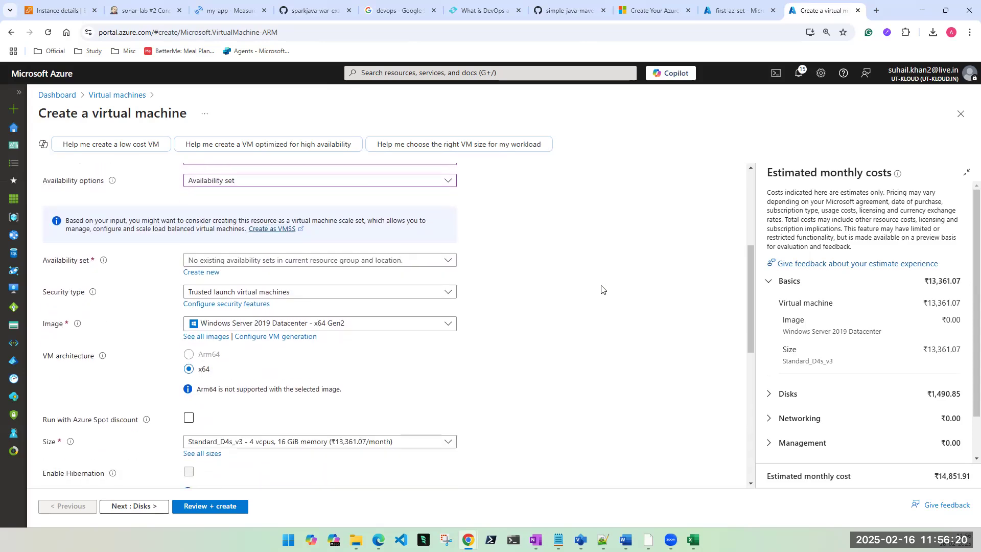
{"action": "left_click", "coordinate": [292, 247]}
{"action": "left_click", "coordinate": [421, 260]}
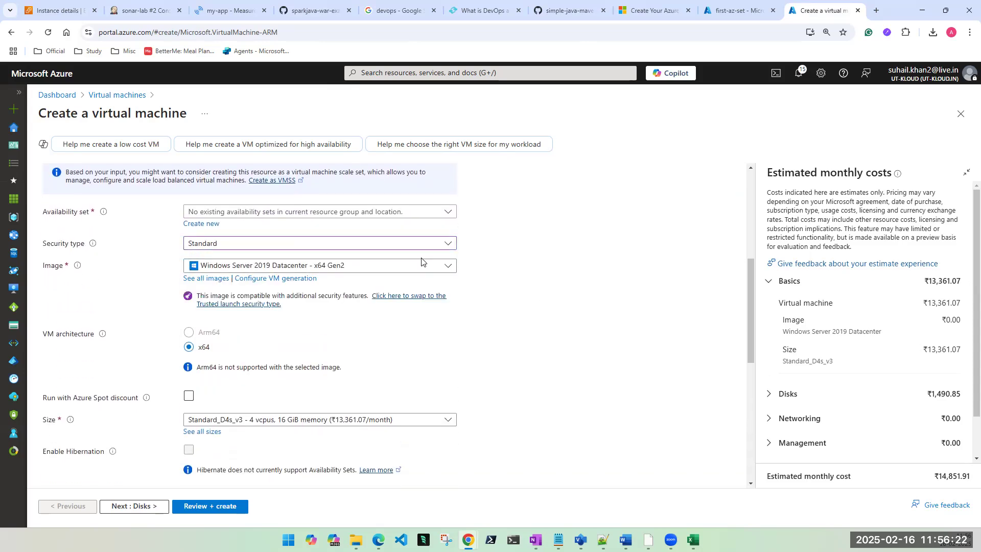
{"action": "scroll", "coordinate": [542, 304], "scroll_direction": "up", "scroll_amount": 2}
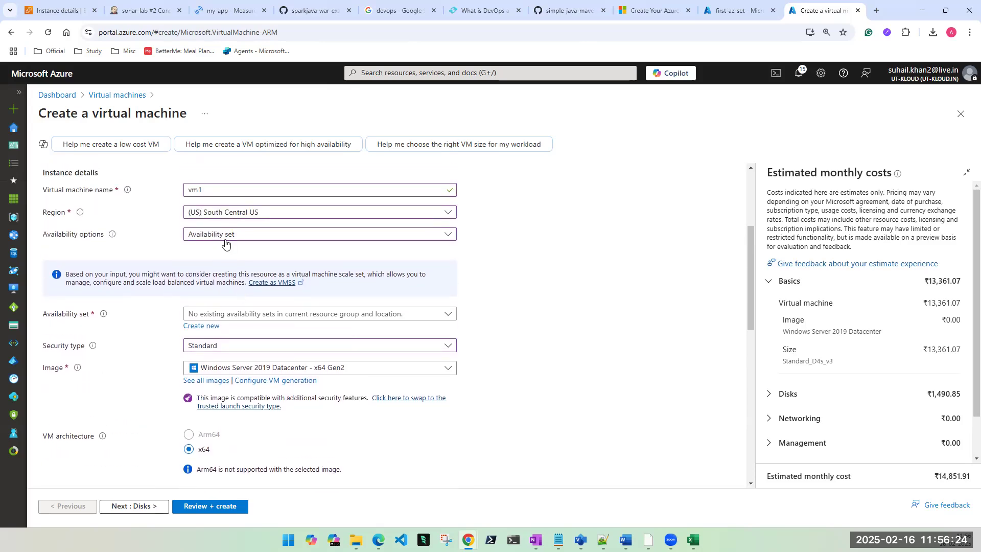
{"action": "left_click", "coordinate": [367, 314]}
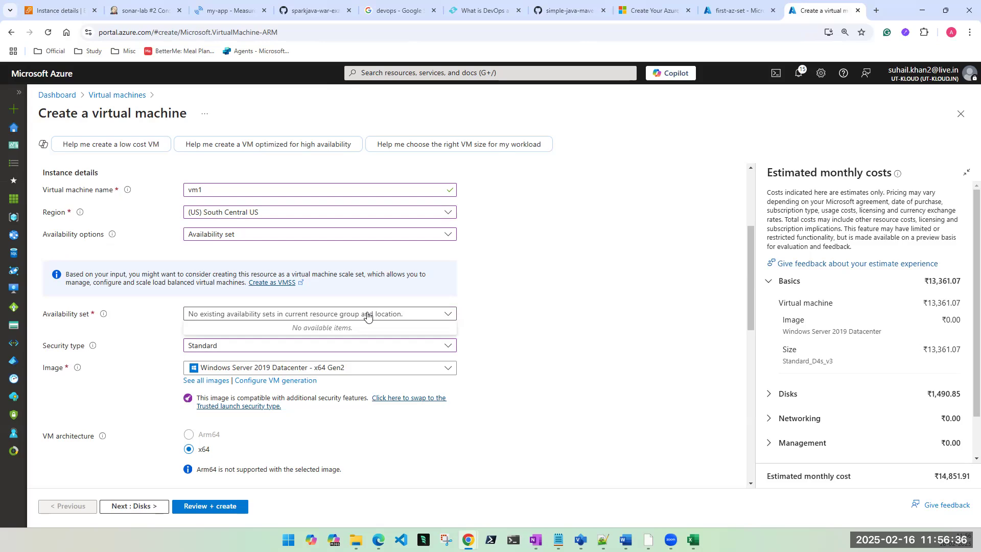
{"action": "left_click", "coordinate": [367, 315]}
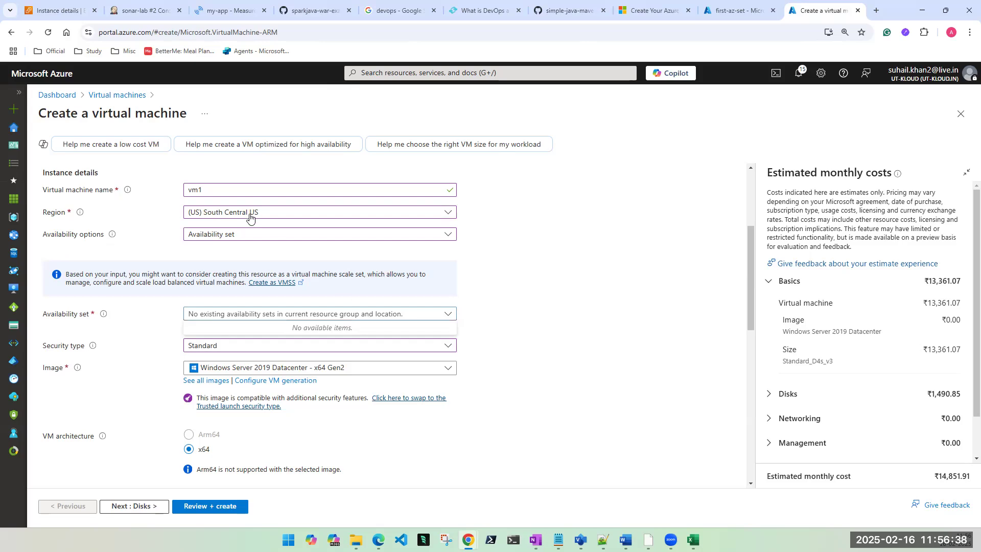
Step: Switch region to East US with Availability set; the set list stays empty, so reload
{"action": "left_click", "coordinate": [248, 213]}
{"action": "left_click", "coordinate": [223, 266]}
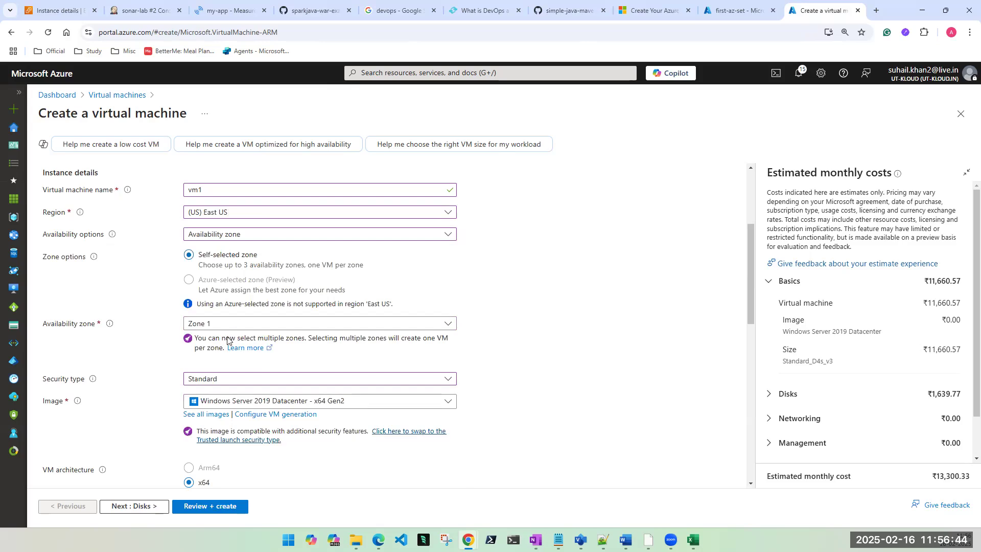
{"action": "left_click", "coordinate": [241, 235]}
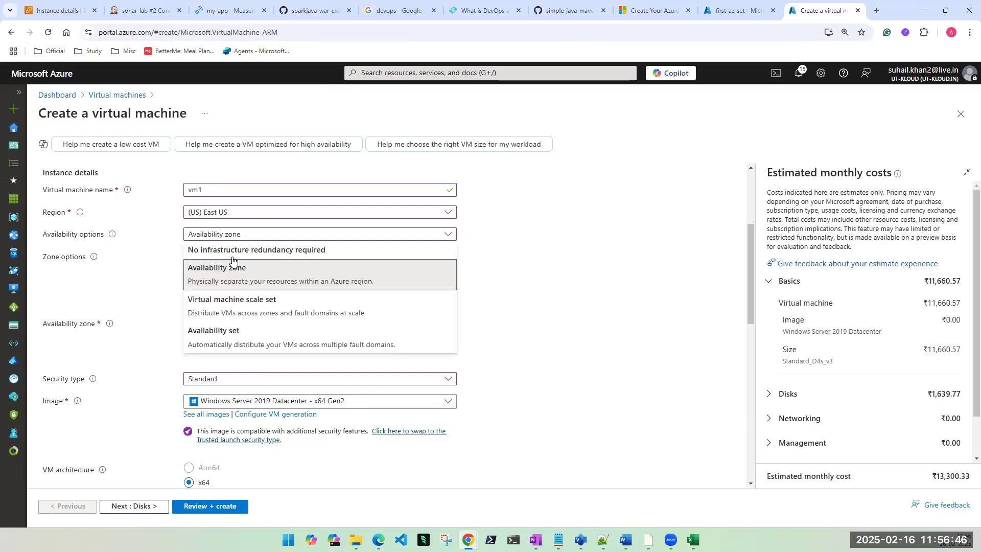
{"action": "left_click", "coordinate": [227, 331]}
{"action": "left_click", "coordinate": [296, 314]}
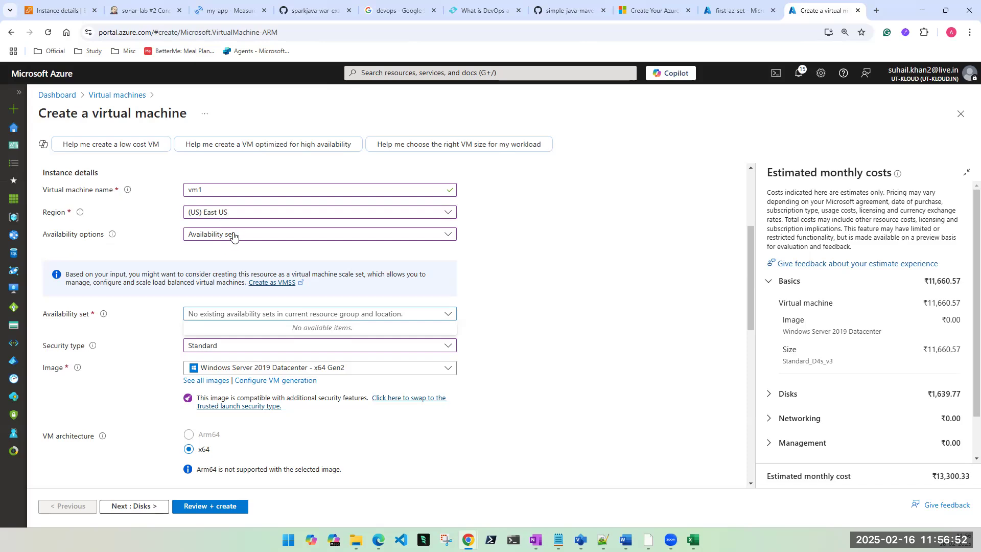
{"action": "left_click", "coordinate": [540, 359]}
{"action": "left_click", "coordinate": [323, 318]}
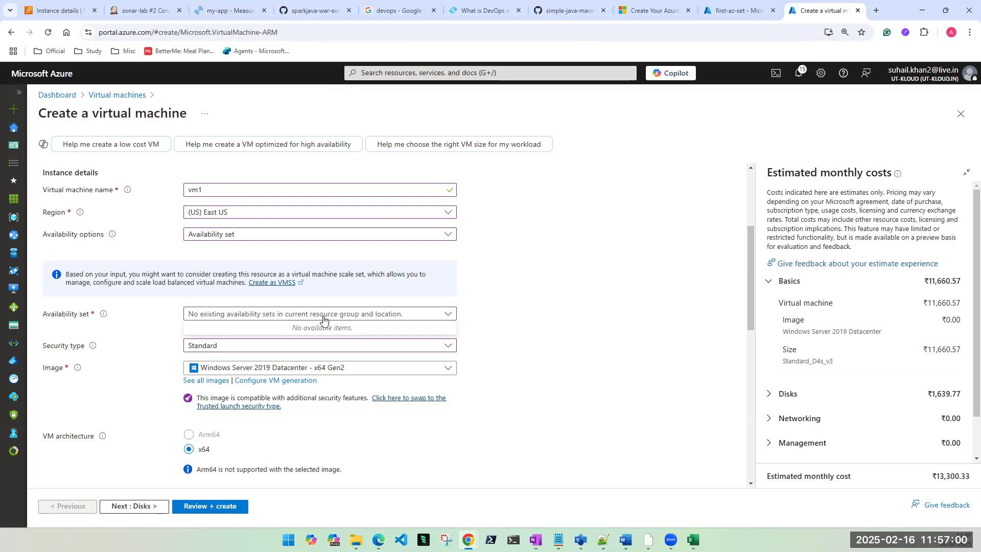
{"action": "left_click", "coordinate": [614, 271]}
{"action": "left_click", "coordinate": [48, 32]}
{"action": "left_click", "coordinate": [531, 98]}
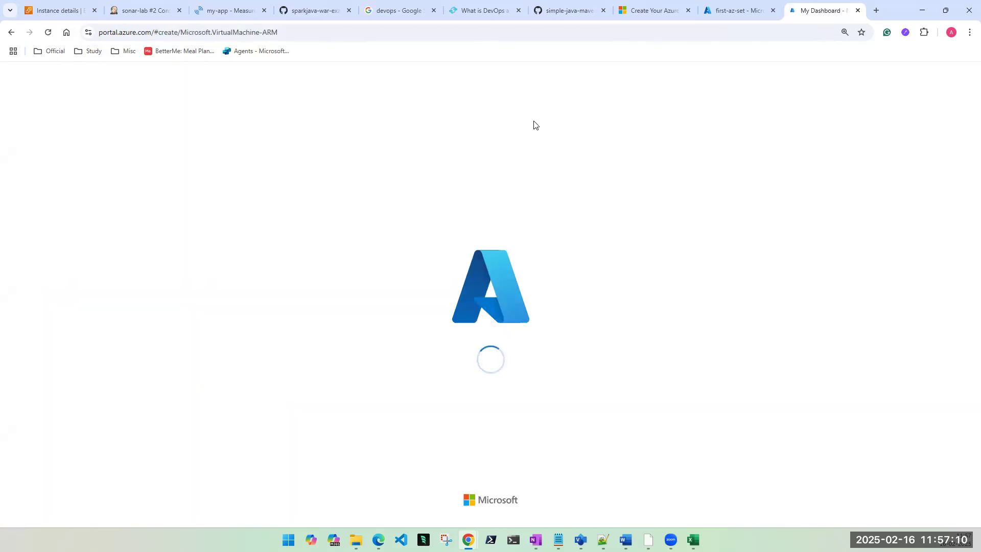
Step: Terminate the jenkis-server EC2 instance from its Instance state menu
{"action": "left_click", "coordinate": [57, 9]}
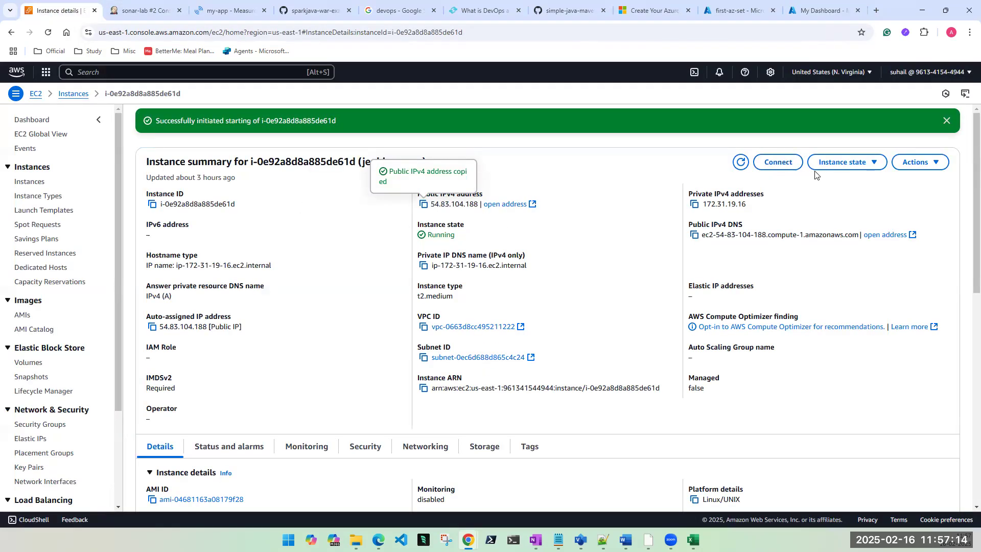
{"action": "left_click", "coordinate": [843, 162]}
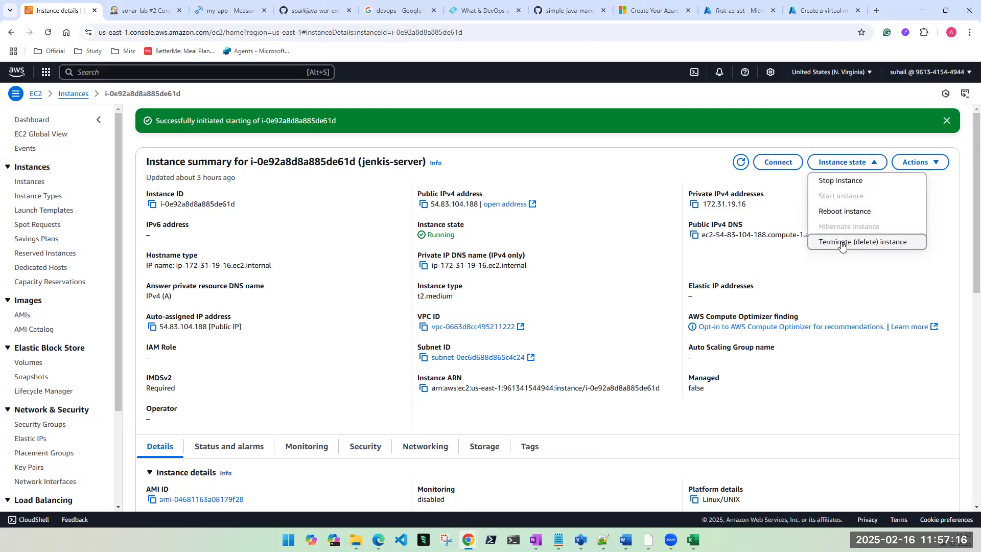
{"action": "left_click", "coordinate": [841, 243]}
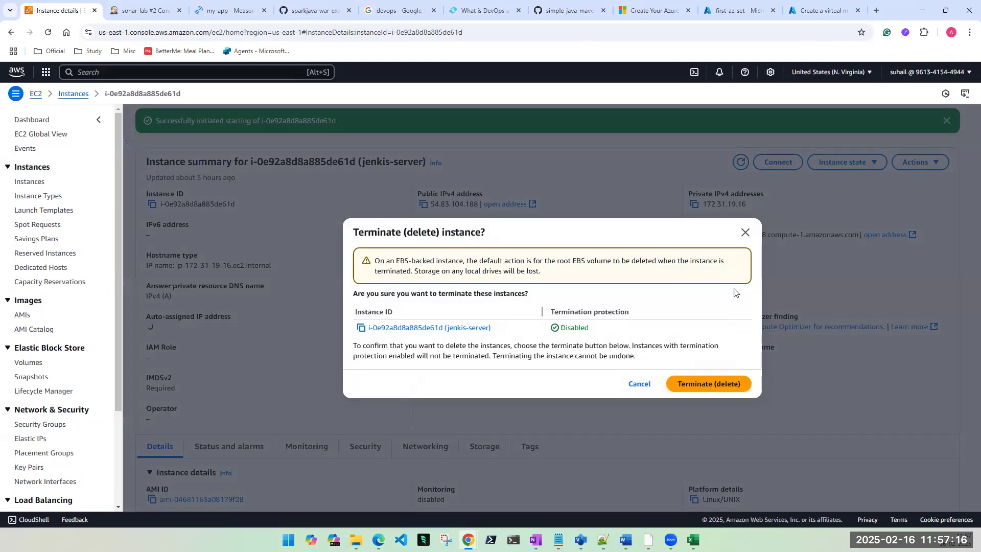
{"action": "left_click", "coordinate": [718, 385]}
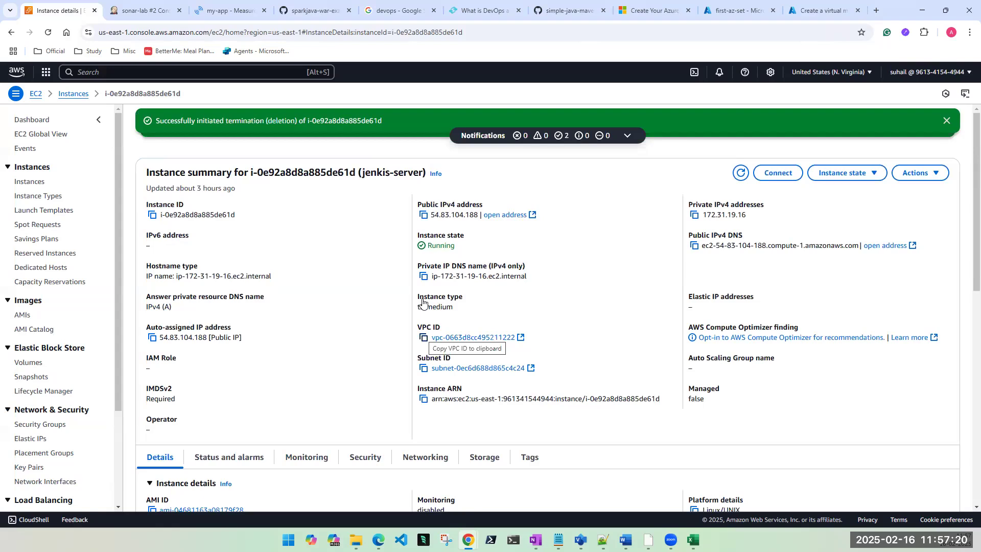
Step: Return to the VM creation form and browse the Resource group list
{"action": "left_click", "coordinate": [814, 12]}
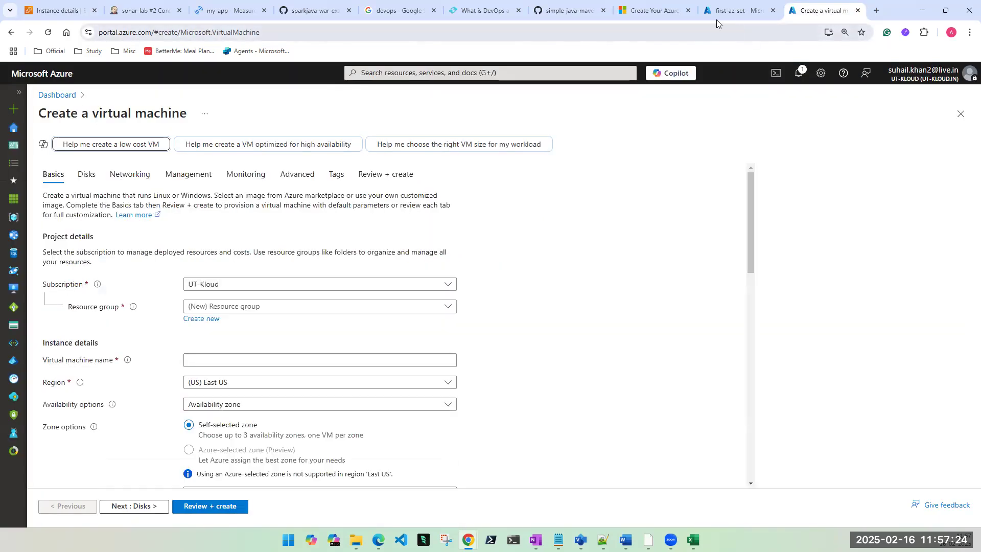
{"action": "left_click", "coordinate": [265, 307]}
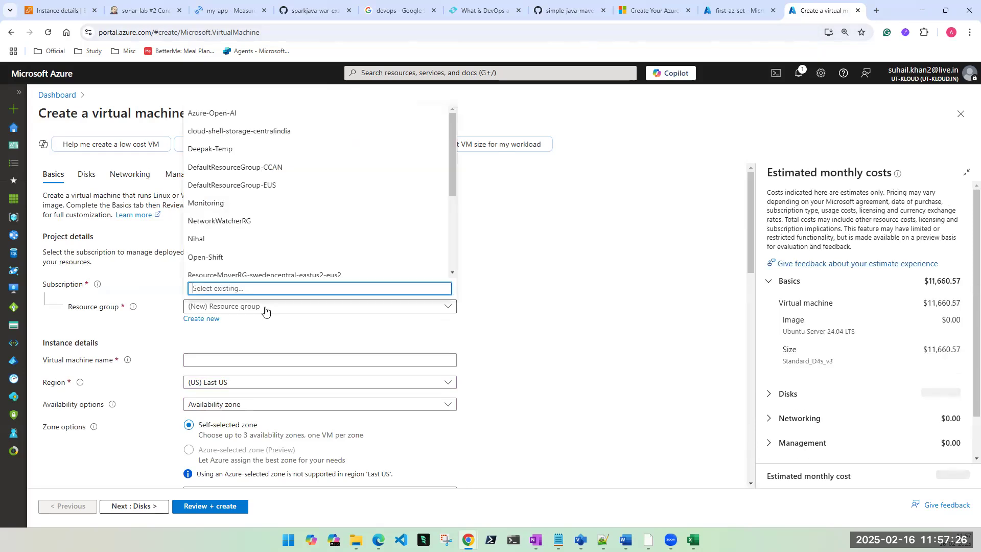
{"action": "scroll", "coordinate": [277, 243], "scroll_direction": "down", "scroll_amount": 3}
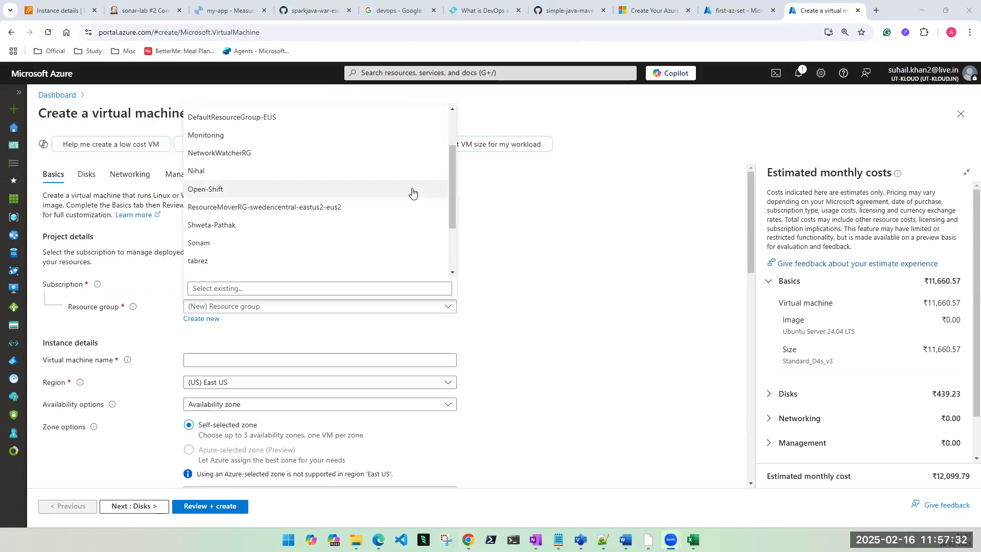
{"action": "scroll", "coordinate": [372, 225], "scroll_direction": "down", "scroll_amount": 2}
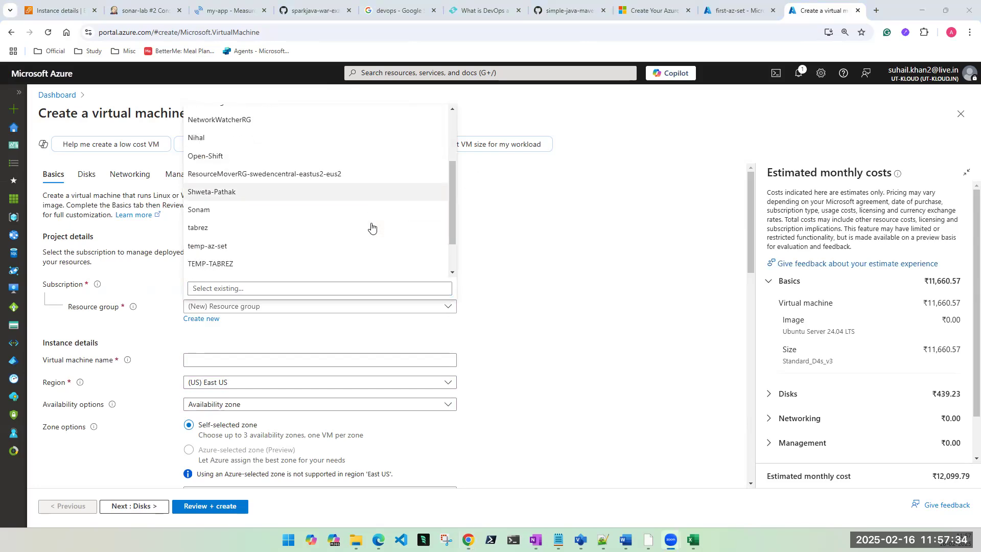
{"action": "scroll", "coordinate": [372, 225], "scroll_direction": "up", "scroll_amount": 4}
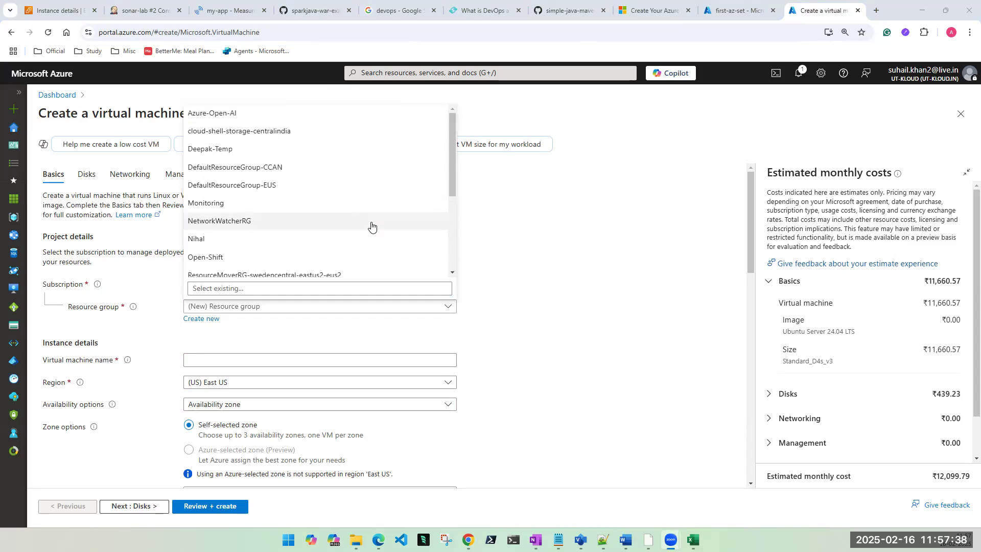
{"action": "scroll", "coordinate": [371, 225], "scroll_direction": "down", "scroll_amount": 3}
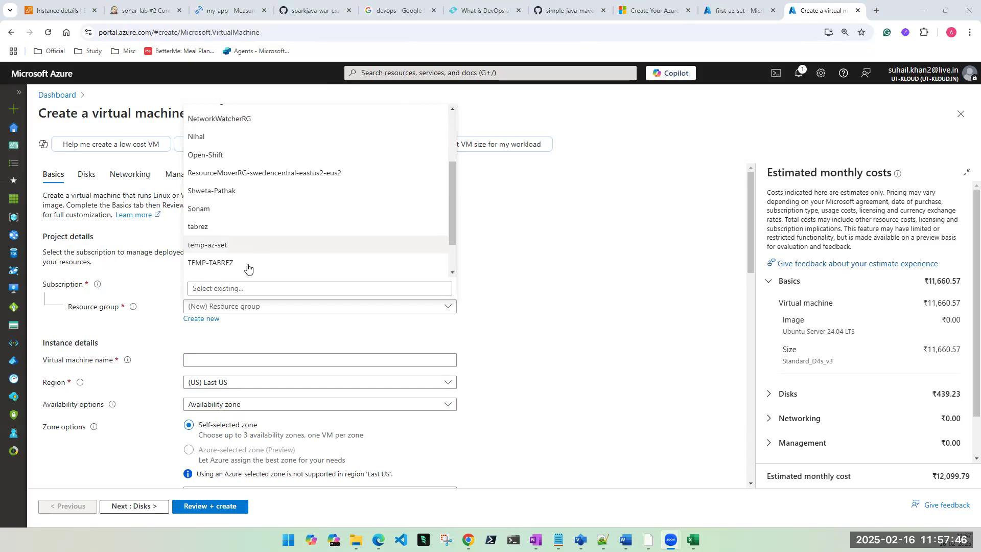
Step: Try several existing resource groups, including Azure-Open-AI and Monitoring
{"action": "left_click", "coordinate": [213, 193]}
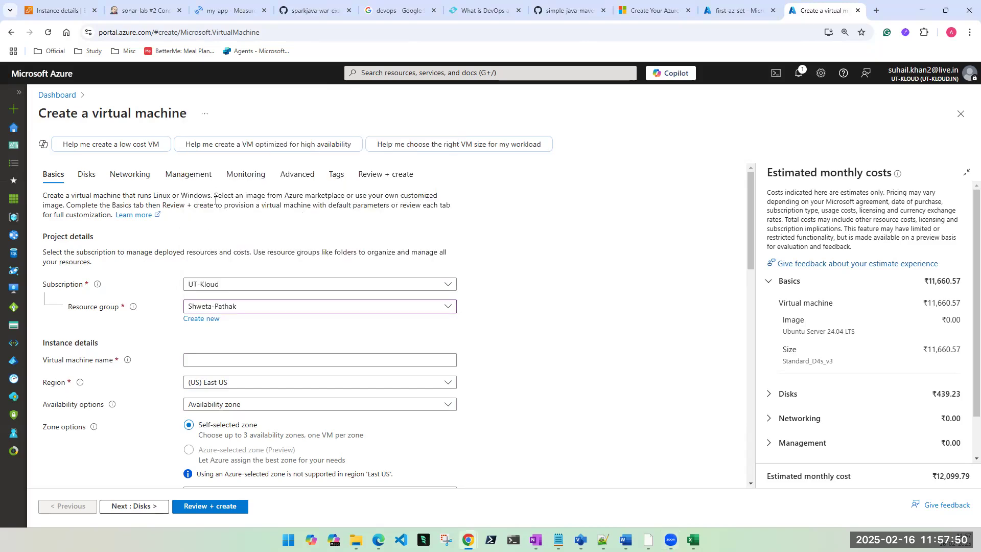
{"action": "left_click", "coordinate": [264, 310]}
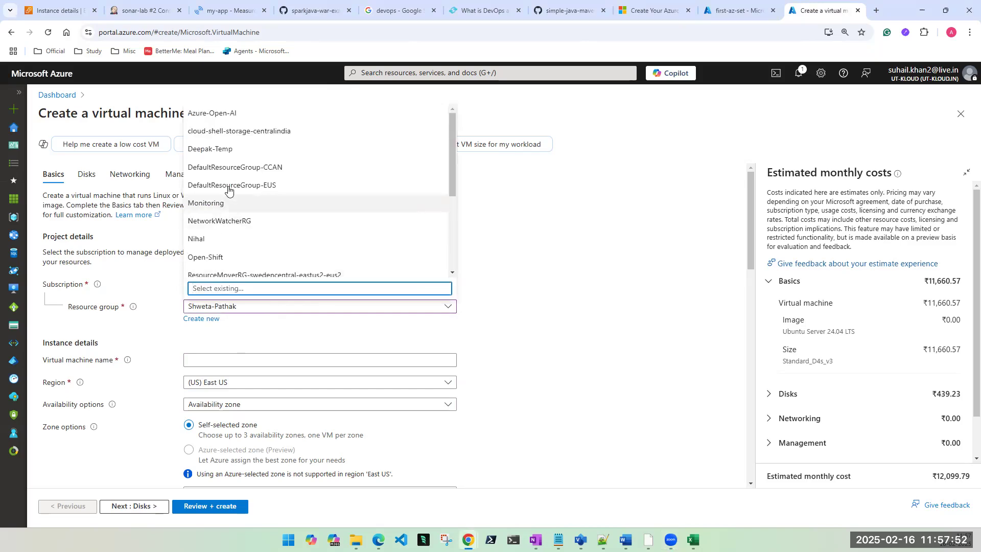
{"action": "left_click", "coordinate": [211, 117]}
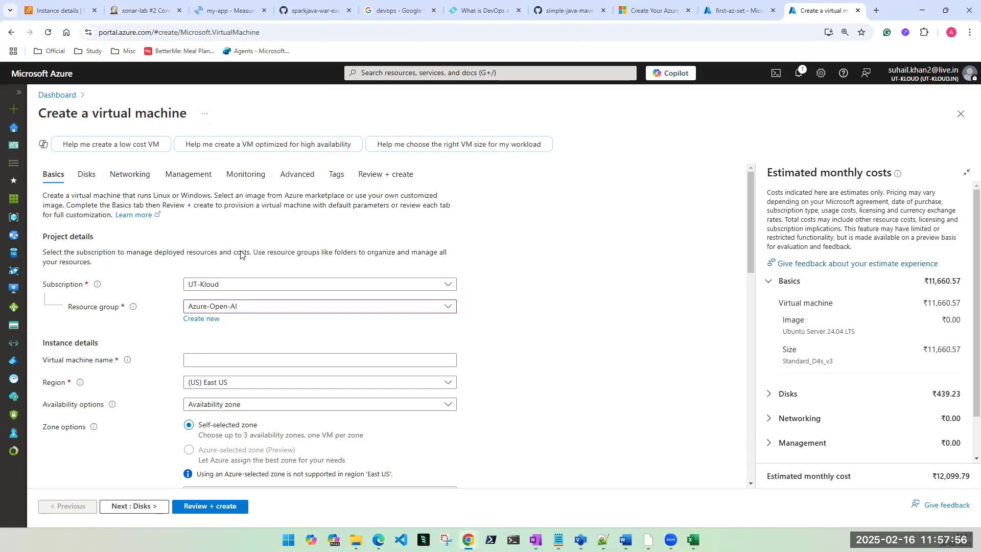
{"action": "left_click", "coordinate": [331, 311]}
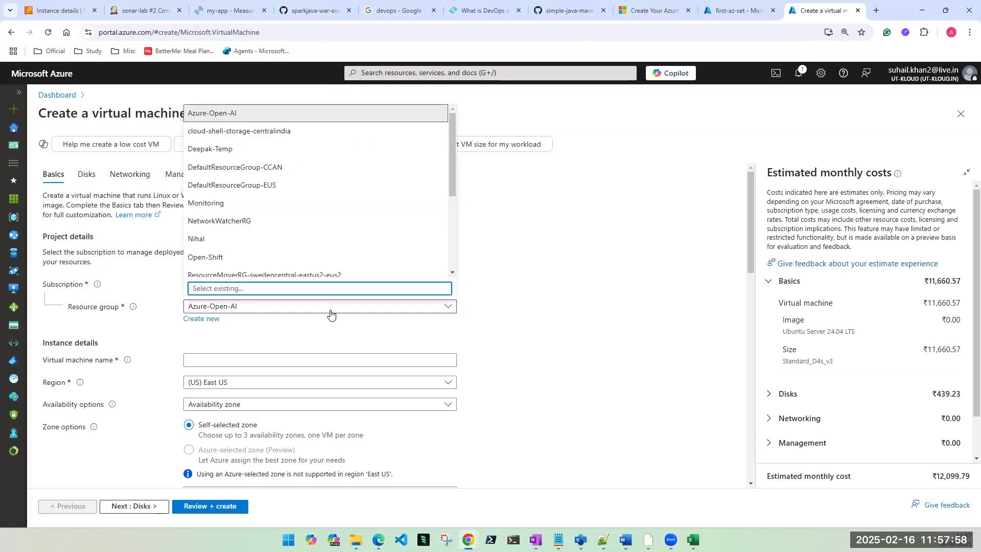
{"action": "left_click", "coordinate": [235, 203]}
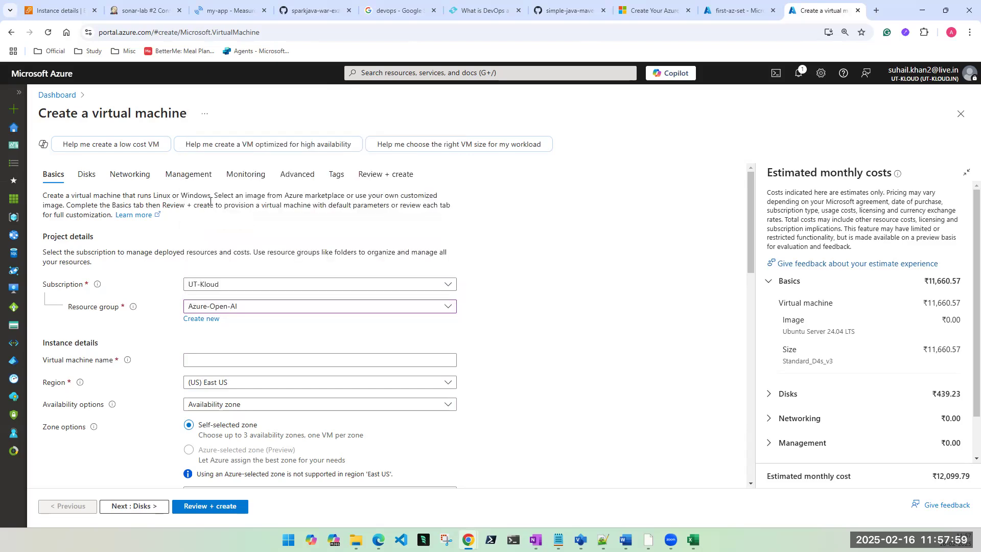
{"action": "left_click", "coordinate": [241, 307]}
{"action": "left_click", "coordinate": [219, 150]}
{"action": "left_click", "coordinate": [238, 308]}
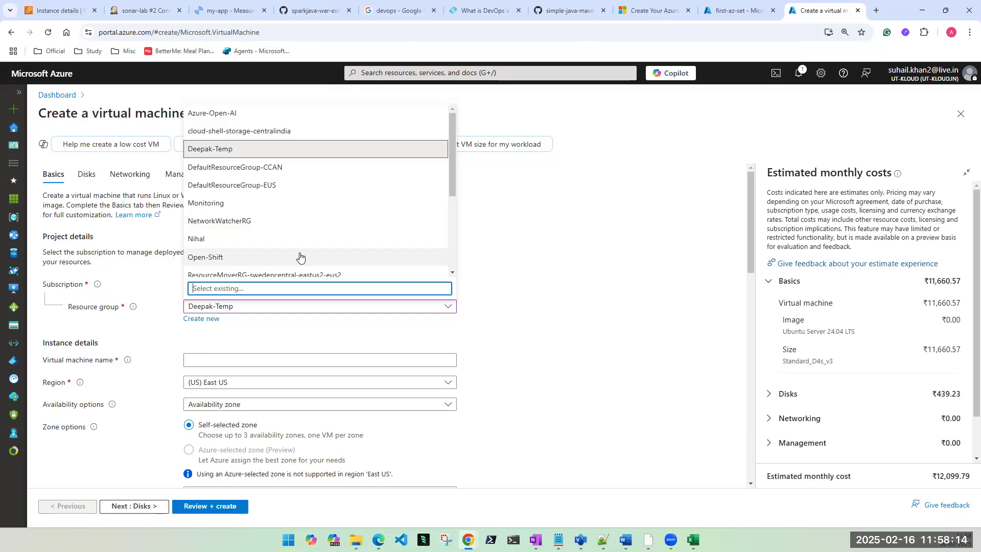
Step: In the other portal window, open the TEST-RG resource group's activity log
{"action": "mouse_move", "coordinate": [379, 540]}
{"action": "left_click", "coordinate": [402, 497]}
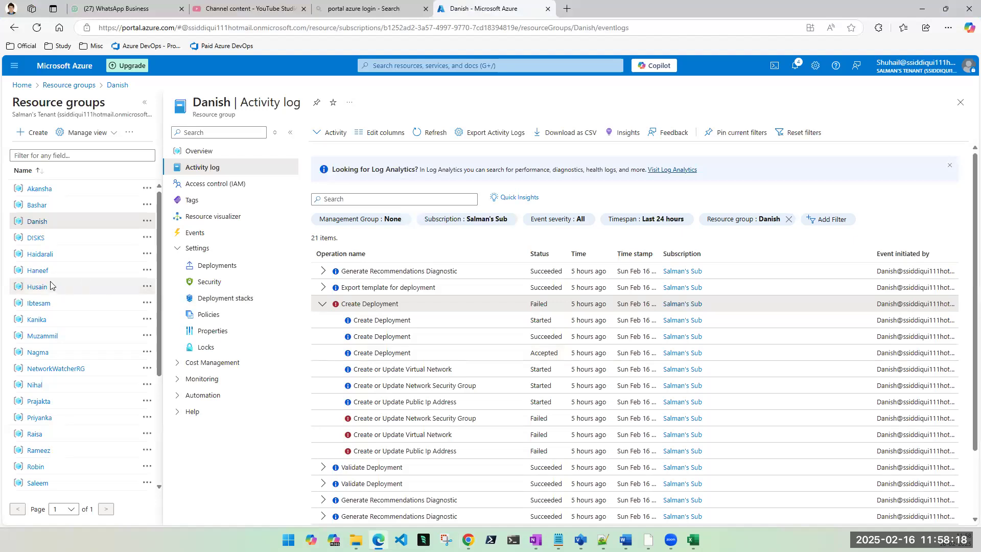
{"action": "scroll", "coordinate": [42, 378], "scroll_direction": "down", "scroll_amount": 3}
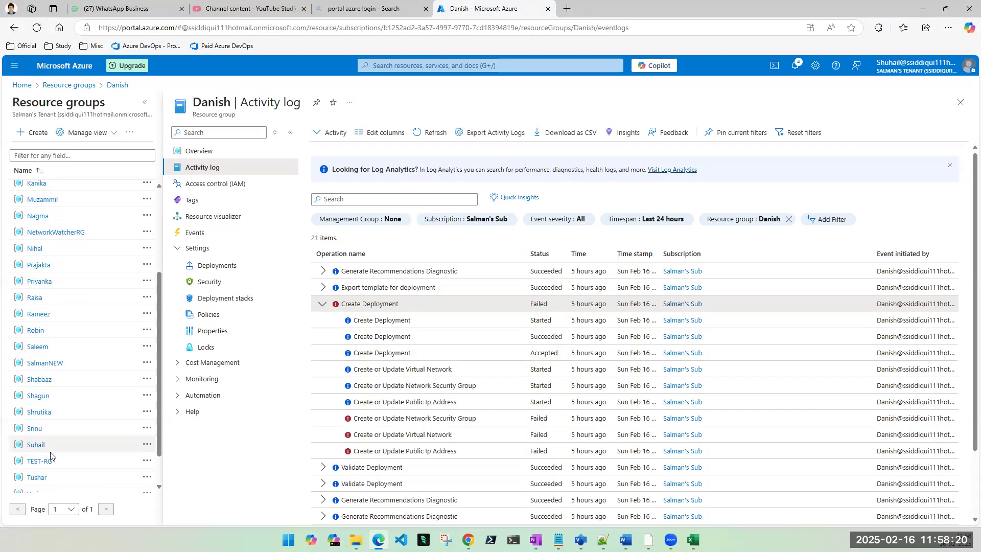
{"action": "scroll", "coordinate": [67, 437], "scroll_direction": "down", "scroll_amount": 1}
{"action": "scroll", "coordinate": [69, 429], "scroll_direction": "up", "scroll_amount": 2}
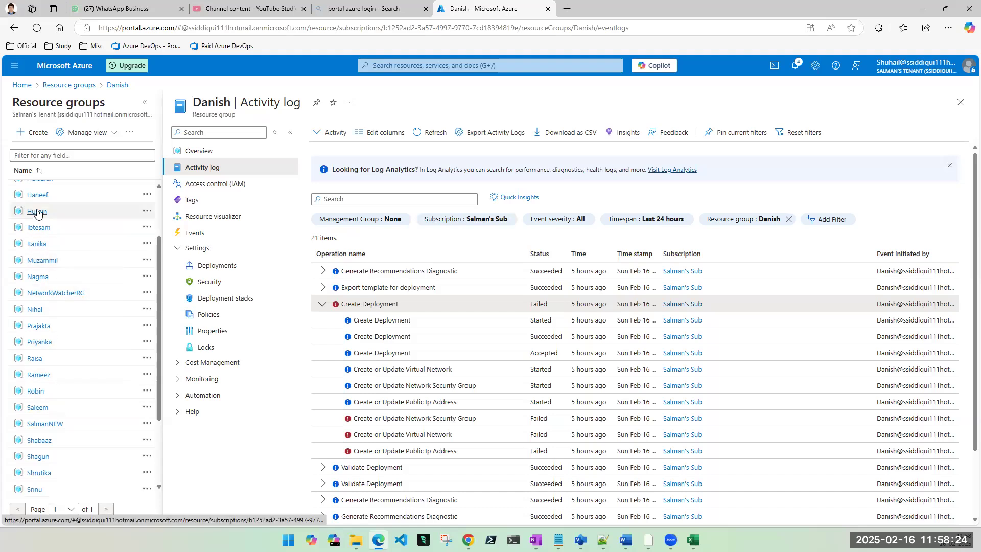
{"action": "scroll", "coordinate": [36, 209], "scroll_direction": "down", "scroll_amount": 2}
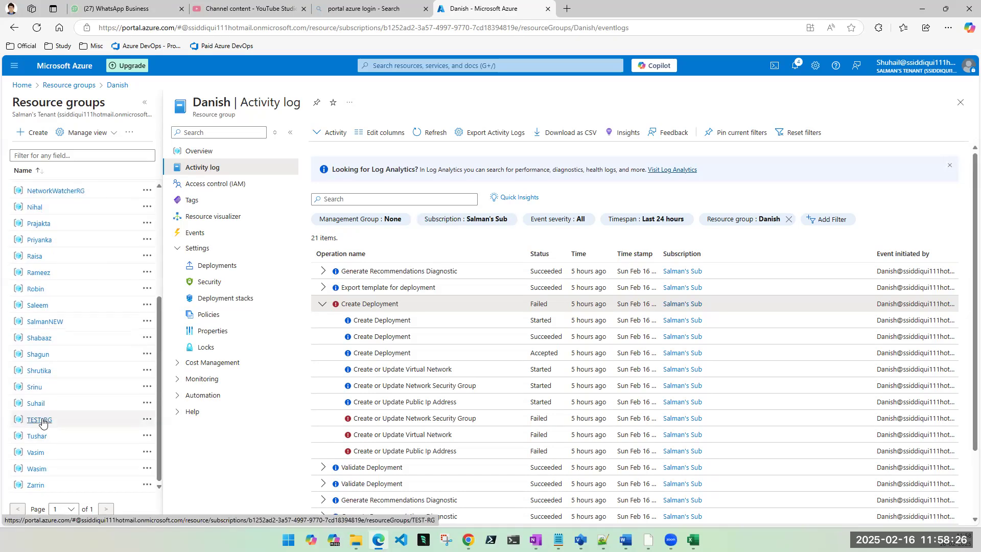
{"action": "left_click", "coordinate": [40, 420]}
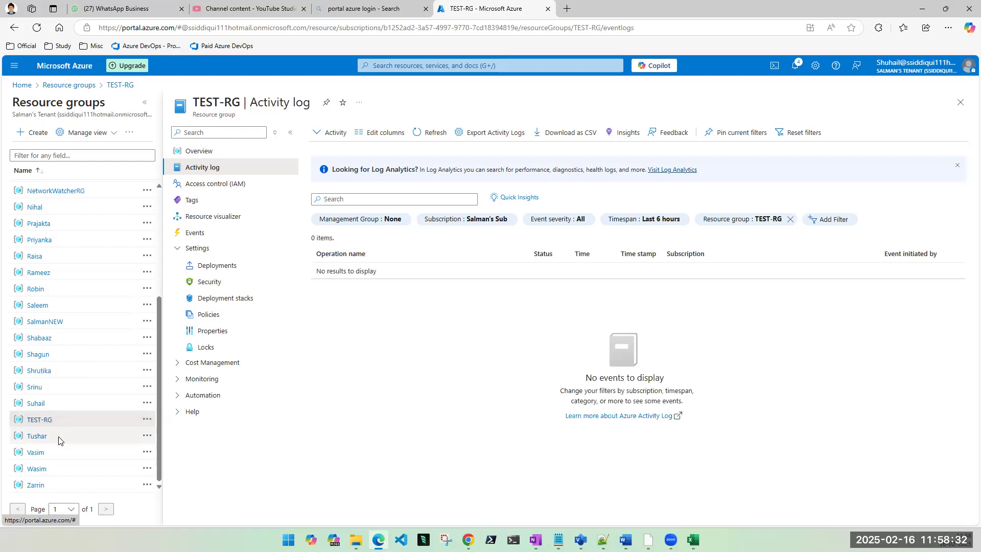
Step: Open the DISKS resource group's activity log, then its Access control (IAM) page
{"action": "scroll", "coordinate": [57, 424], "scroll_direction": "up", "scroll_amount": 3}
{"action": "left_click", "coordinate": [35, 231]}
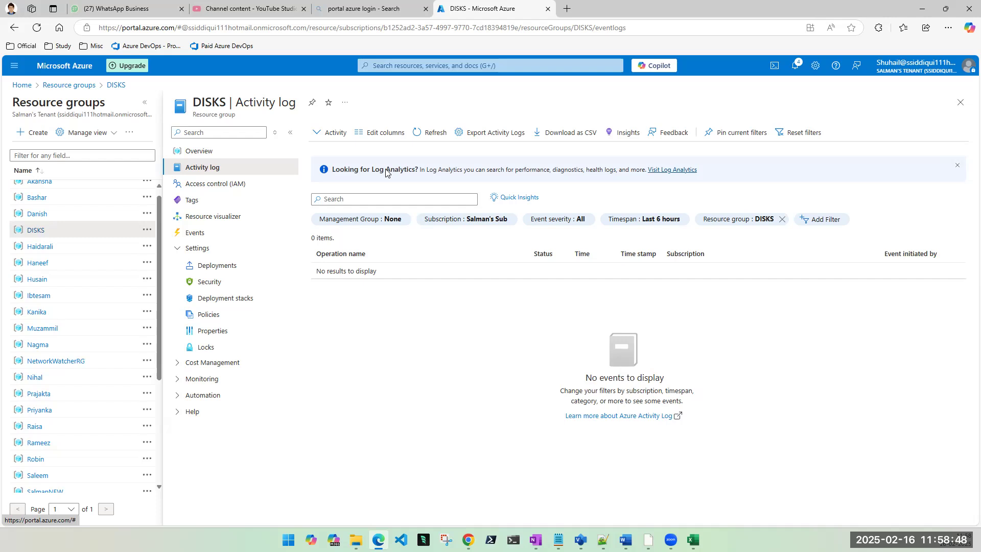
{"action": "left_click", "coordinate": [234, 189]}
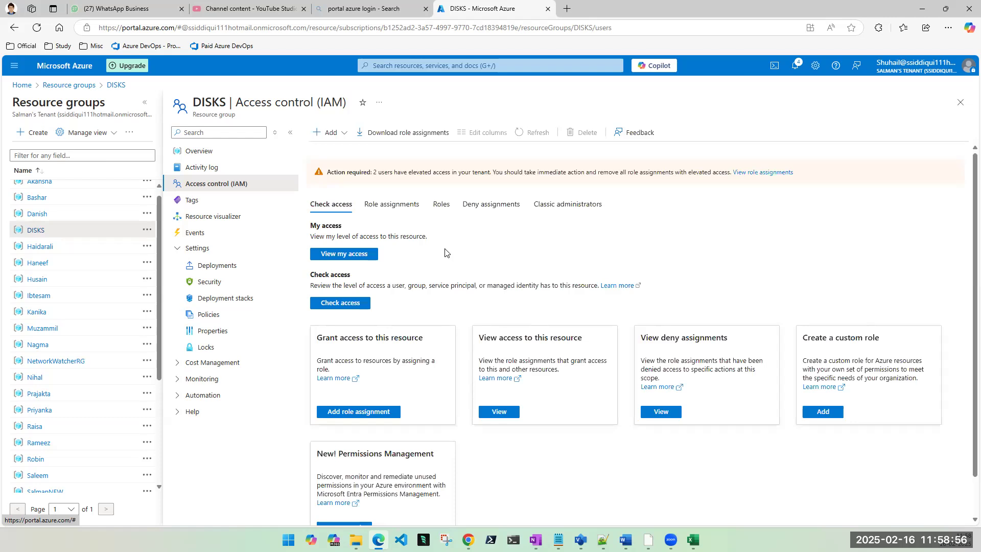
Step: View the DISKS role assignments, then minimize that window to return to the VM form
{"action": "left_click", "coordinate": [407, 210]}
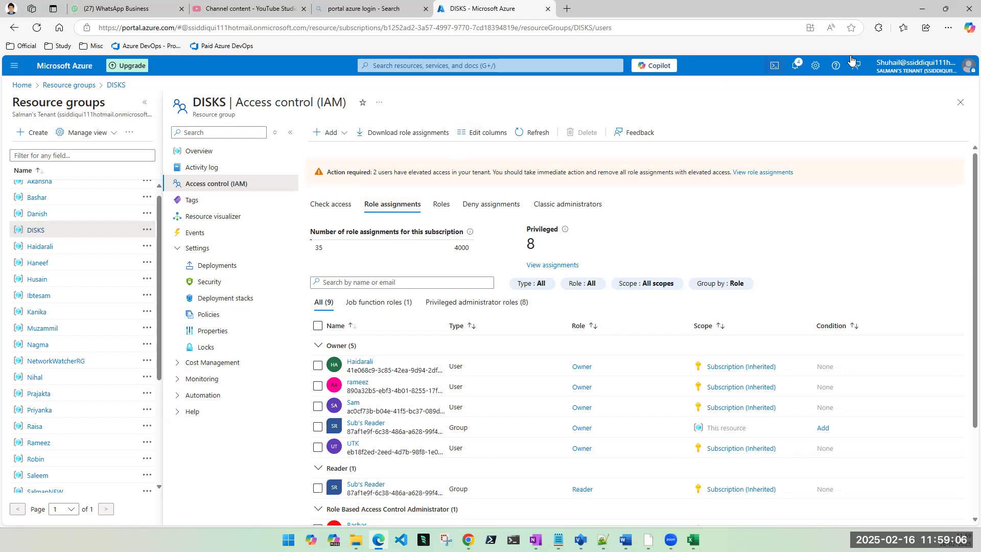
{"action": "left_click", "coordinate": [923, 8]}
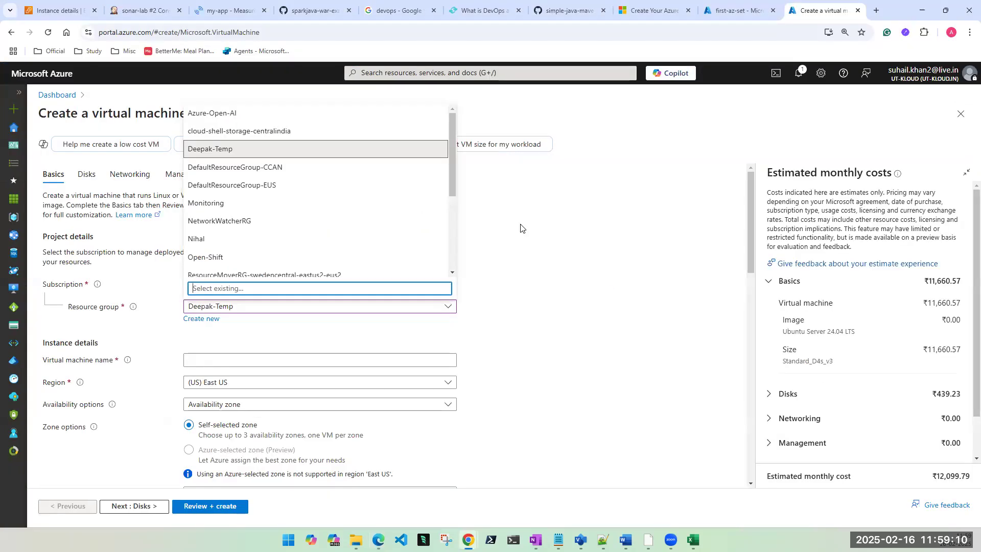
Step: Try temp-az-set and then another existing group as the VM's resource group
{"action": "left_click", "coordinate": [606, 330]}
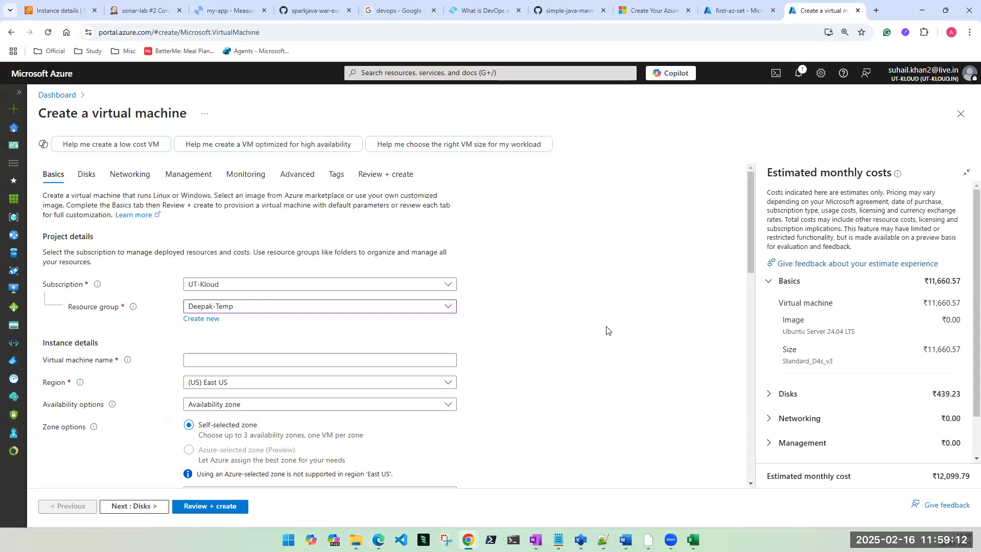
{"action": "left_click", "coordinate": [244, 308]}
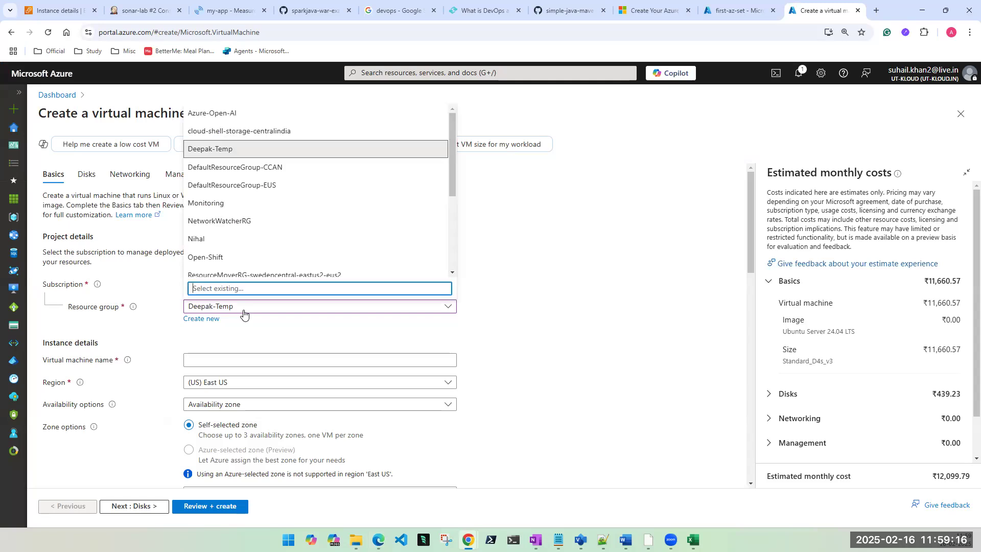
{"action": "scroll", "coordinate": [246, 262], "scroll_direction": "down", "scroll_amount": 3}
{"action": "scroll", "coordinate": [247, 263], "scroll_direction": "down", "scroll_amount": 1}
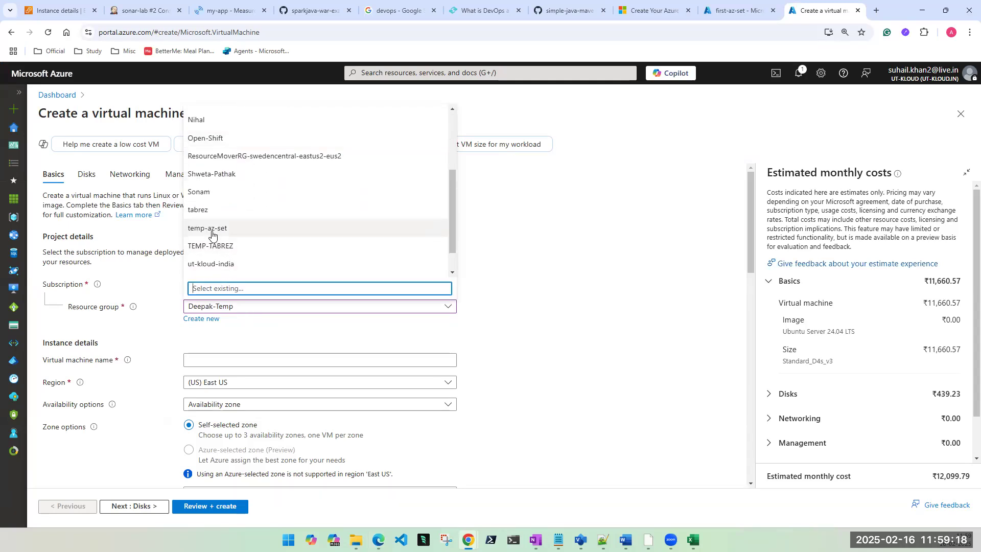
{"action": "left_click", "coordinate": [212, 229]}
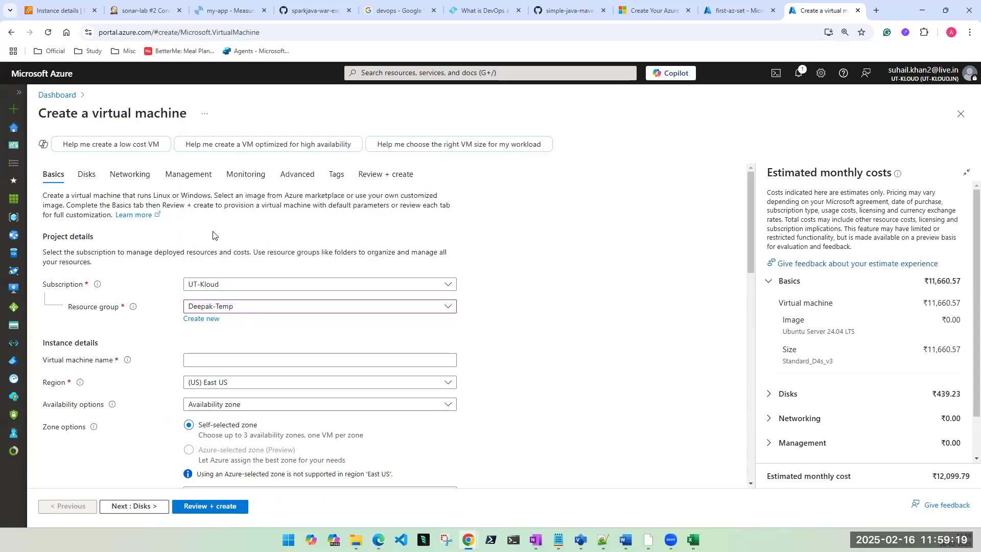
{"action": "left_click", "coordinate": [252, 306]}
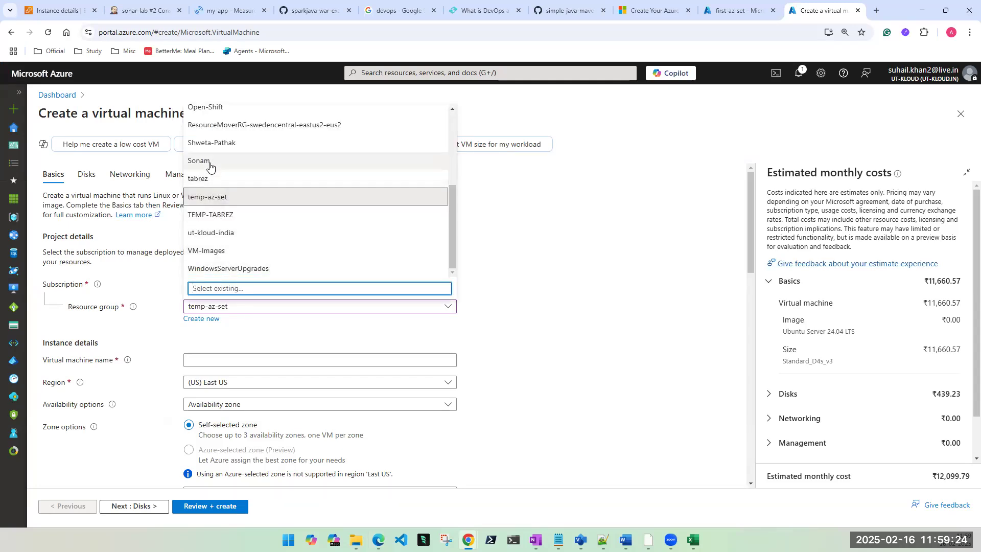
{"action": "left_click", "coordinate": [217, 145]}
Step: Name the VM hgh and choose Availability set redundancy; no existing set is listed
{"action": "left_click", "coordinate": [225, 360]}
{"action": "type", "text": "hgh"}
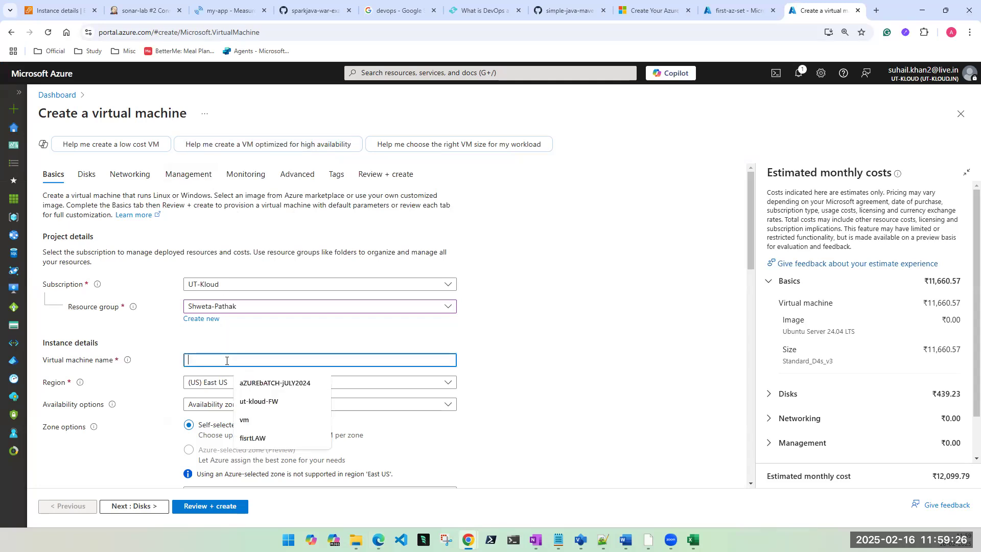
{"action": "scroll", "coordinate": [227, 360], "scroll_direction": "down", "scroll_amount": 1}
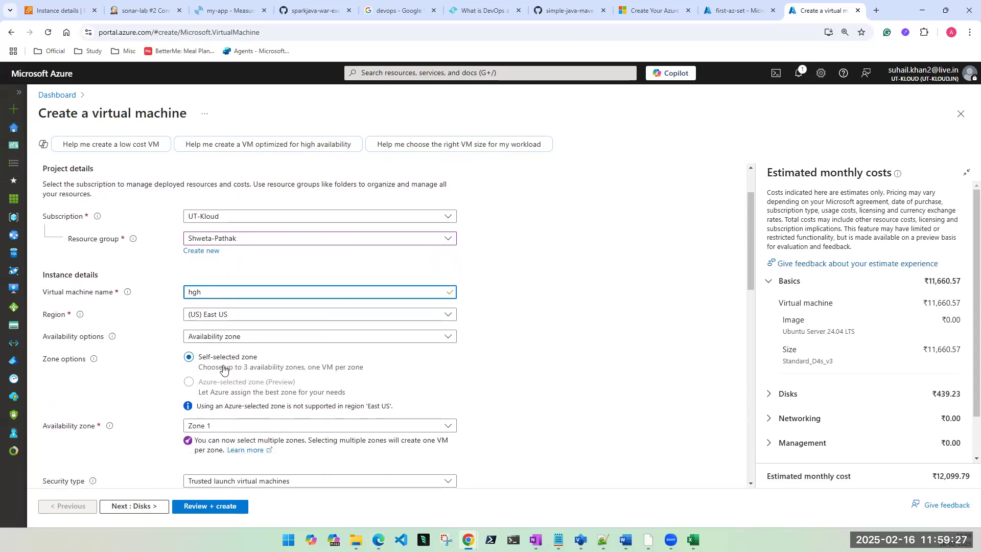
{"action": "left_click", "coordinate": [227, 336]}
{"action": "left_click", "coordinate": [228, 437]}
{"action": "left_click", "coordinate": [246, 424]}
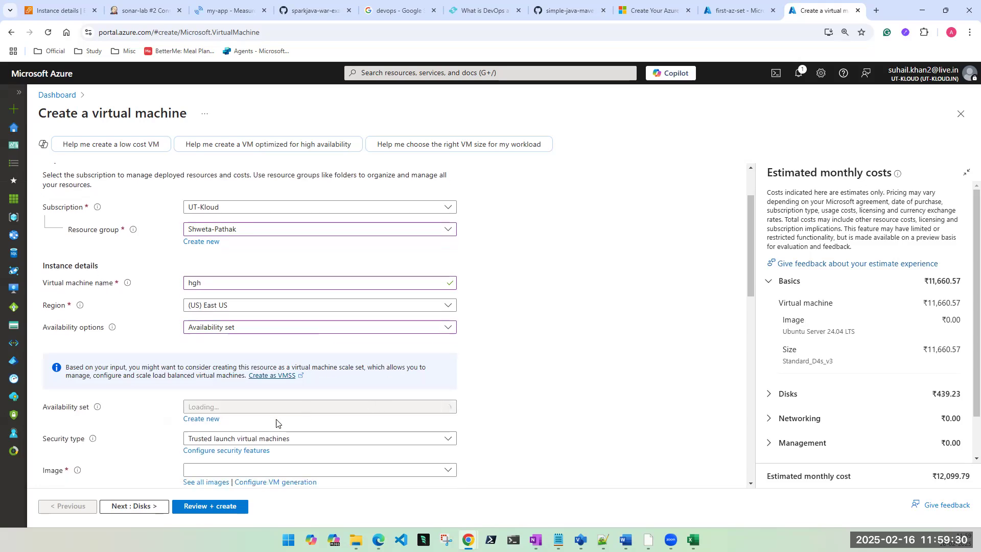
{"action": "scroll", "coordinate": [246, 424], "scroll_direction": "down", "scroll_amount": 1}
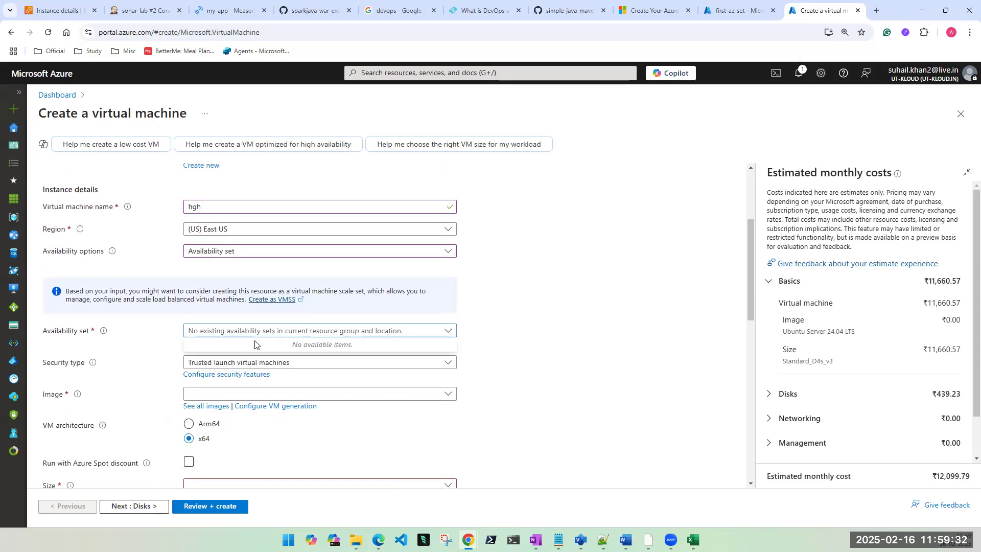
{"action": "left_click", "coordinate": [531, 345]}
Step: Switch the resource group back to temp-az-set
{"action": "scroll", "coordinate": [531, 346], "scroll_direction": "up", "scroll_amount": 1}
{"action": "scroll", "coordinate": [280, 301], "scroll_direction": "up", "scroll_amount": 1}
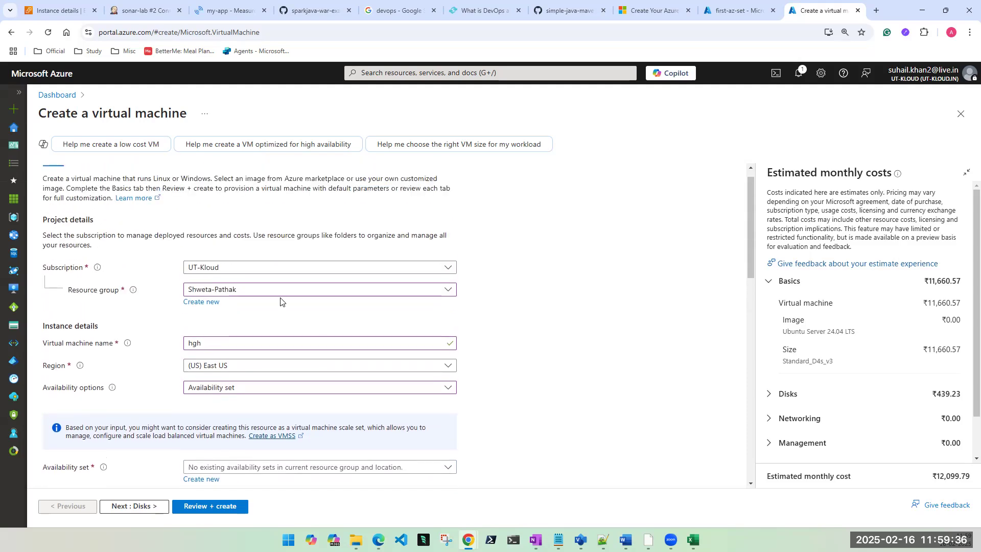
{"action": "left_click", "coordinate": [253, 289]}
{"action": "scroll", "coordinate": [256, 370], "scroll_direction": "down", "scroll_amount": 3}
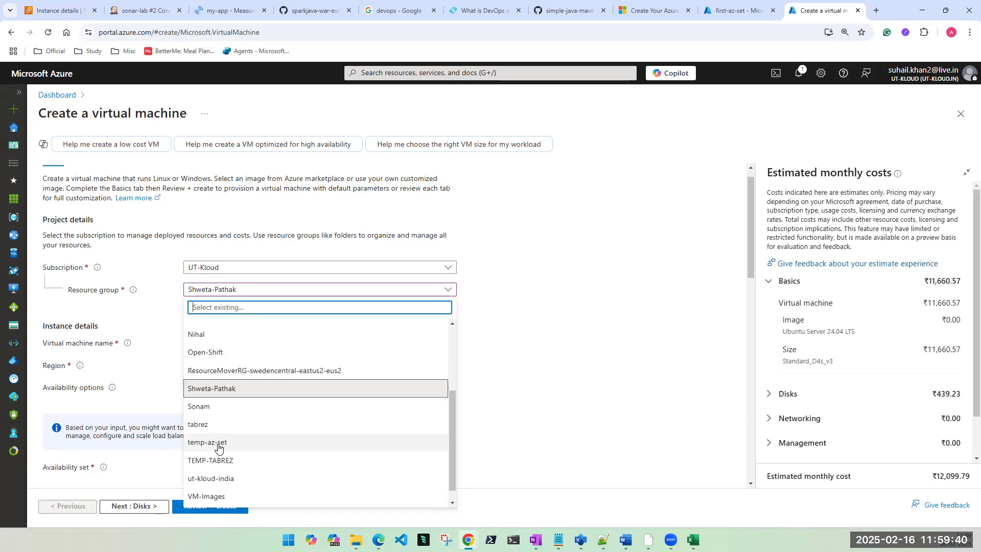
{"action": "left_click", "coordinate": [219, 443]}
{"action": "scroll", "coordinate": [221, 390], "scroll_direction": "down", "scroll_amount": 3}
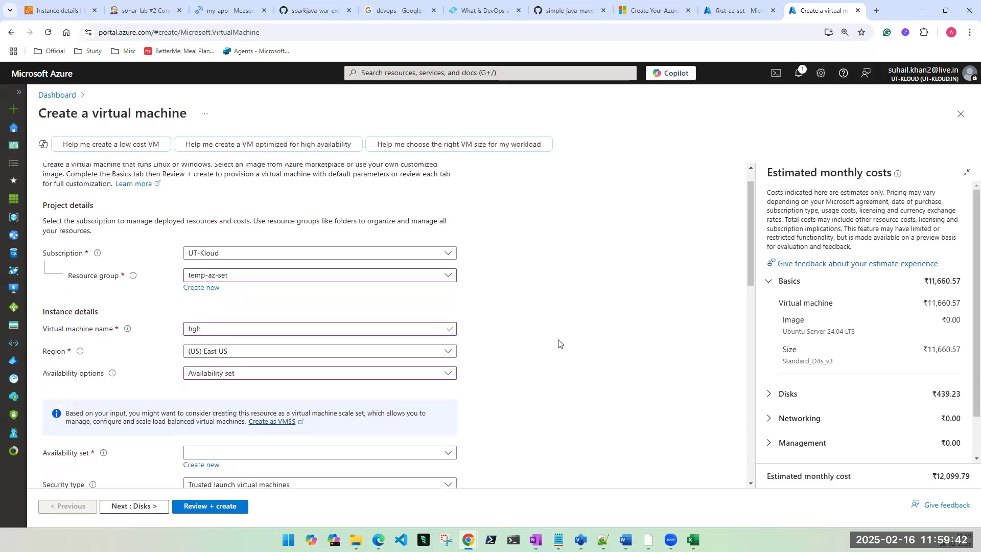
Step: Open the Availability set dropdown to reveal first-az-set in temp-az-set
{"action": "left_click", "coordinate": [219, 348]}
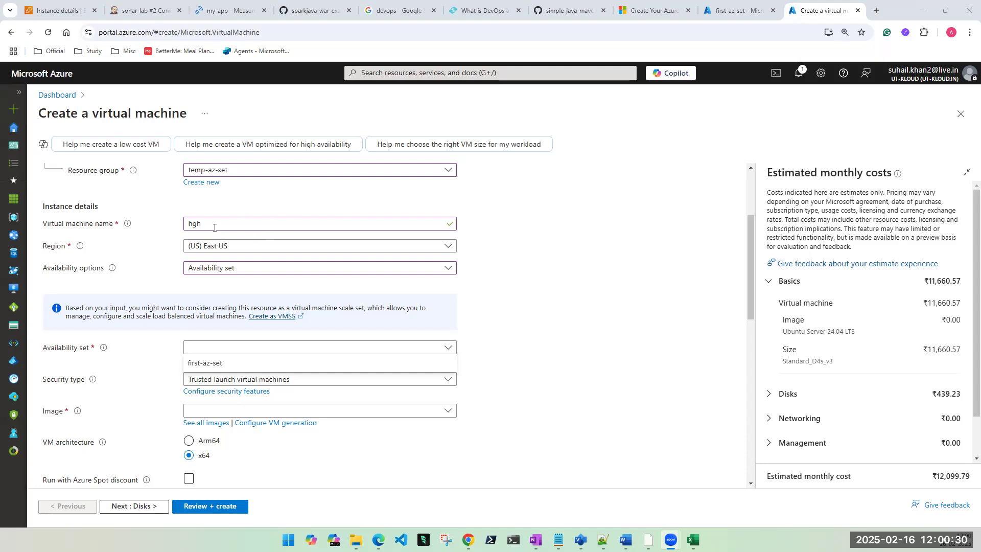
Step: Check the first-az-set overview, then rename the VM from hgh to vm1
{"action": "left_click", "coordinate": [717, 11]}
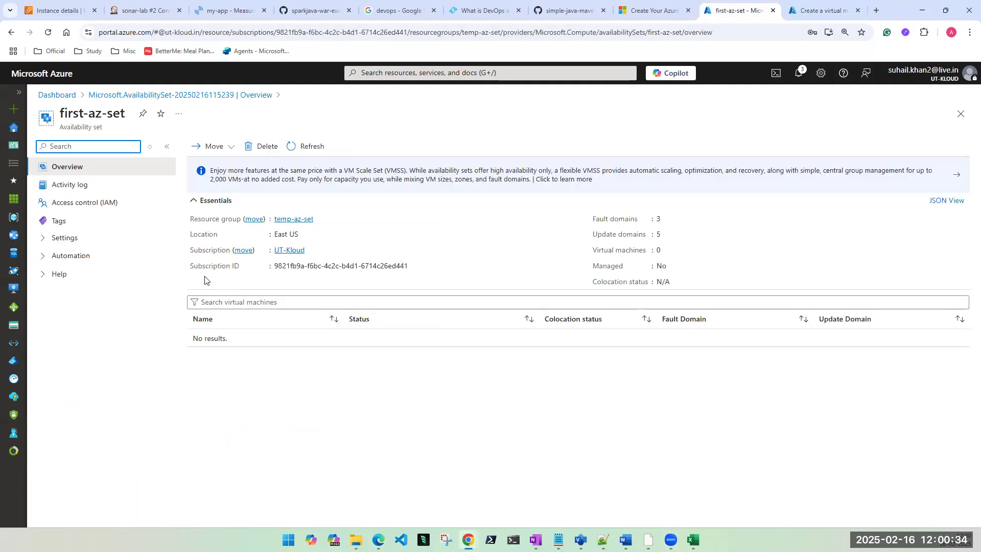
{"action": "left_click", "coordinate": [817, 10]}
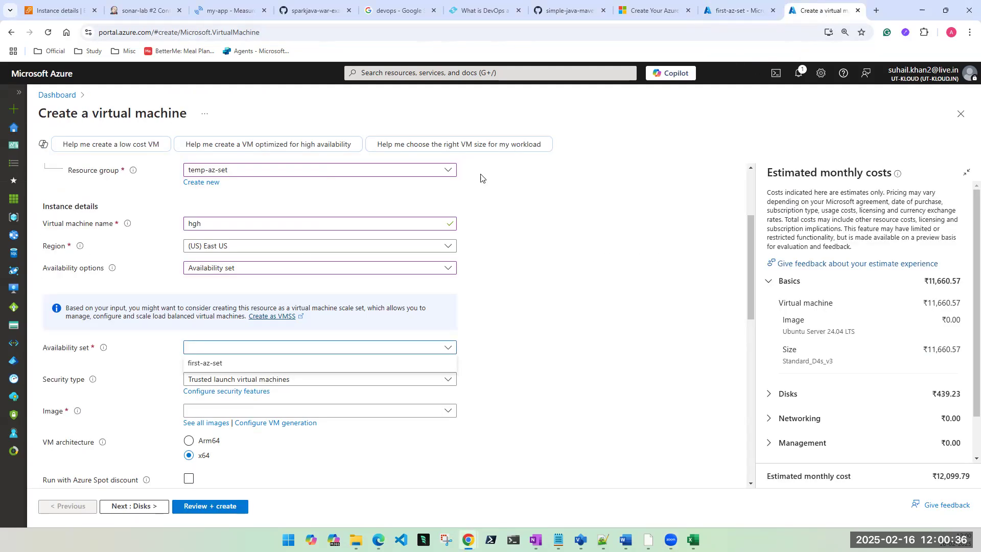
{"action": "left_click", "coordinate": [615, 305]}
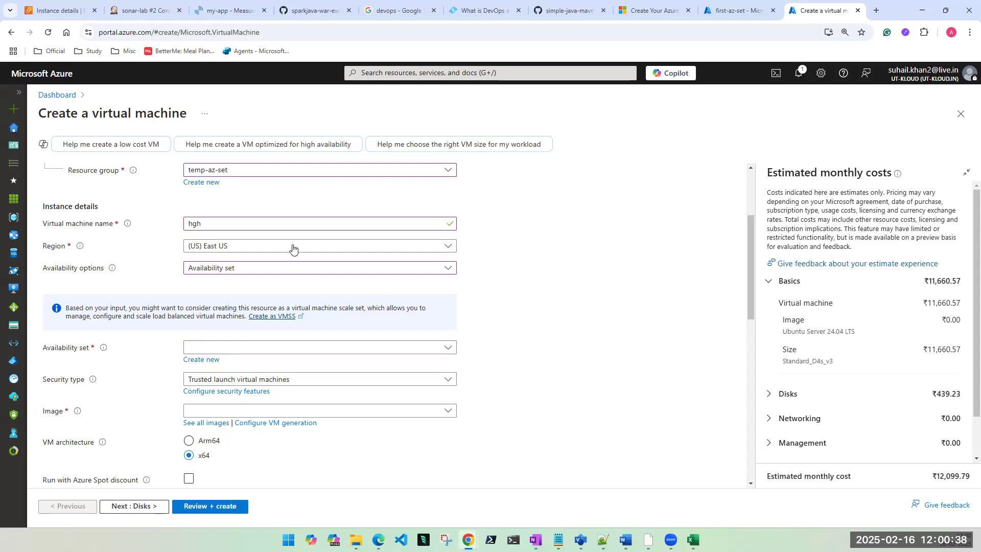
{"action": "double_click", "coordinate": [197, 224]}
{"action": "type", "text": "vm1"}
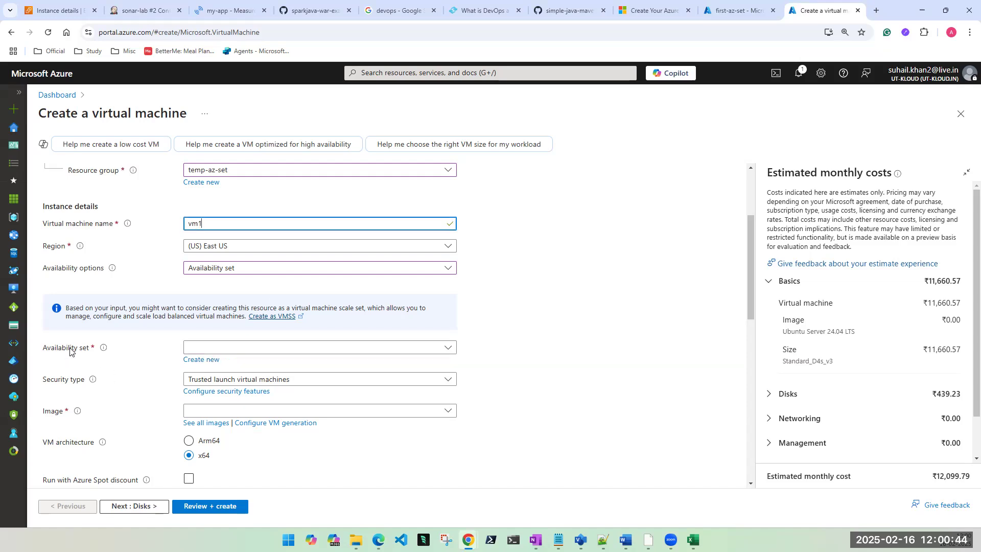
Step: Create new availability set second-az-set with the default 2 fault and 5 update domains
{"action": "left_click", "coordinate": [201, 363]}
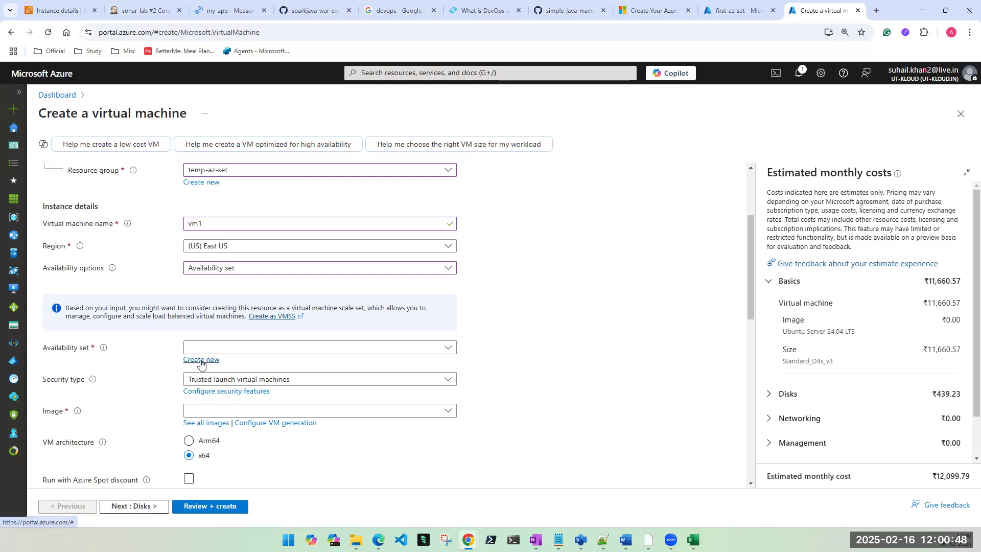
{"action": "left_click", "coordinate": [751, 172]}
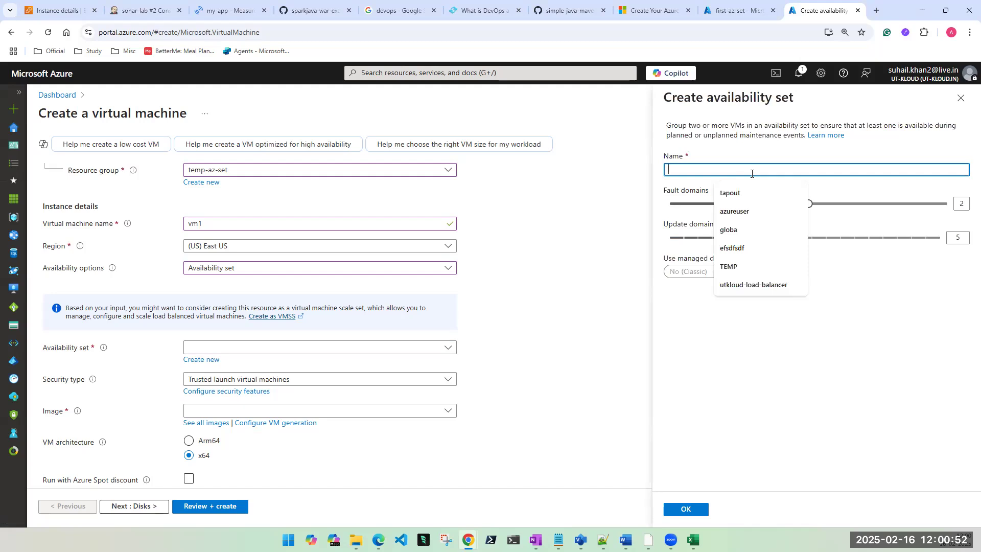
{"action": "type", "text": "second-"}
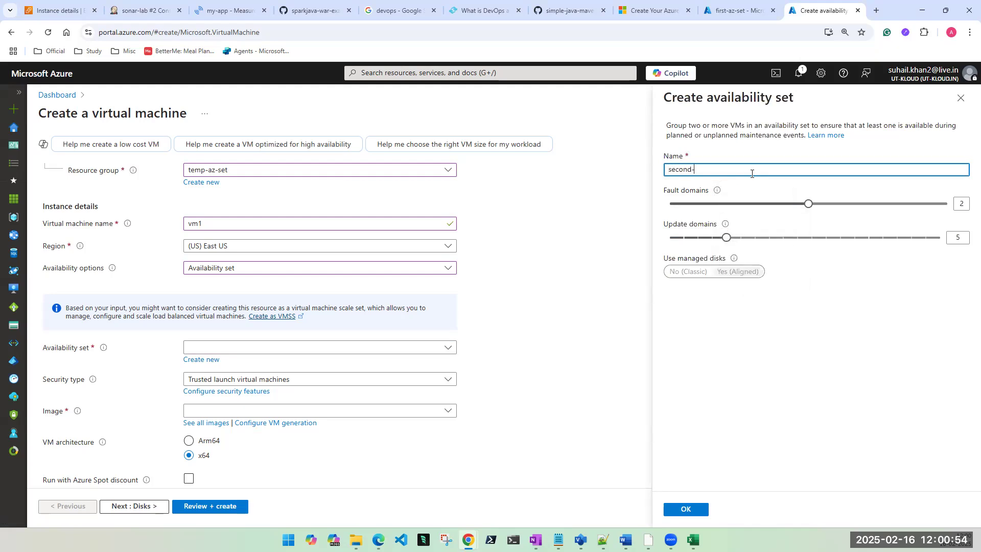
{"action": "type", "text": "az-set"}
{"action": "left_click", "coordinate": [697, 513]}
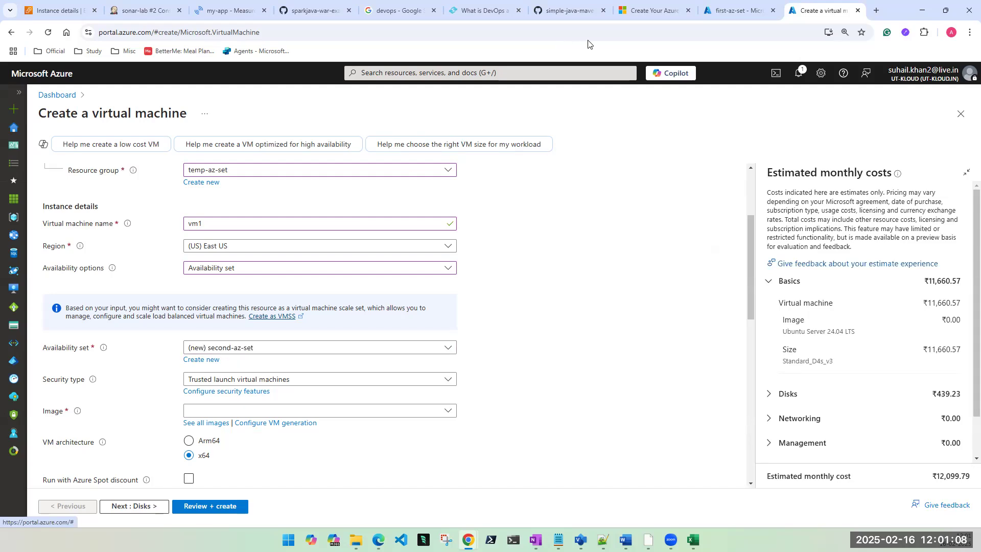
{"action": "left_click", "coordinate": [732, 11]}
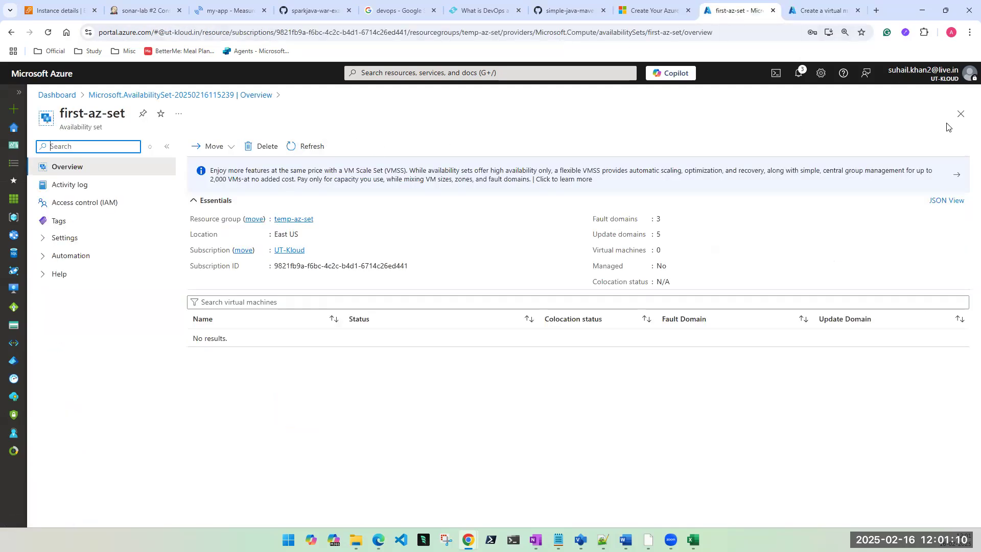
{"action": "left_click", "coordinate": [467, 75]}
{"action": "left_click", "coordinate": [392, 255]}
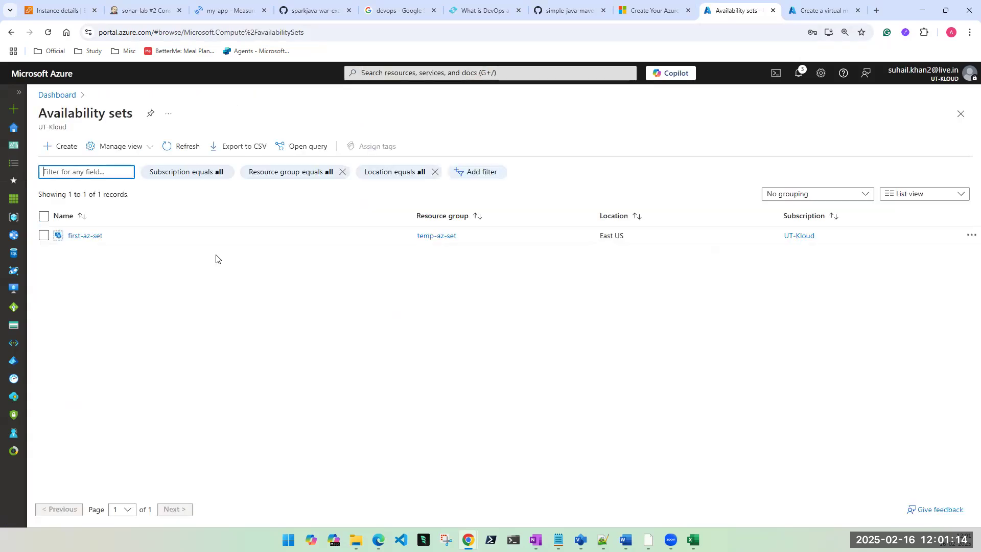
{"action": "left_click", "coordinate": [821, 11]}
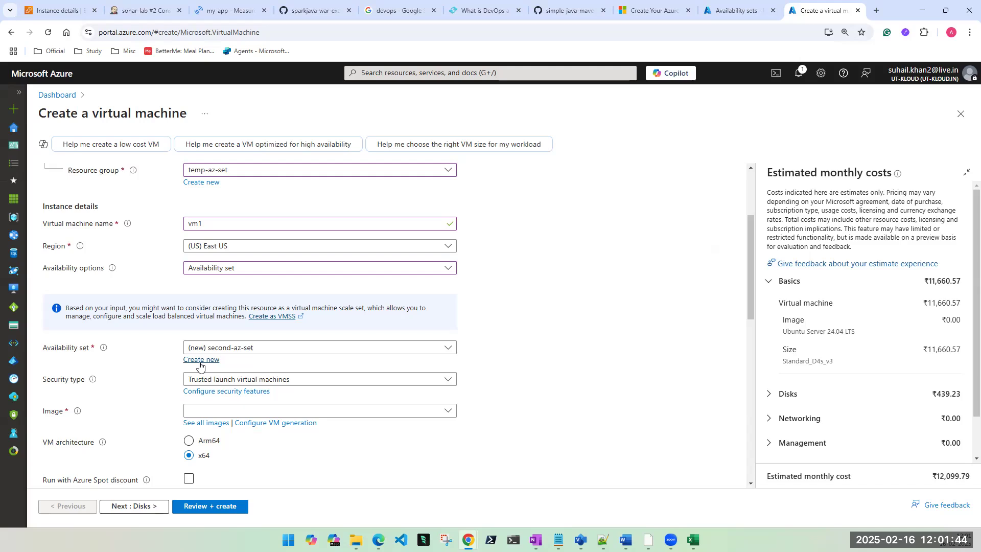
Step: Put vm1 in availability set first-az-set with Standard security type
{"action": "left_click", "coordinate": [303, 349]}
{"action": "left_click", "coordinate": [213, 382]}
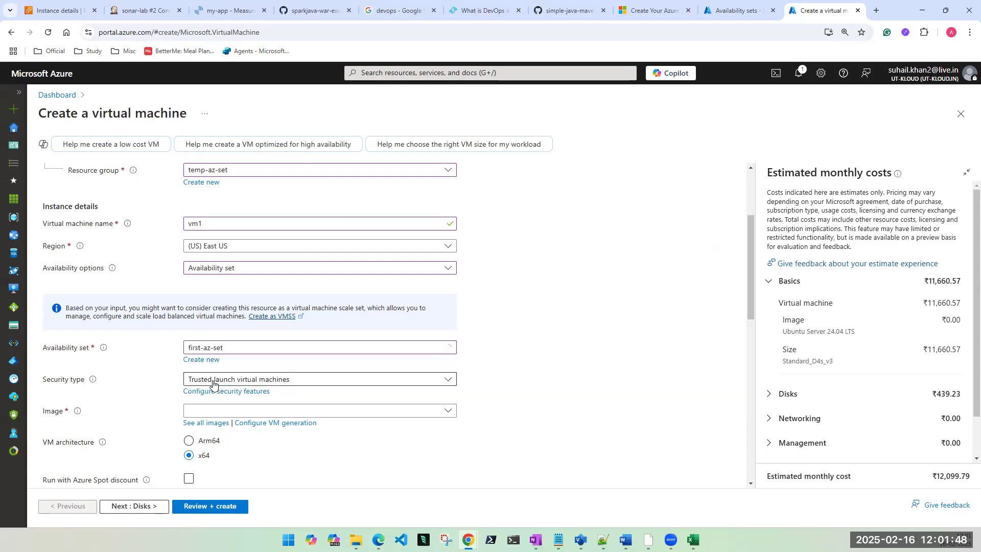
{"action": "left_click", "coordinate": [238, 380]}
{"action": "left_click", "coordinate": [230, 401]}
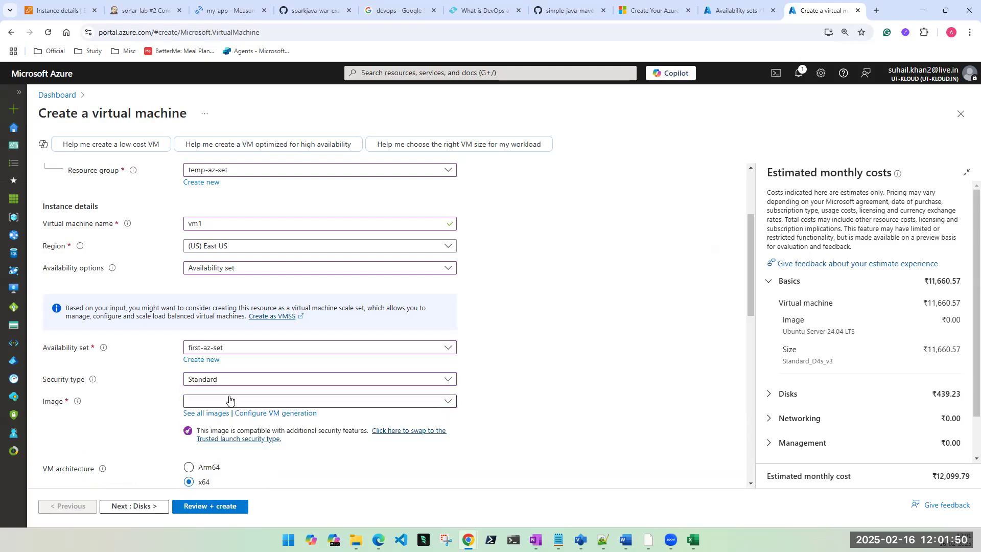
Step: Open the Image list and choose See all images to browse the Marketplace
{"action": "left_click", "coordinate": [229, 403]}
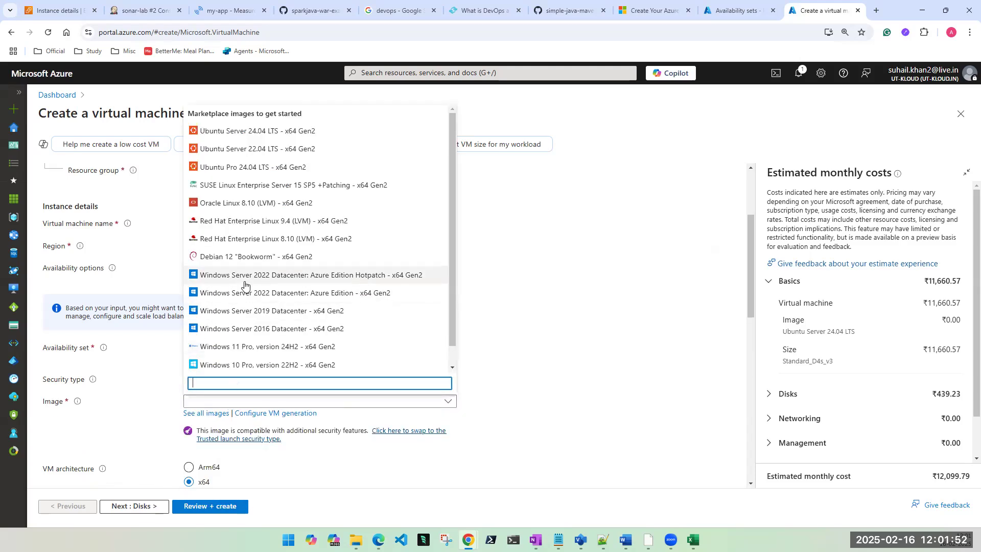
{"action": "scroll", "coordinate": [247, 286], "scroll_direction": "down", "scroll_amount": 1}
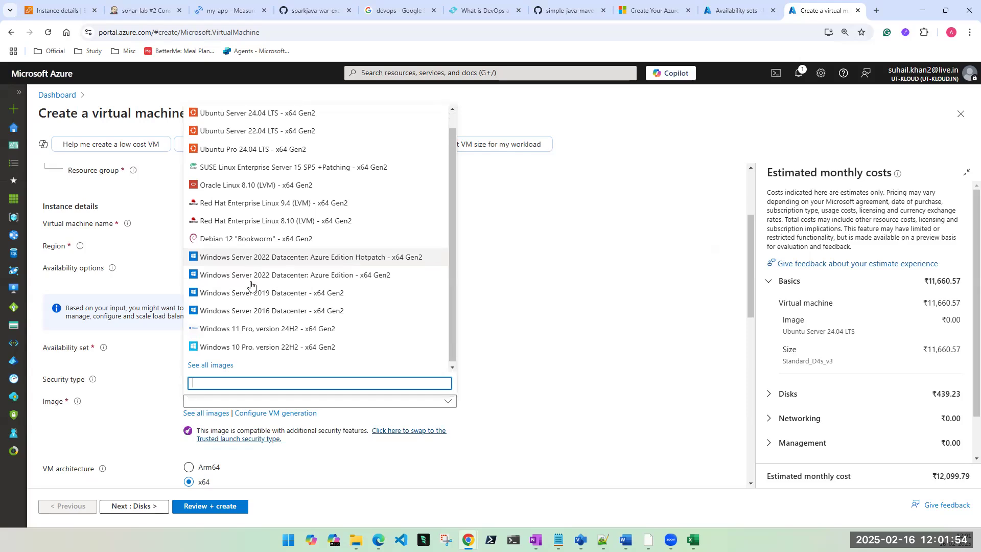
{"action": "scroll", "coordinate": [240, 320], "scroll_direction": "up", "scroll_amount": 1}
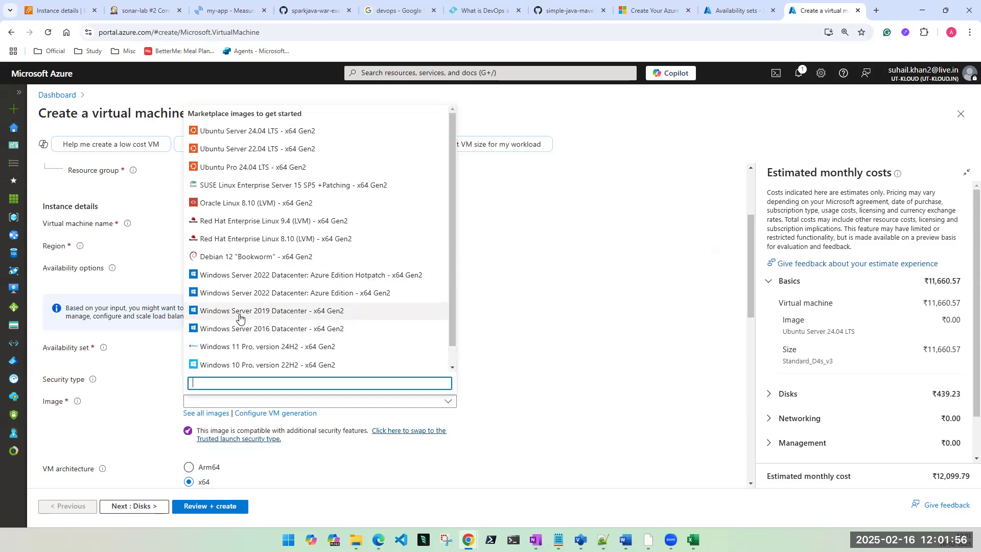
{"action": "left_click", "coordinate": [213, 414]}
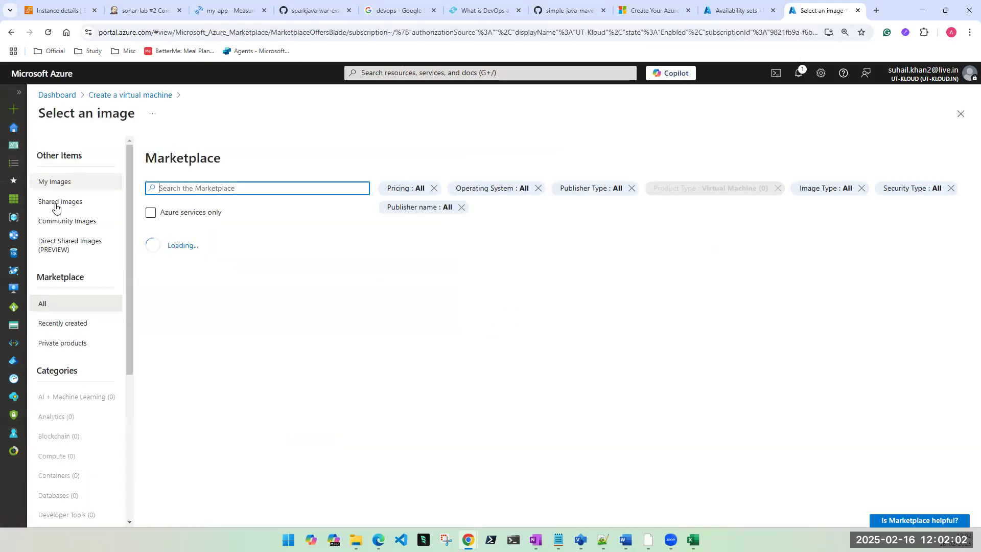
Step: Choose the shared Windows2019-TsoftWebSite-CPUTester image and allow HTTP, HTTPS and SSH inbound ports
{"action": "left_click", "coordinate": [56, 204]}
{"action": "left_click", "coordinate": [185, 253]}
{"action": "scroll", "coordinate": [401, 383], "scroll_direction": "down", "scroll_amount": 4}
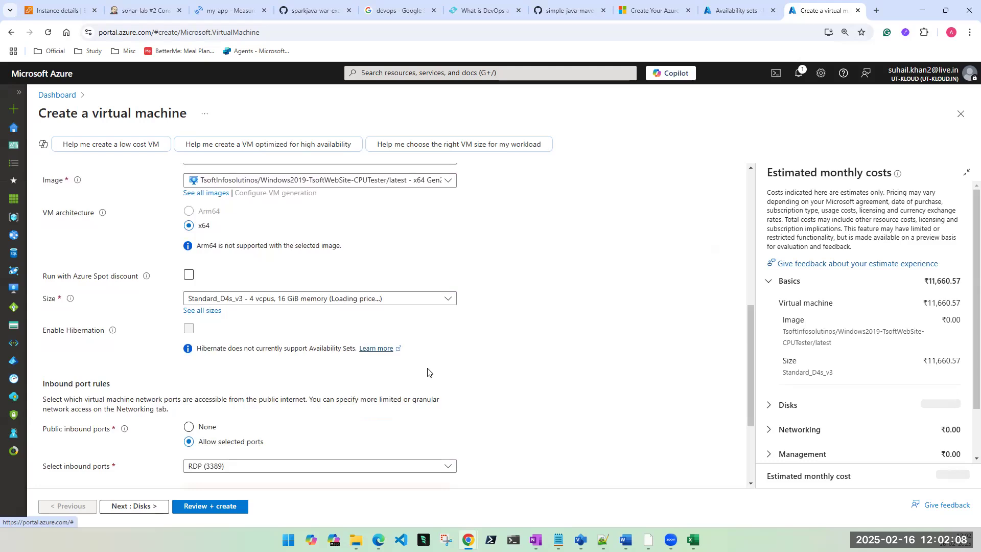
{"action": "scroll", "coordinate": [328, 361], "scroll_direction": "down", "scroll_amount": 2}
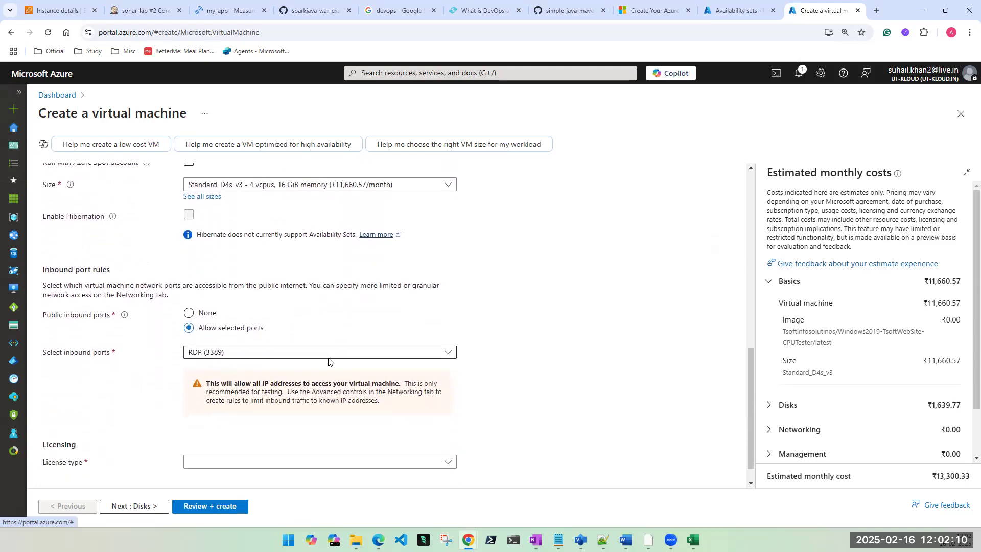
{"action": "scroll", "coordinate": [329, 362], "scroll_direction": "down", "scroll_amount": 1}
{"action": "left_click", "coordinate": [220, 324]}
{"action": "left_click", "coordinate": [193, 340]}
{"action": "left_click", "coordinate": [193, 358]}
{"action": "left_click", "coordinate": [193, 375]}
{"action": "scroll", "coordinate": [230, 306], "scroll_direction": "up", "scroll_amount": 1}
Step: Select the Standard_DS1_v2 size and advance past Disks and Networking to Review + create
{"action": "left_click", "coordinate": [255, 229]}
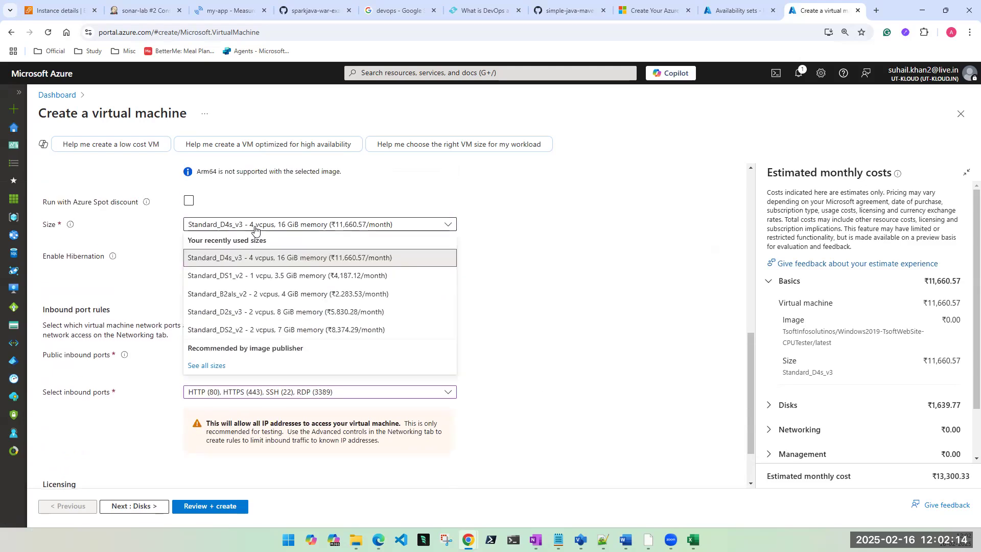
{"action": "left_click", "coordinate": [264, 277]}
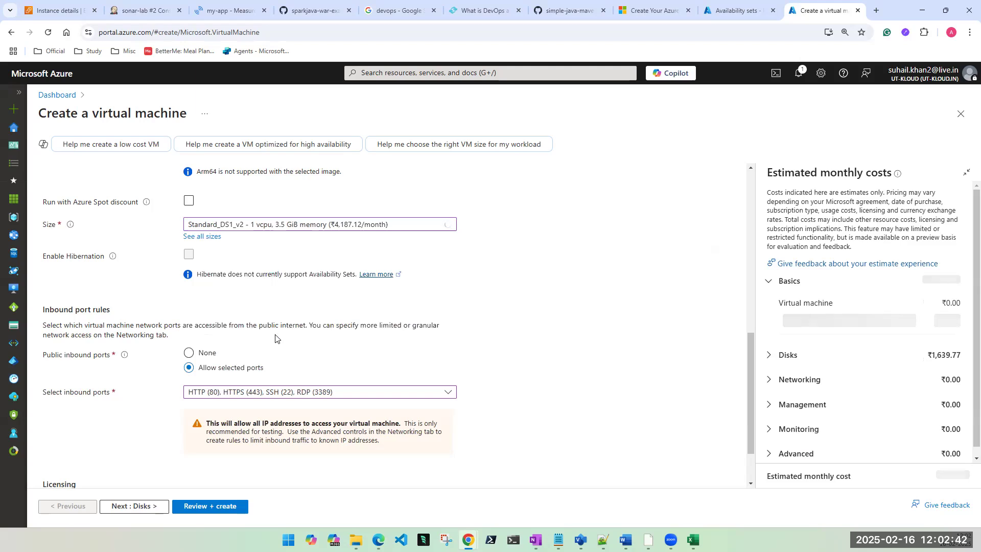
{"action": "scroll", "coordinate": [204, 398], "scroll_direction": "down", "scroll_amount": 2}
{"action": "left_click", "coordinate": [142, 508]}
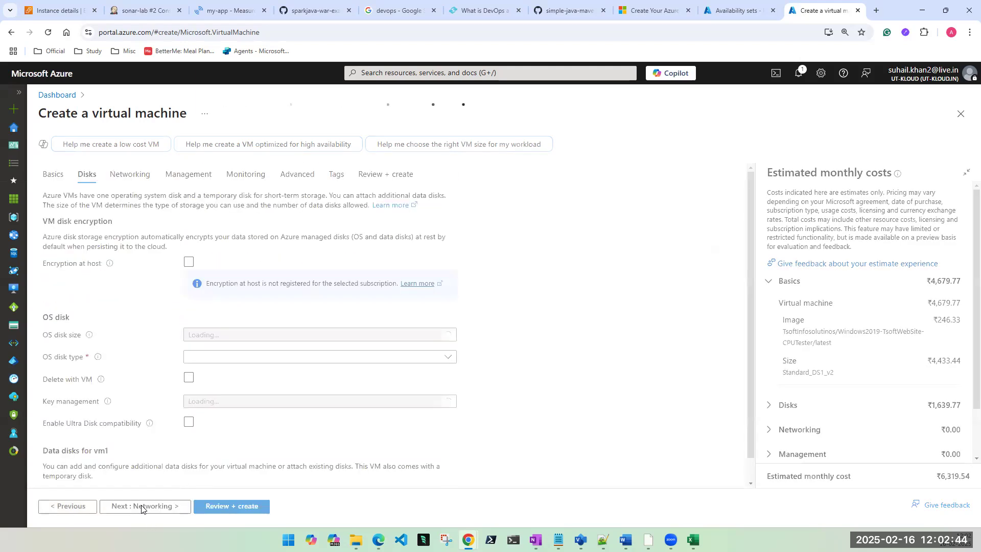
{"action": "left_click", "coordinate": [141, 508]}
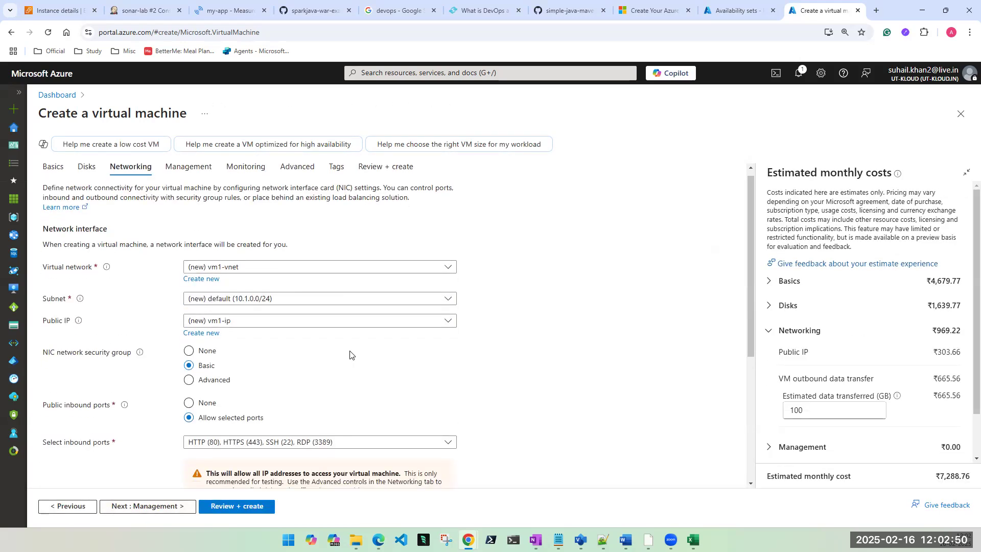
{"action": "scroll", "coordinate": [351, 355], "scroll_direction": "down", "scroll_amount": 3}
{"action": "left_click", "coordinate": [234, 506]}
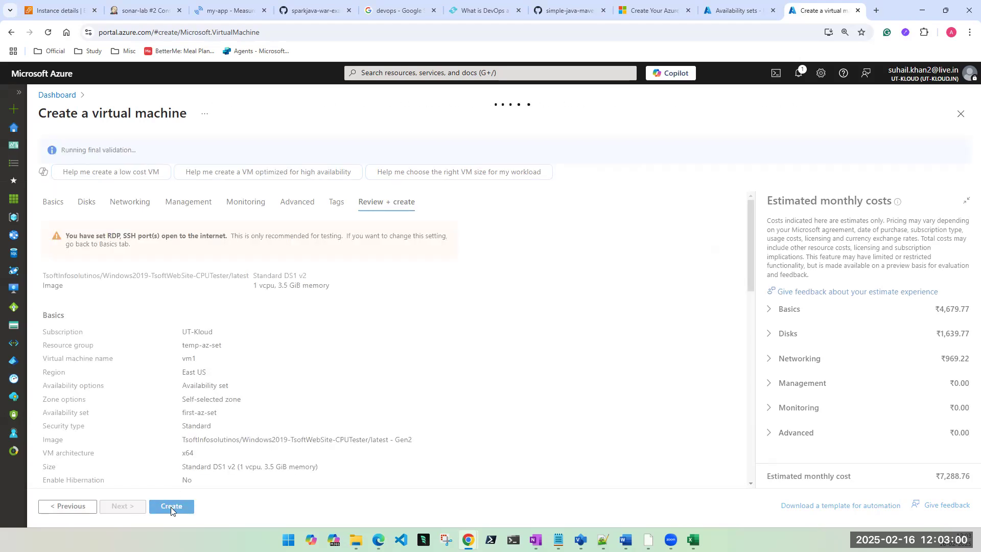
Step: Submit vm1 for creation, then switch to the Excel Book1 workbook
{"action": "left_click", "coordinate": [170, 506]}
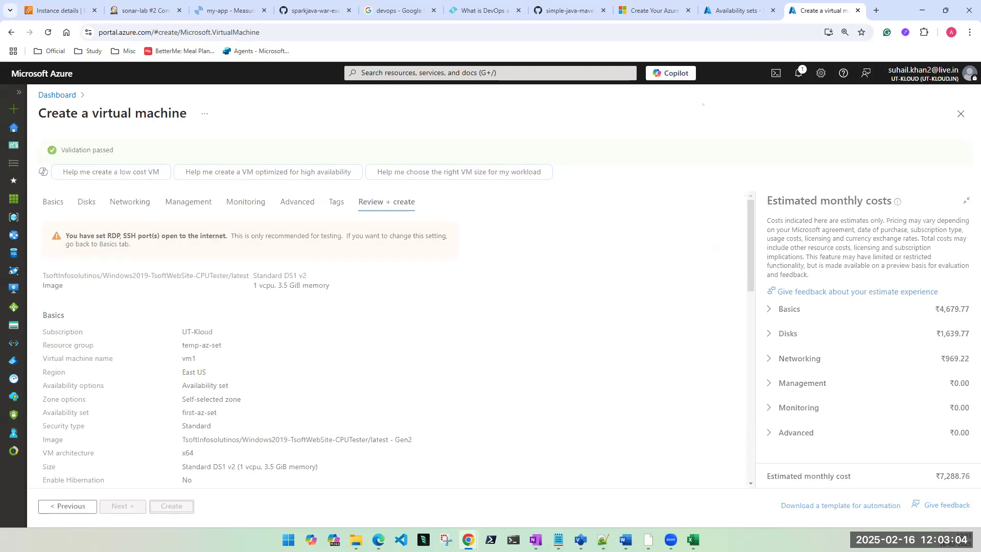
{"action": "left_click", "coordinate": [692, 540]}
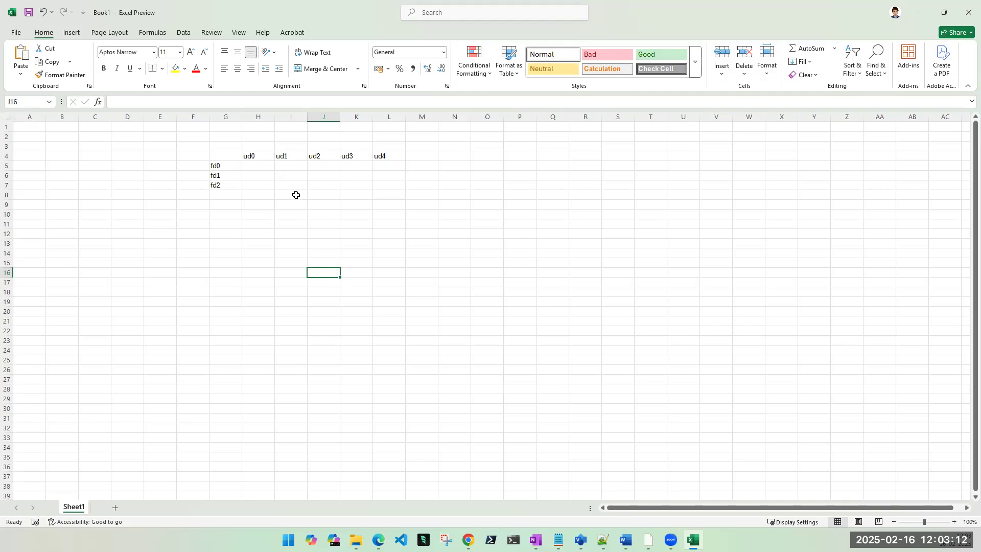
Step: Zoom to 110%, then place vm1 in H5, vm2 in I6 and vm3 in J7 diagonally
{"action": "left_click", "coordinate": [953, 522]}
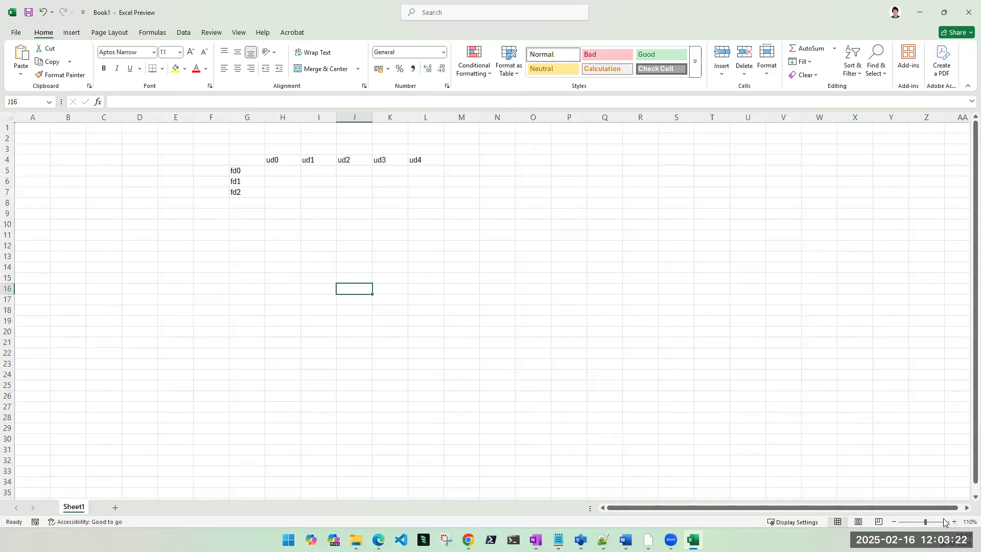
{"action": "left_click", "coordinate": [274, 174]}
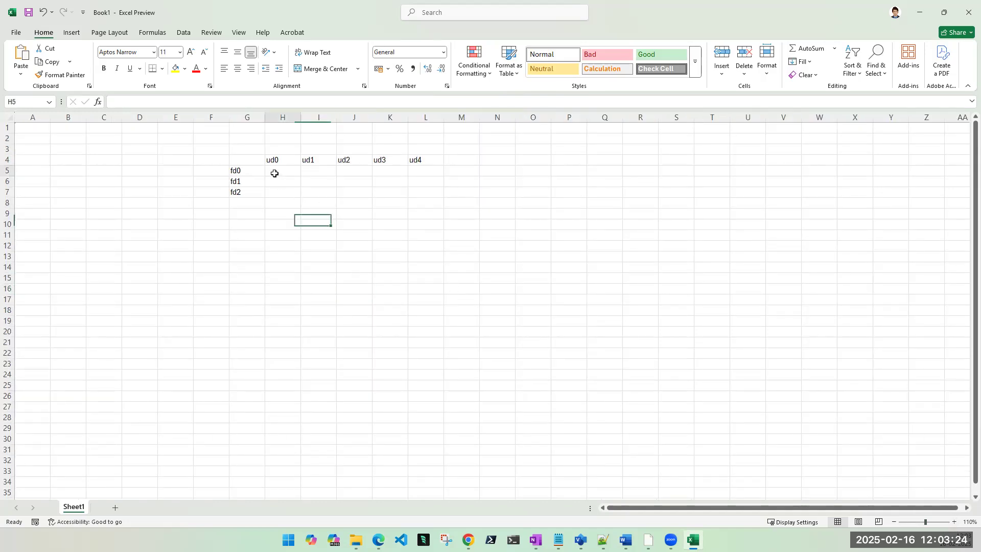
{"action": "type", "text": "vm1"}
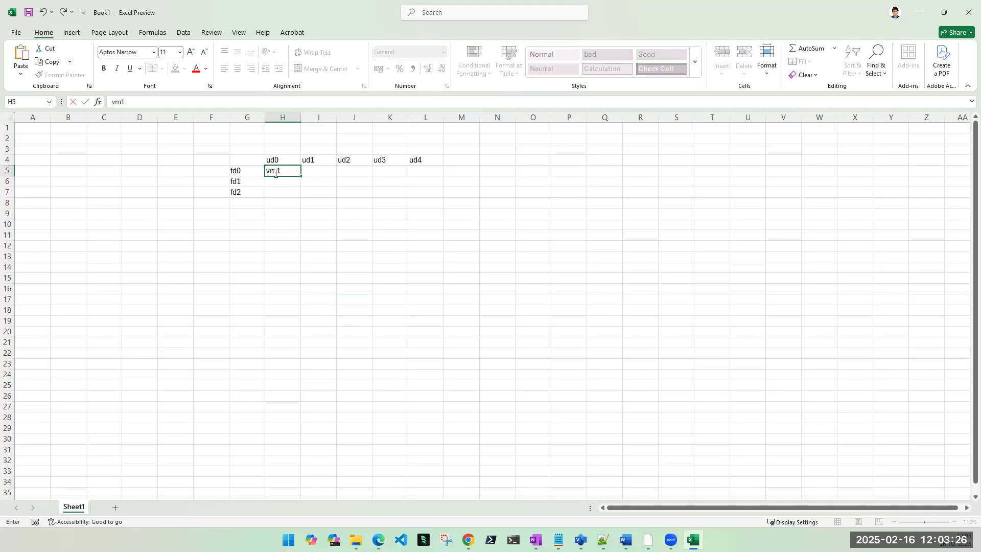
{"action": "left_click", "coordinate": [324, 218]}
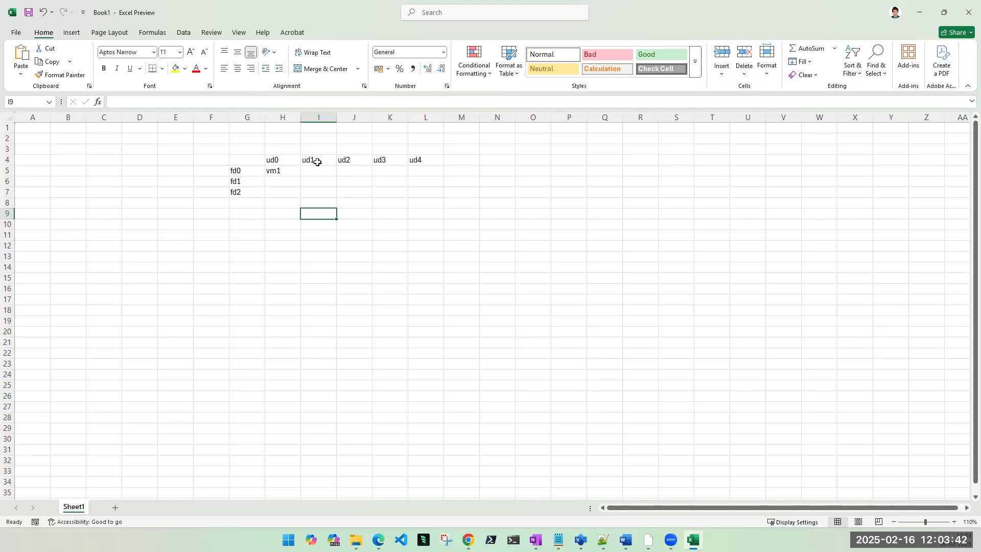
{"action": "left_click", "coordinate": [275, 169]}
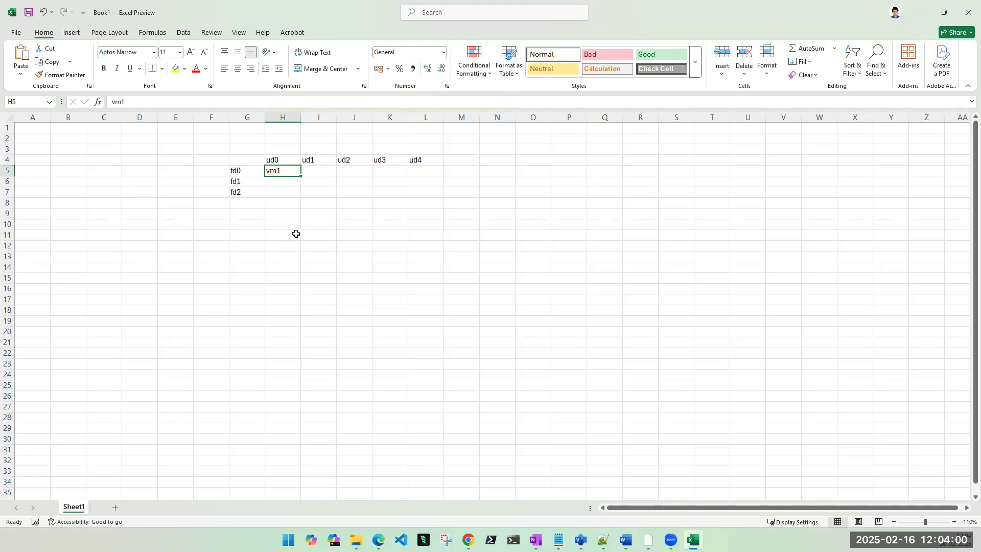
{"action": "left_click", "coordinate": [238, 182]}
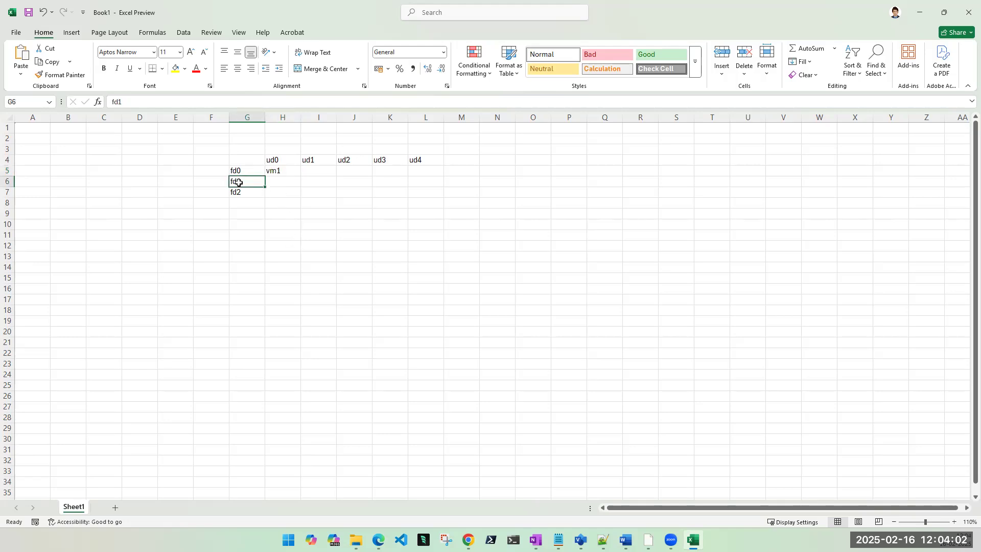
{"action": "left_click", "coordinate": [322, 160]}
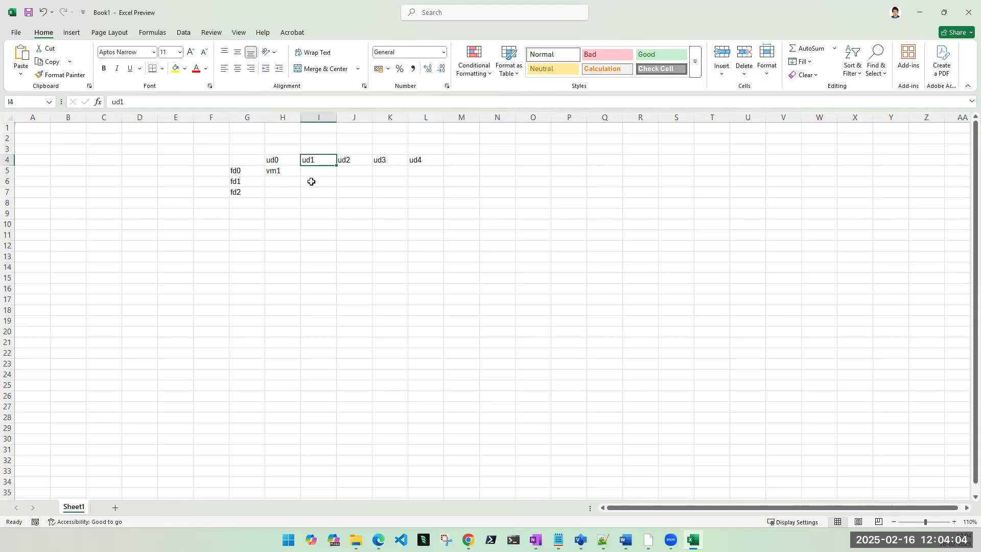
{"action": "left_click", "coordinate": [310, 180]}
{"action": "type", "text": "vm2"}
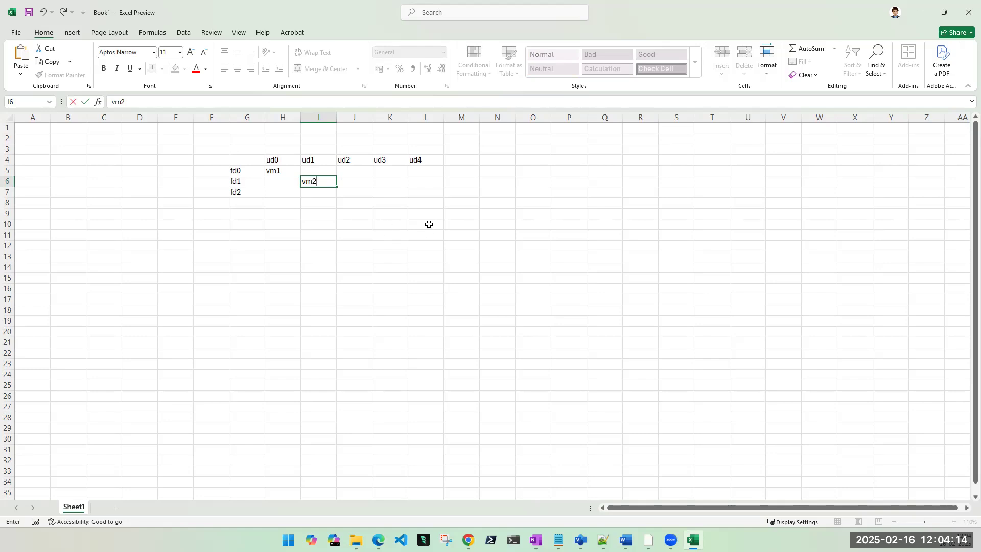
{"action": "left_click", "coordinate": [356, 192]}
{"action": "type", "text": "vm3"}
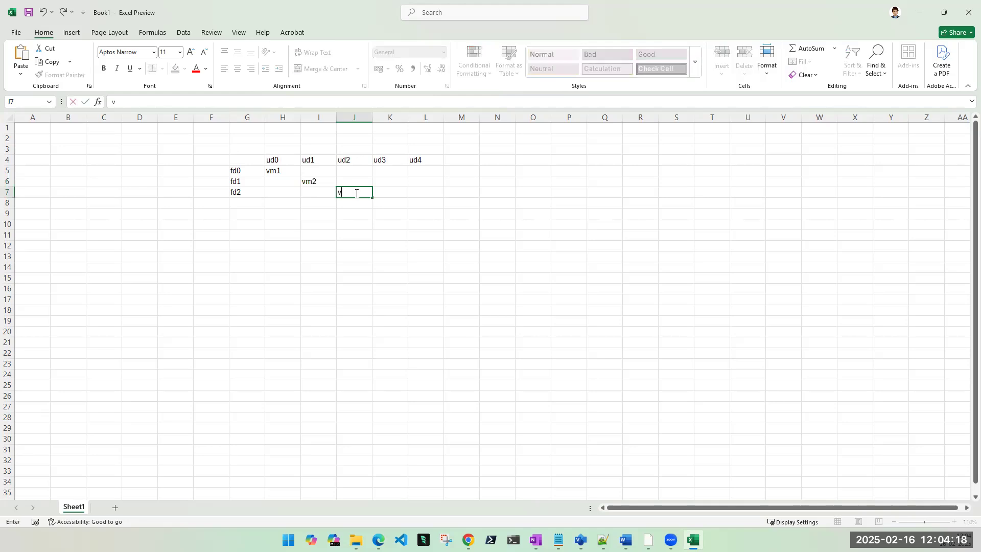
{"action": "left_click", "coordinate": [403, 262]}
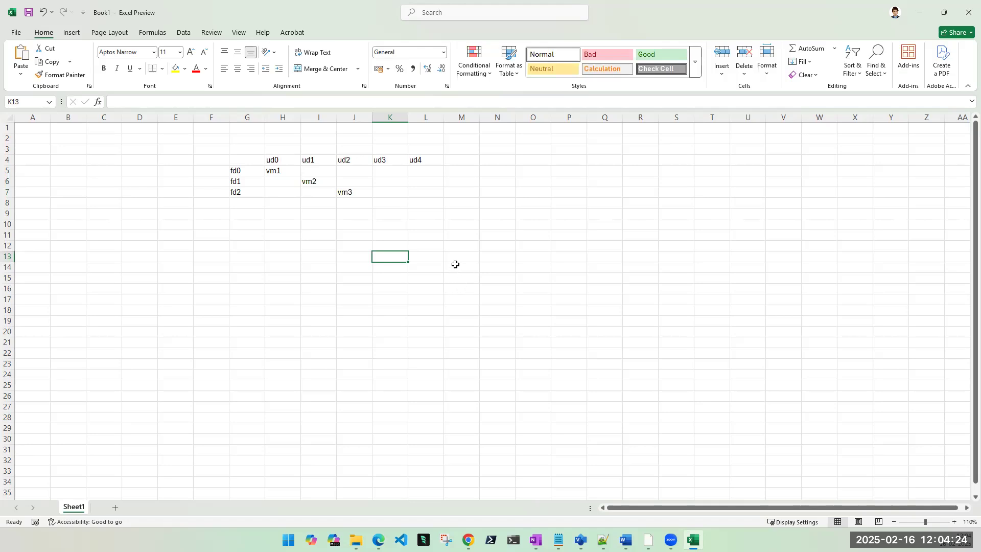
Step: Fill the ud header row G4:L4 and fd labels G5:G7 with yellow
{"action": "left_click_drag", "start_coordinate": [236, 159], "coordinate": [414, 158]}
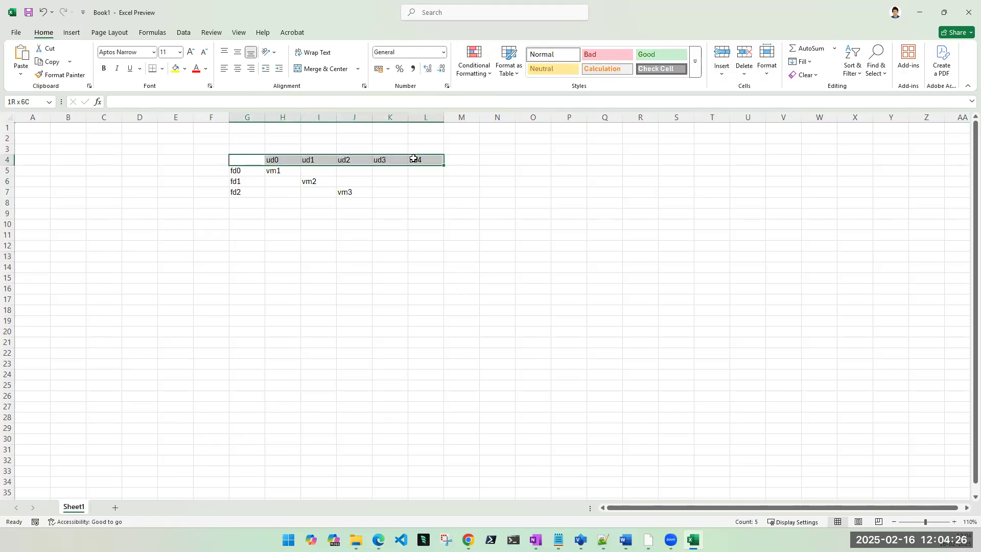
{"action": "left_click", "coordinate": [175, 68]}
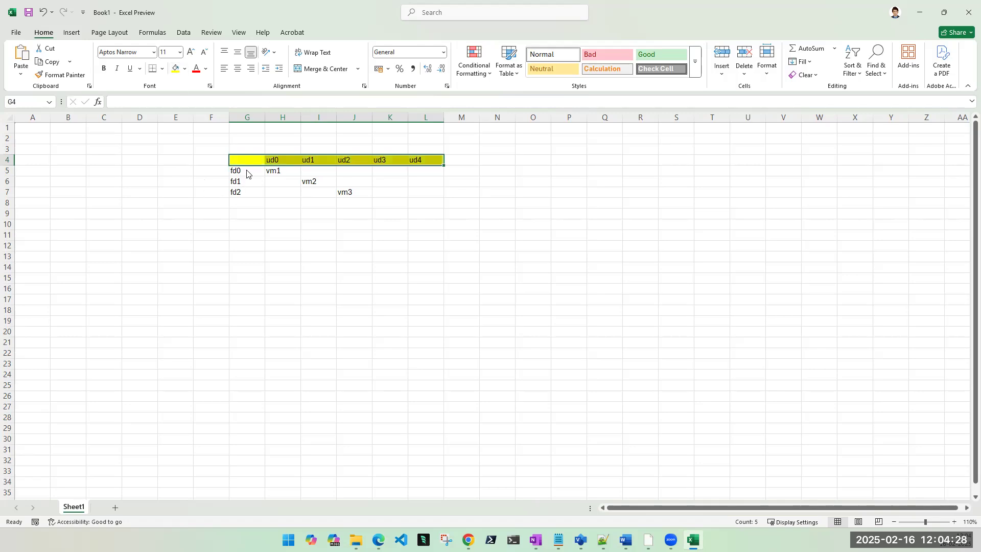
{"action": "left_click_drag", "start_coordinate": [246, 162], "coordinate": [248, 193]}
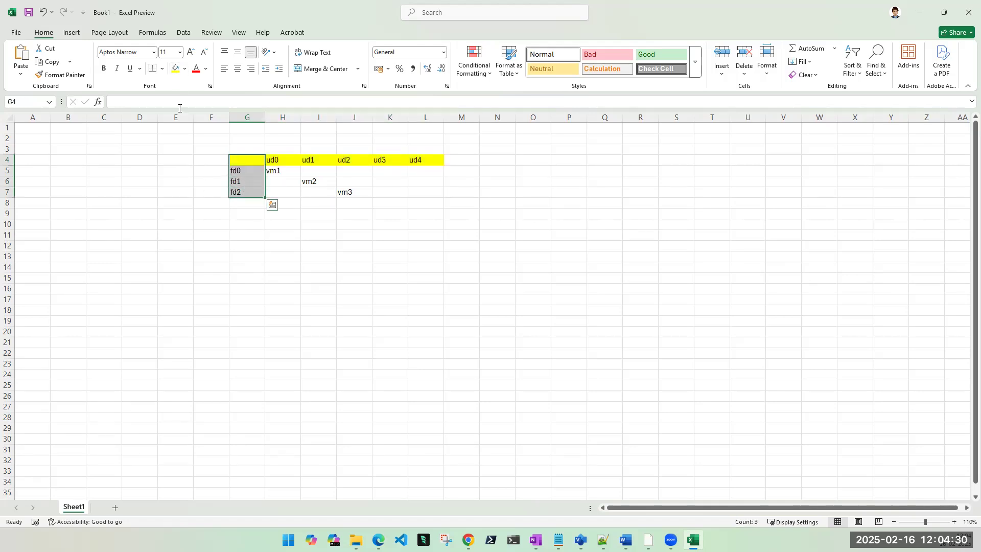
{"action": "left_click", "coordinate": [175, 67]}
{"action": "left_click", "coordinate": [328, 290]}
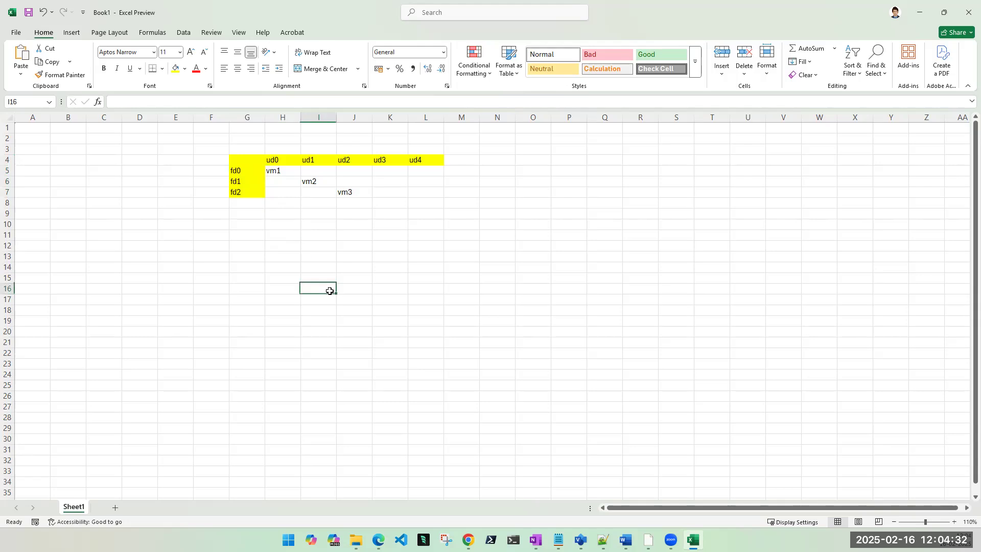
Step: Enter vm4 in K5 under ud3 and vm5 in L6 under ud4
{"action": "left_click", "coordinate": [386, 170]}
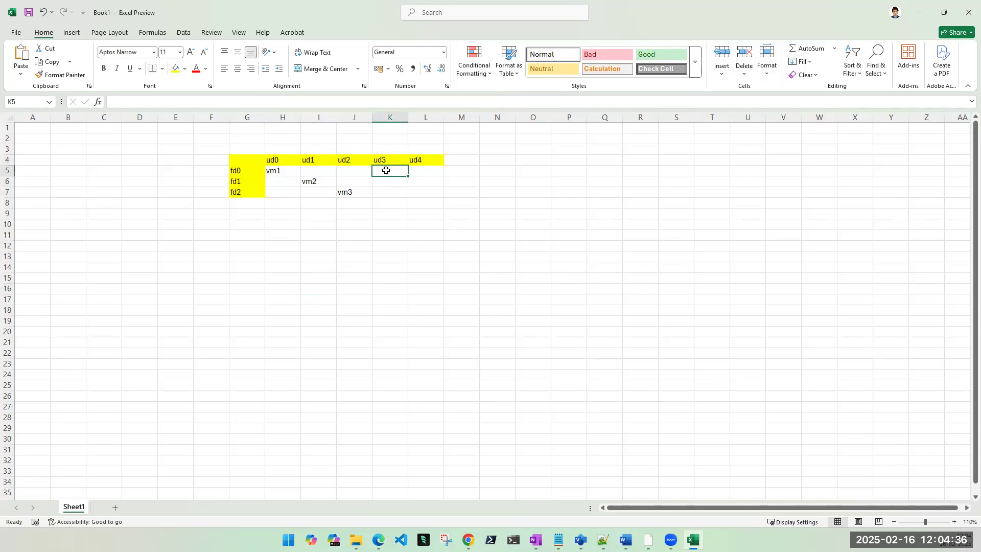
{"action": "type", "text": "vm4"}
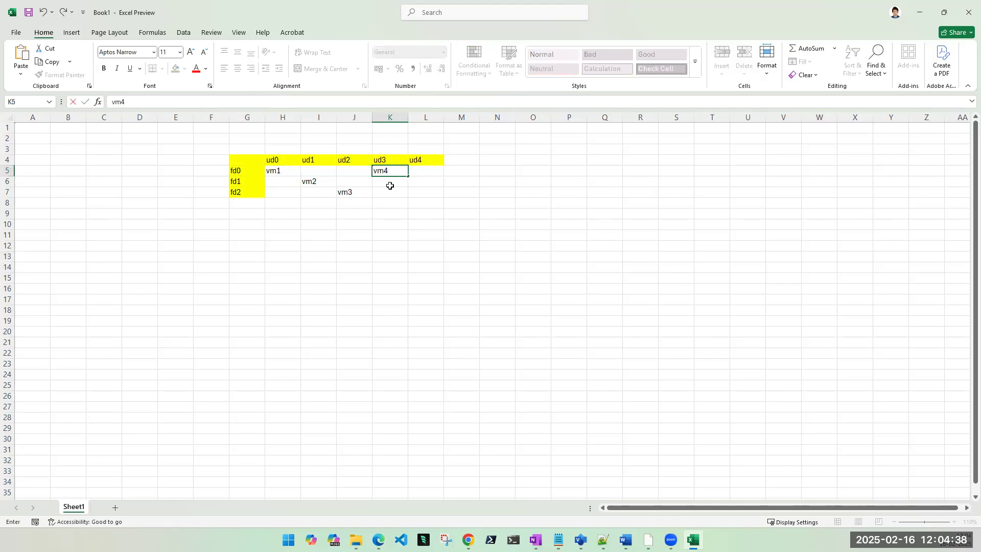
{"action": "left_click", "coordinate": [421, 182]}
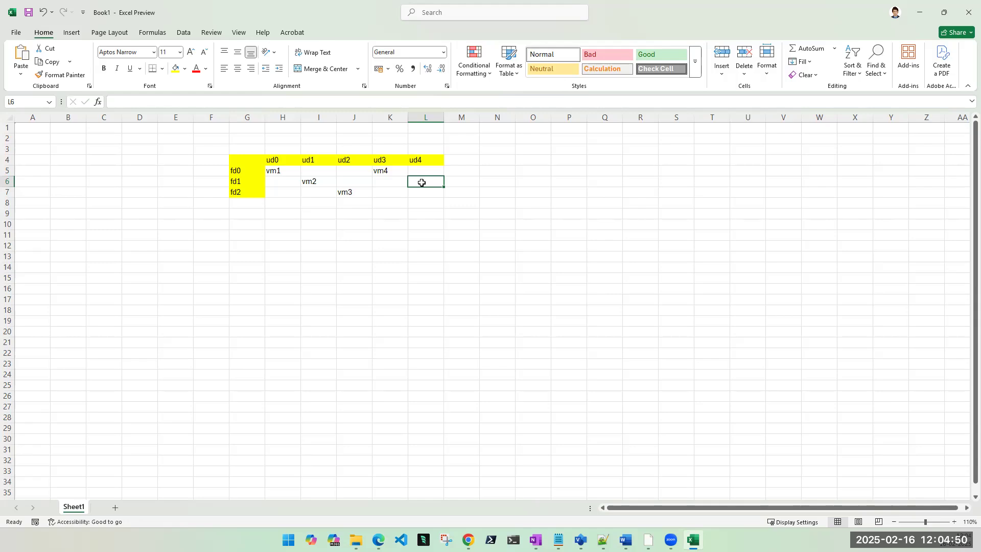
{"action": "type", "text": "vm5"}
{"action": "left_click", "coordinate": [425, 211]}
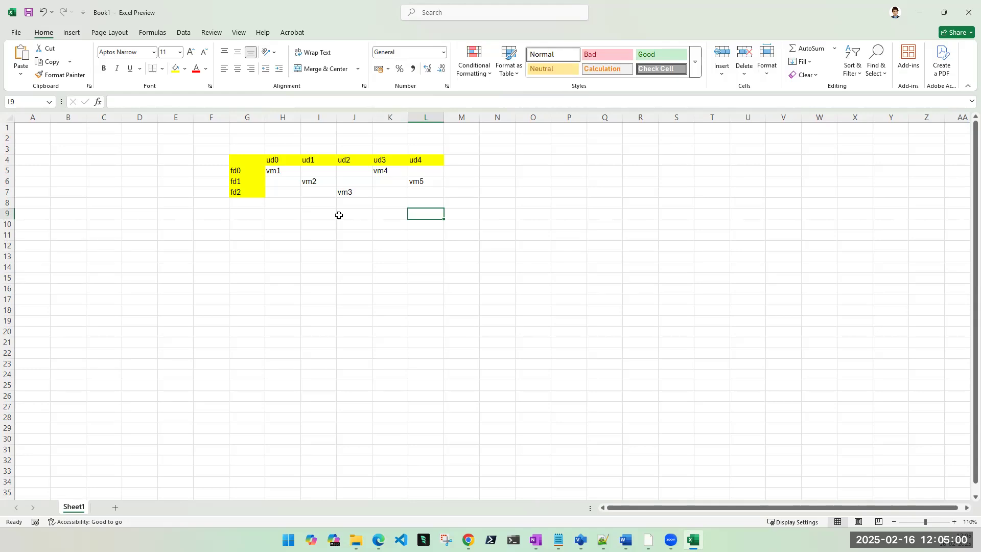
{"action": "left_click", "coordinate": [423, 181]}
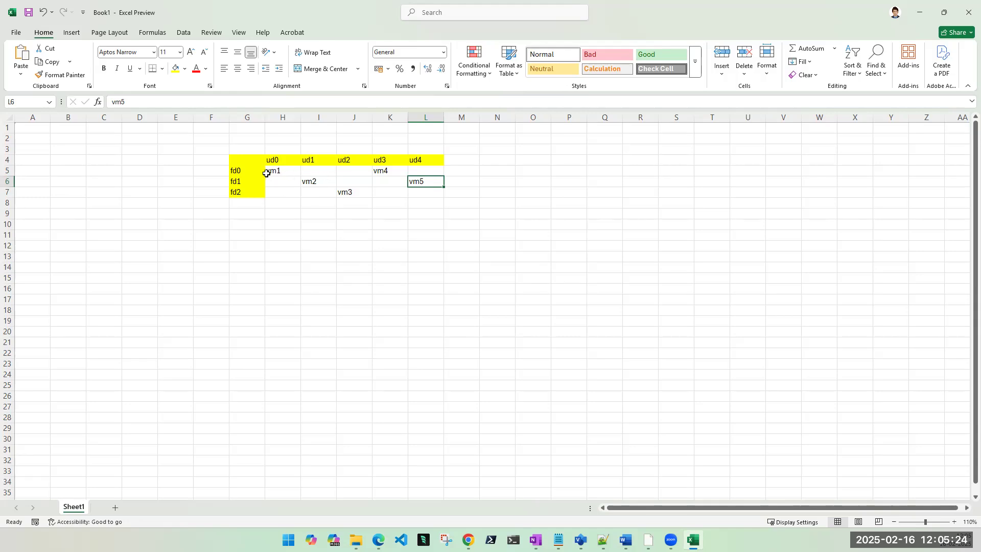
{"action": "left_click", "coordinate": [386, 173]}
{"action": "left_click", "coordinate": [418, 183]}
Step: Enter vm6 in cell H7 at fd2/ud0
{"action": "left_click", "coordinate": [285, 193]}
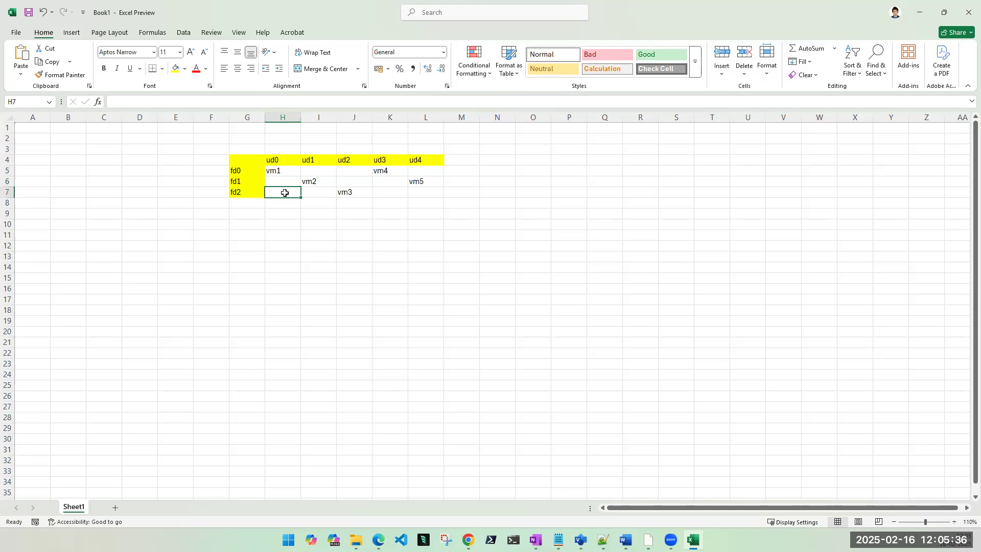
{"action": "type", "text": "vm6"}
{"action": "key", "text": "Tab"}
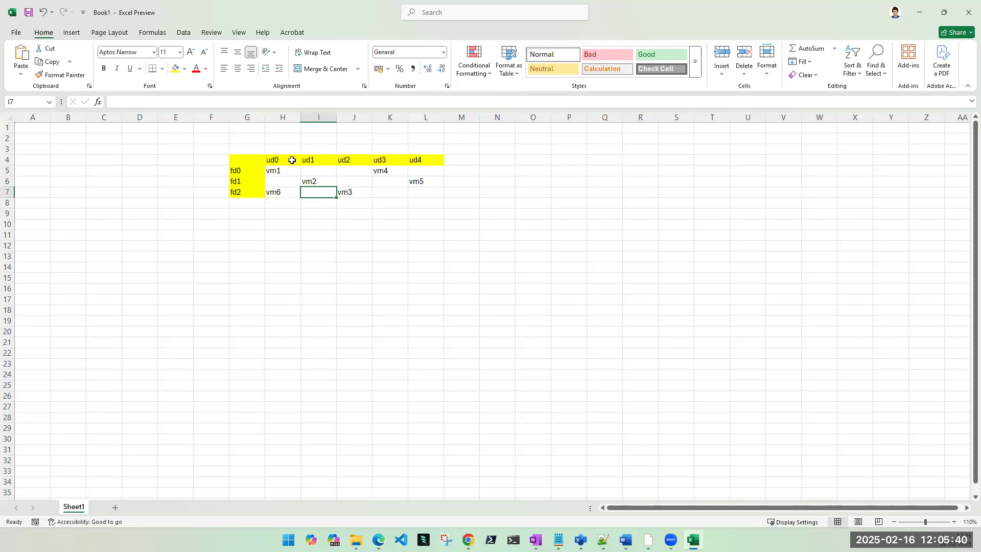
Step: Highlight the ud1 column, fd0 and fd2 rows, and ud4 column to illustrate the domains
{"action": "left_click", "coordinate": [316, 114]}
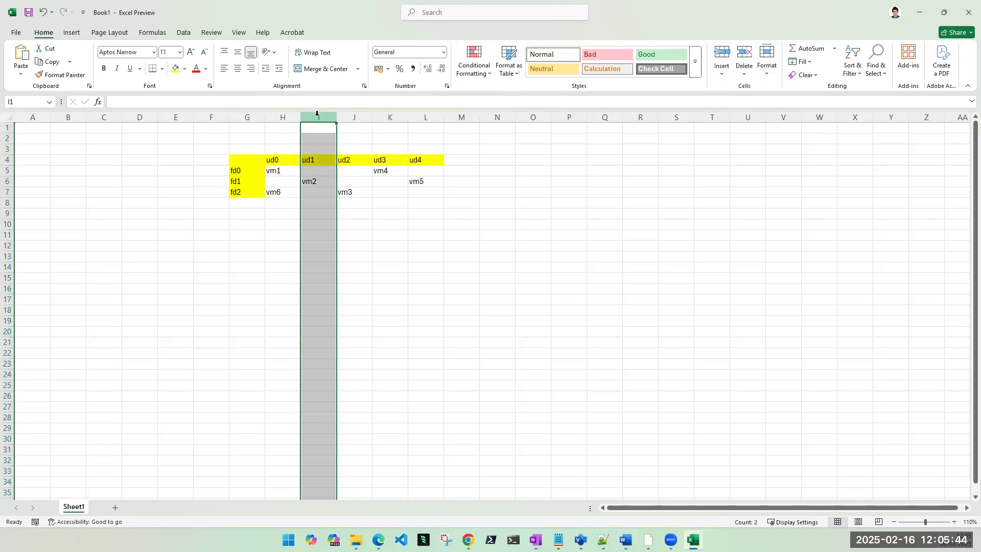
{"action": "left_click", "coordinate": [8, 170]}
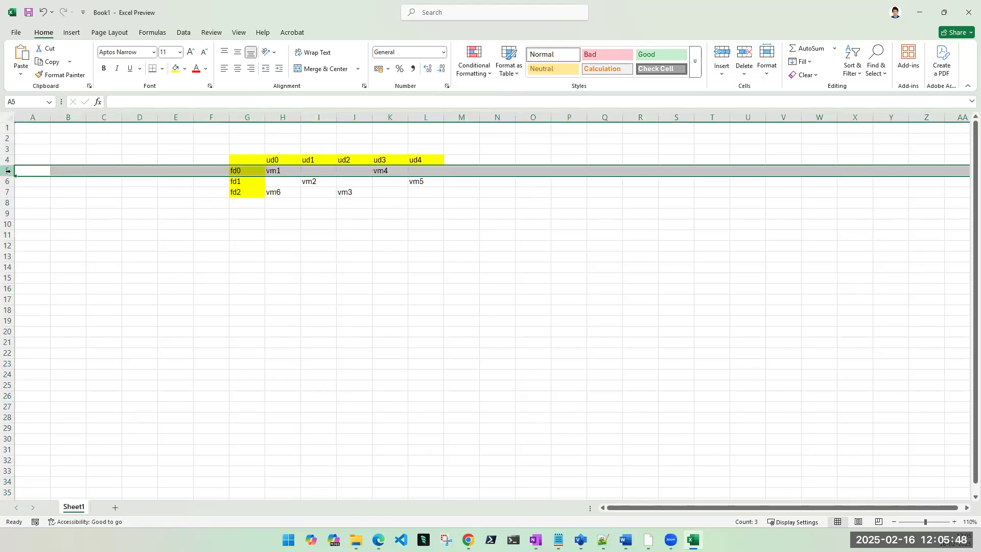
{"action": "left_click", "coordinate": [224, 246]}
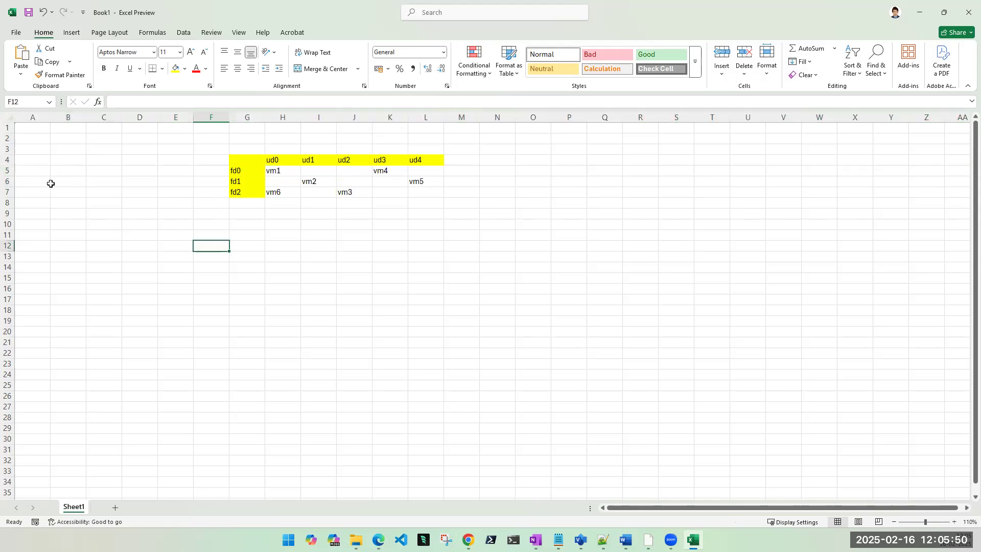
{"action": "left_click", "coordinate": [8, 192]}
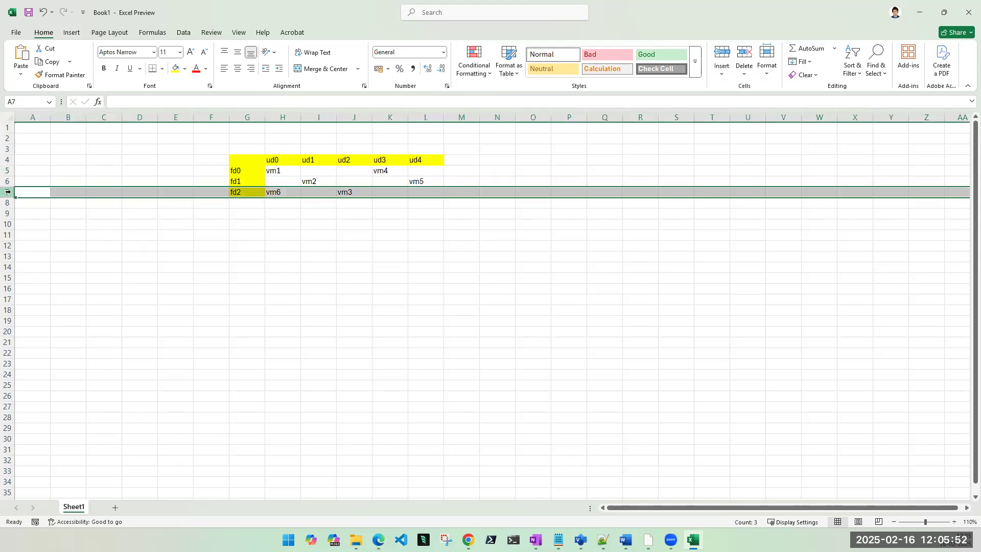
{"action": "left_click", "coordinate": [394, 237]}
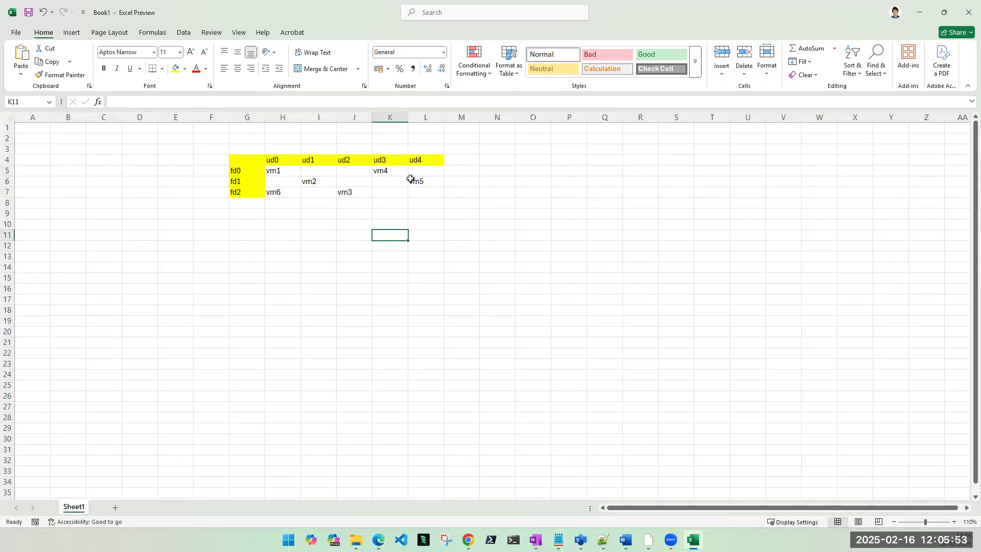
{"action": "left_click", "coordinate": [422, 113]}
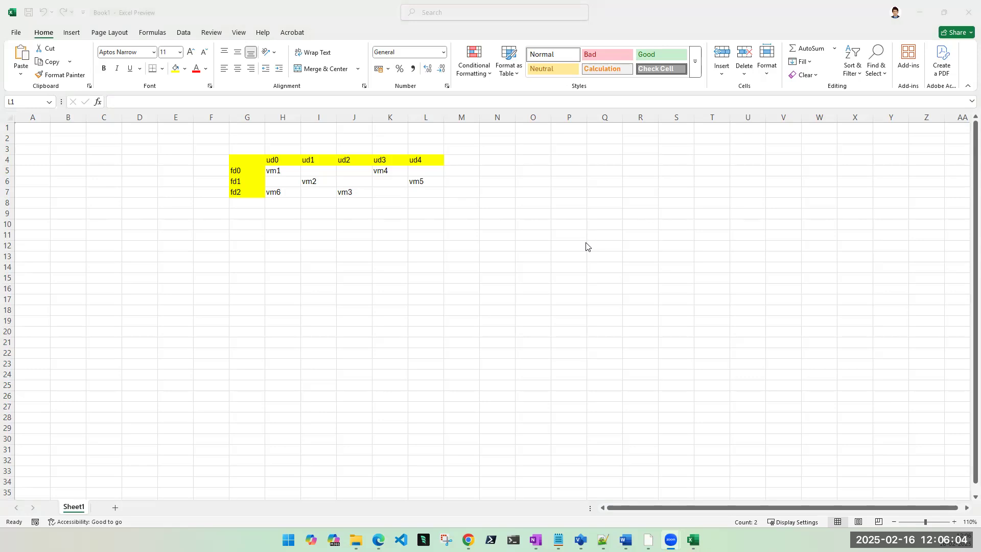
Step: Minimise Excel and close the failed deployment overview to return to My Dashboard
{"action": "left_click", "coordinate": [926, 19]}
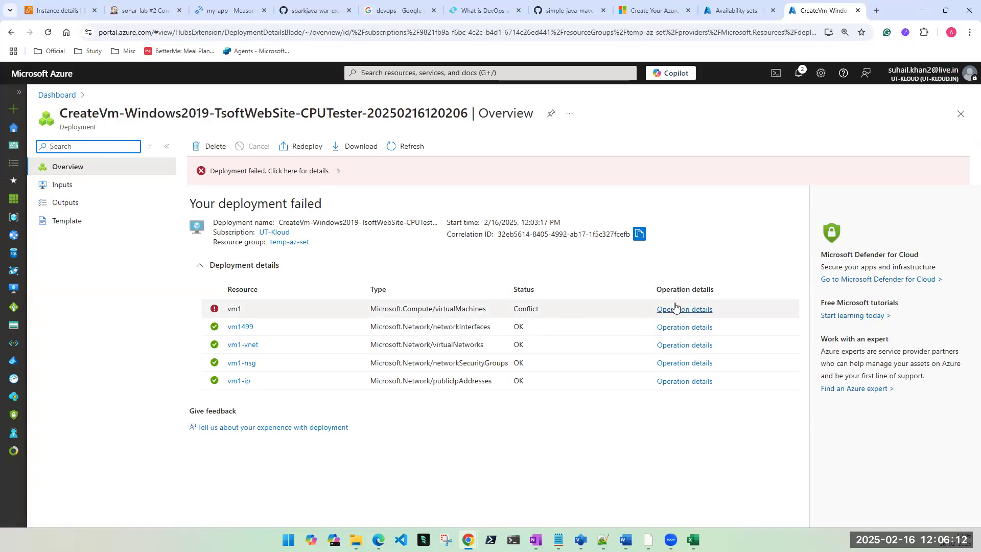
{"action": "left_click", "coordinate": [960, 114]}
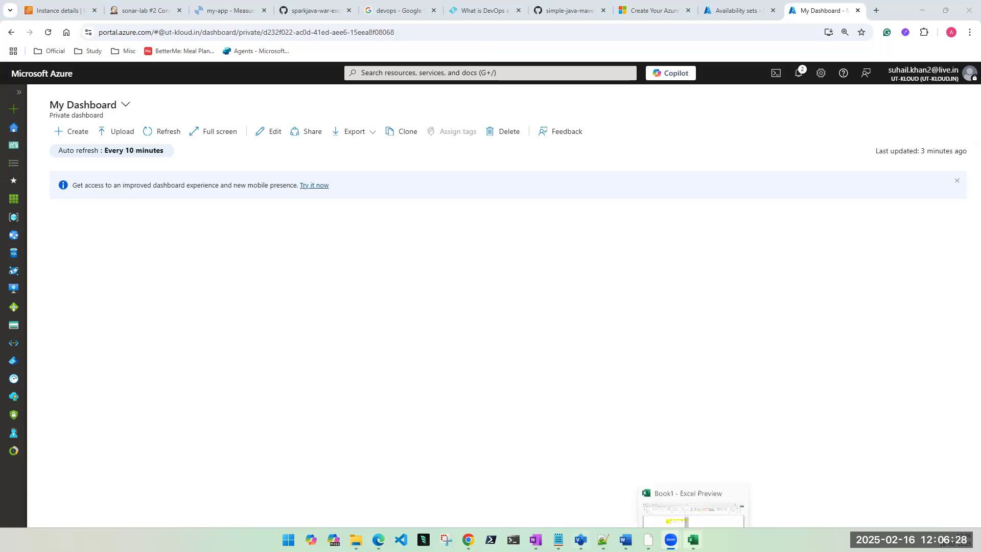
Step: Clear the column highlight in Excel and minimise it again
{"action": "left_click", "coordinate": [692, 539]}
{"action": "left_click", "coordinate": [606, 274]}
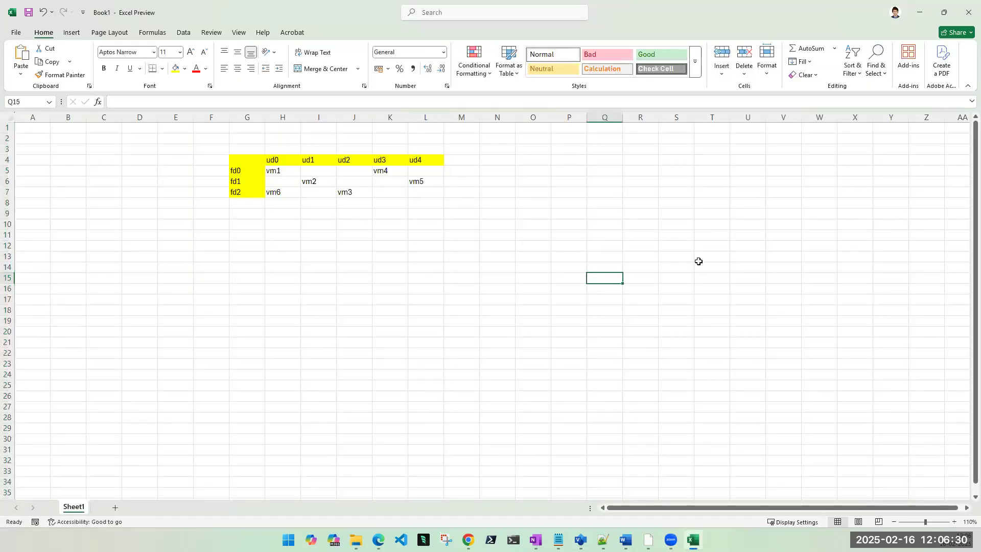
{"action": "left_click", "coordinate": [921, 13]}
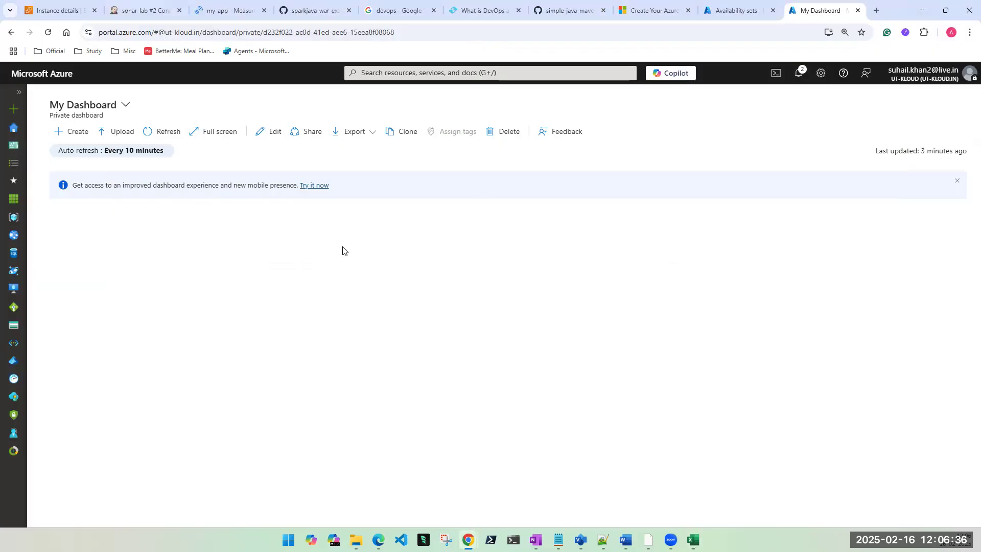
Step: Start a new Azure virtual machine from Virtual machines and browse the resource group list
{"action": "left_click", "coordinate": [416, 75]}
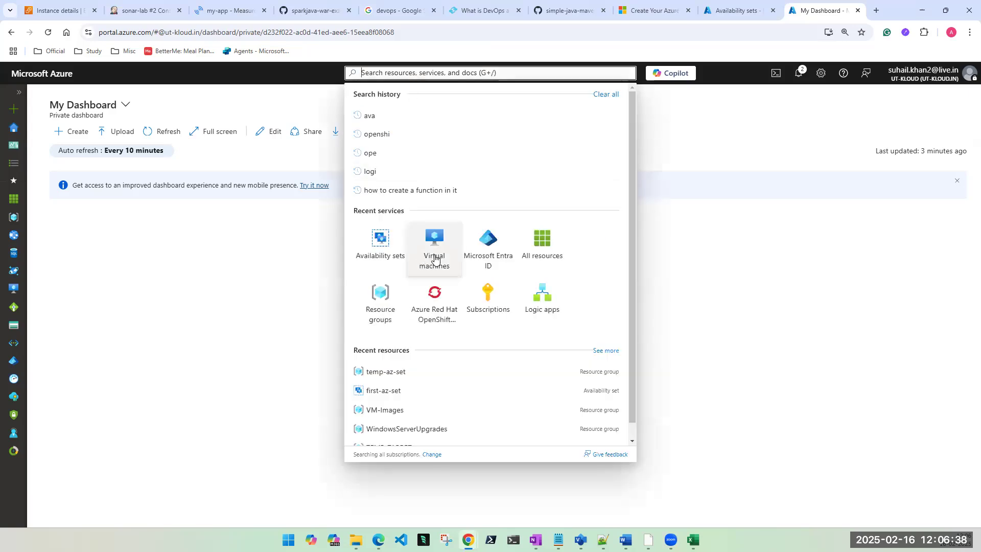
{"action": "left_click", "coordinate": [434, 256]}
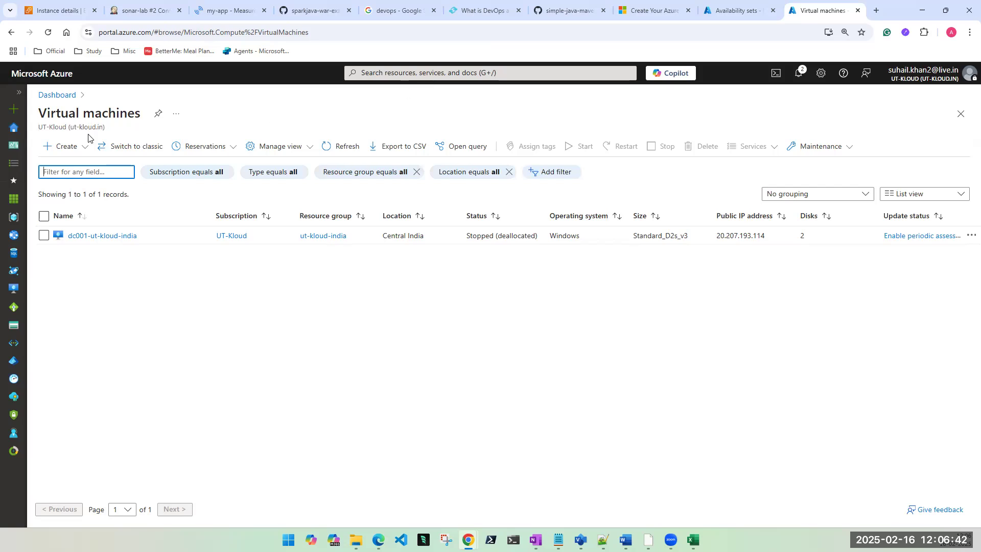
{"action": "left_click", "coordinate": [68, 146]}
{"action": "left_click", "coordinate": [77, 166]}
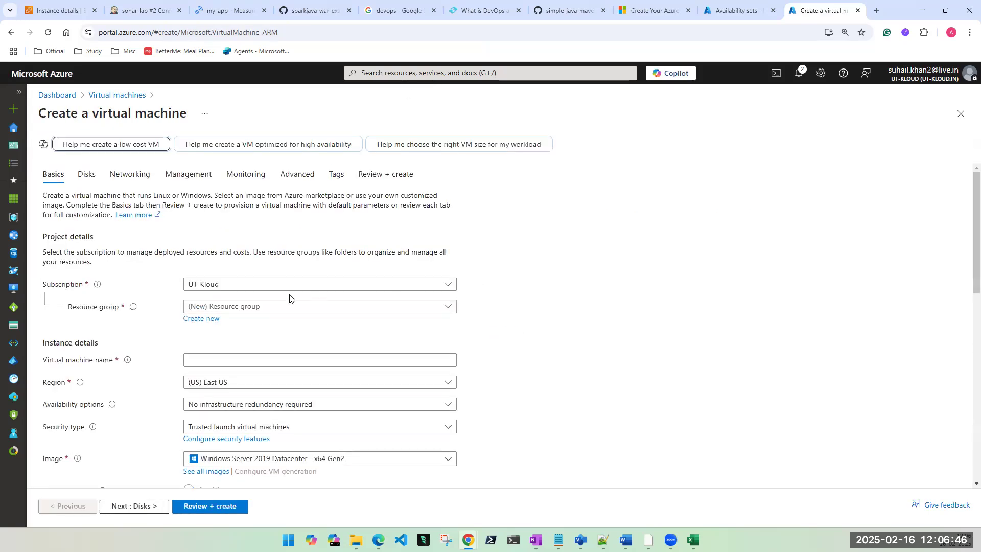
{"action": "left_click", "coordinate": [240, 311]}
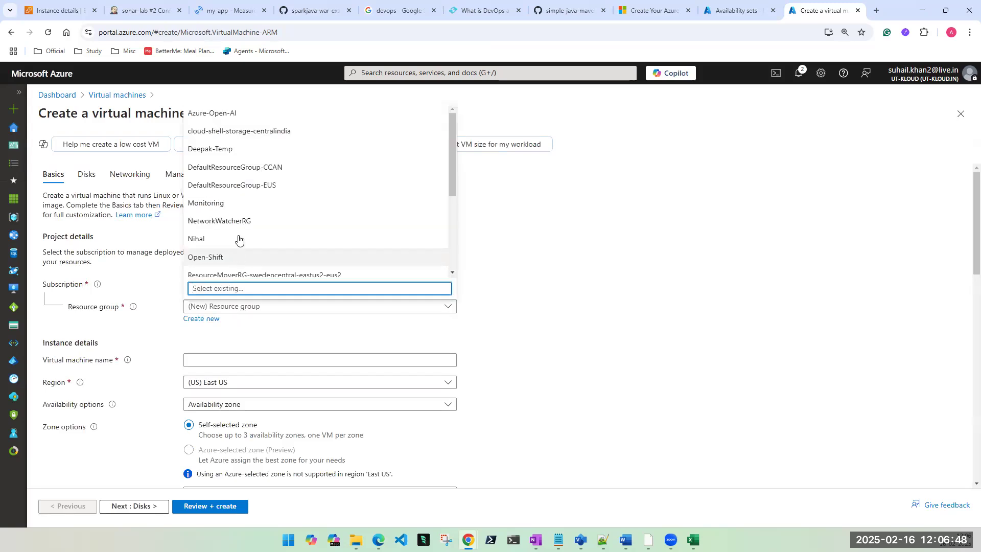
{"action": "scroll", "coordinate": [249, 233], "scroll_direction": "down", "scroll_amount": 1}
{"action": "scroll", "coordinate": [247, 235], "scroll_direction": "down", "scroll_amount": 2}
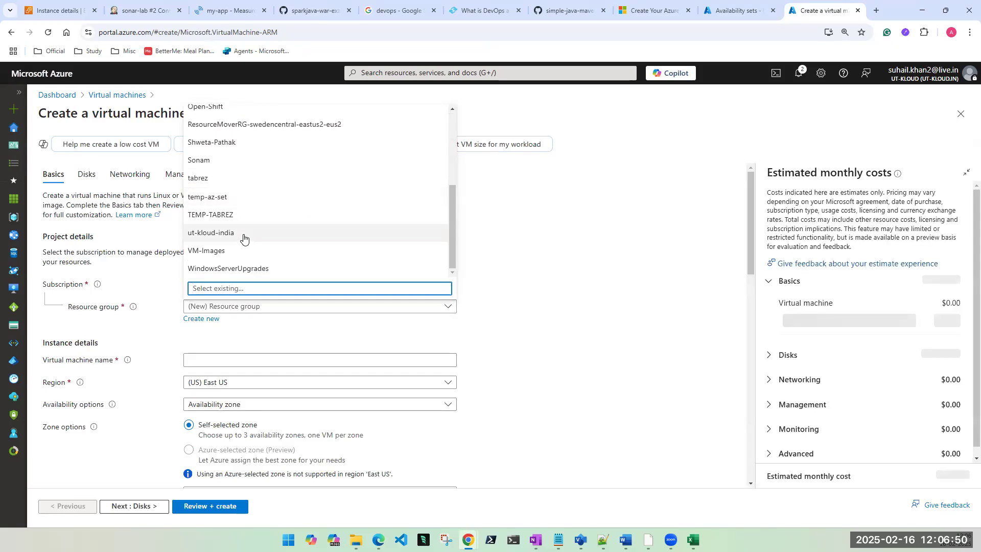
Step: Choose resource group temp-az-set and name the virtual machine vm1
{"action": "left_click", "coordinate": [217, 197]}
{"action": "left_click", "coordinate": [222, 360]}
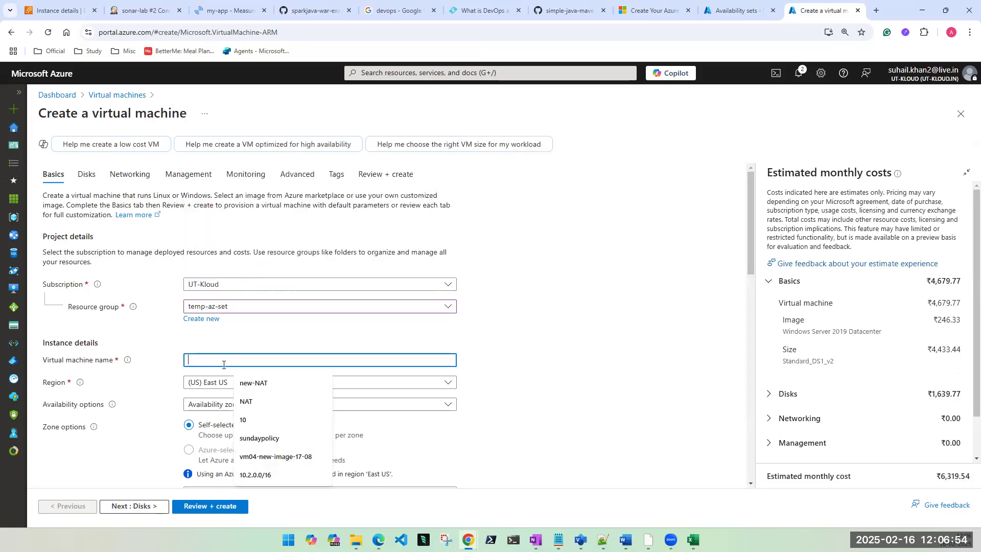
{"action": "type", "text": "c"}
{"action": "key", "text": "BackSpace"}
{"action": "type", "text": "vm1"}
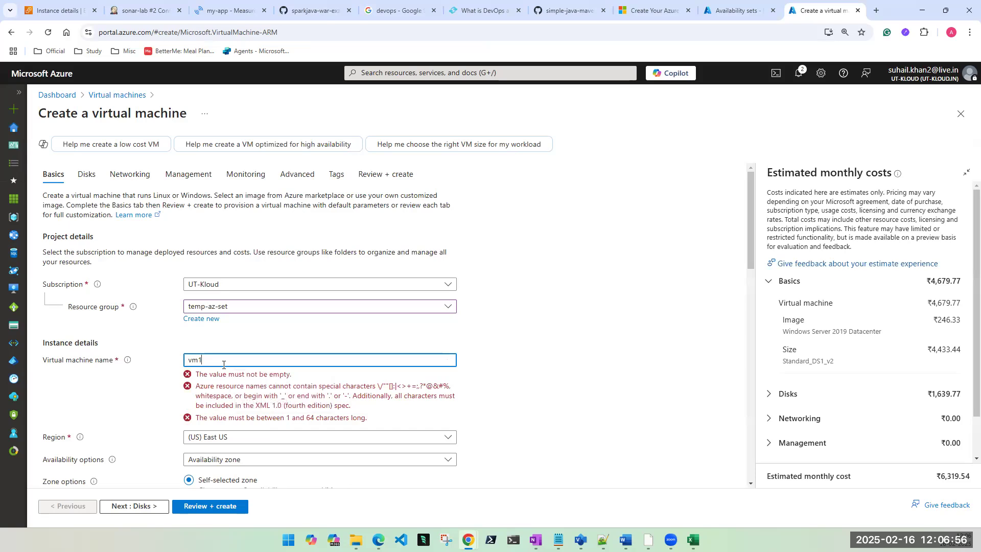
Step: Use availability set first-az-set as the availability option and set security type to Standard
{"action": "scroll", "coordinate": [223, 365], "scroll_direction": "down", "scroll_amount": 1}
{"action": "left_click", "coordinate": [234, 358]}
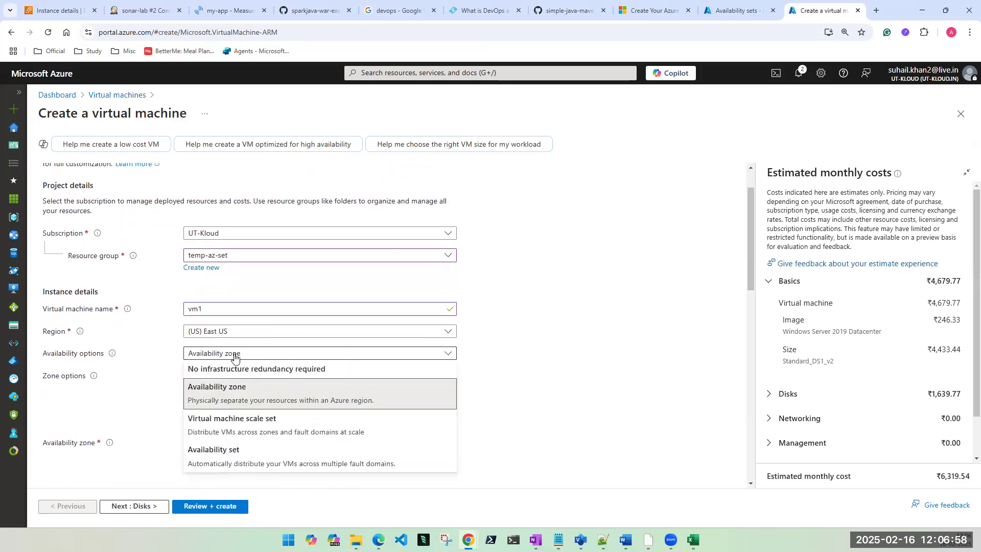
{"action": "left_click", "coordinate": [223, 454]}
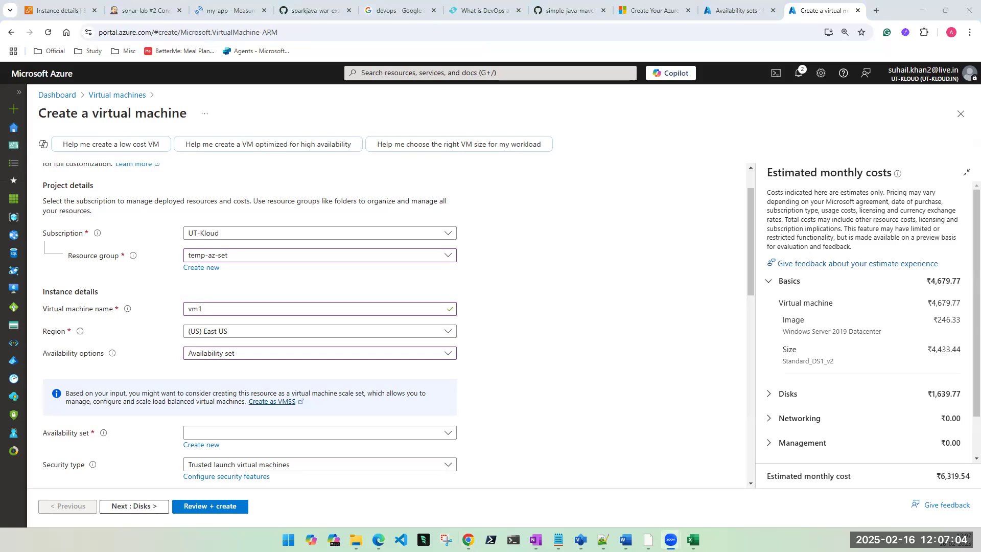
{"action": "left_click", "coordinate": [512, 375]}
{"action": "scroll", "coordinate": [512, 375], "scroll_direction": "down", "scroll_amount": 2}
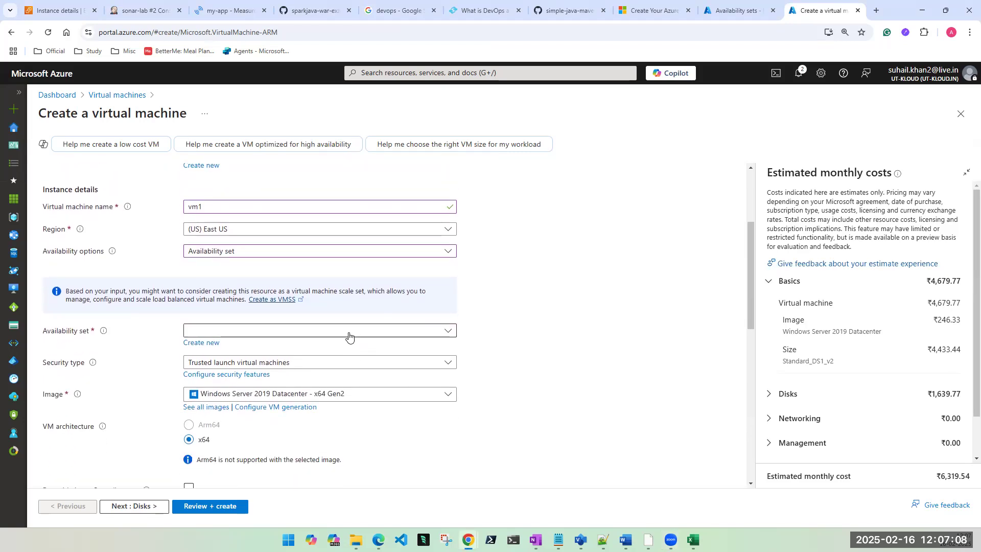
{"action": "left_click", "coordinate": [349, 331]}
{"action": "left_click", "coordinate": [221, 364]}
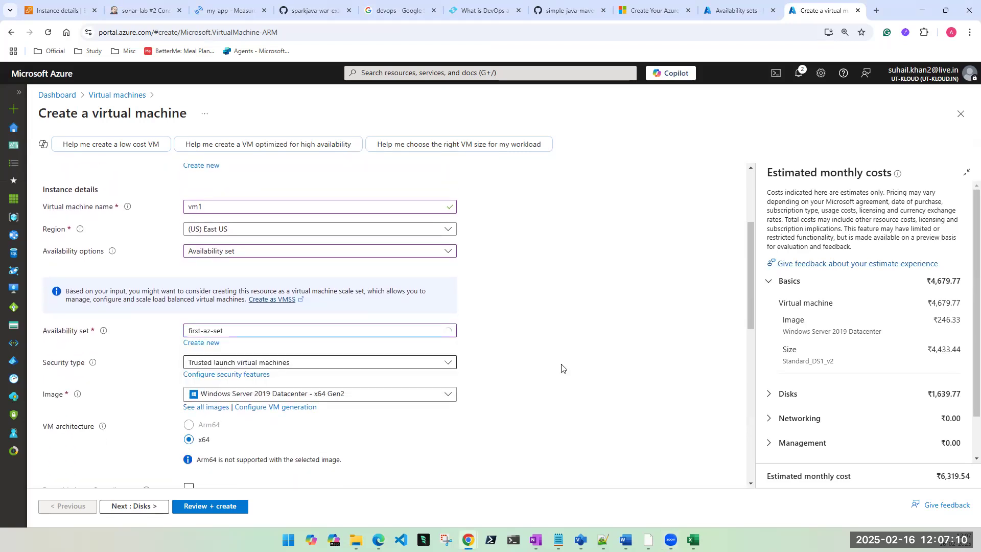
{"action": "left_click", "coordinate": [298, 366]}
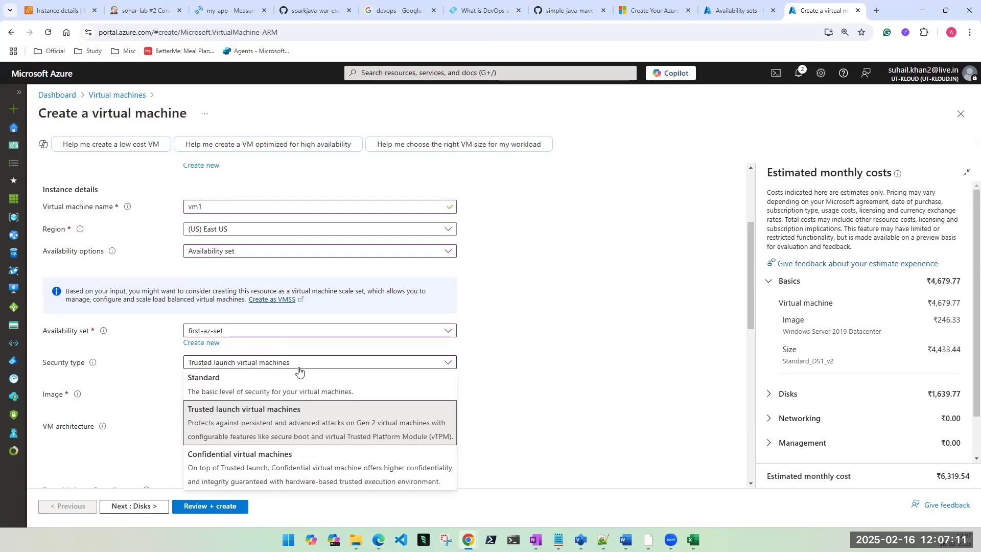
{"action": "left_click", "coordinate": [245, 382]}
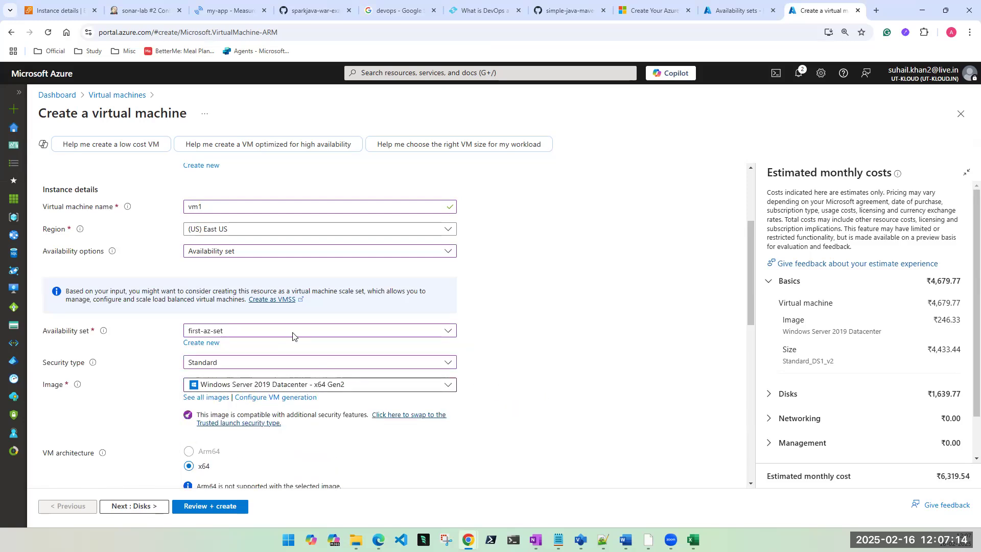
{"action": "left_click", "coordinate": [264, 388]}
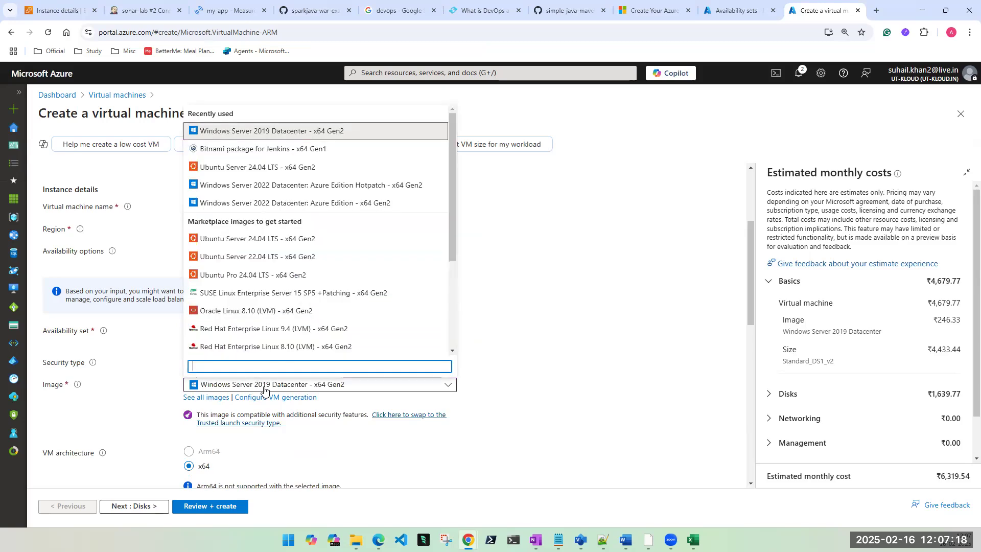
Step: Choose Ubuntu Server 24.04 LTS and set password authentication with the admin username and password
{"action": "left_click", "coordinate": [248, 240]}
{"action": "scroll", "coordinate": [598, 431], "scroll_direction": "down", "scroll_amount": 3}
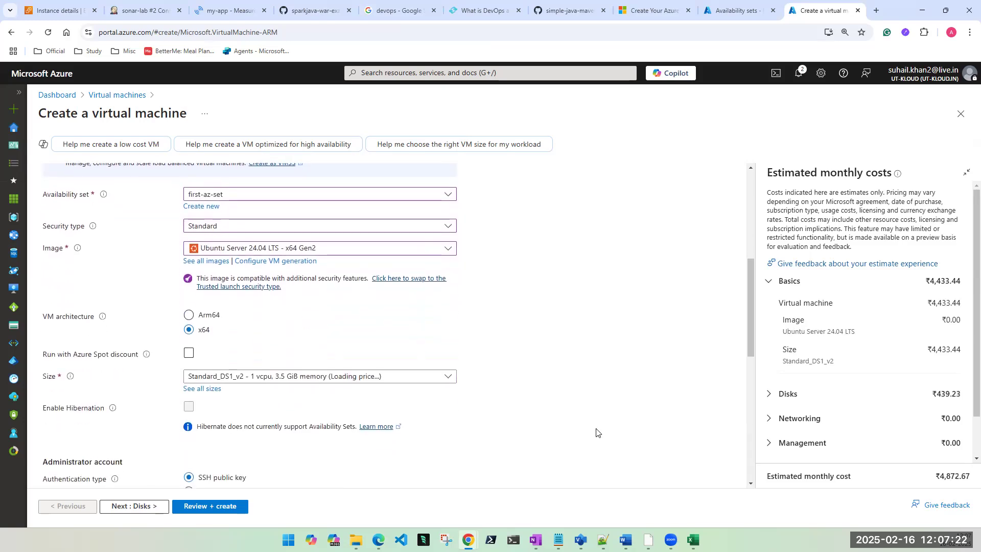
{"action": "scroll", "coordinate": [302, 416], "scroll_direction": "down", "scroll_amount": 1}
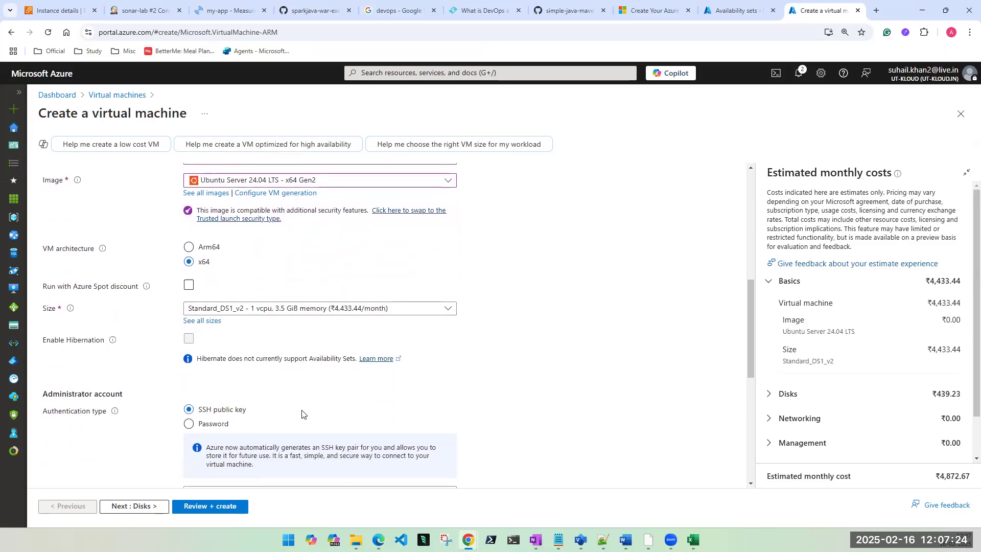
{"action": "scroll", "coordinate": [303, 418], "scroll_direction": "down", "scroll_amount": 2}
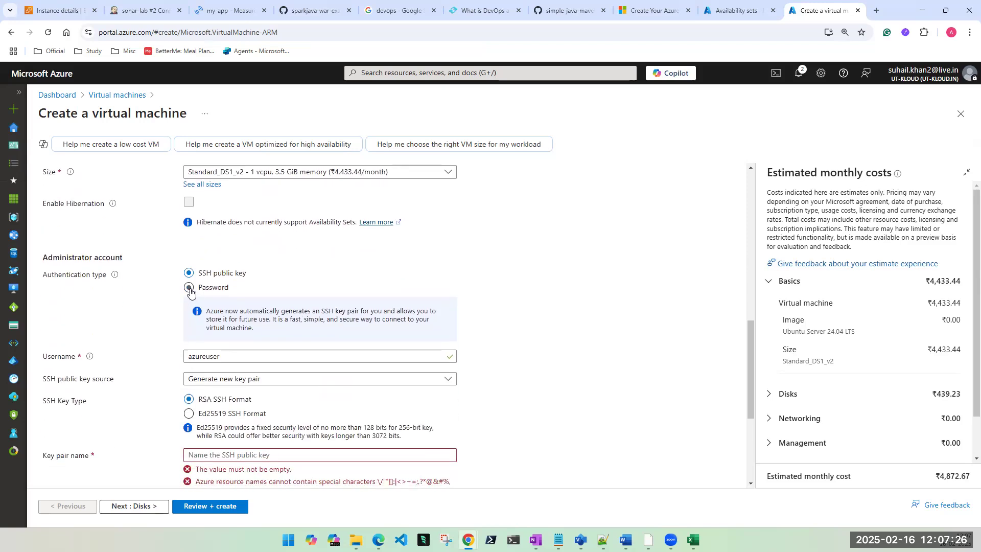
{"action": "left_click", "coordinate": [189, 288]}
{"action": "left_click", "coordinate": [200, 313]}
{"action": "left_click", "coordinate": [241, 335]}
{"action": "left_click", "coordinate": [242, 334]}
{"action": "type", "text": "•"}
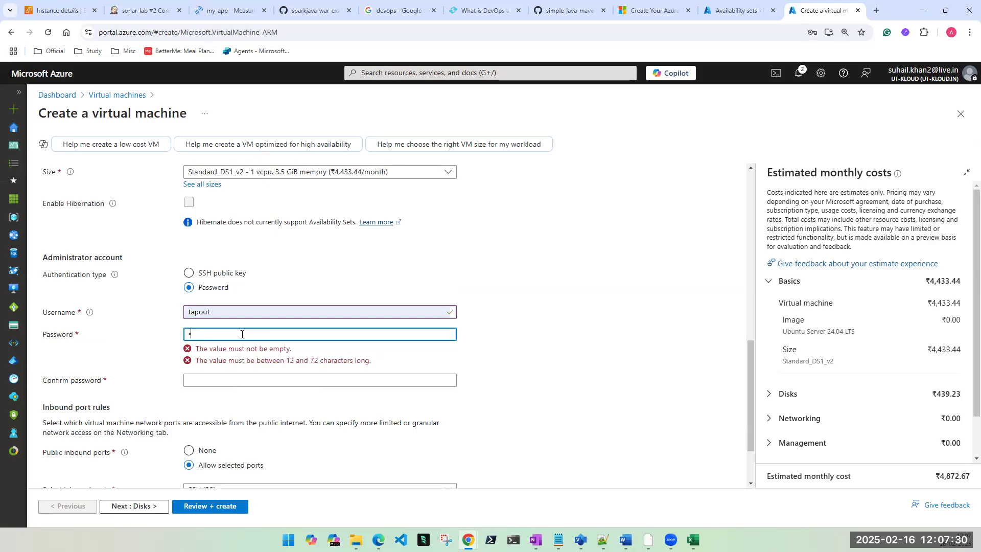
{"action": "type", "text": "•"}
{"action": "key", "text": "Tab"}
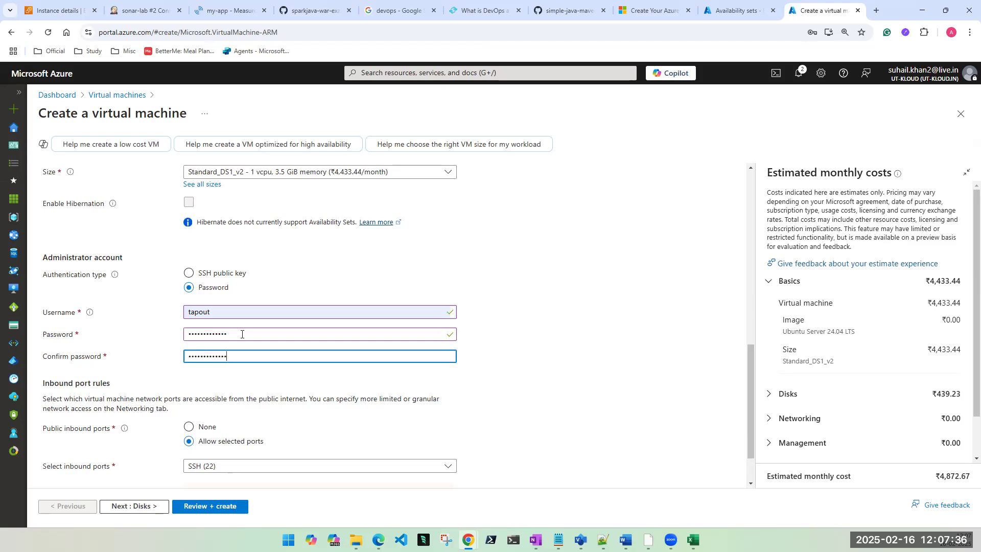
Step: Allow HTTP and HTTPS inbound ports alongside SSH and continue to Disks
{"action": "scroll", "coordinate": [242, 337], "scroll_direction": "down", "scroll_amount": 1}
{"action": "left_click", "coordinate": [194, 424]}
{"action": "left_click", "coordinate": [194, 439]}
{"action": "left_click", "coordinate": [193, 457]}
{"action": "left_click", "coordinate": [131, 457]}
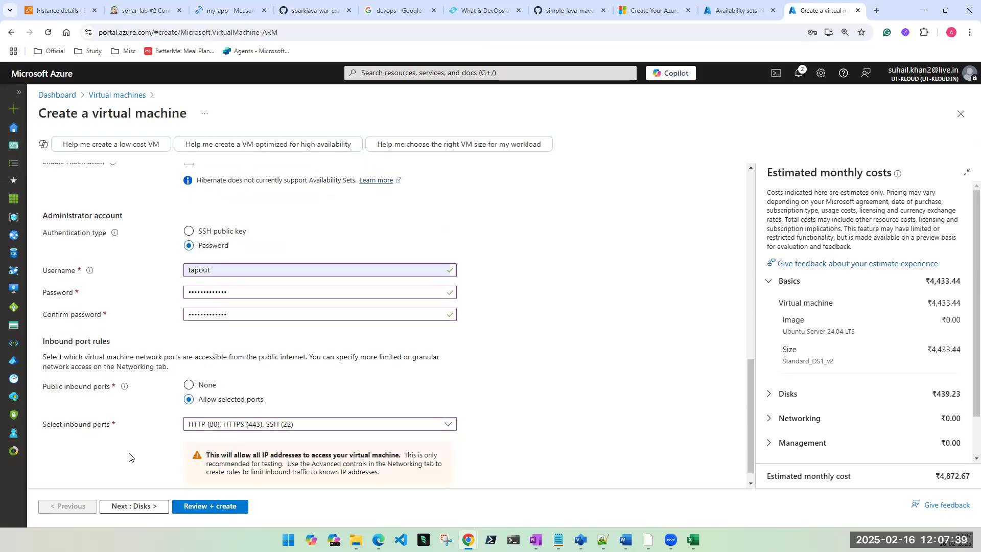
{"action": "left_click", "coordinate": [146, 512]}
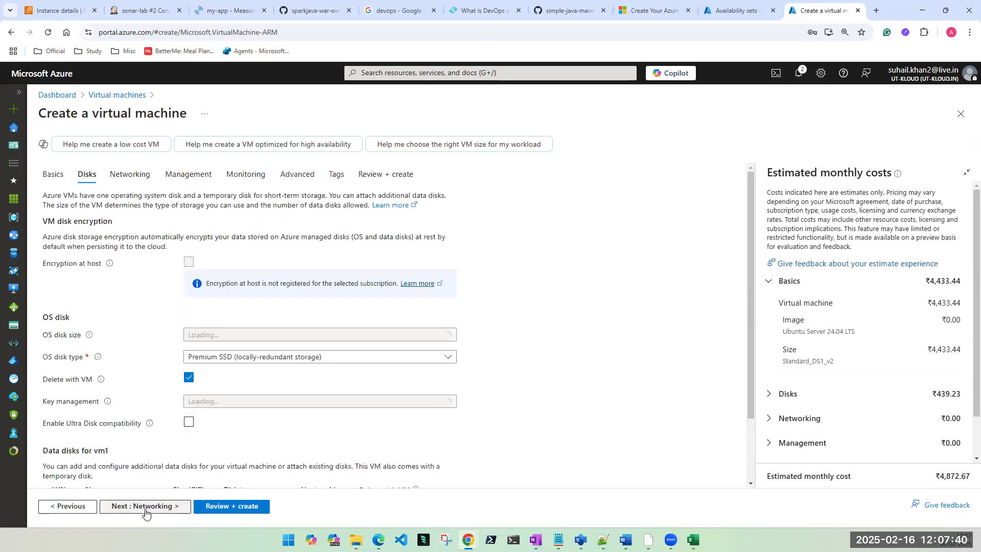
Step: Run Review + create twice; both validations fail on Disks, returning to the Disks tab each time
{"action": "left_click", "coordinate": [218, 507]}
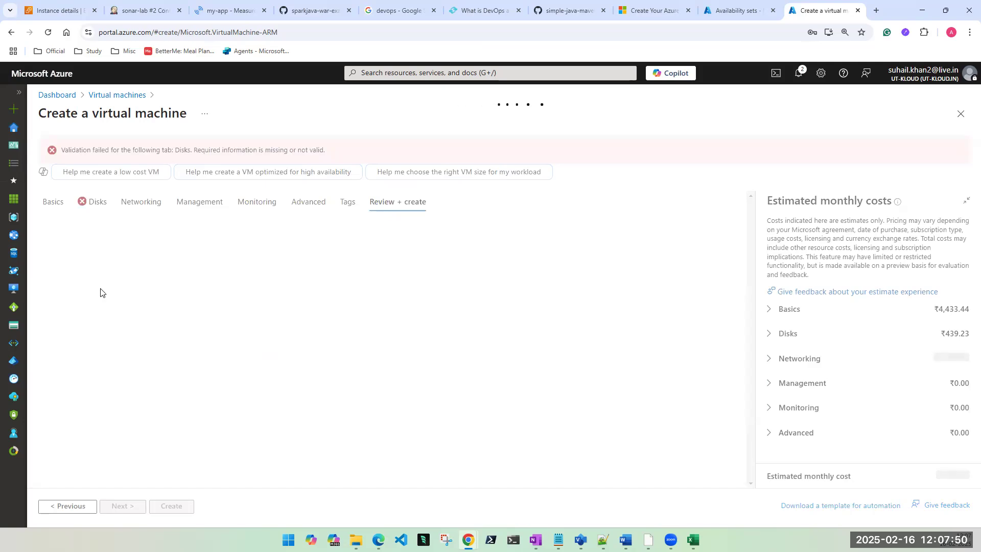
{"action": "left_click", "coordinate": [89, 201]}
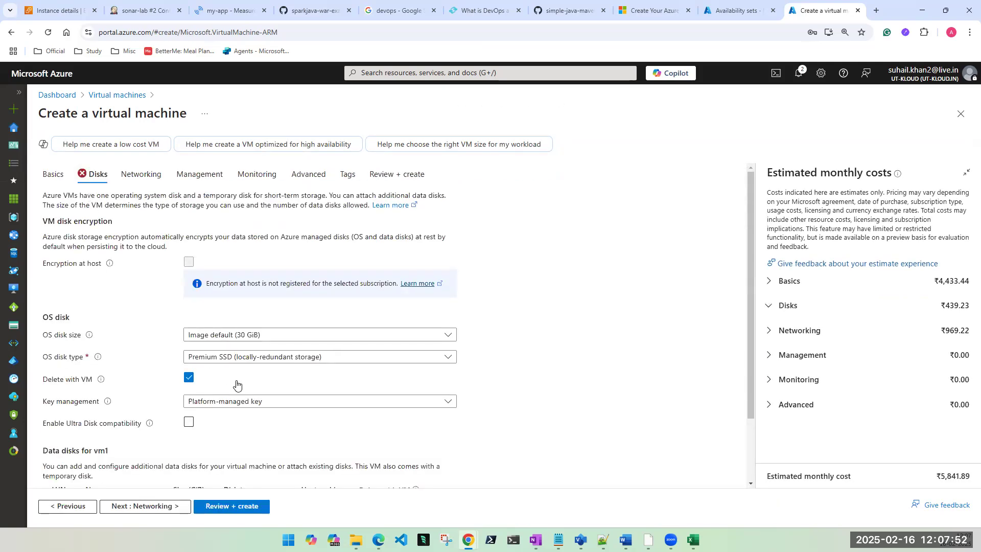
{"action": "scroll", "coordinate": [236, 384], "scroll_direction": "down", "scroll_amount": 2}
{"action": "scroll", "coordinate": [237, 385], "scroll_direction": "up", "scroll_amount": 2}
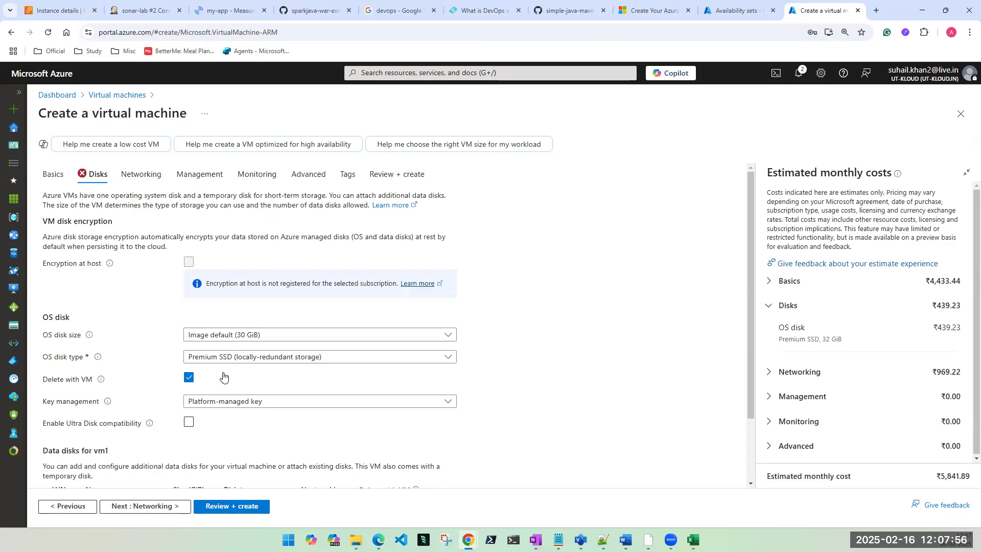
{"action": "scroll", "coordinate": [227, 383], "scroll_direction": "down", "scroll_amount": 2}
{"action": "scroll", "coordinate": [229, 384], "scroll_direction": "up", "scroll_amount": 2}
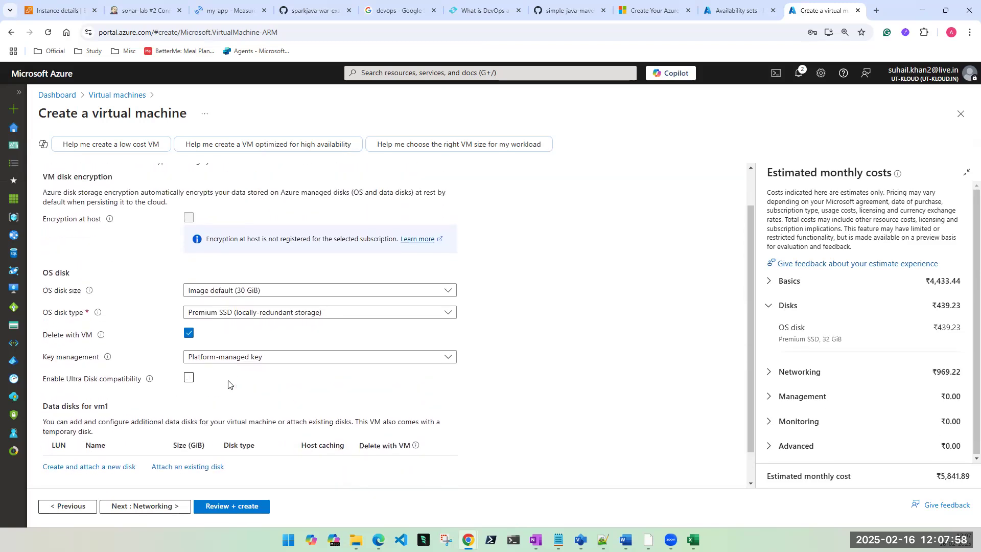
{"action": "left_click", "coordinate": [213, 506]}
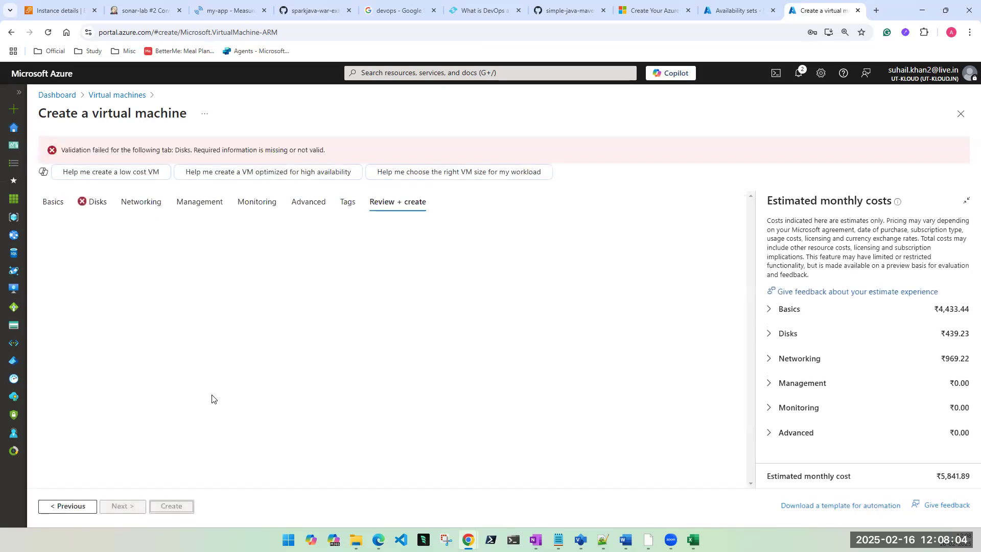
{"action": "left_click", "coordinate": [92, 204]}
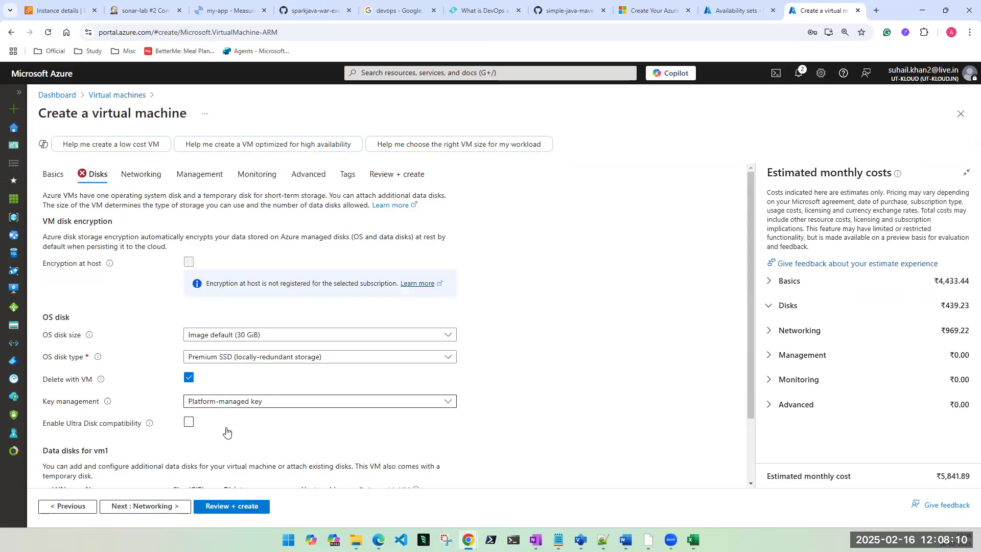
{"action": "scroll", "coordinate": [243, 415], "scroll_direction": "down", "scroll_amount": 2}
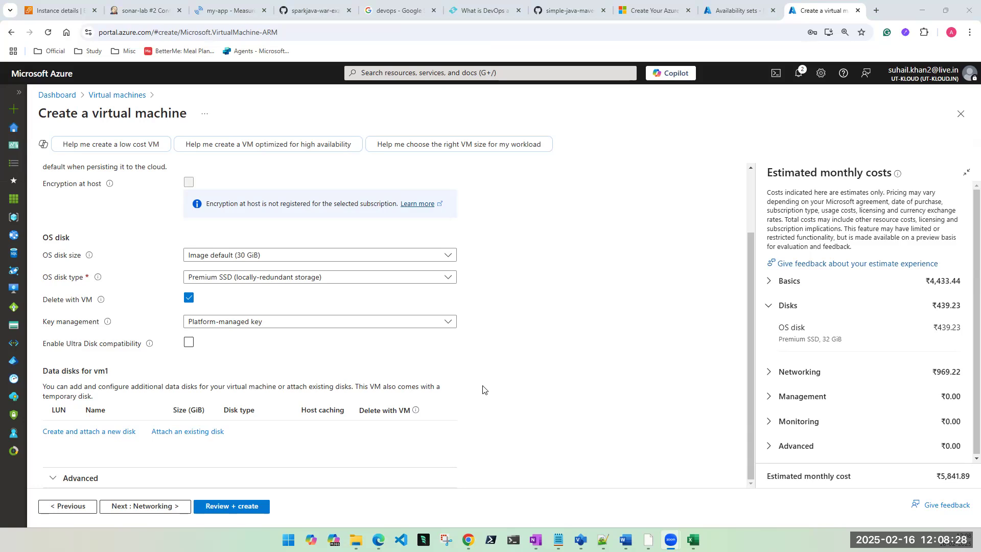
Step: Keep the platform-managed disk key and set vm1's OS disk type to Standard SSD
{"action": "left_click", "coordinate": [248, 324]}
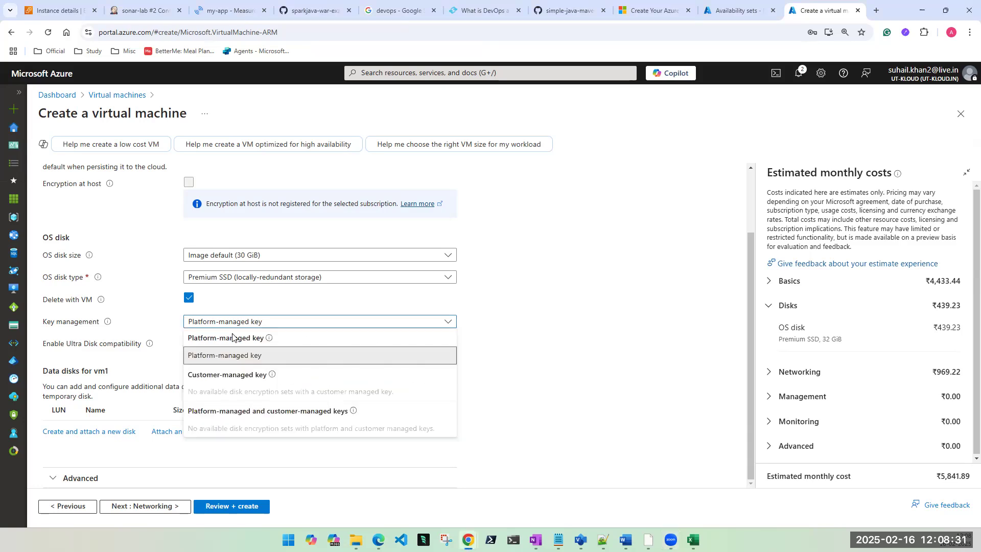
{"action": "left_click", "coordinate": [588, 339]}
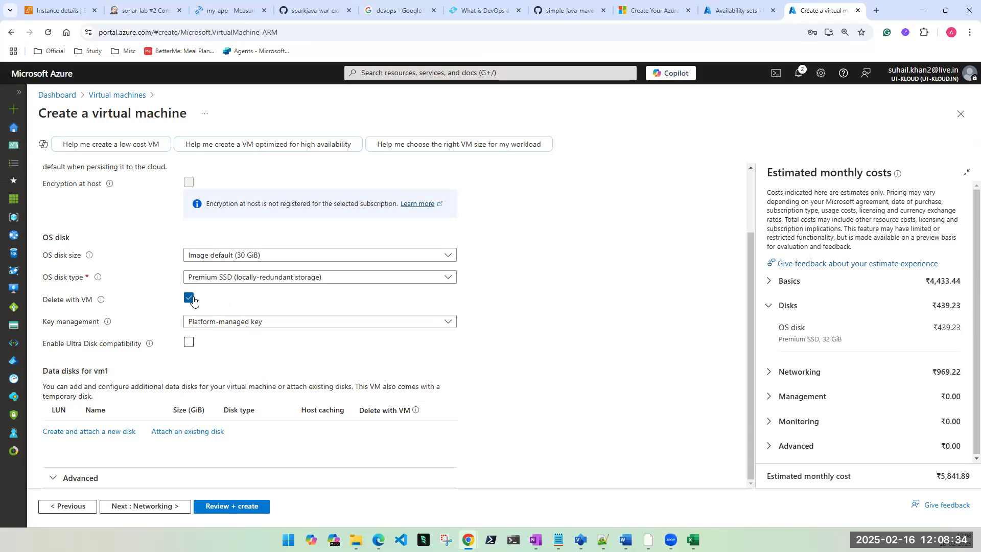
{"action": "left_click", "coordinate": [225, 278]}
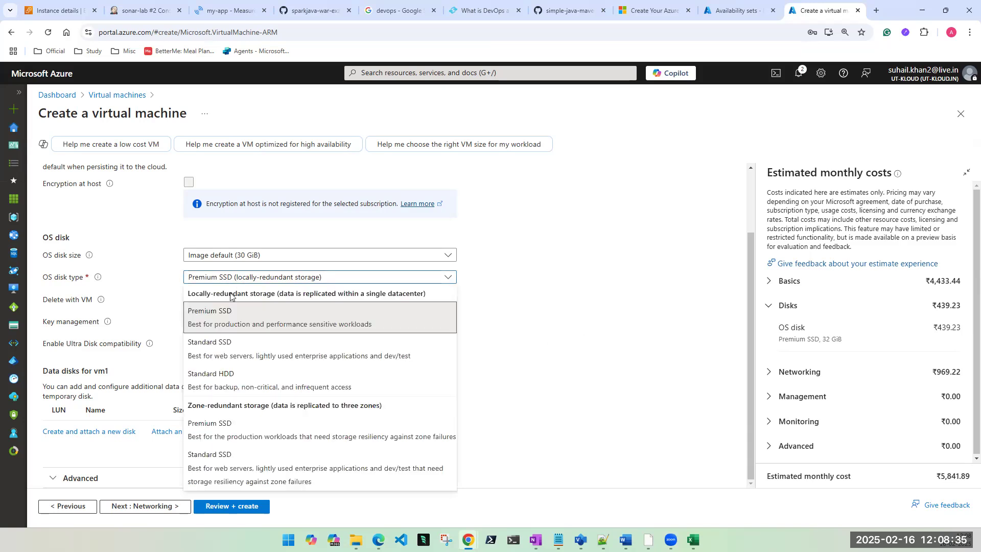
{"action": "left_click", "coordinate": [214, 348]}
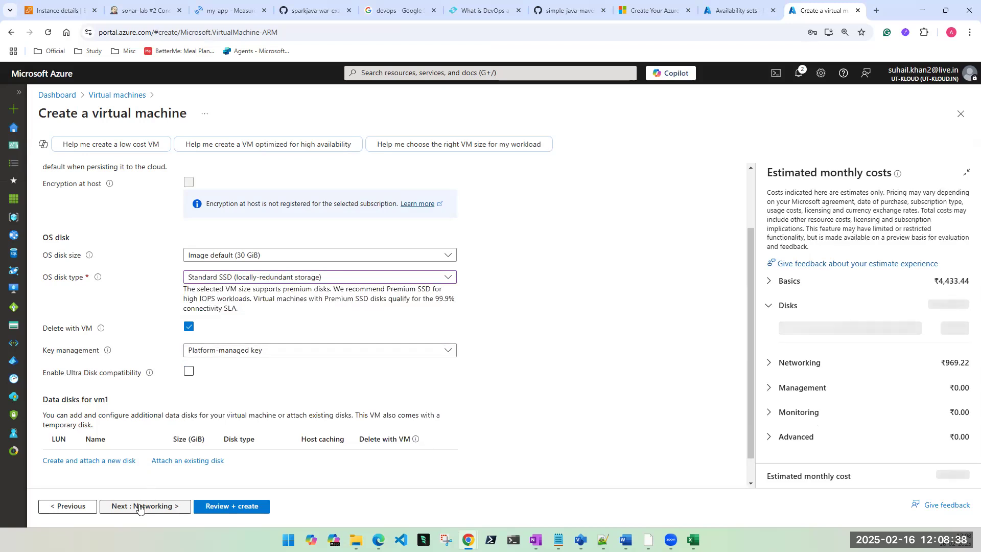
{"action": "left_click", "coordinate": [143, 506]}
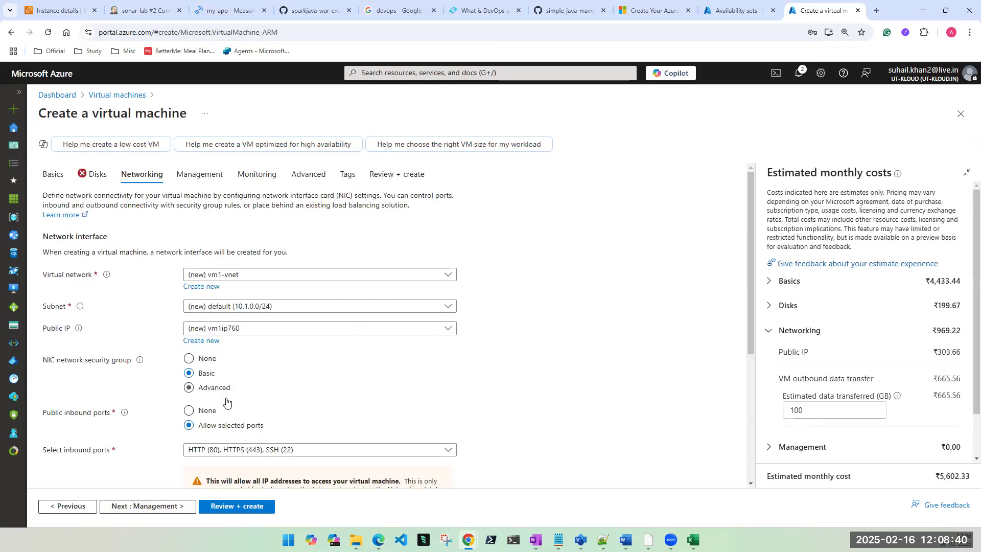
Step: Turn off accelerated networking for vm1
{"action": "scroll", "coordinate": [225, 401], "scroll_direction": "down", "scroll_amount": 5}
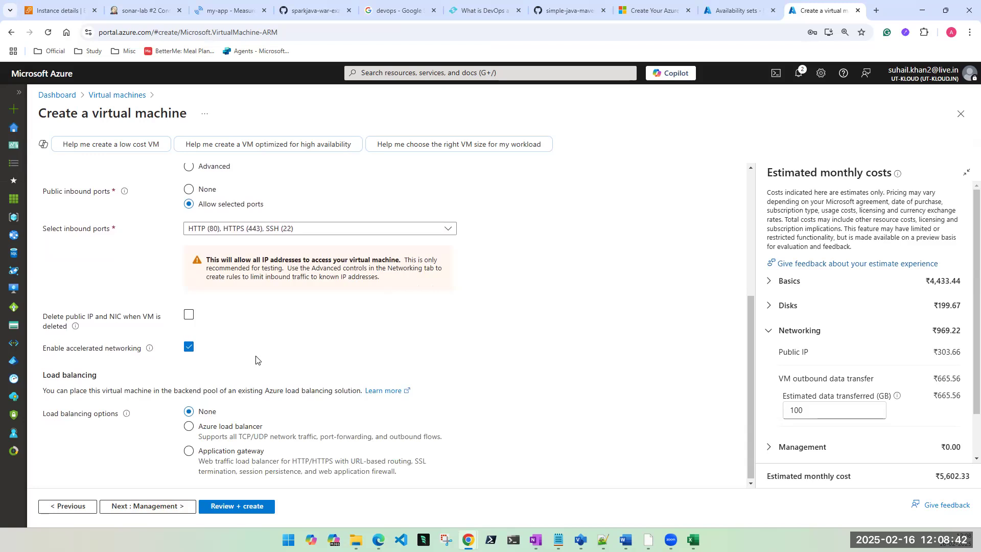
{"action": "left_click", "coordinate": [189, 347]}
{"action": "scroll", "coordinate": [245, 327], "scroll_direction": "up", "scroll_amount": 4}
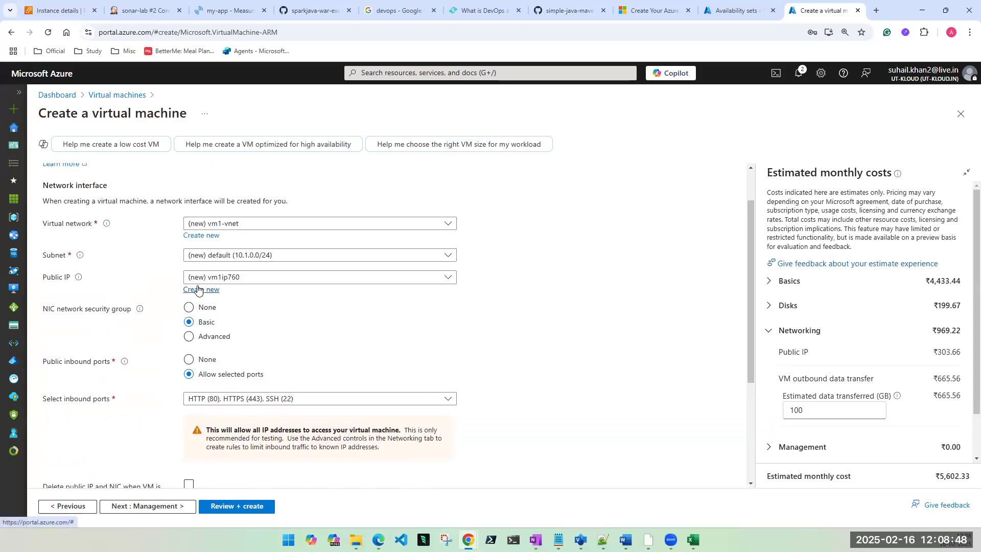
{"action": "scroll", "coordinate": [211, 347], "scroll_direction": "up", "scroll_amount": 3}
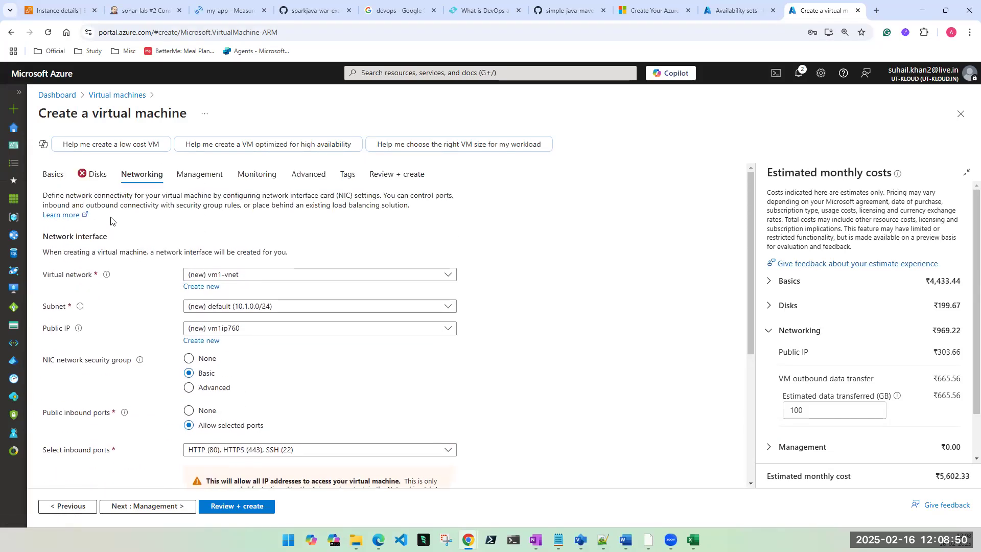
Step: Back on Disks, untick 'Delete with VM' for the OS disk, then return to Networking
{"action": "left_click", "coordinate": [95, 175]}
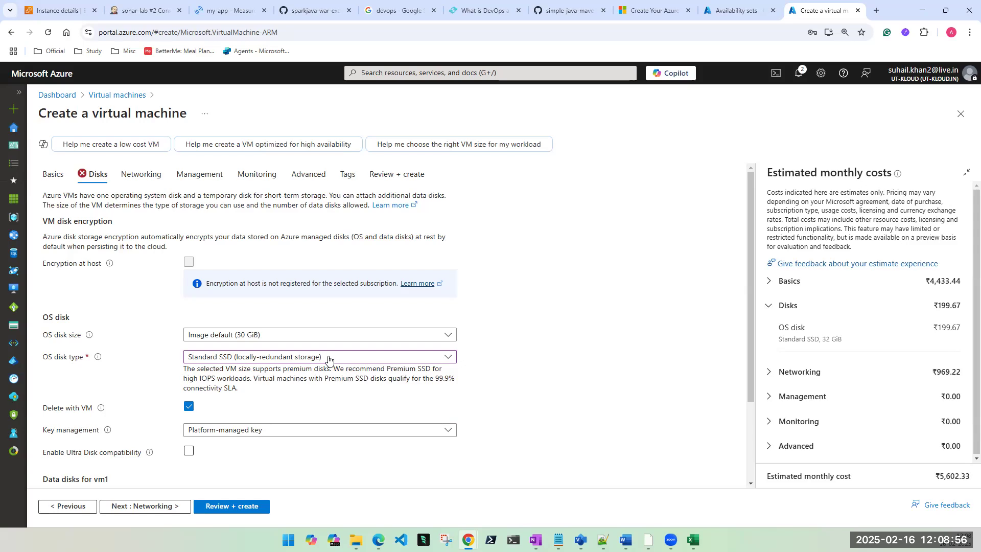
{"action": "scroll", "coordinate": [329, 368], "scroll_direction": "down", "scroll_amount": 2}
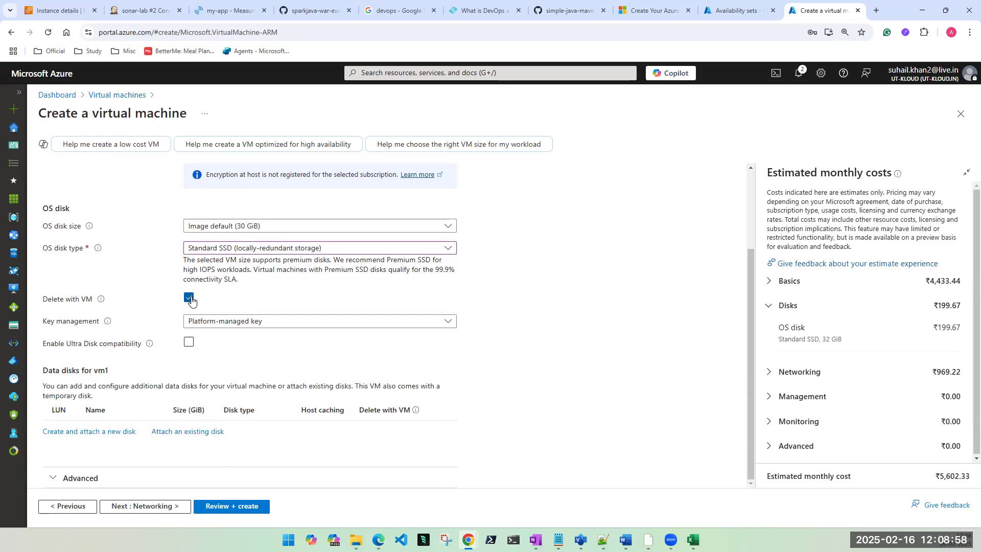
{"action": "left_click", "coordinate": [190, 298]}
{"action": "left_click", "coordinate": [174, 505]}
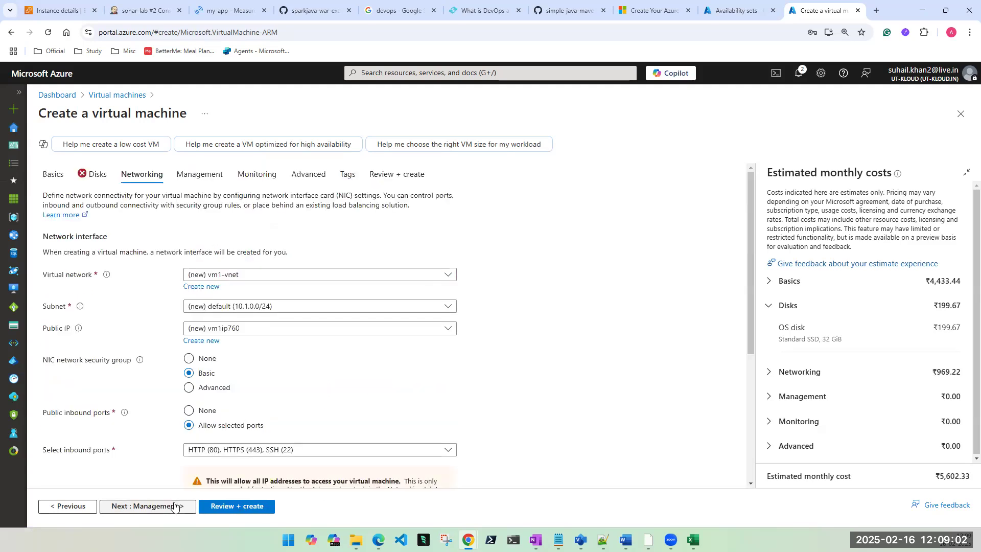
Step: Run Review + create validation, which flags the Disks tab, then re-inspect the Disks settings
{"action": "left_click", "coordinate": [93, 174]}
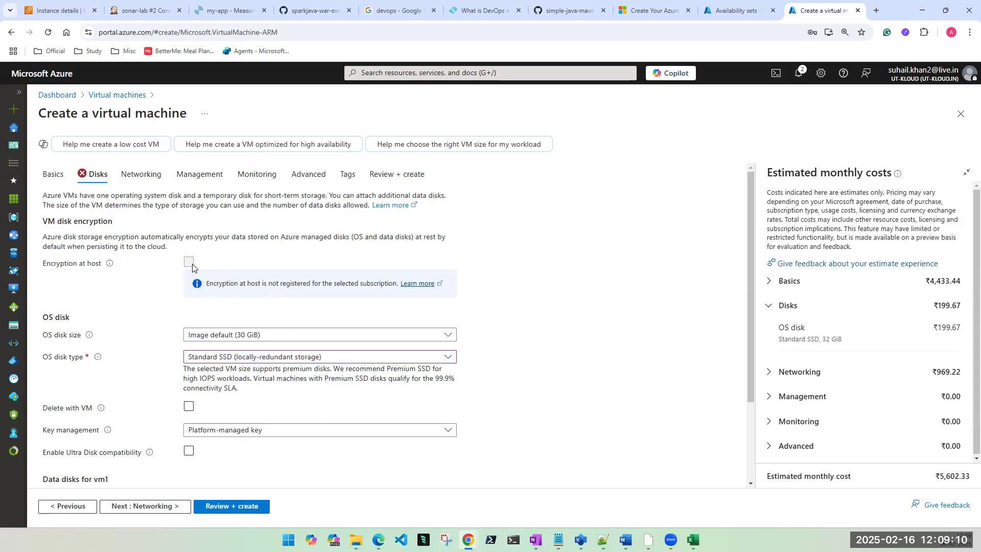
{"action": "left_click", "coordinate": [217, 506]}
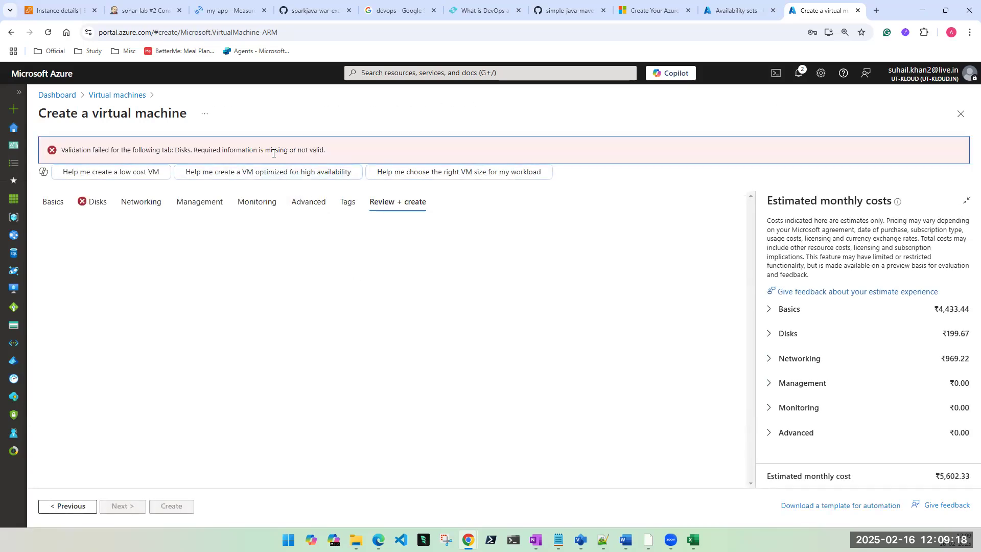
{"action": "left_click", "coordinate": [94, 203]}
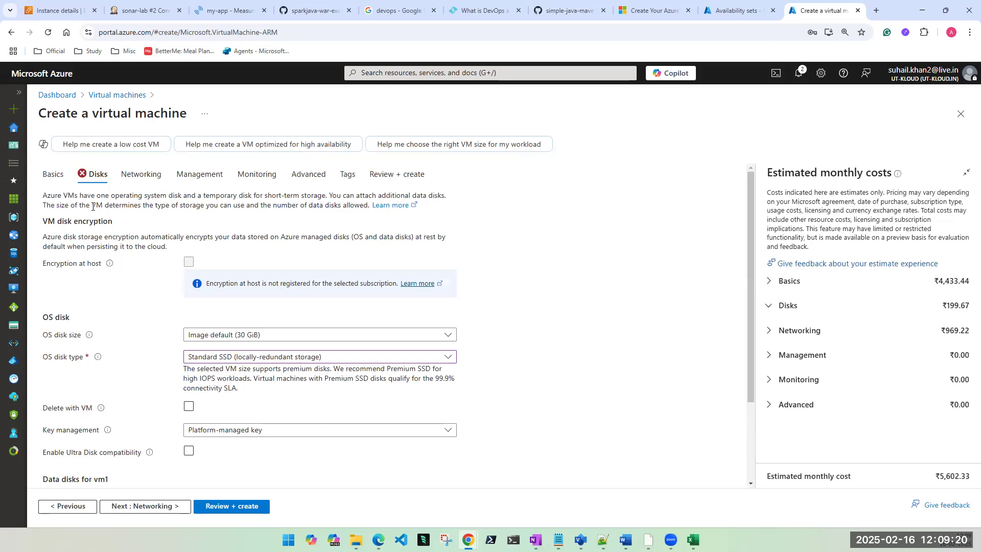
{"action": "scroll", "coordinate": [104, 296], "scroll_direction": "down", "scroll_amount": 3}
{"action": "scroll", "coordinate": [104, 297], "scroll_direction": "up", "scroll_amount": 2}
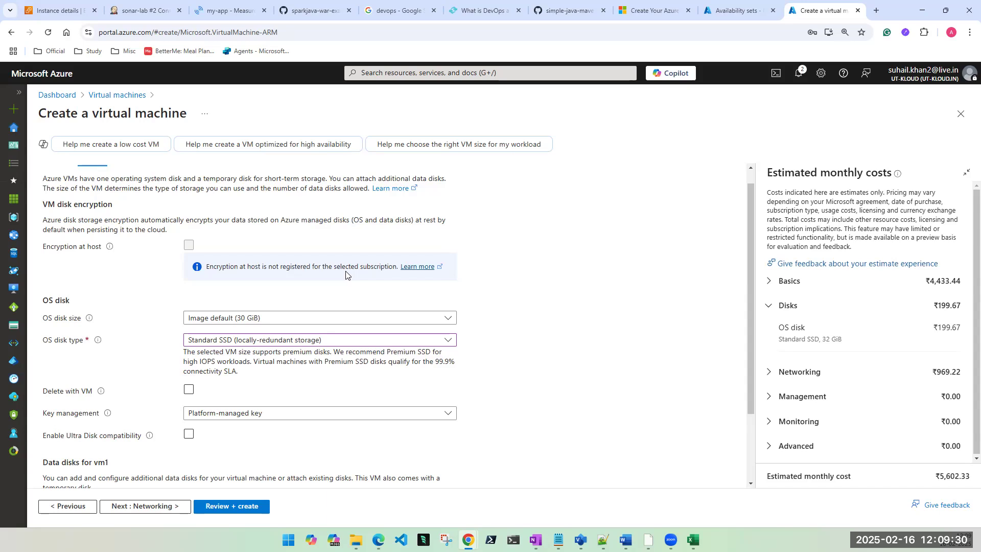
{"action": "scroll", "coordinate": [345, 275], "scroll_direction": "down", "scroll_amount": 2}
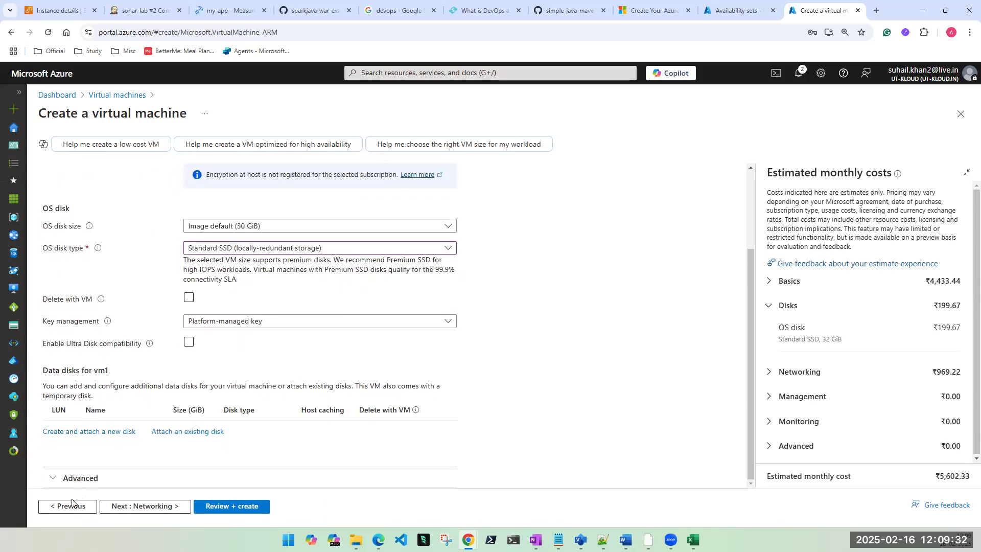
{"action": "left_click", "coordinate": [67, 478]}
{"action": "scroll", "coordinate": [113, 458], "scroll_direction": "down", "scroll_amount": 3}
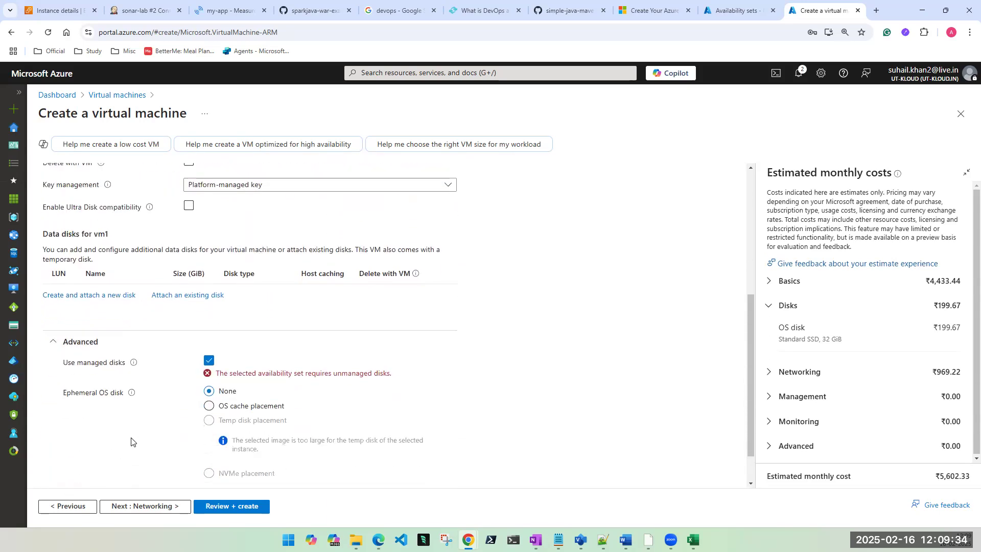
{"action": "left_click", "coordinate": [209, 361]}
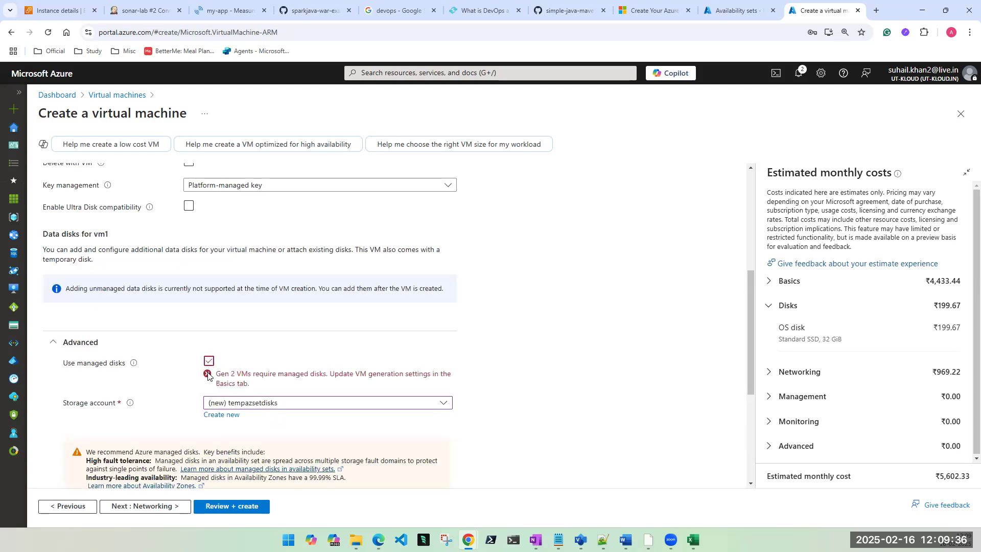
{"action": "scroll", "coordinate": [324, 341], "scroll_direction": "up", "scroll_amount": 3}
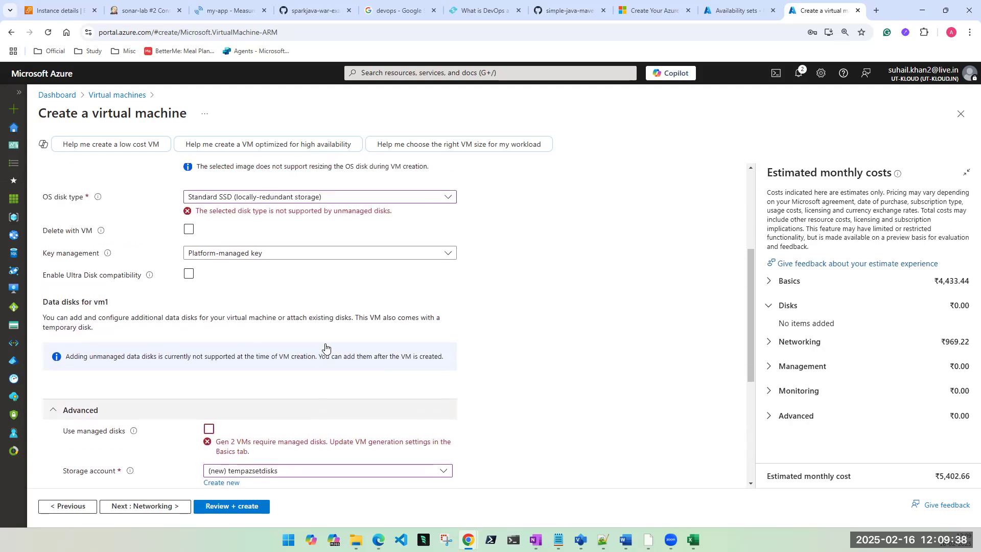
{"action": "scroll", "coordinate": [325, 347], "scroll_direction": "up", "scroll_amount": 1}
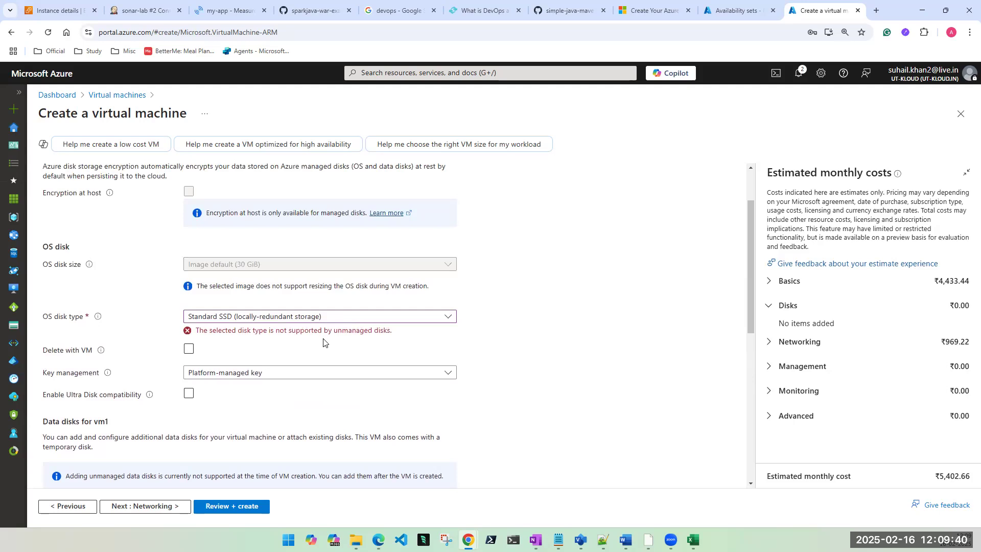
{"action": "scroll", "coordinate": [293, 325], "scroll_direction": "down", "scroll_amount": 5}
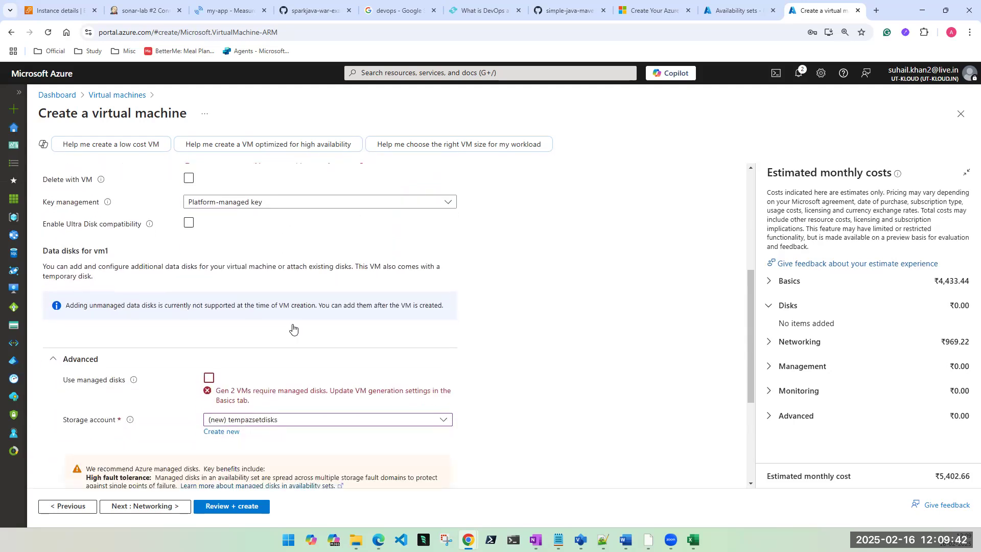
{"action": "left_click", "coordinate": [213, 327]}
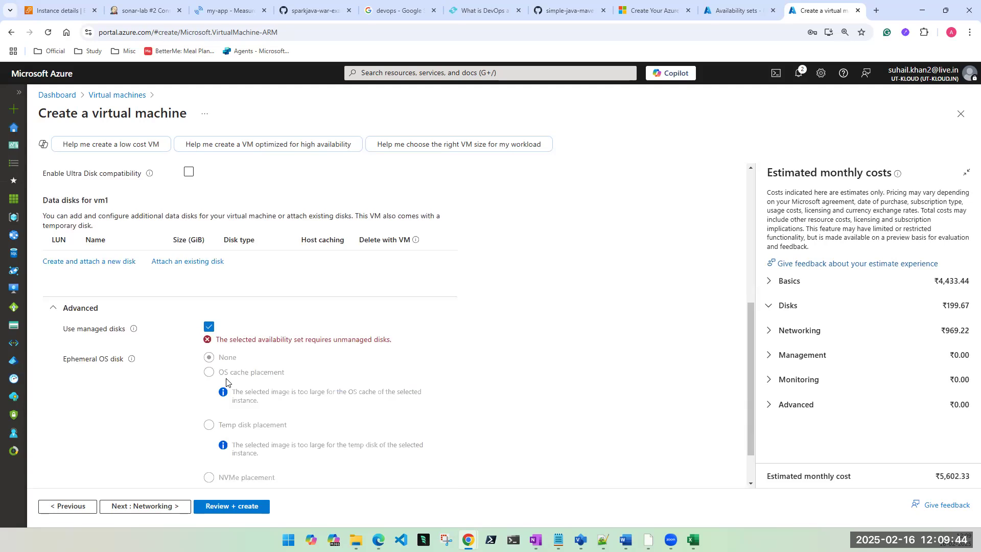
{"action": "scroll", "coordinate": [242, 367], "scroll_direction": "up", "scroll_amount": 2}
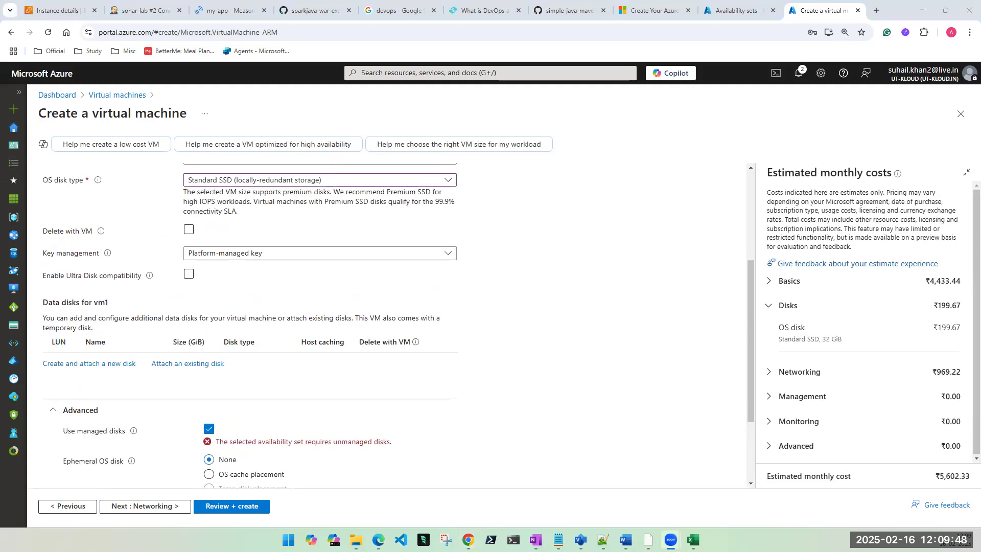
{"action": "scroll", "coordinate": [440, 274], "scroll_direction": "up", "scroll_amount": 2}
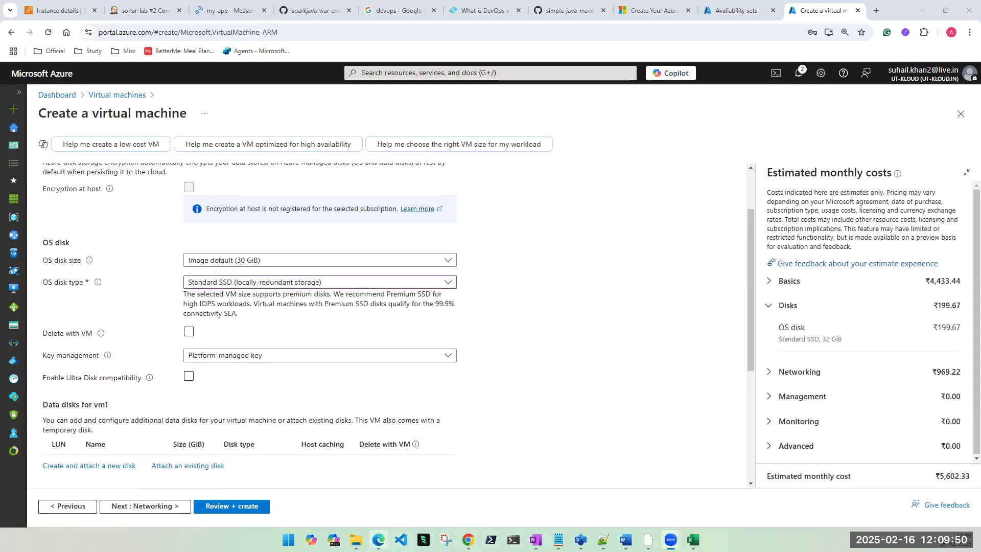
{"action": "mouse_move", "coordinate": [378, 540]}
{"action": "left_click", "coordinate": [390, 507]}
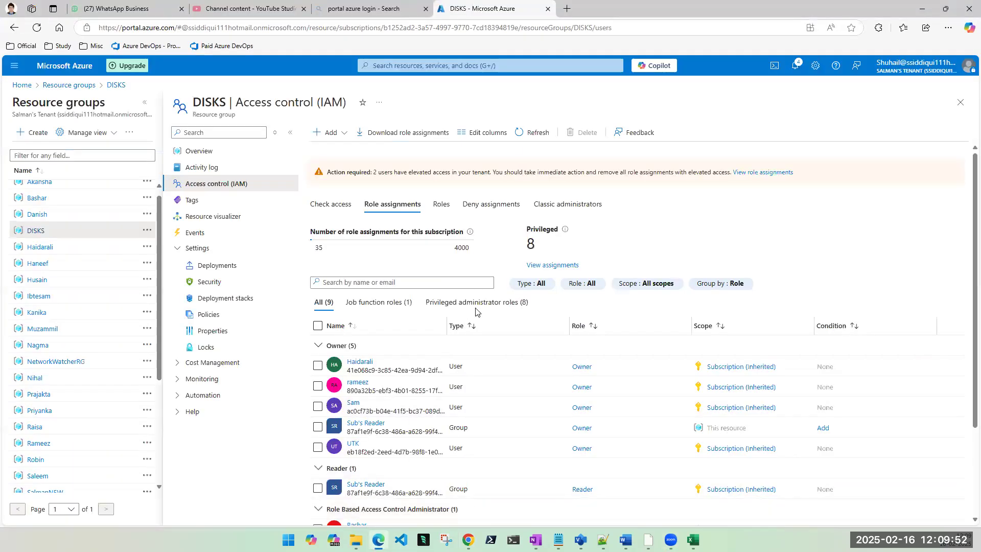
{"action": "left_click", "coordinate": [922, 9]}
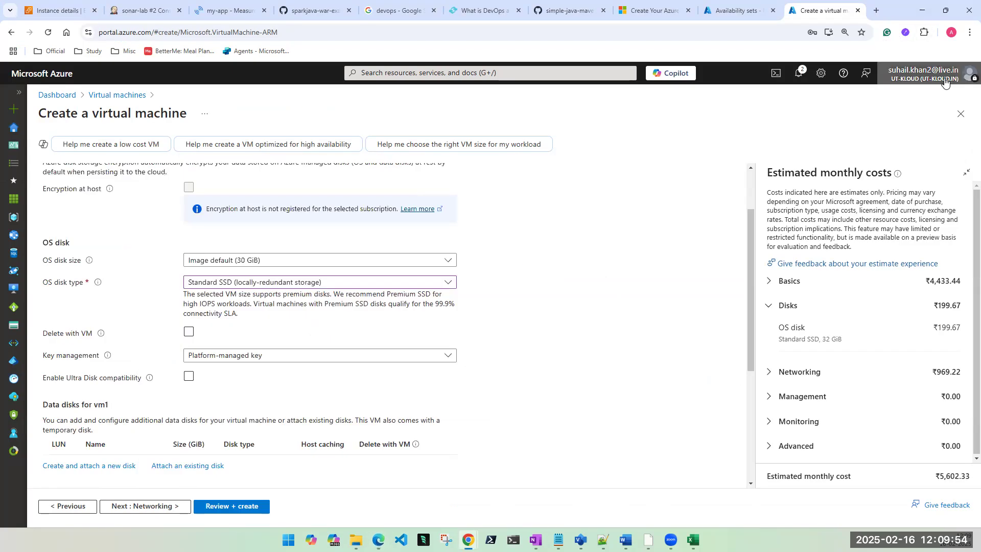
Step: Switch to the UT-Kloud-II directory, abandoning the unsaved VM form
{"action": "left_click", "coordinate": [945, 79]}
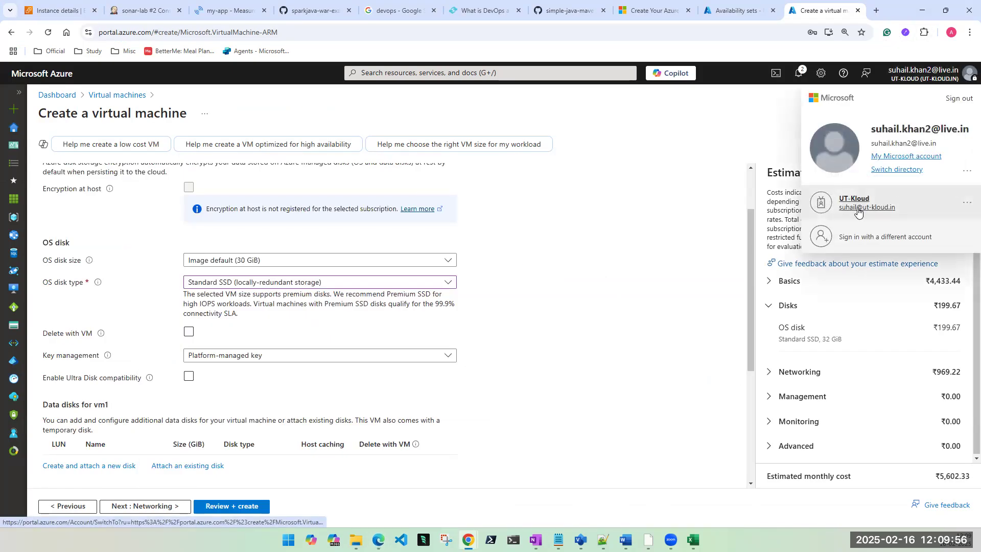
{"action": "left_click", "coordinate": [902, 170]}
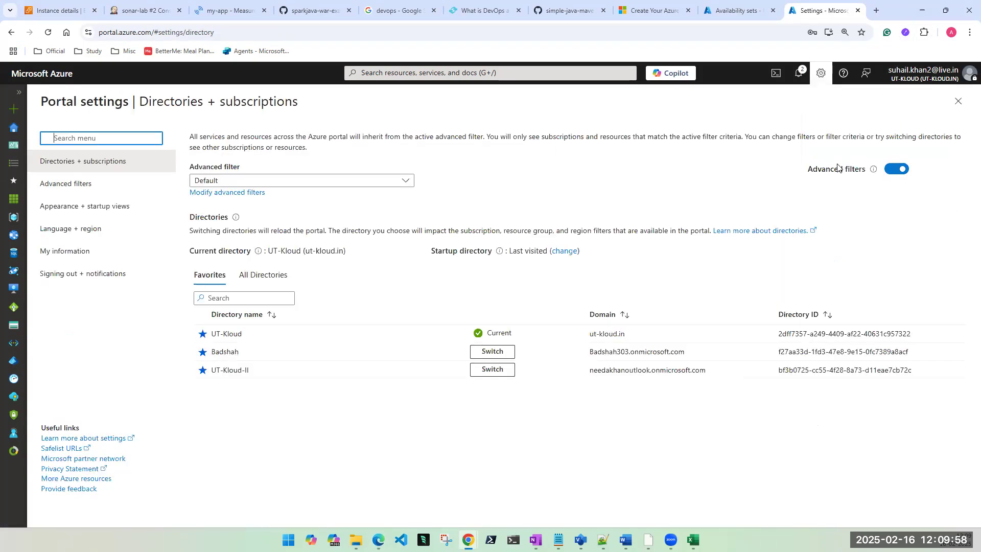
{"action": "left_click", "coordinate": [485, 372]}
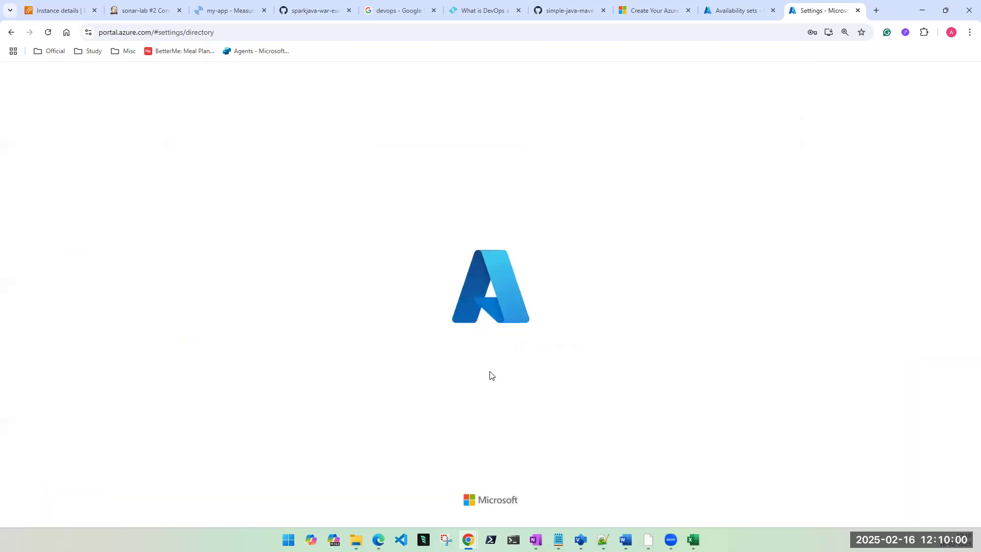
{"action": "left_click", "coordinate": [535, 98]}
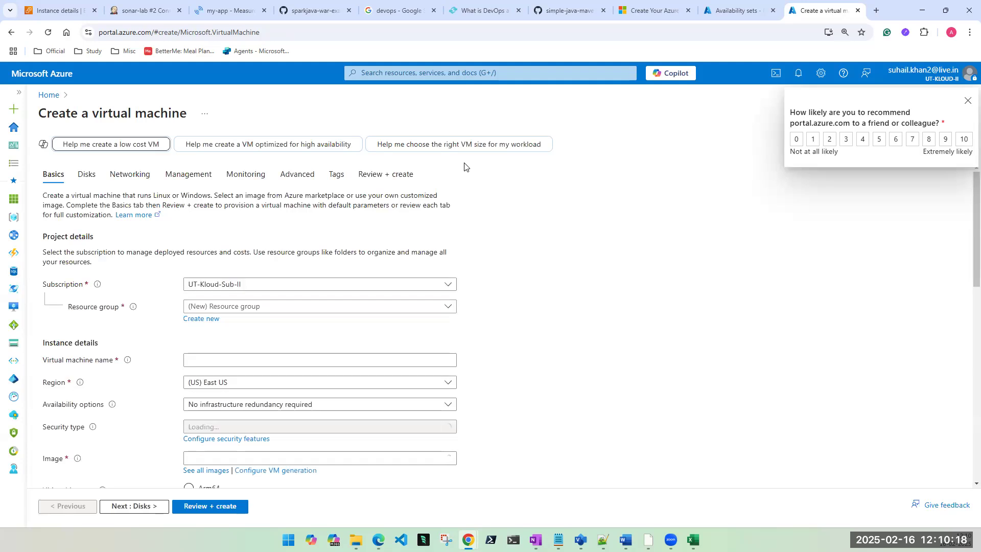
Step: From Virtual machines, start creating a new Azure virtual machine
{"action": "left_click", "coordinate": [442, 73]}
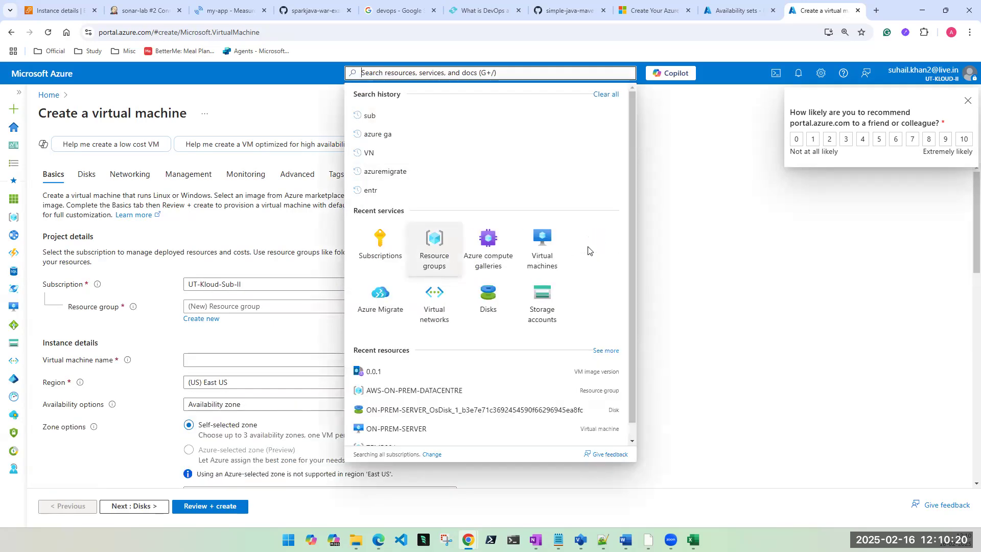
{"action": "left_click", "coordinate": [544, 242]}
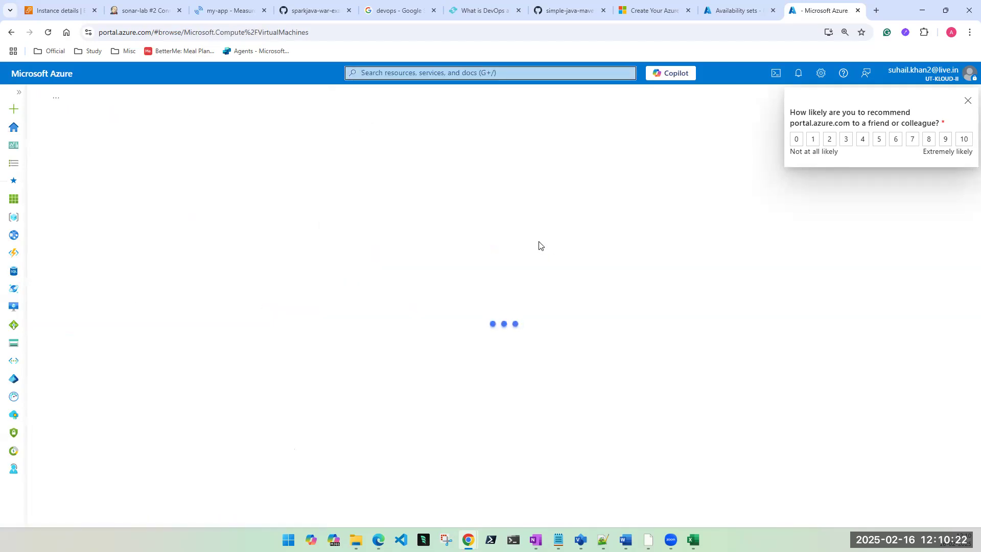
{"action": "left_click", "coordinate": [967, 101]}
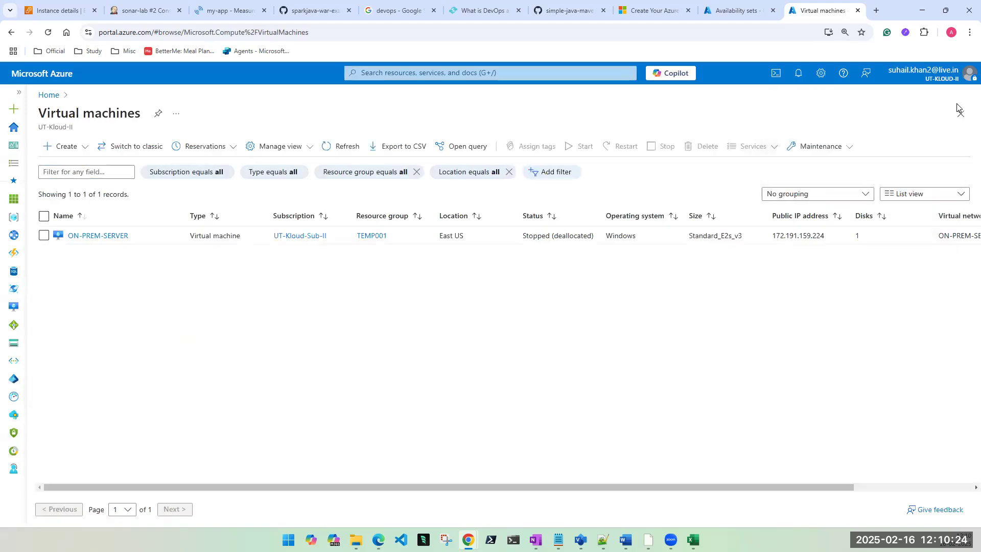
{"action": "left_click", "coordinate": [67, 146]}
{"action": "left_click", "coordinate": [73, 167]}
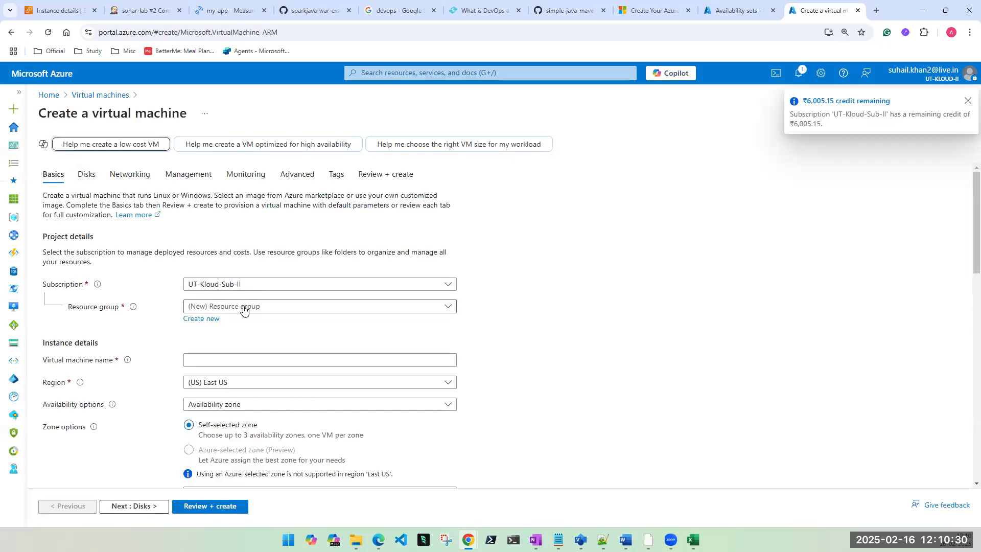
Step: Create resource group new-az-temp and name the virtual machine vm1
{"action": "left_click", "coordinate": [204, 321]}
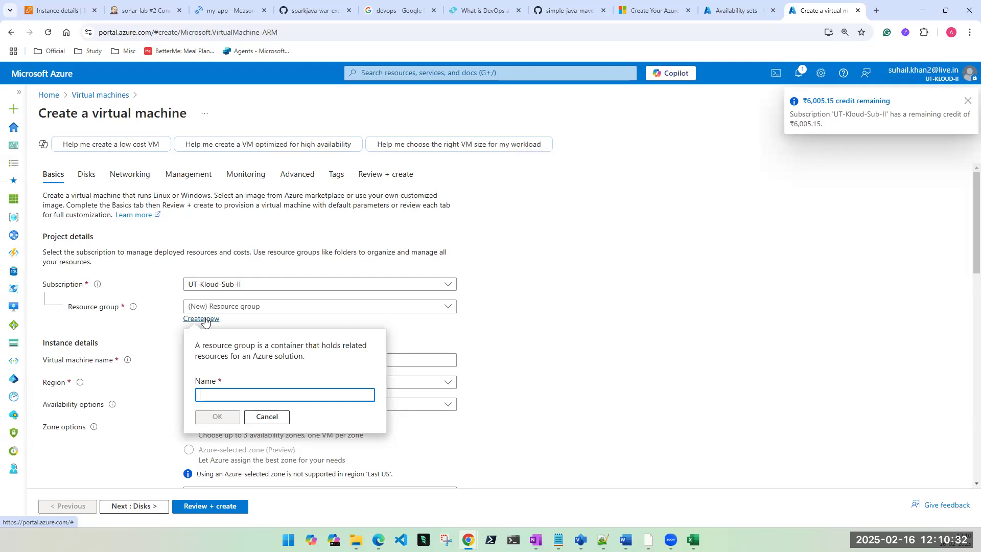
{"action": "type", "text": "new-az-temp"}
{"action": "left_click", "coordinate": [217, 416]}
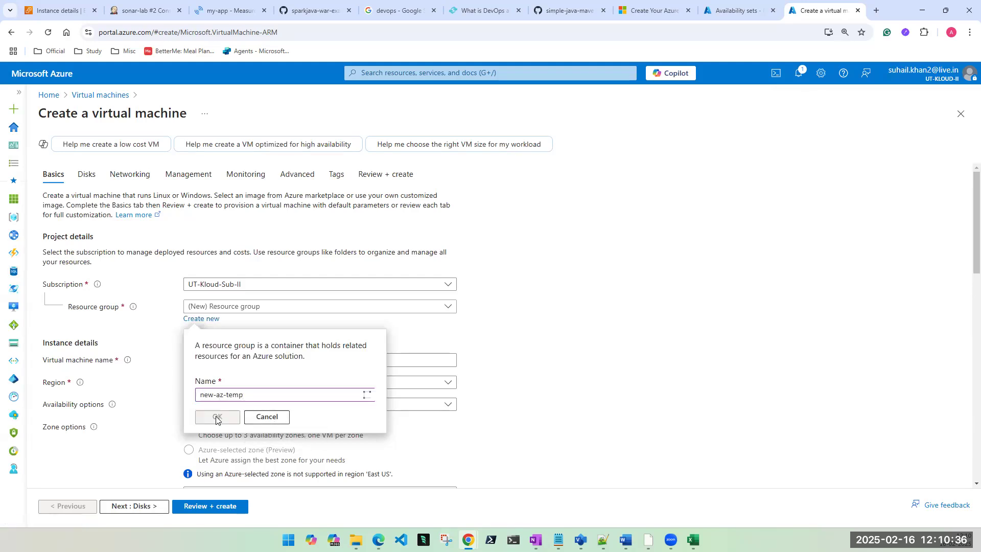
{"action": "left_click", "coordinate": [225, 361]}
{"action": "type", "text": "vm1"}
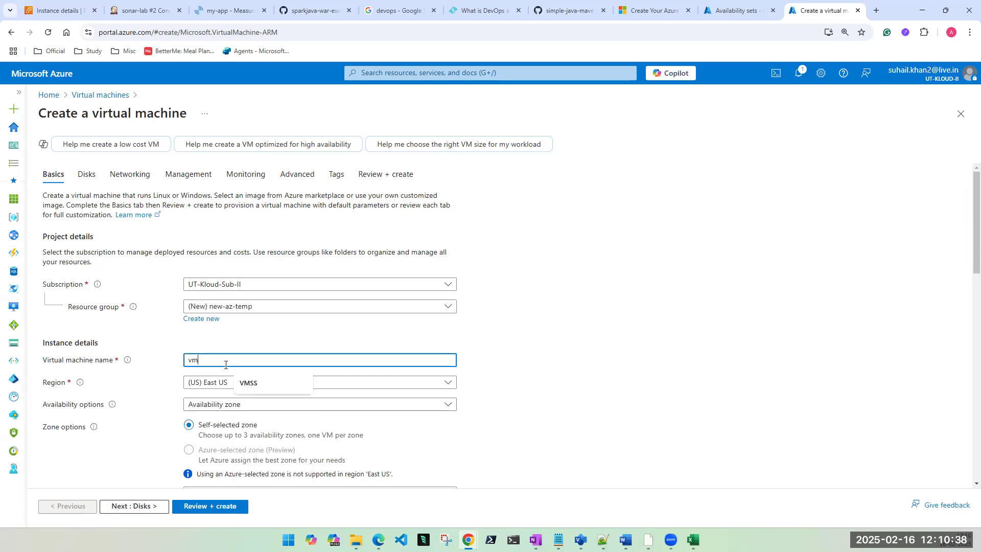
{"action": "scroll", "coordinate": [225, 364], "scroll_direction": "down", "scroll_amount": 1}
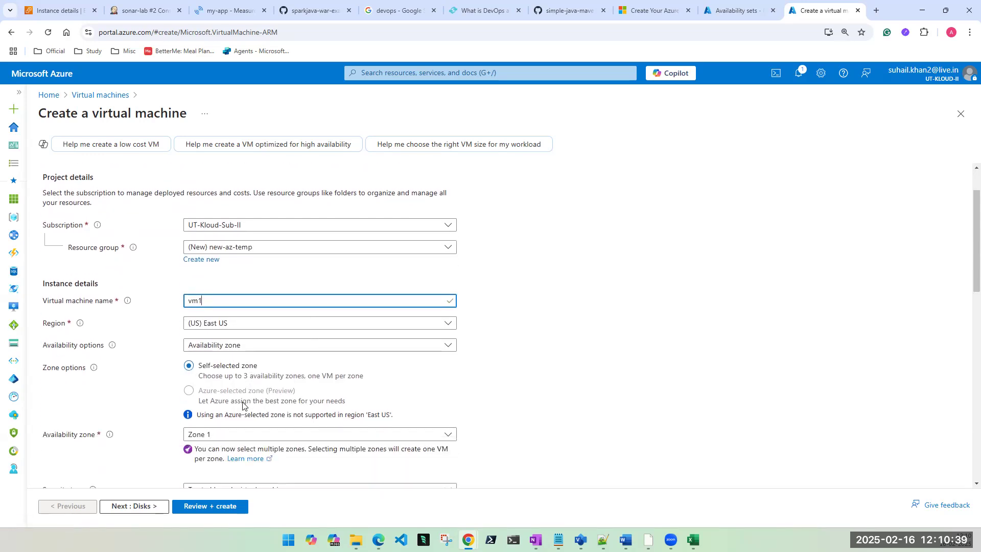
Step: Choose Availability set as the availability option and begin creating a new set
{"action": "left_click", "coordinate": [227, 339]}
{"action": "left_click", "coordinate": [228, 433]}
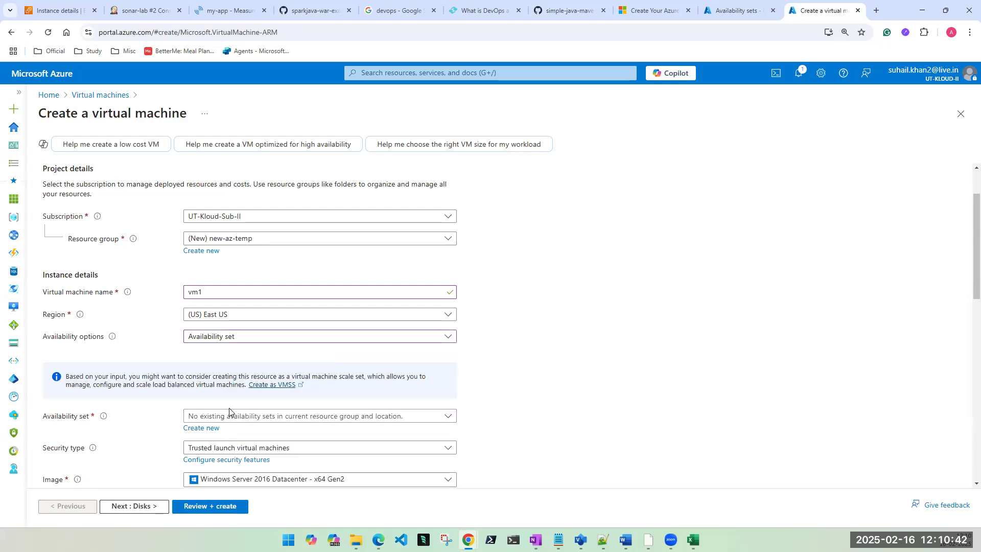
{"action": "left_click", "coordinate": [203, 428]}
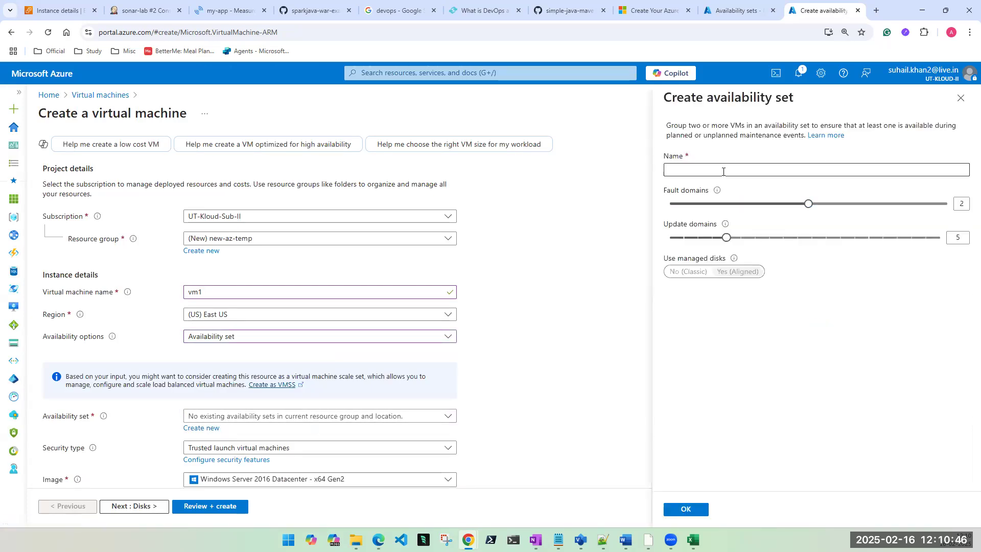
Step: Create availability set first-az with 2 fault domains and 3 update domains
{"action": "left_click", "coordinate": [721, 171]}
{"action": "type", "text": "nw"}
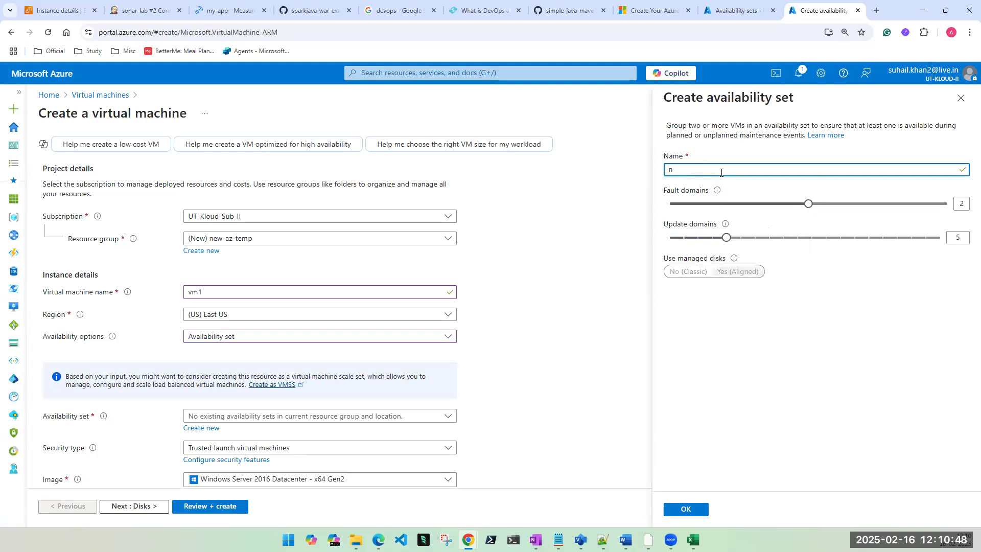
{"action": "key", "text": "BackSpace"}
{"action": "type", "text": "t-az"}
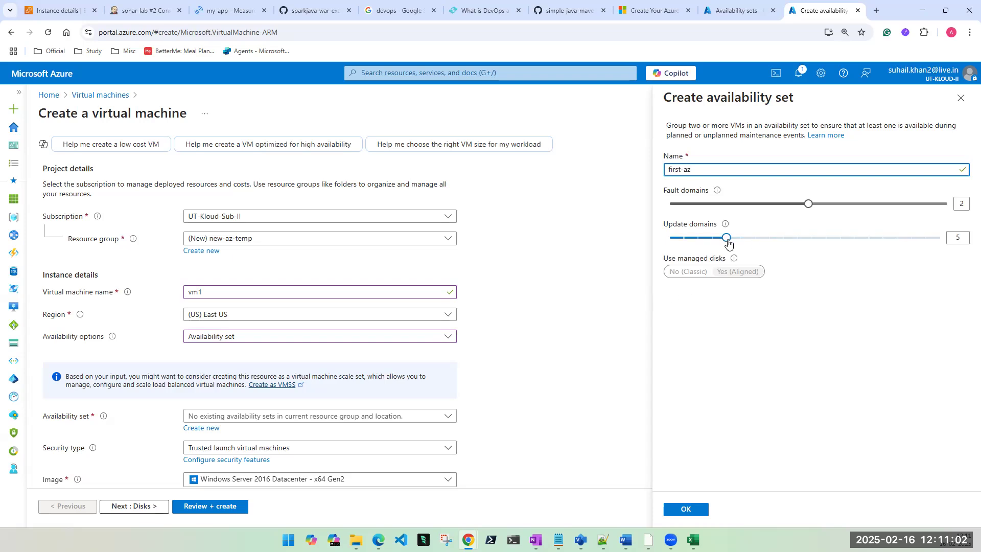
{"action": "left_click_drag", "start_coordinate": [726, 238], "coordinate": [703, 244]}
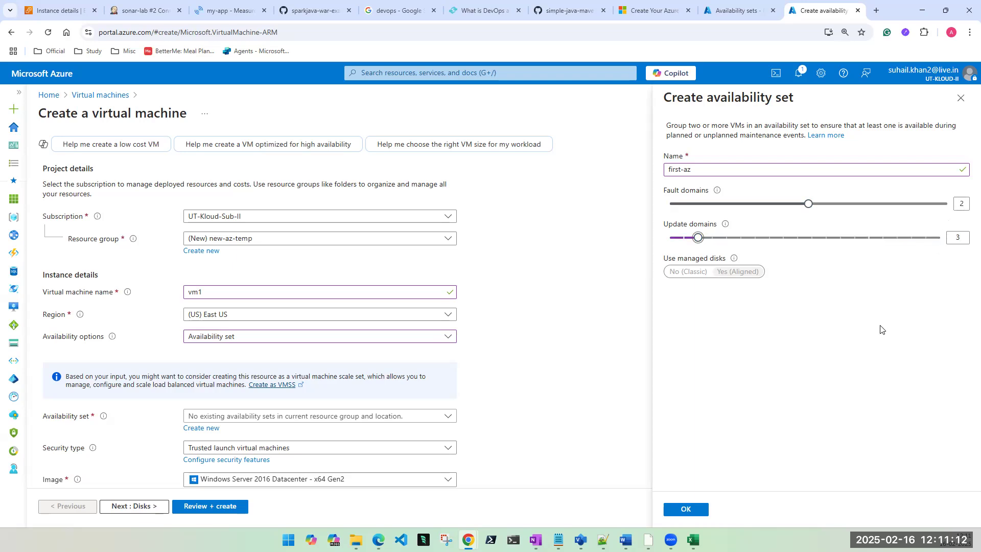
{"action": "left_click", "coordinate": [701, 510]}
{"action": "scroll", "coordinate": [442, 369], "scroll_direction": "down", "scroll_amount": 1}
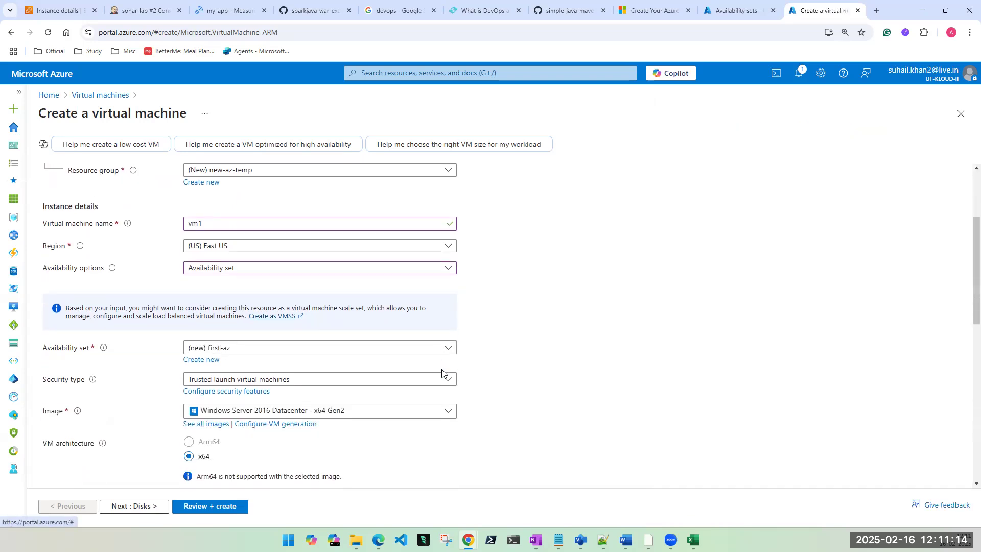
Step: Set security type to Standard and the image to Ubuntu Server 24.04 LTS
{"action": "left_click", "coordinate": [346, 381]}
{"action": "left_click", "coordinate": [258, 402]}
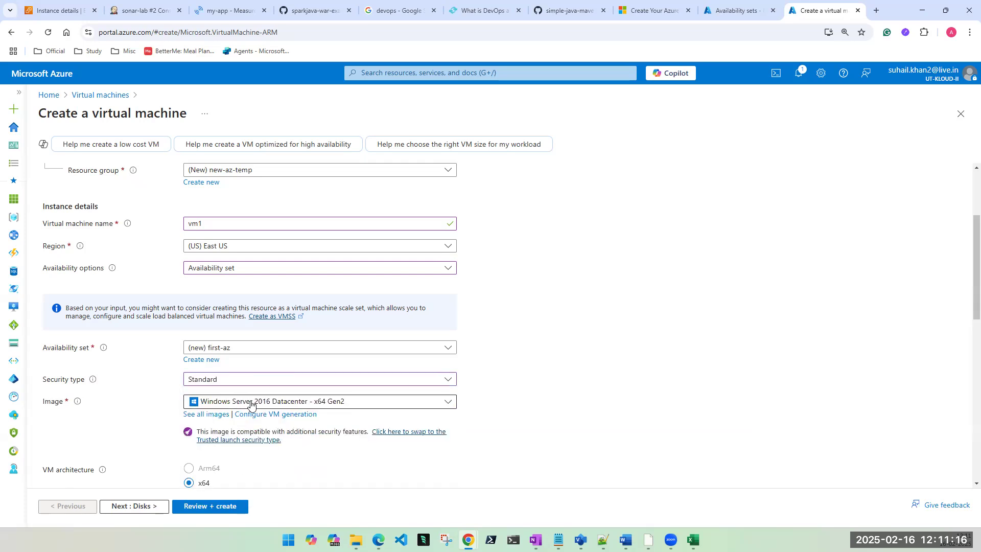
{"action": "left_click", "coordinate": [250, 404]}
{"action": "left_click", "coordinate": [246, 243]}
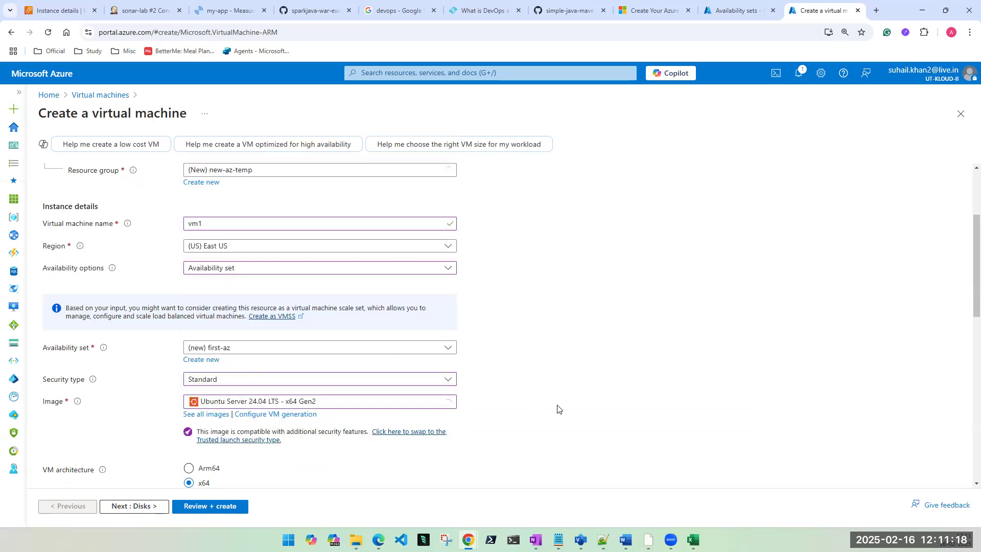
Step: Pick Standard_DS1_v2 as the VM size from the full size list
{"action": "scroll", "coordinate": [581, 393], "scroll_direction": "down", "scroll_amount": 2}
{"action": "scroll", "coordinate": [580, 392], "scroll_direction": "down", "scroll_amount": 1}
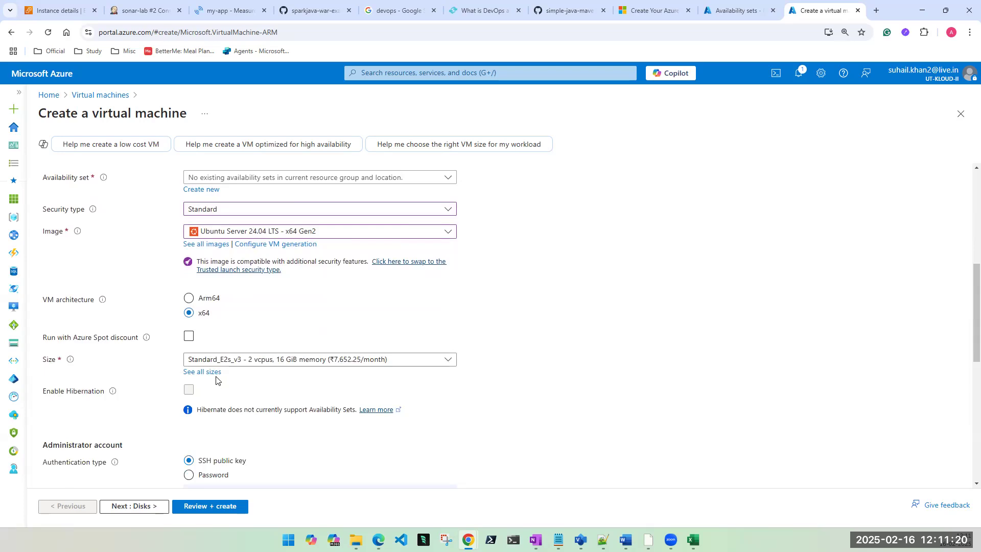
{"action": "left_click", "coordinate": [291, 359]}
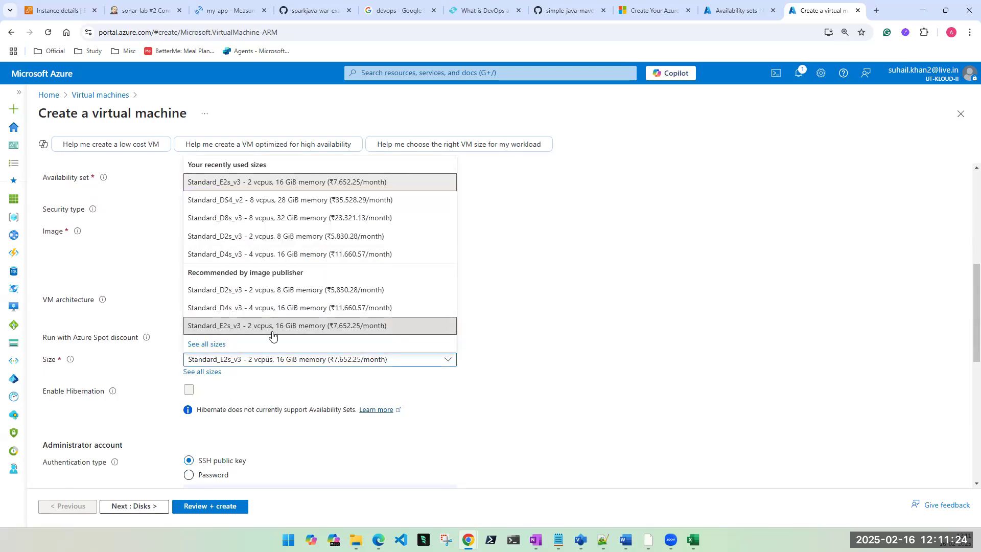
{"action": "left_click", "coordinate": [209, 345]}
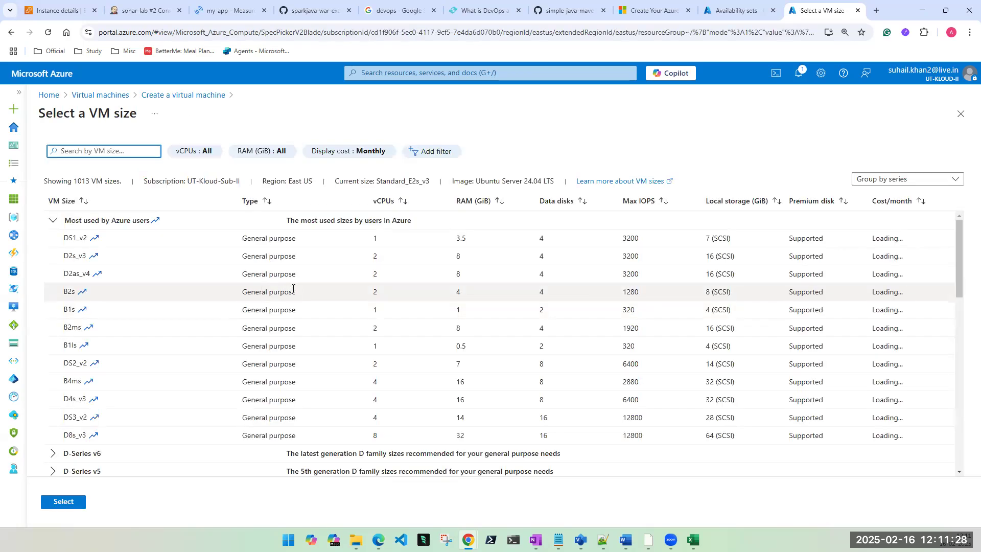
{"action": "left_click", "coordinate": [370, 239]}
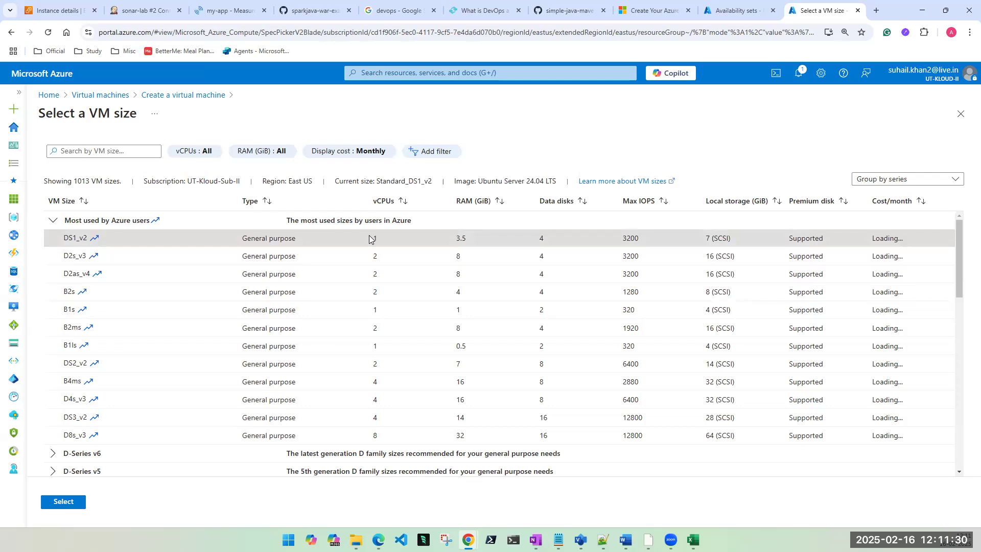
{"action": "left_click", "coordinate": [63, 502]}
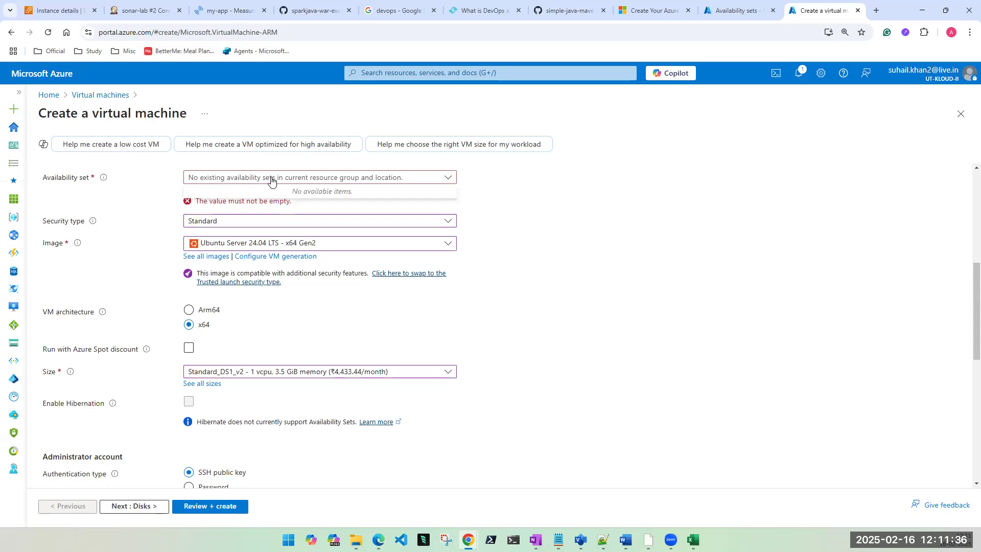
Step: Create availability set first-az-set with 2 fault domains and 3 update domains
{"action": "left_click", "coordinate": [201, 190]}
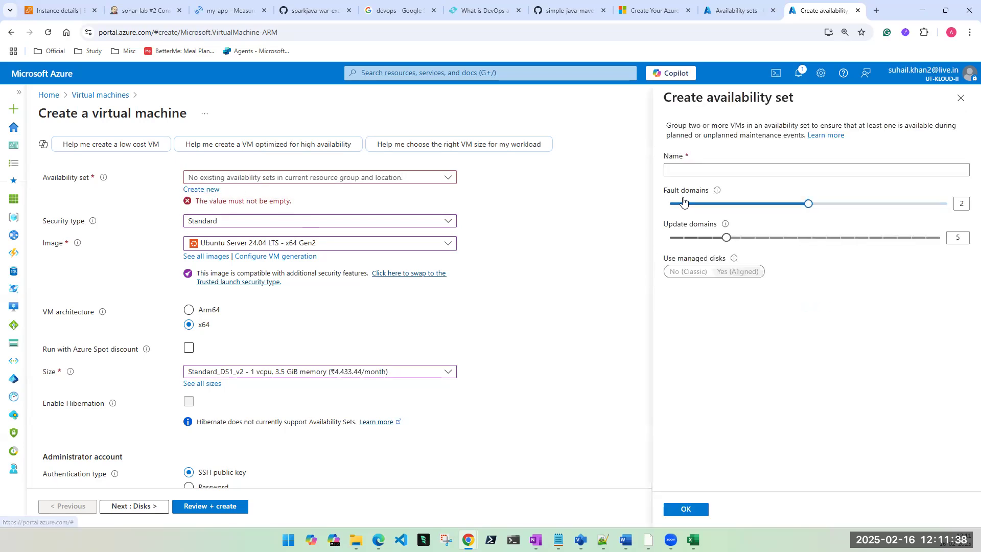
{"action": "left_click", "coordinate": [688, 171]}
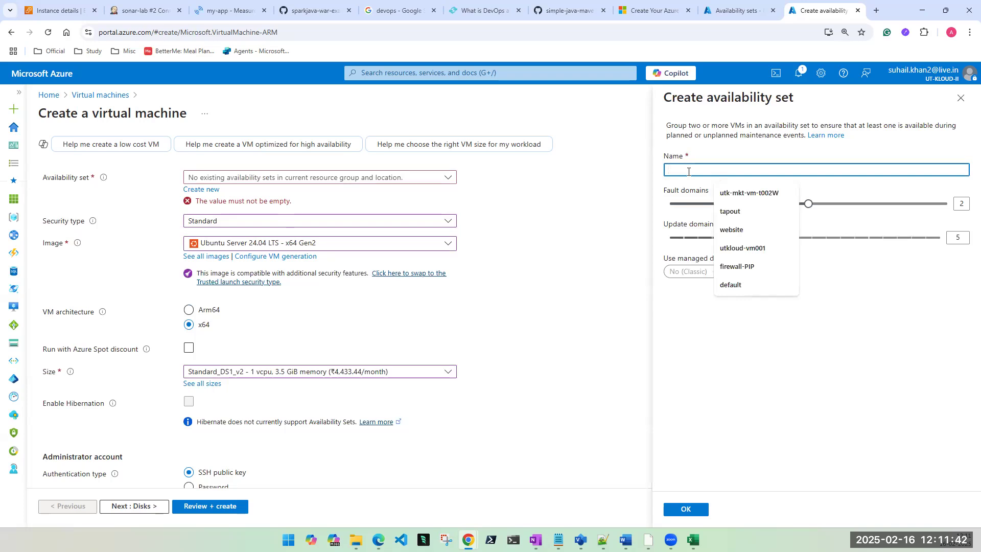
{"action": "type", "text": "first-av-set"}
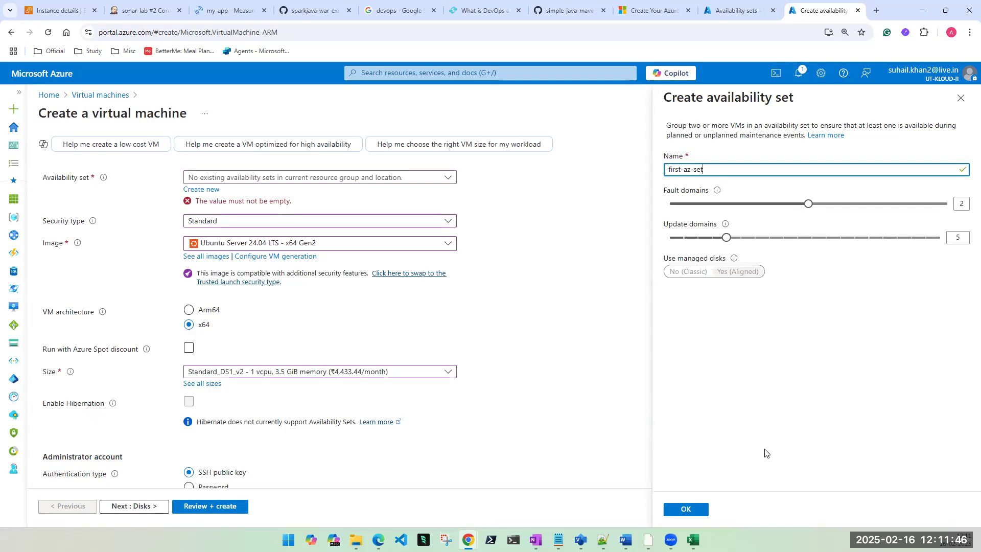
{"action": "left_click", "coordinate": [722, 239]}
{"action": "left_click_drag", "start_coordinate": [722, 240], "coordinate": [705, 241]}
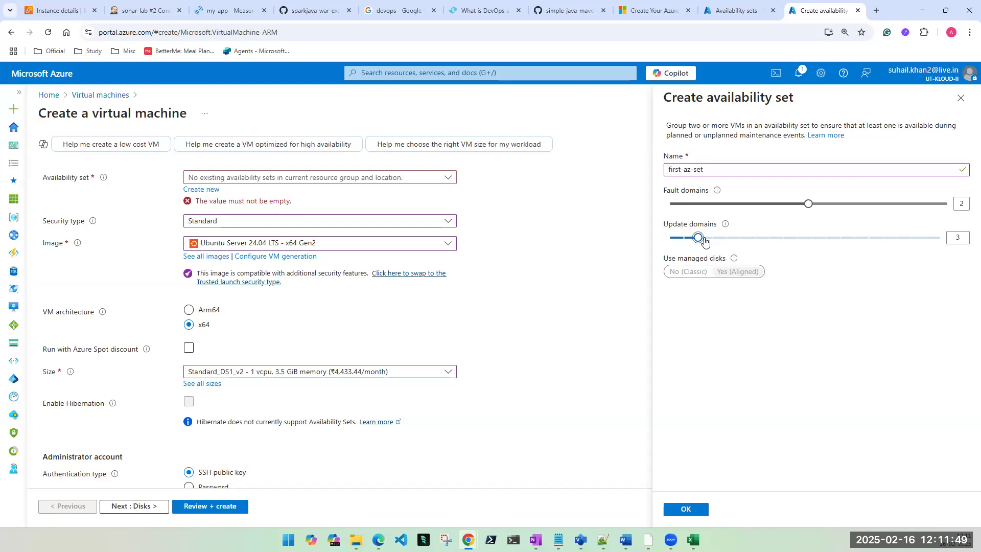
{"action": "left_click", "coordinate": [686, 508]}
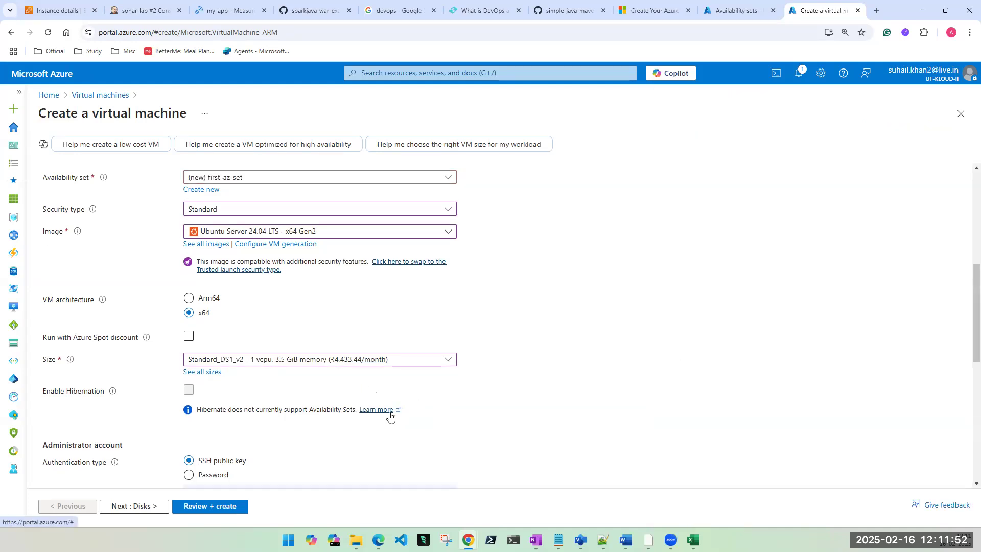
Step: Switch vm1's authentication type to Password
{"action": "scroll", "coordinate": [539, 426], "scroll_direction": "down", "scroll_amount": 2}
{"action": "scroll", "coordinate": [538, 426], "scroll_direction": "down", "scroll_amount": 2}
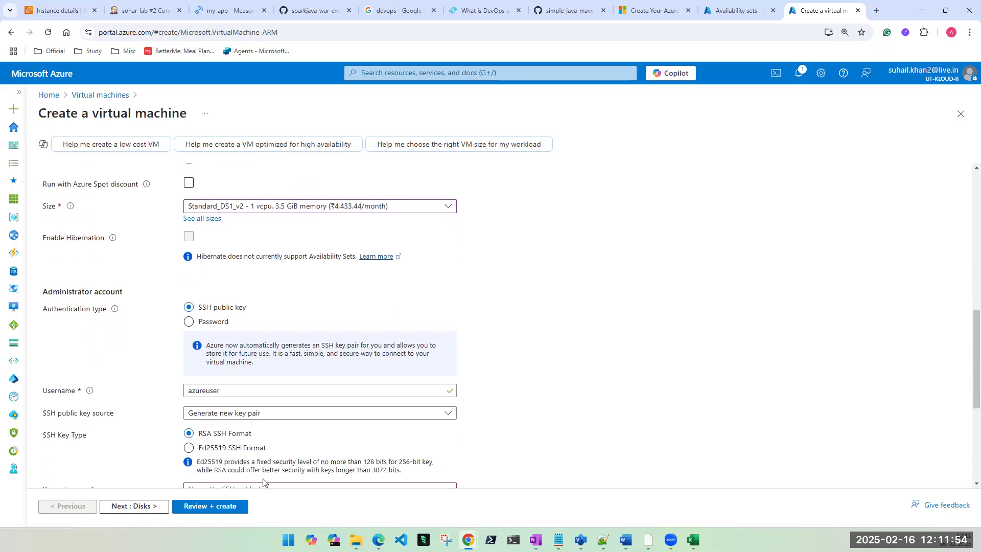
{"action": "left_click", "coordinate": [190, 322]}
{"action": "scroll", "coordinate": [199, 311], "scroll_direction": "down", "scroll_amount": 2}
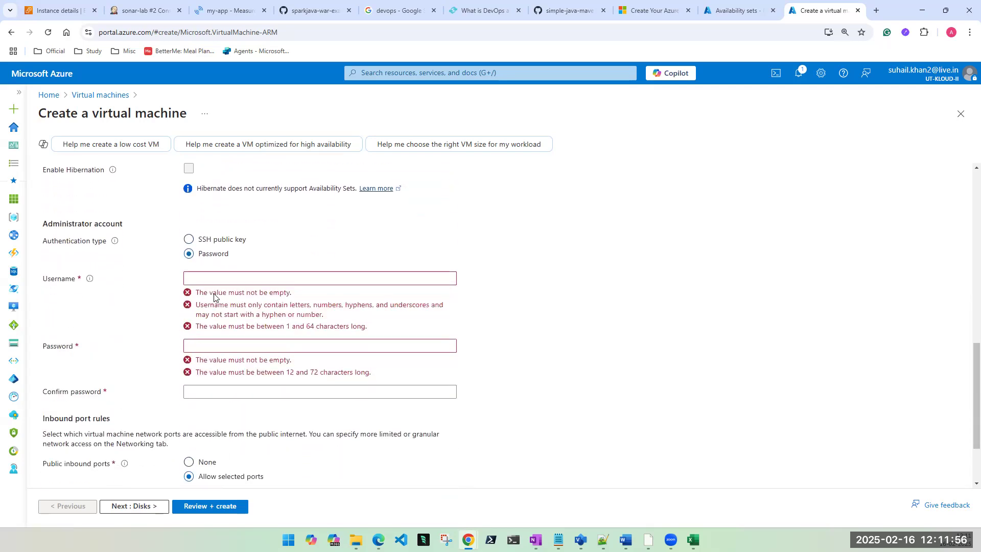
Step: Enter the administrator username and the matching password twice, then continue to Disks
{"action": "left_click", "coordinate": [217, 278]}
{"action": "type", "text": "tapout"}
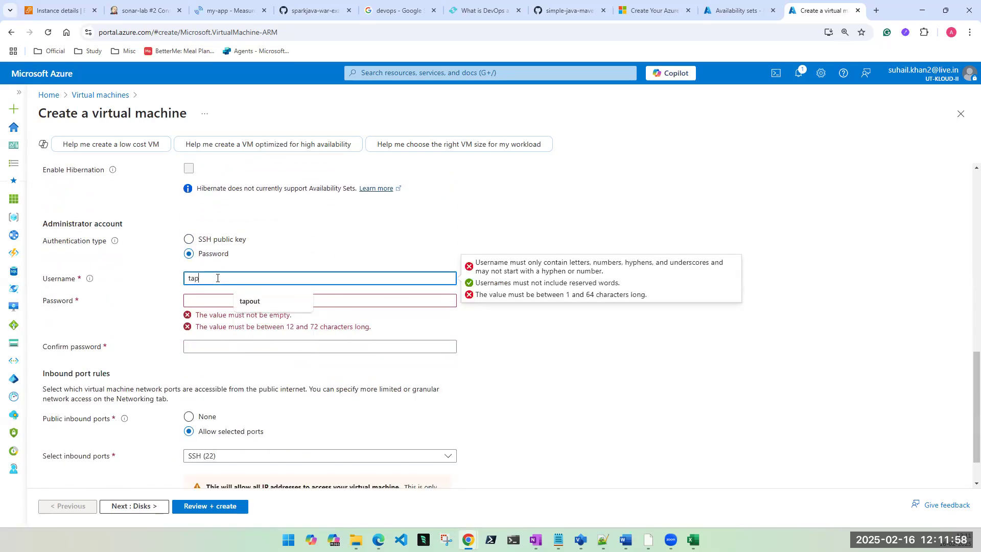
{"action": "key", "text": "Tab"}
{"action": "type", "text": "•••••••••••"}
{"action": "key", "text": "Tab"}
{"action": "type", "text": "•••••••••••••"}
{"action": "scroll", "coordinate": [204, 388], "scroll_direction": "down", "scroll_amount": 1}
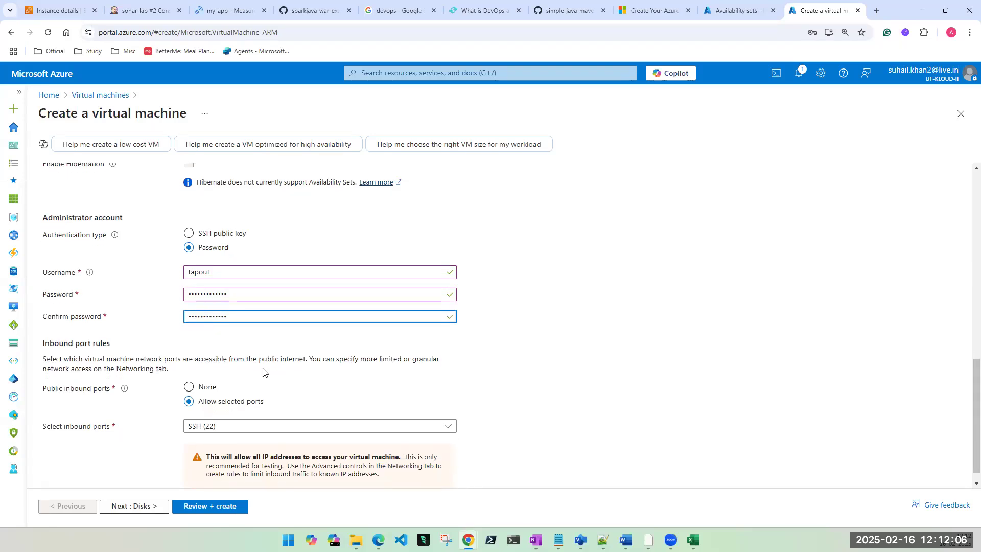
{"action": "left_click", "coordinate": [135, 506]}
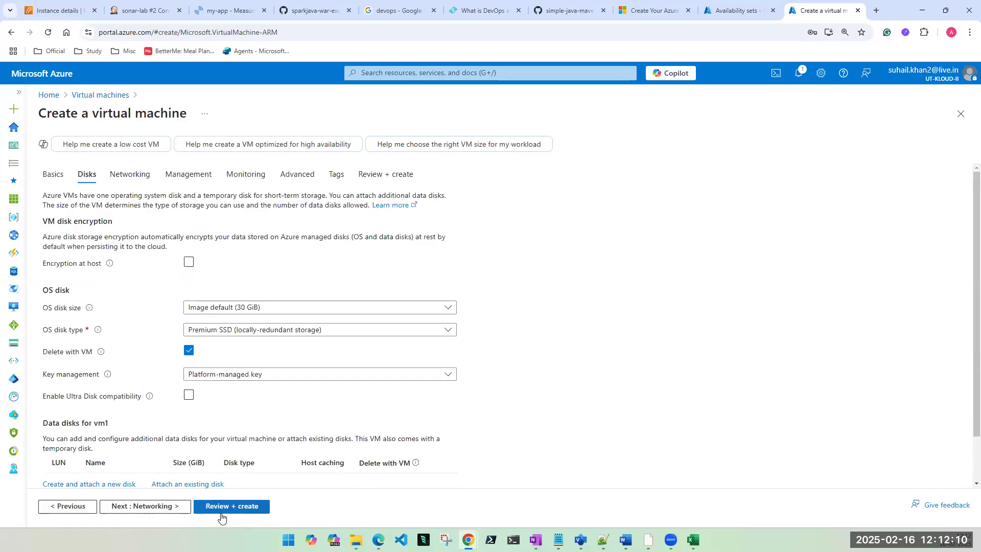
Step: Pass Review + create validation and start deploying vm1 to new-az-temp
{"action": "left_click", "coordinate": [221, 509]}
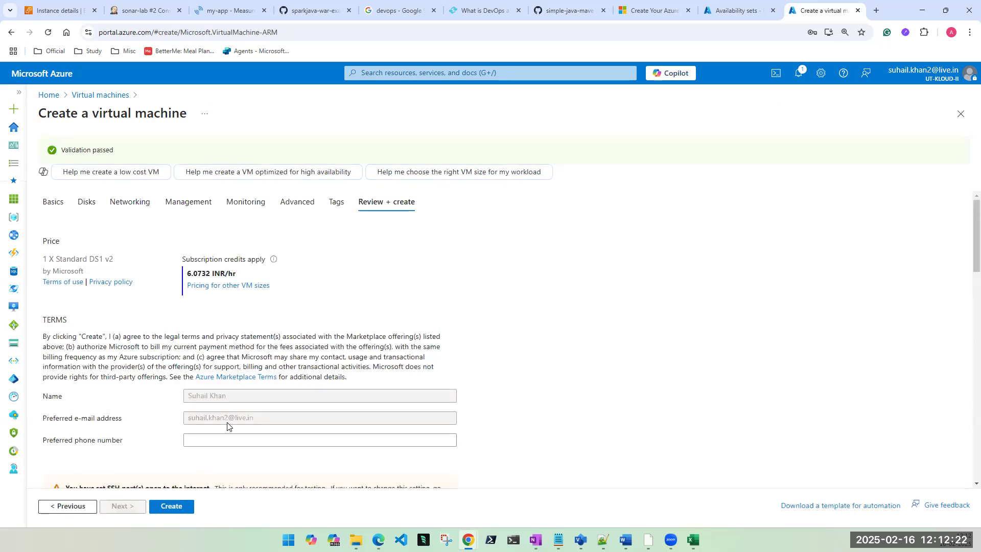
{"action": "left_click", "coordinate": [174, 506]}
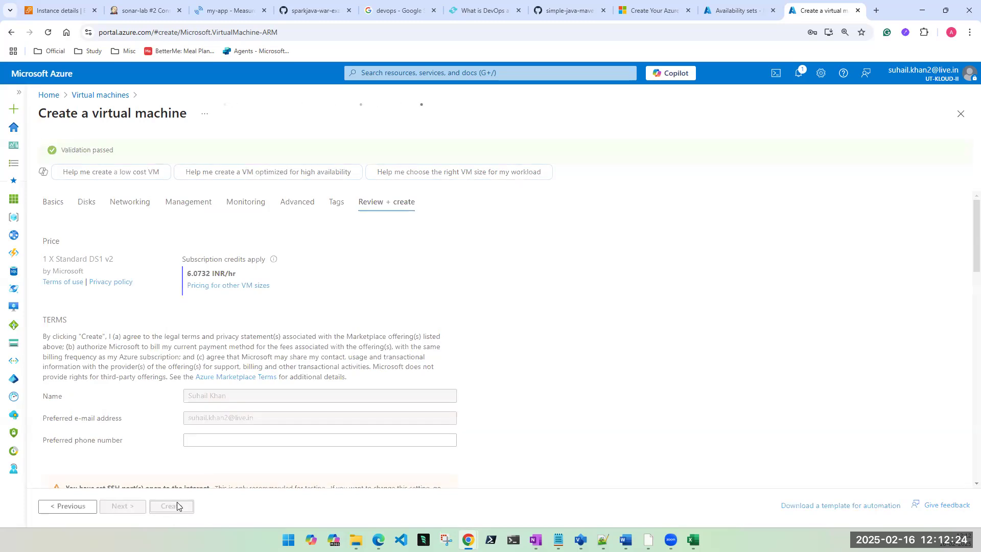
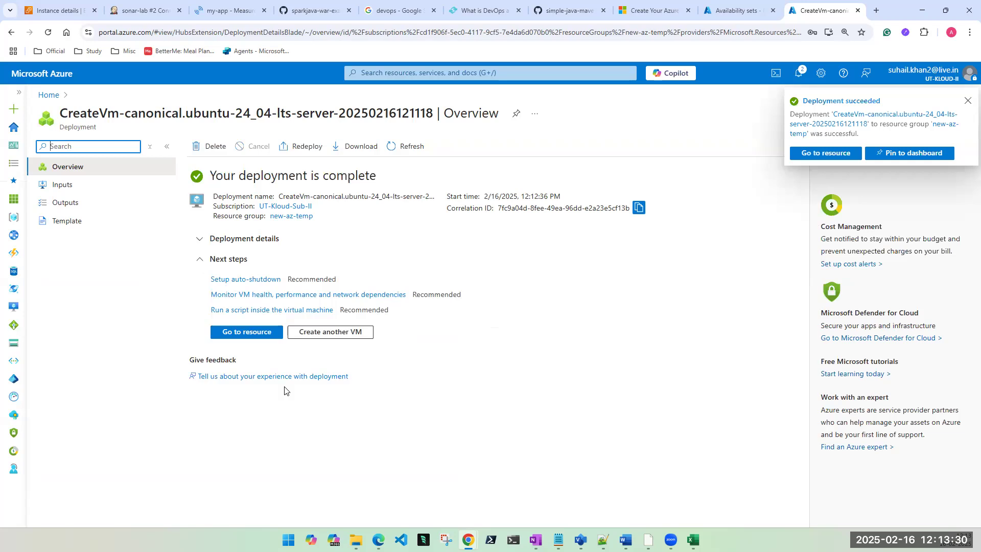
Step: Open the deployed vm1 resource and dismiss the deployment succeeded notification
{"action": "left_click", "coordinate": [246, 332]}
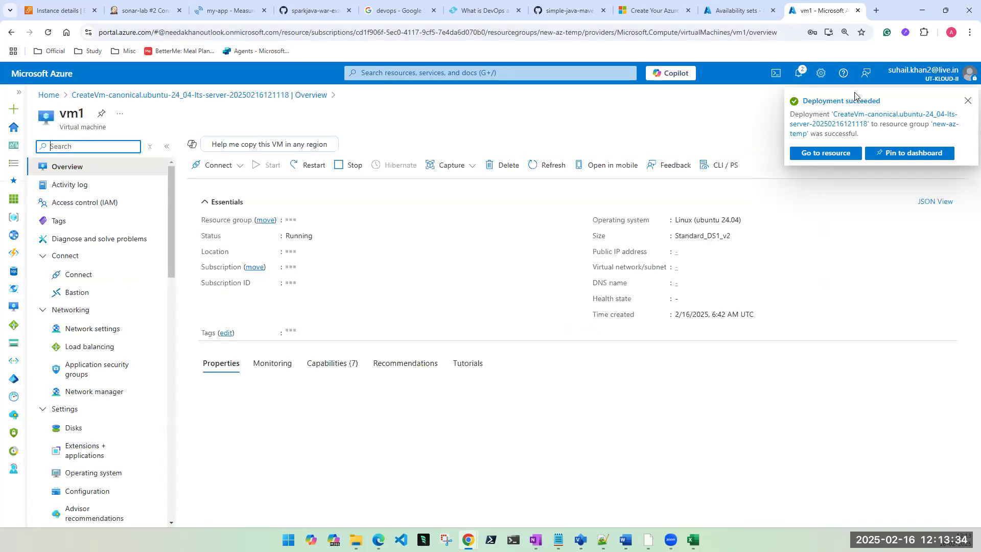
{"action": "left_click", "coordinate": [967, 101]}
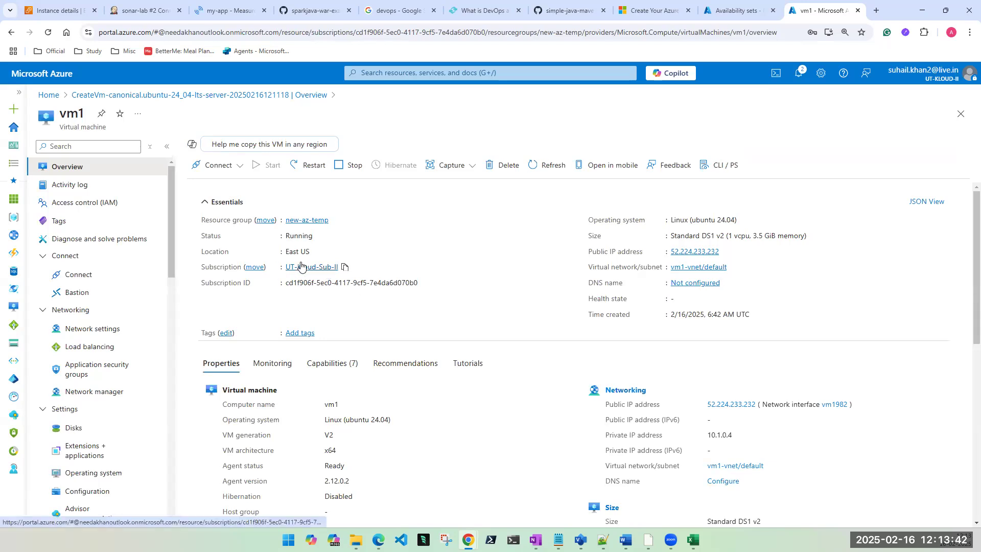
{"action": "scroll", "coordinate": [64, 396], "scroll_direction": "down", "scroll_amount": 3}
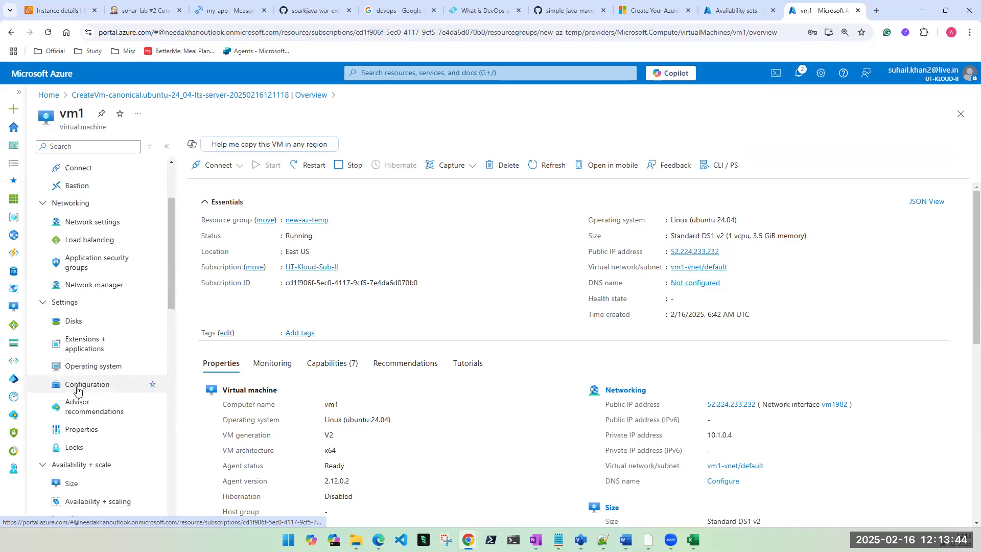
{"action": "scroll", "coordinate": [75, 397], "scroll_direction": "down", "scroll_amount": 1}
Step: From vm1's Availability + scaling page, follow the link to the first-az-set availability set
{"action": "left_click", "coordinate": [88, 427]}
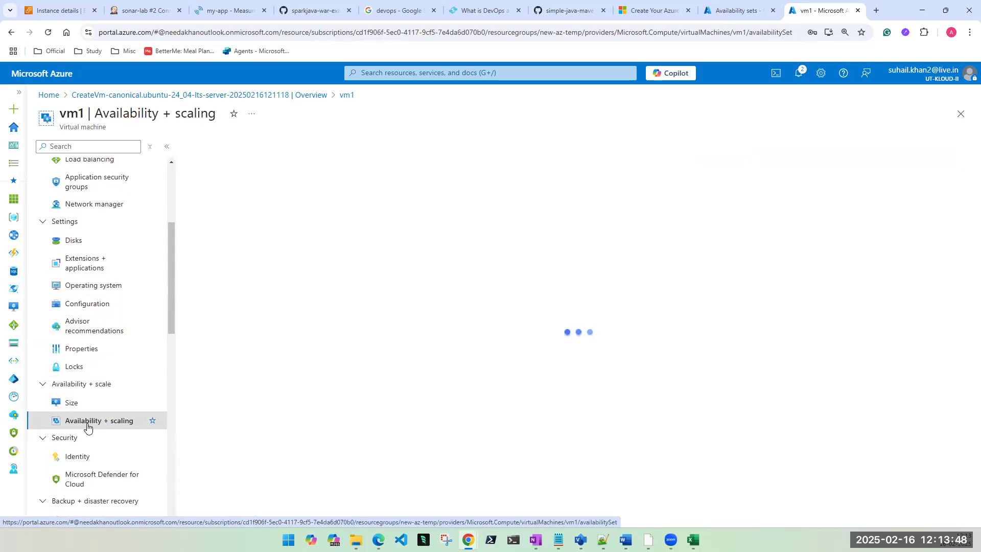
{"action": "left_click", "coordinate": [331, 256]}
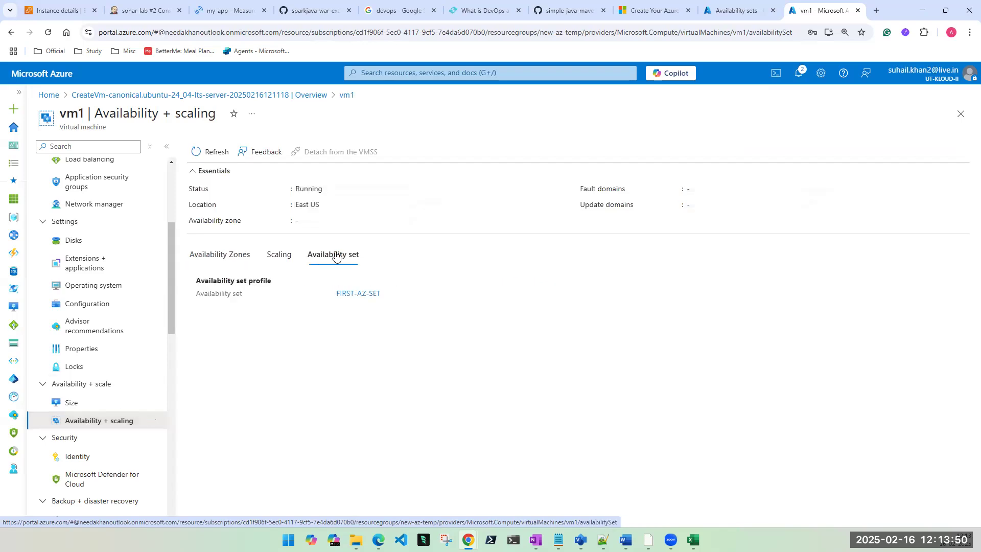
{"action": "left_click", "coordinate": [354, 295]}
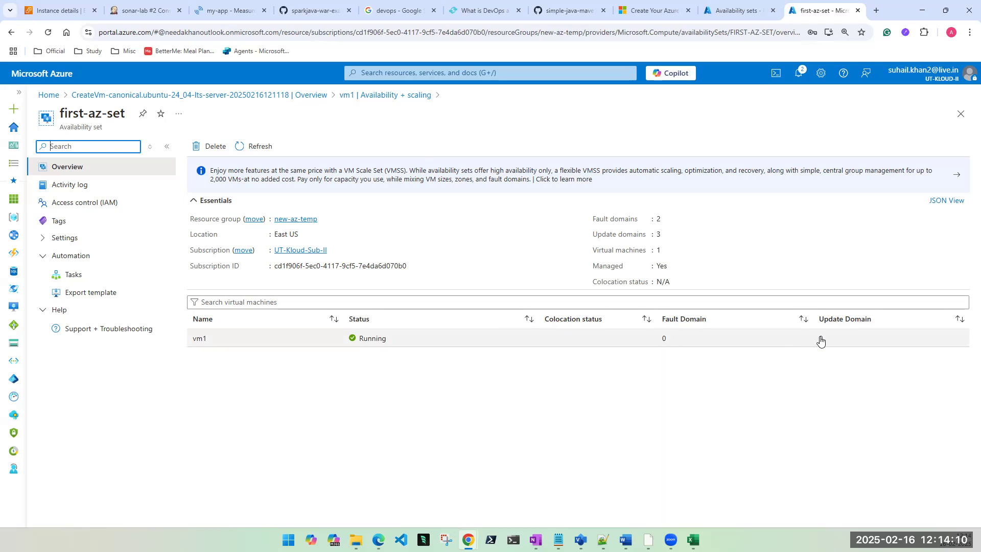
Step: Start a new Azure virtual machine named vm2 in resource group new-az-temp
{"action": "left_click", "coordinate": [432, 71]}
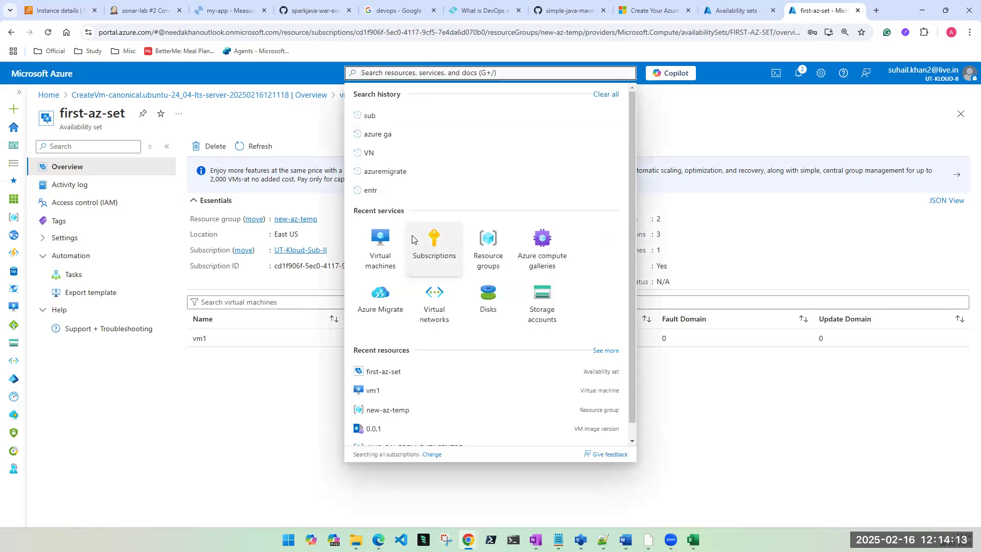
{"action": "left_click", "coordinate": [374, 255]}
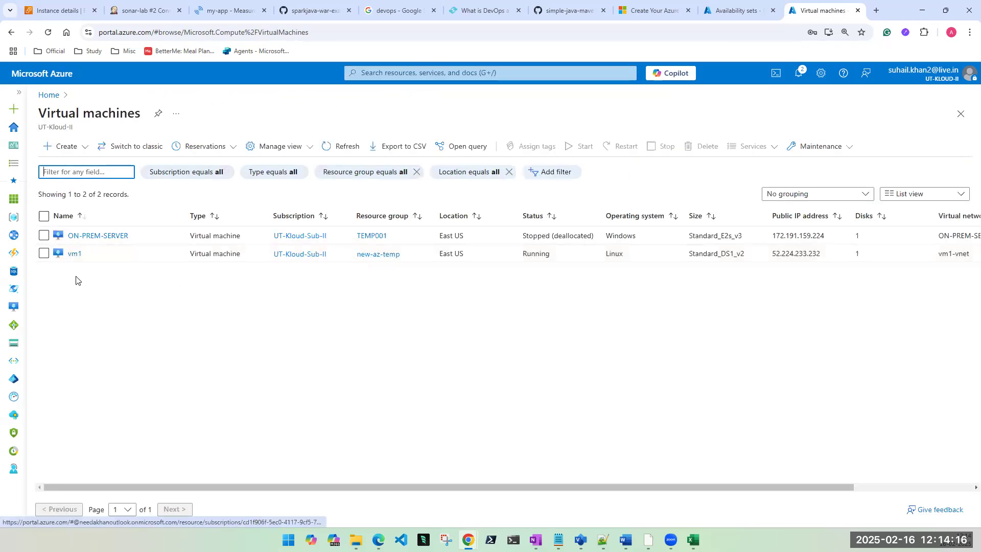
{"action": "left_click", "coordinate": [82, 148]}
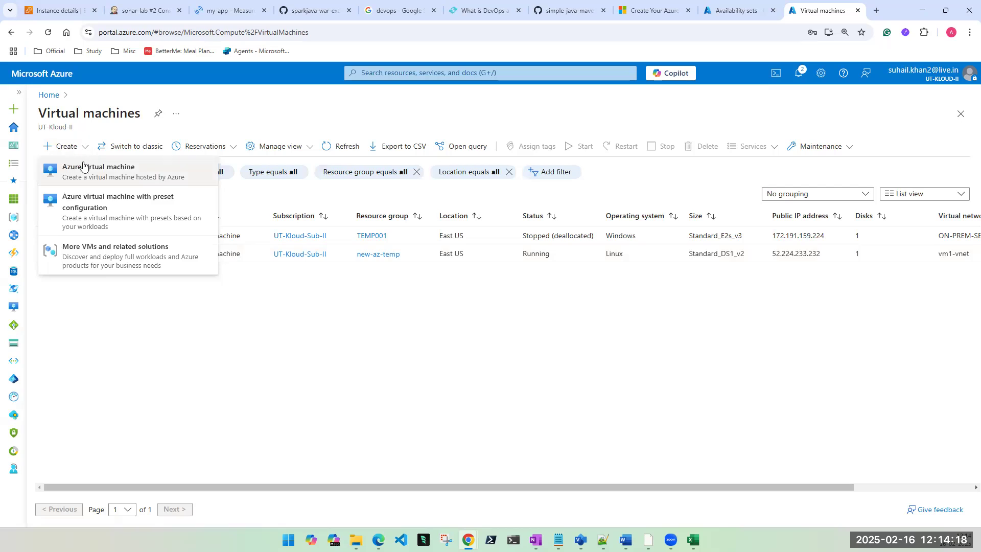
{"action": "left_click", "coordinate": [89, 172]}
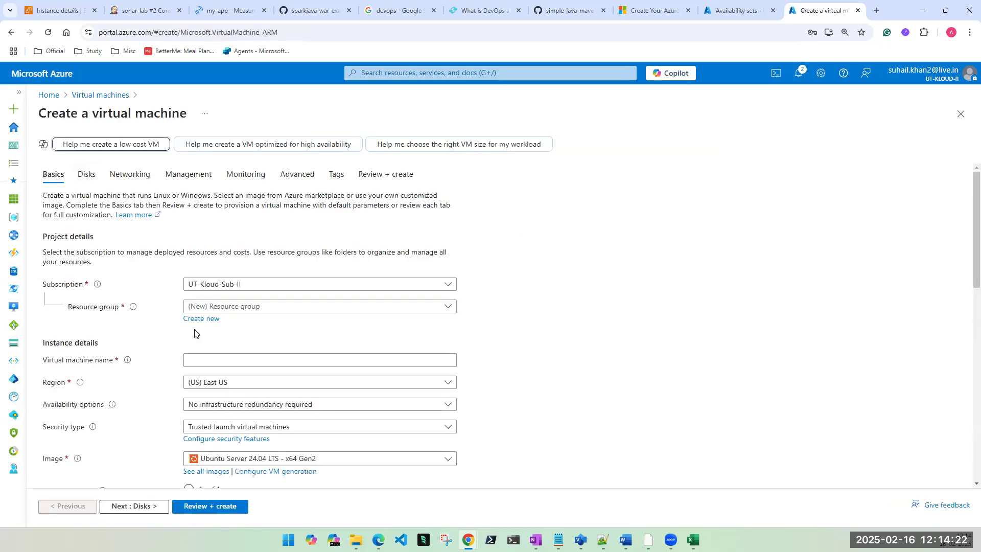
{"action": "left_click", "coordinate": [246, 307]}
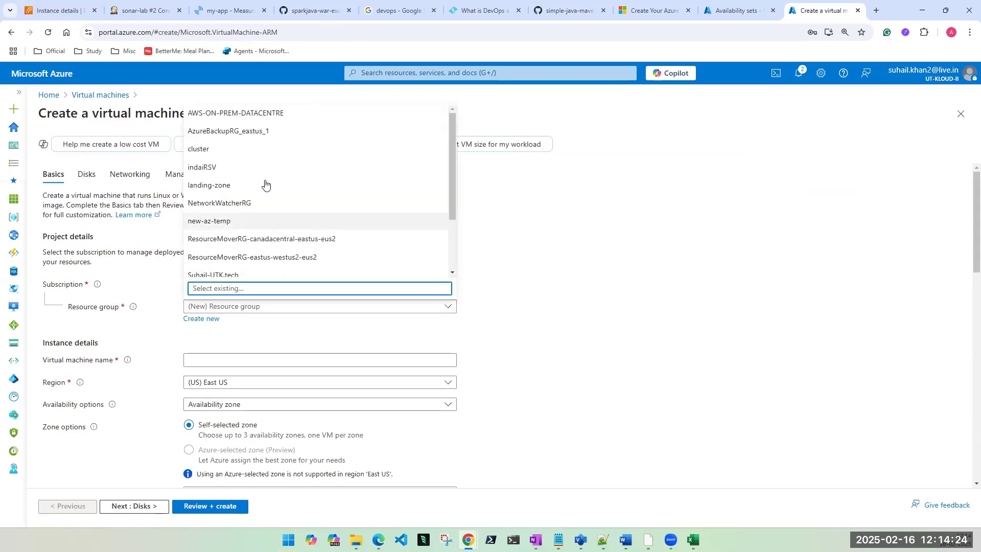
{"action": "scroll", "coordinate": [271, 194], "scroll_direction": "down", "scroll_amount": 3}
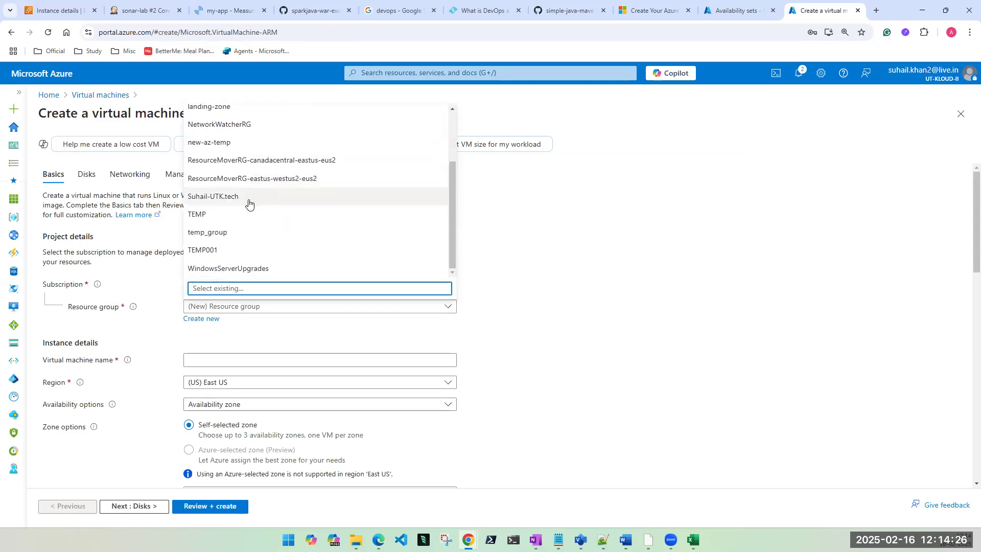
{"action": "left_click", "coordinate": [237, 143]}
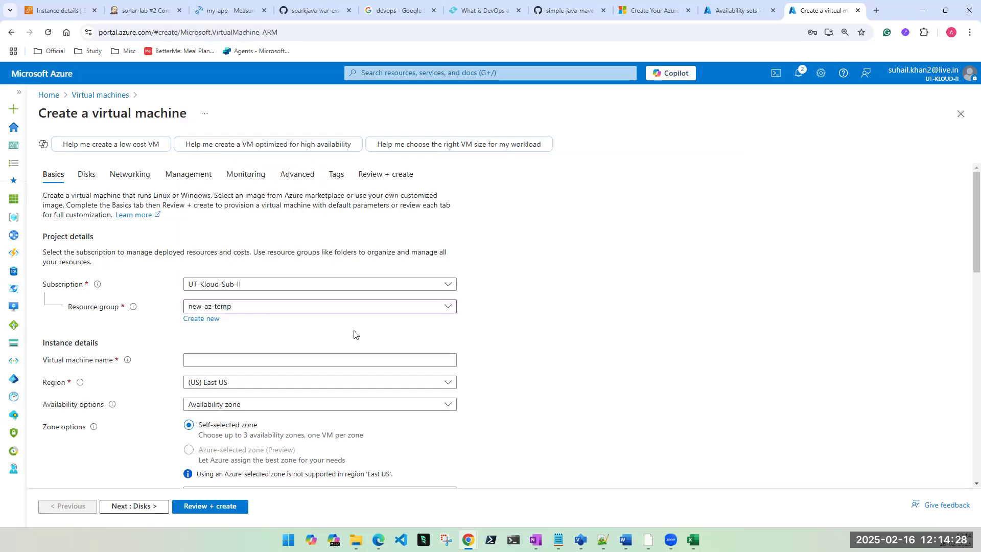
{"action": "left_click", "coordinate": [269, 361]}
{"action": "type", "text": "vm2"}
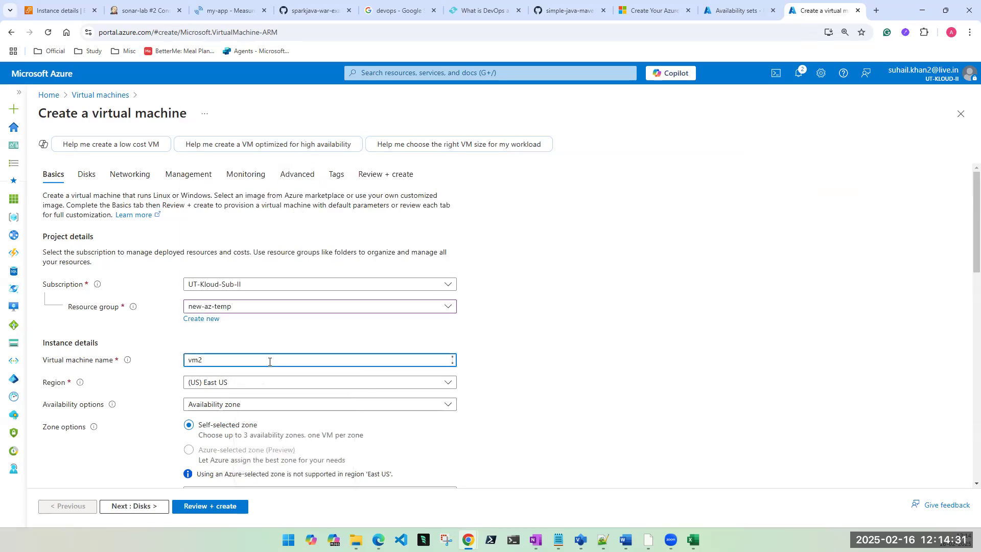
Step: Place vm2 in availability set first-az-set with Standard security type
{"action": "left_click", "coordinate": [273, 406]}
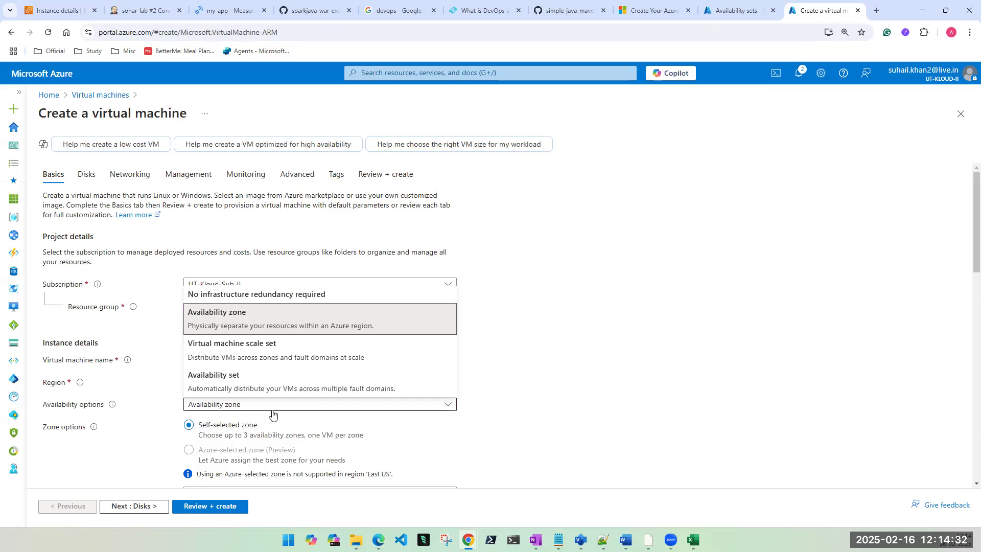
{"action": "left_click", "coordinate": [274, 388]}
{"action": "scroll", "coordinate": [631, 376], "scroll_direction": "down", "scroll_amount": 4}
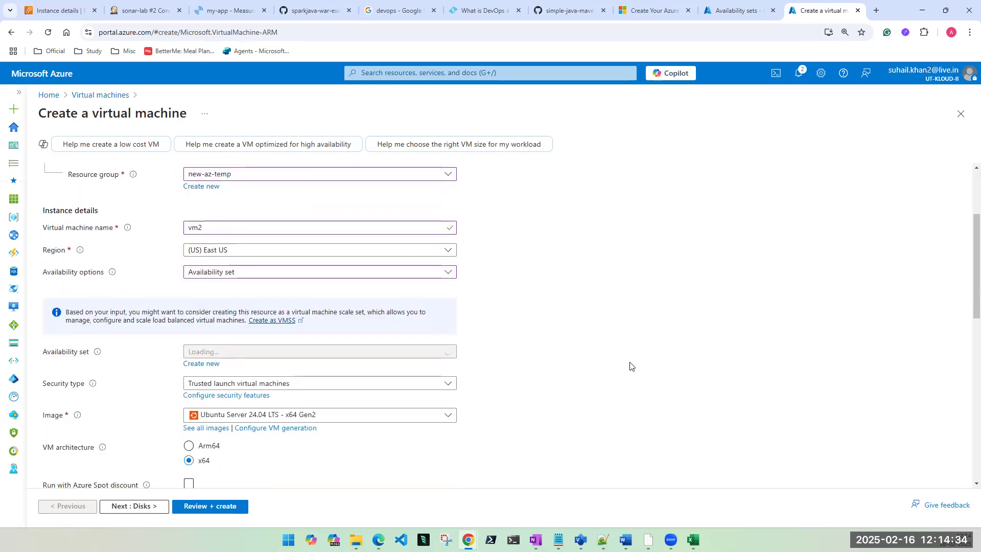
{"action": "left_click", "coordinate": [293, 281]}
{"action": "left_click", "coordinate": [263, 294]}
{"action": "left_click", "coordinate": [233, 311]}
{"action": "left_click", "coordinate": [225, 323]}
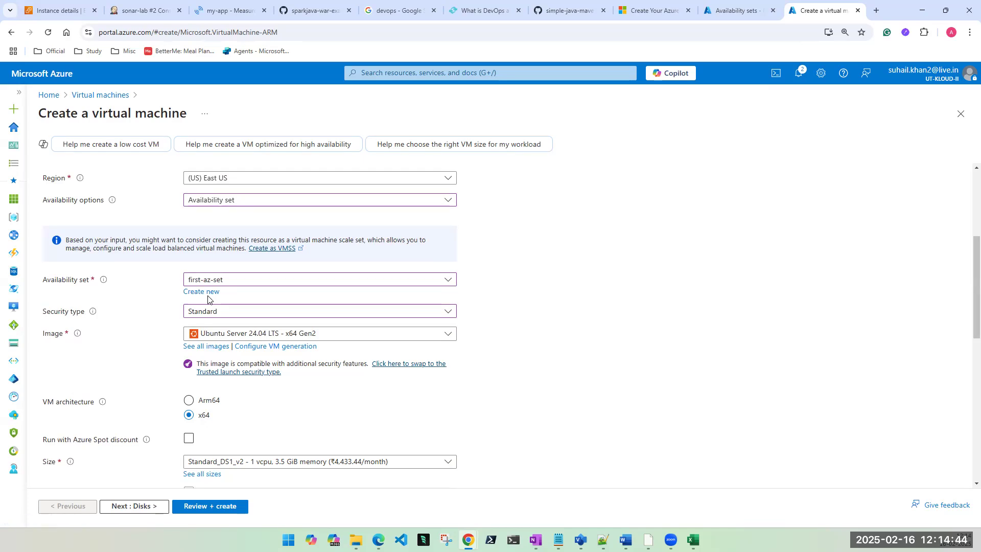
{"action": "scroll", "coordinate": [204, 307], "scroll_direction": "down", "scroll_amount": 5}
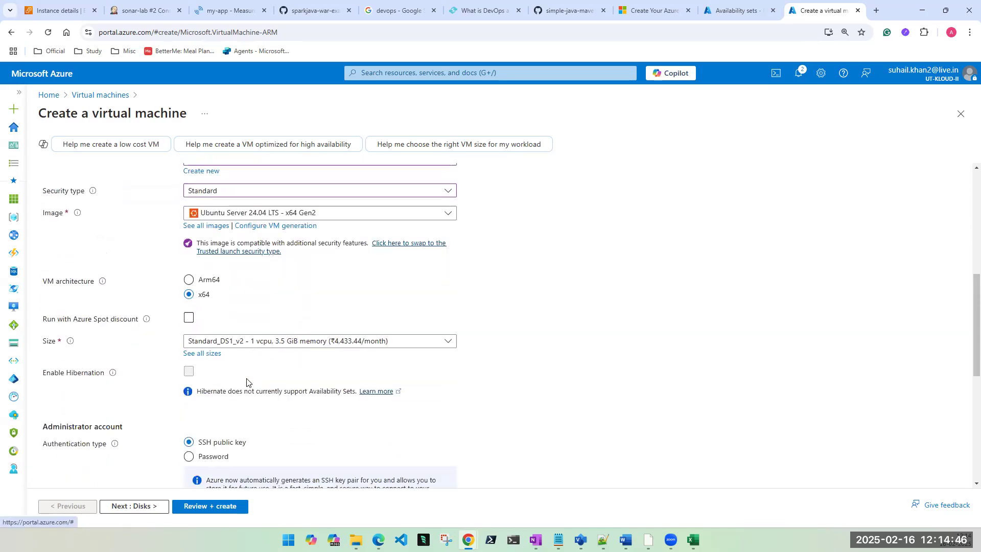
Step: Choose password authentication and enter the admin username and the matching password twice
{"action": "left_click", "coordinate": [200, 306]}
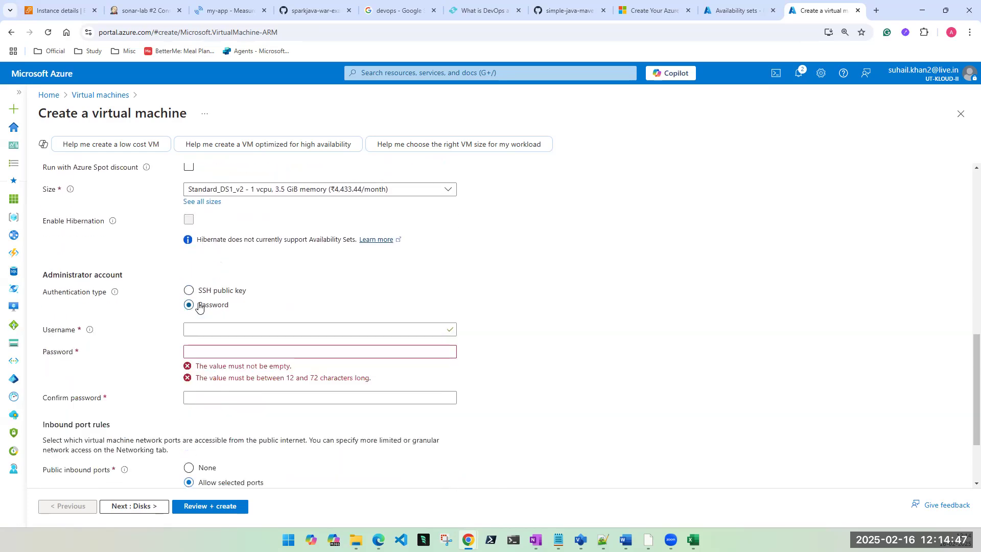
{"action": "left_click", "coordinate": [194, 333]}
{"action": "type", "text": "tapout"}
{"action": "key", "text": "Tab"}
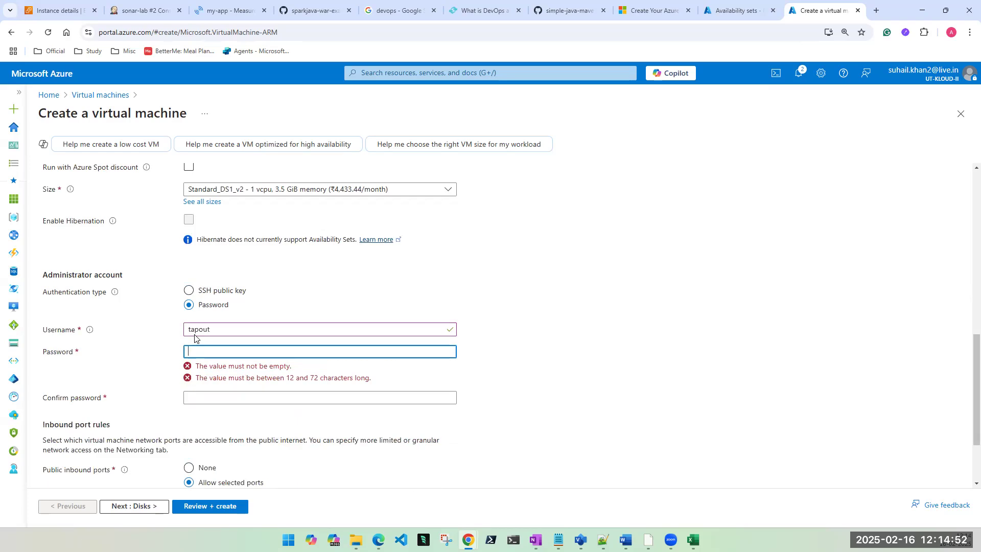
{"action": "type", "text": "•••••••••••••"}
{"action": "key", "text": "Tab"}
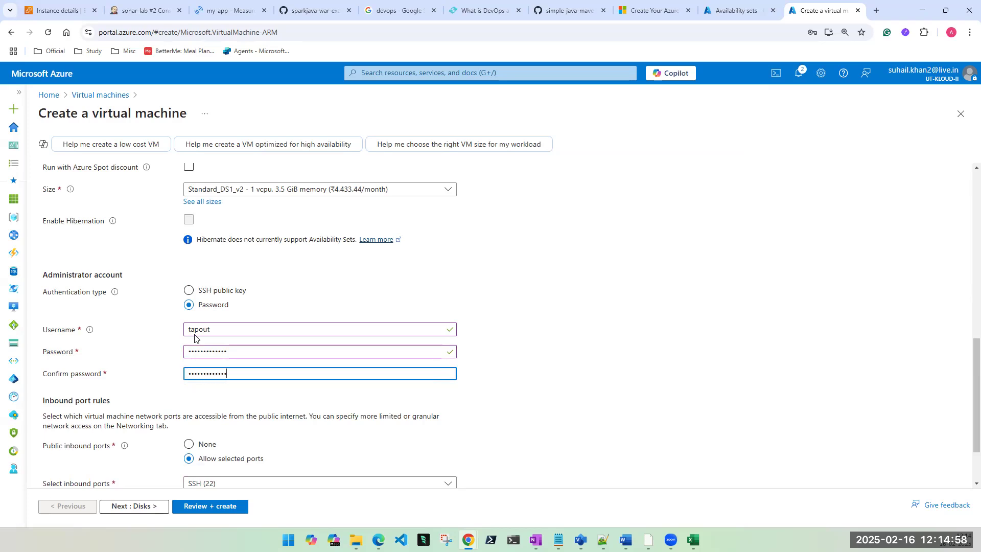
{"action": "scroll", "coordinate": [194, 338], "scroll_direction": "down", "scroll_amount": 1}
{"action": "double_click", "coordinate": [223, 303]}
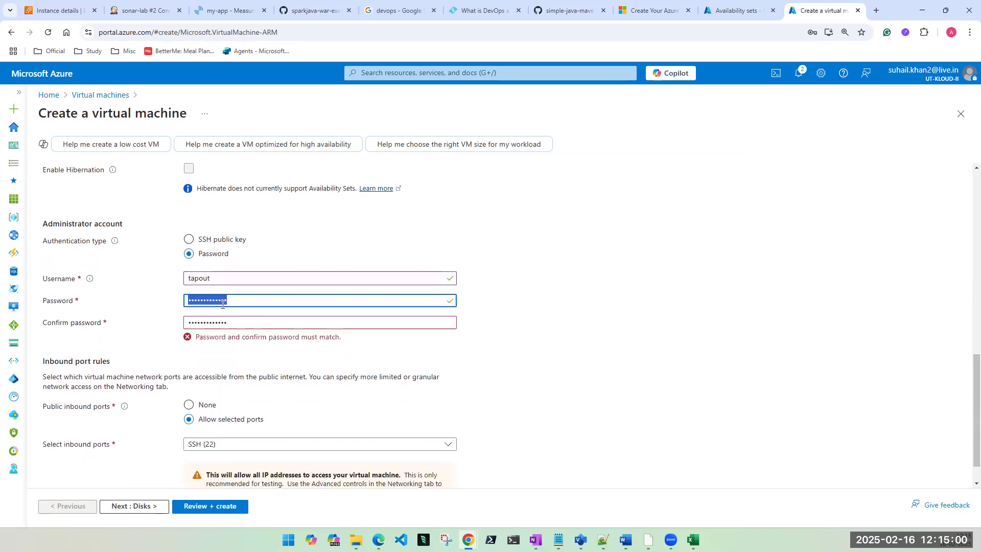
{"action": "type", "text": "•••••••••••••"}
{"action": "key", "text": "Tab"}
{"action": "type", "text": "•"}
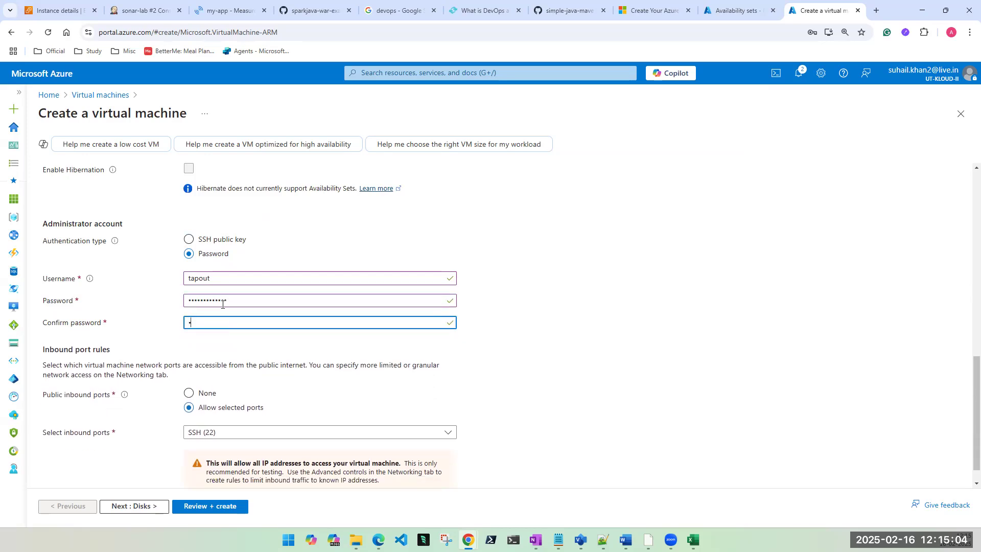
{"action": "type", "text": "••••••••••••"}
Step: Allow HTTP (80) and HTTPS (443) inbound ports and move on to Disks
{"action": "scroll", "coordinate": [222, 304], "scroll_direction": "down", "scroll_amount": 1}
{"action": "left_click", "coordinate": [204, 407]}
{"action": "left_click", "coordinate": [193, 422]}
{"action": "left_click", "coordinate": [193, 440]}
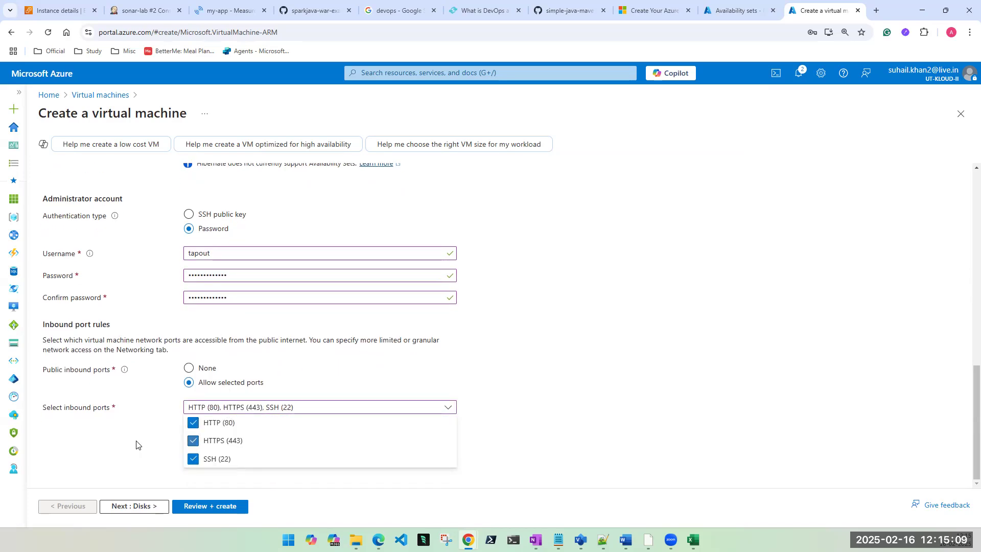
{"action": "left_click", "coordinate": [148, 508]}
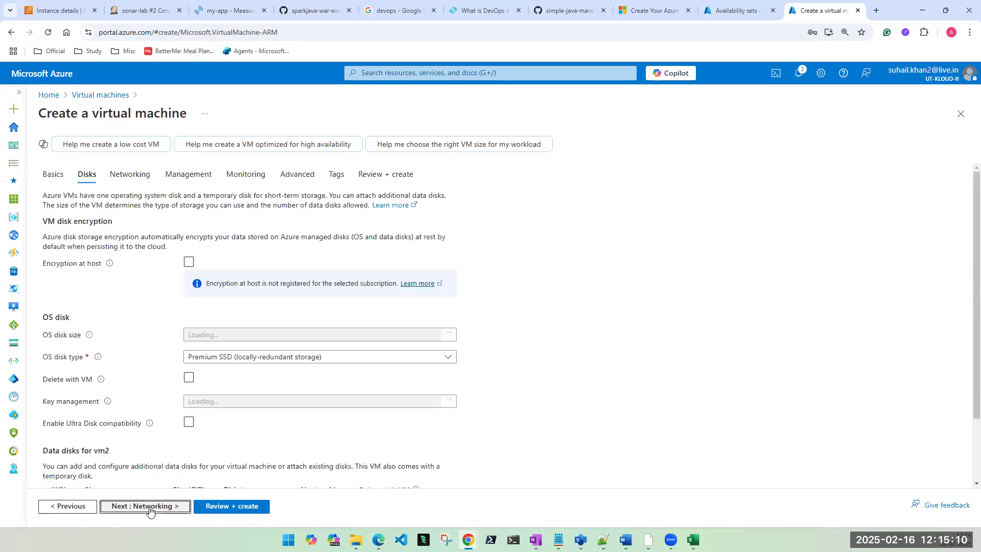
Step: Try Review + create, then inspect the virtual network choices on the Networking tab
{"action": "left_click", "coordinate": [237, 507]}
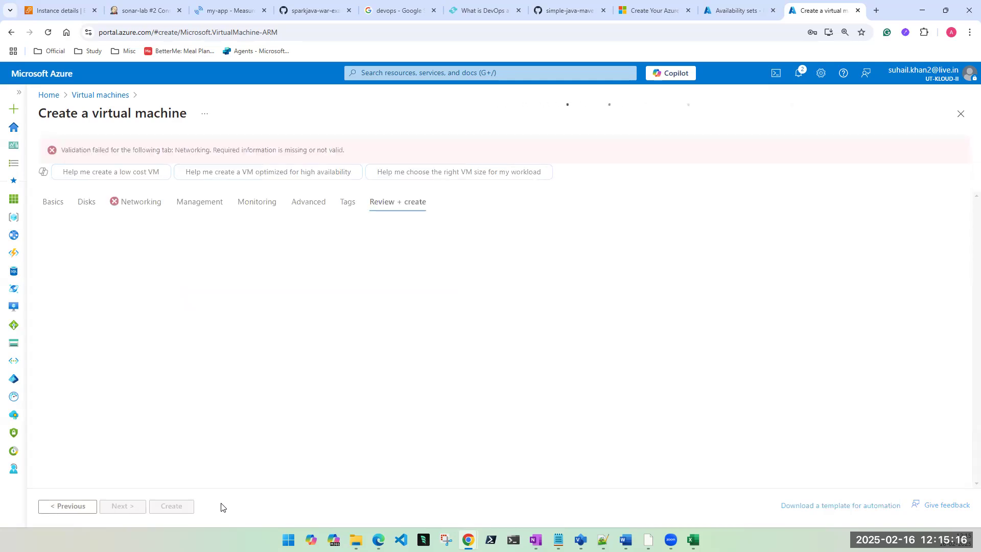
{"action": "left_click", "coordinate": [132, 200]}
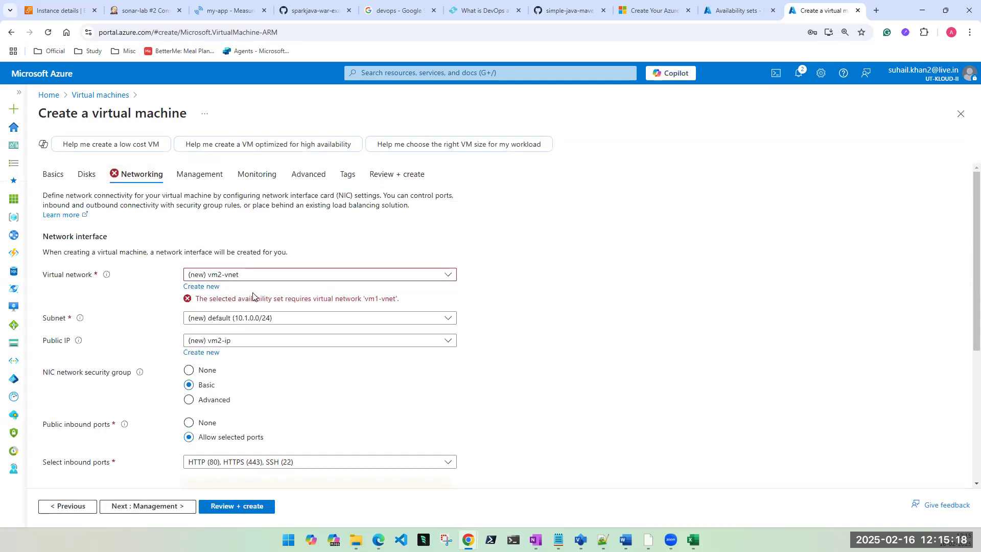
{"action": "left_click", "coordinate": [288, 277]}
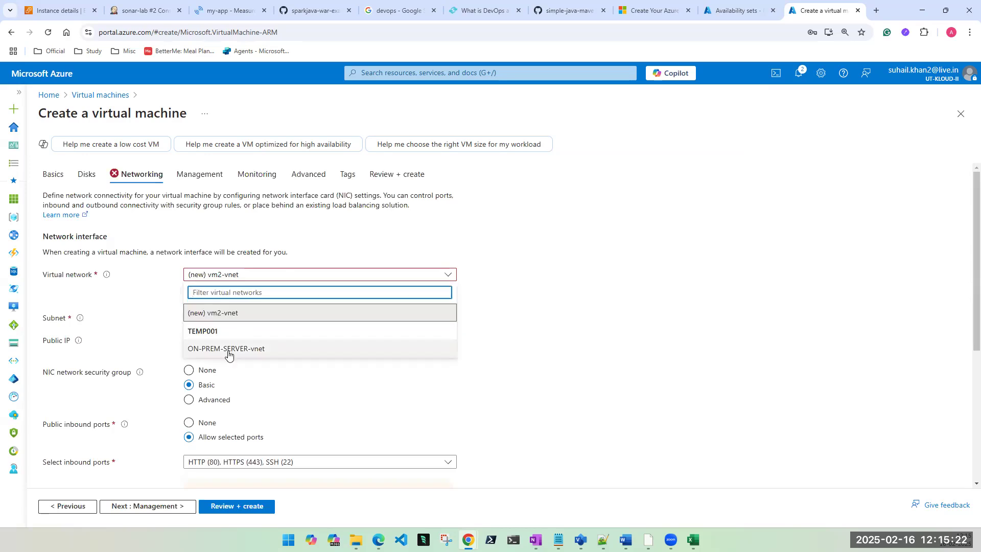
{"action": "left_click", "coordinate": [621, 333]}
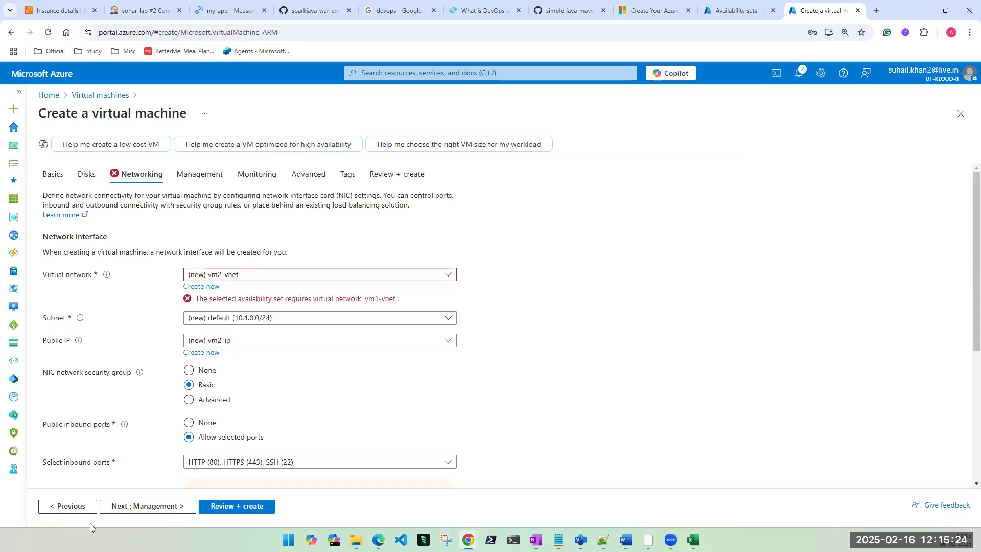
Step: Recheck vm2's virtual network options, then reload the page to discard the form
{"action": "left_click", "coordinate": [68, 505]}
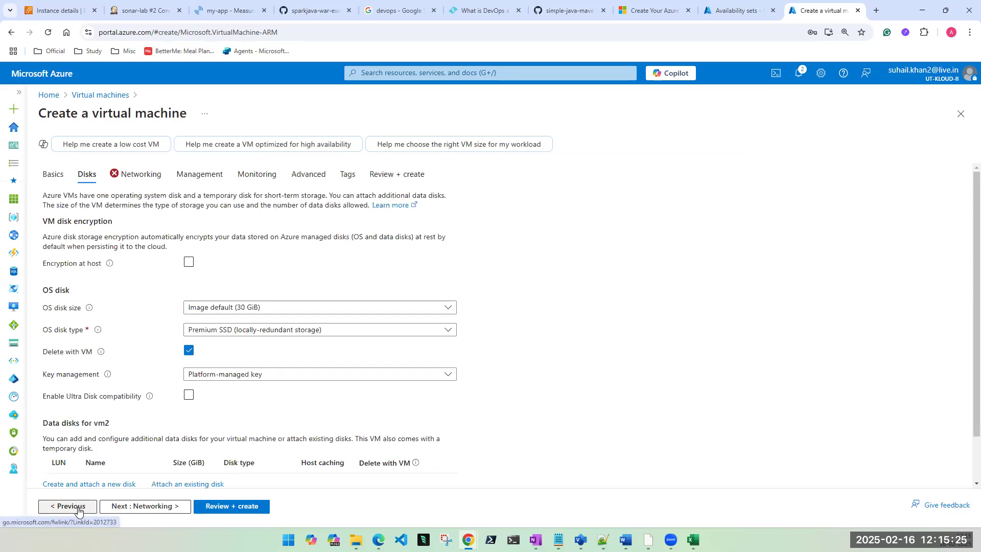
{"action": "left_click", "coordinate": [131, 181]}
{"action": "left_click", "coordinate": [254, 281]}
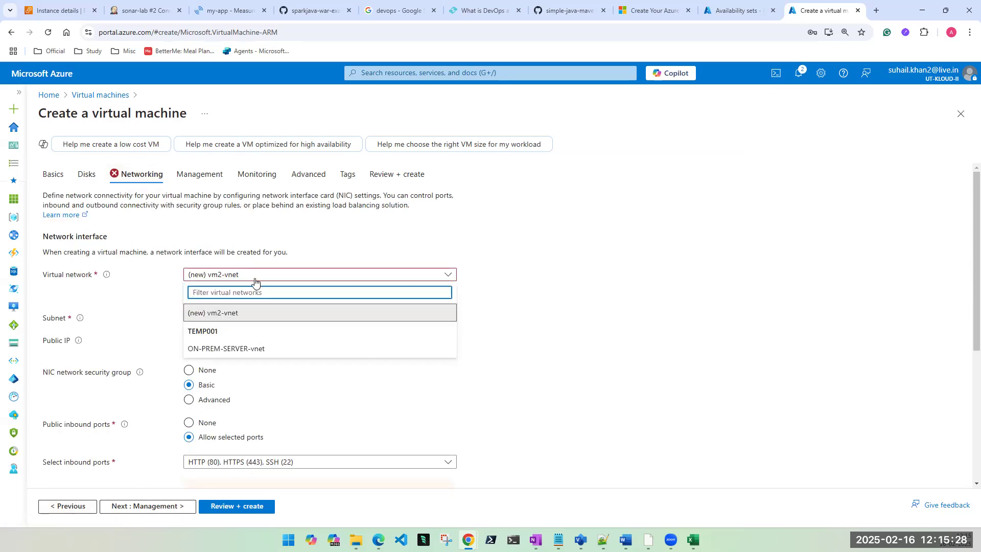
{"action": "left_click", "coordinate": [721, 312]}
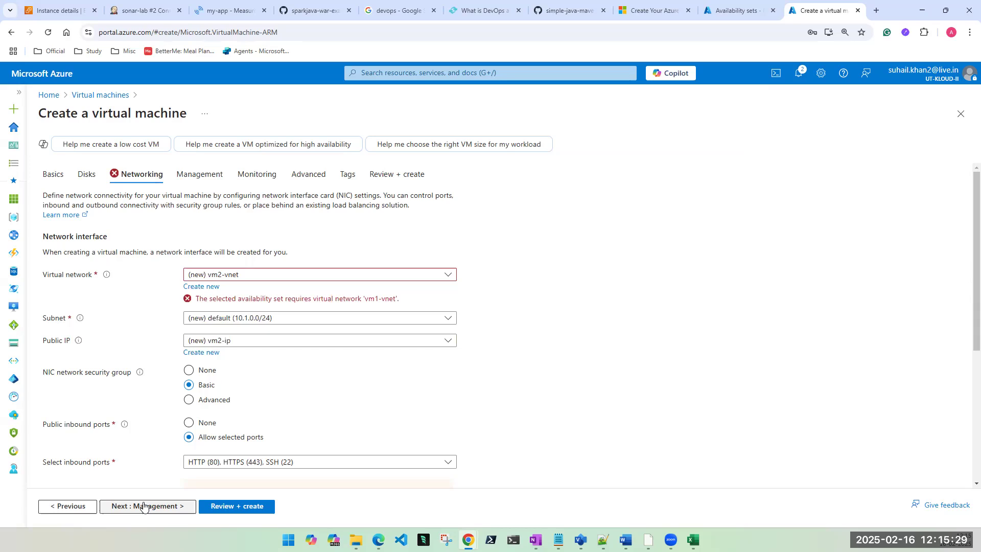
{"action": "left_click", "coordinate": [68, 506]}
{"action": "left_click", "coordinate": [136, 175]}
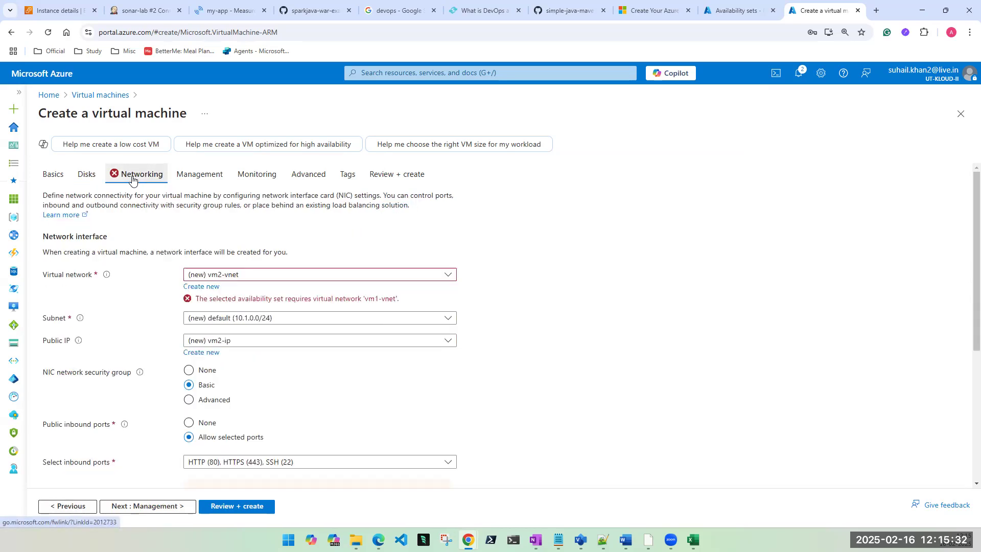
{"action": "left_click", "coordinate": [237, 274]}
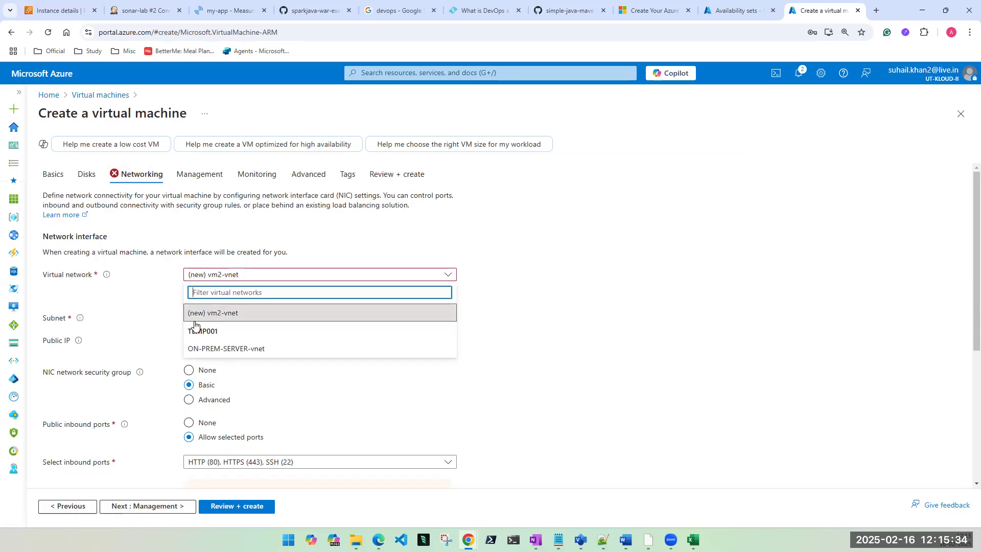
{"action": "left_click", "coordinate": [49, 34]}
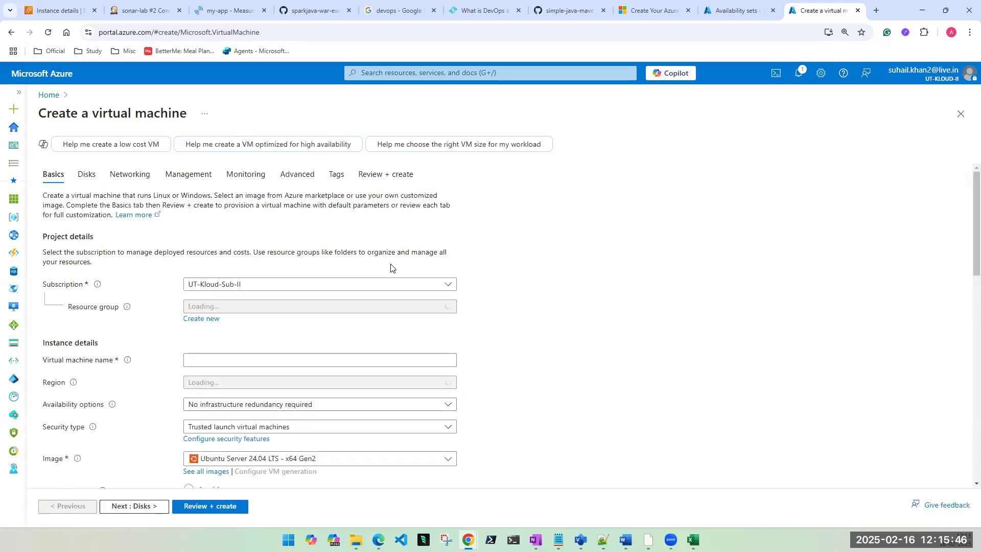
Step: Refill the form with resource group new-az-temp and VM name vm2
{"action": "left_click", "coordinate": [223, 309]}
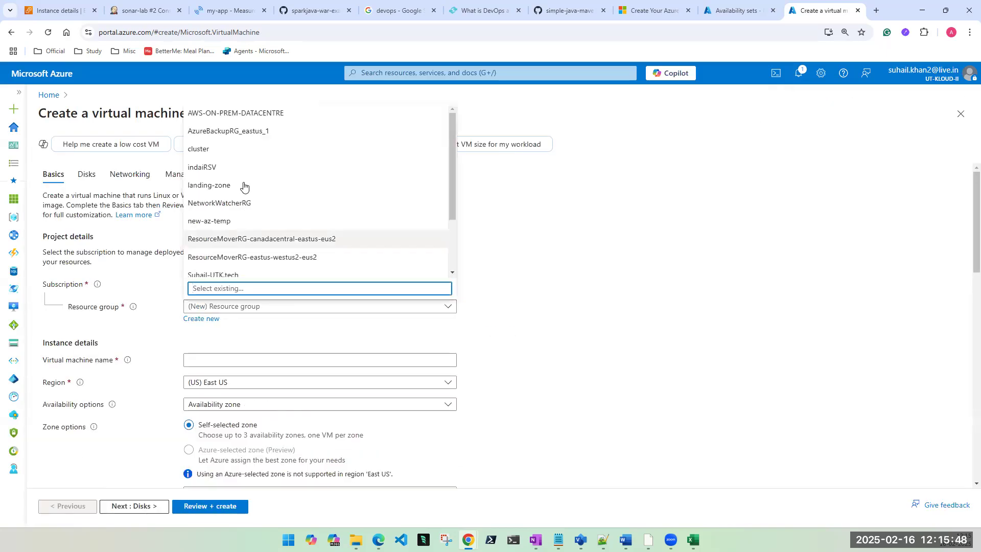
{"action": "scroll", "coordinate": [224, 175], "scroll_direction": "down", "scroll_amount": 1}
{"action": "left_click", "coordinate": [224, 175]}
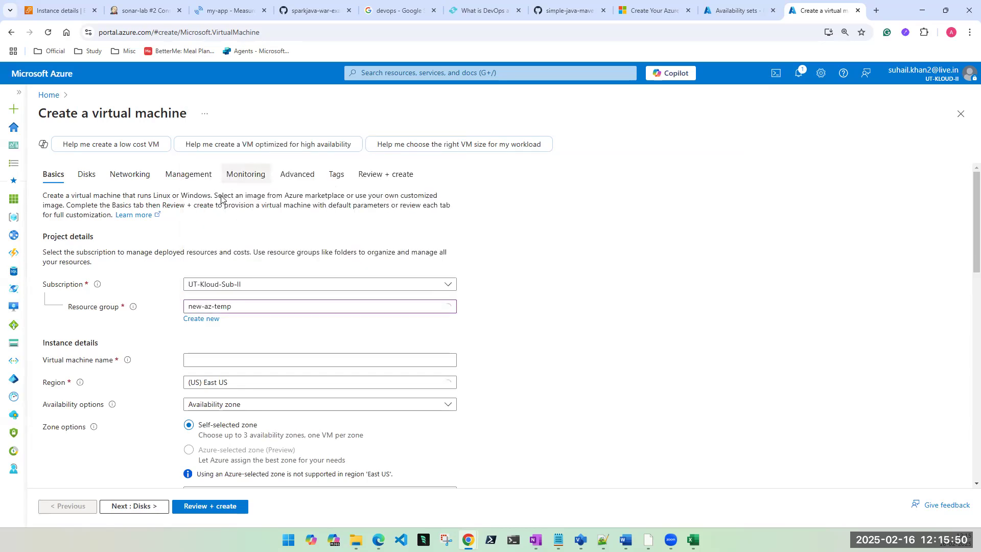
{"action": "left_click", "coordinate": [227, 363]}
{"action": "type", "text": "vm2"}
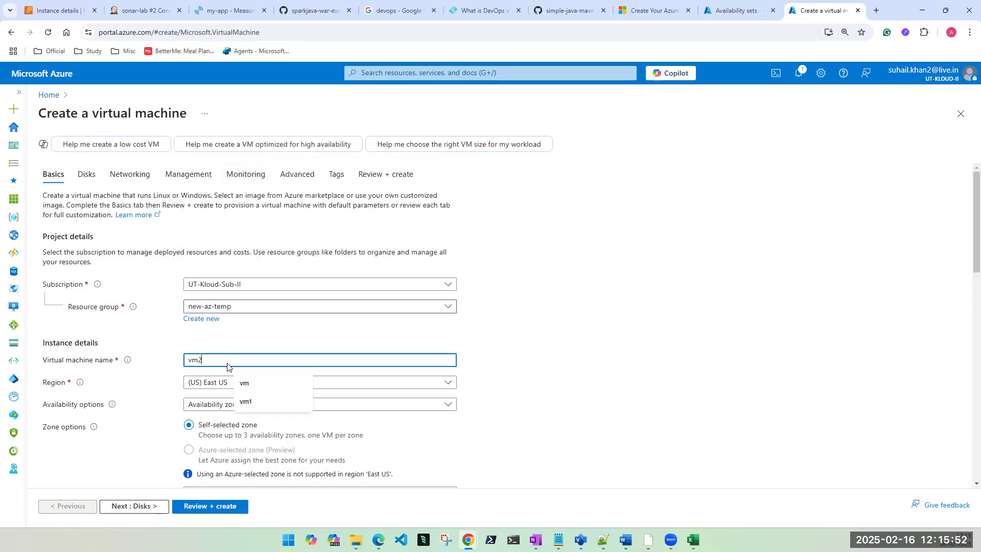
{"action": "scroll", "coordinate": [230, 360], "scroll_direction": "down", "scroll_amount": 1}
Step: Set the availability option to Availability set with first-az-set
{"action": "left_click", "coordinate": [231, 354]}
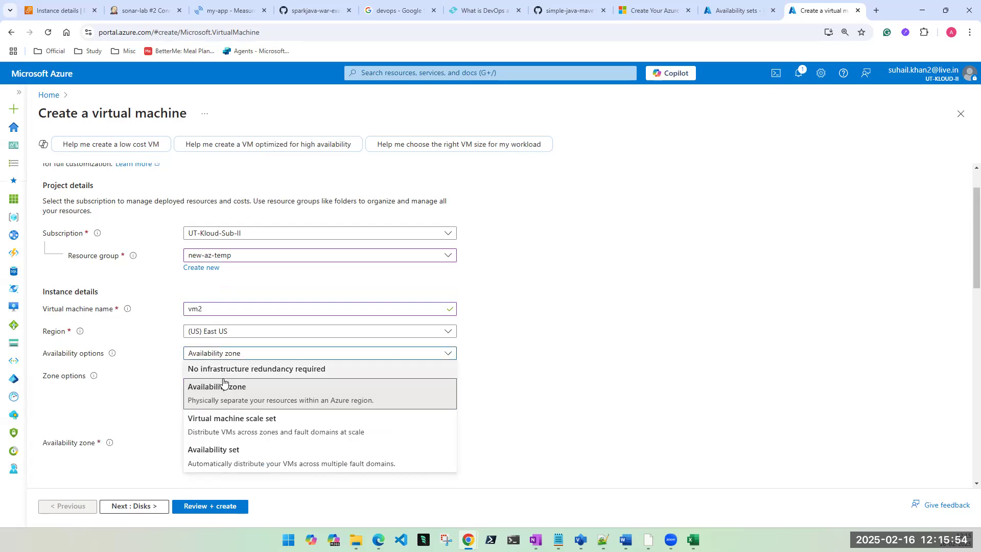
{"action": "left_click", "coordinate": [221, 461]}
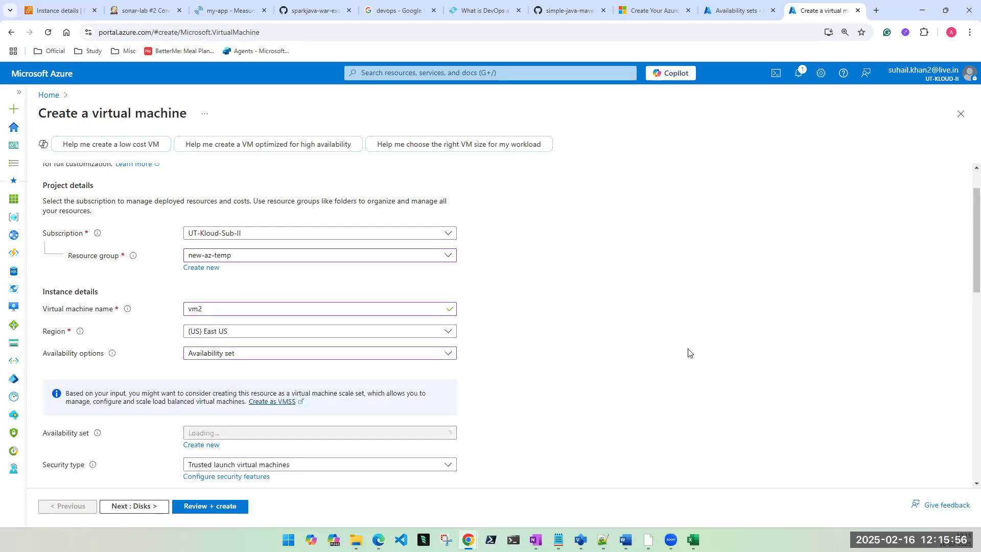
{"action": "scroll", "coordinate": [684, 353], "scroll_direction": "down", "scroll_amount": 3}
{"action": "left_click", "coordinate": [357, 280]}
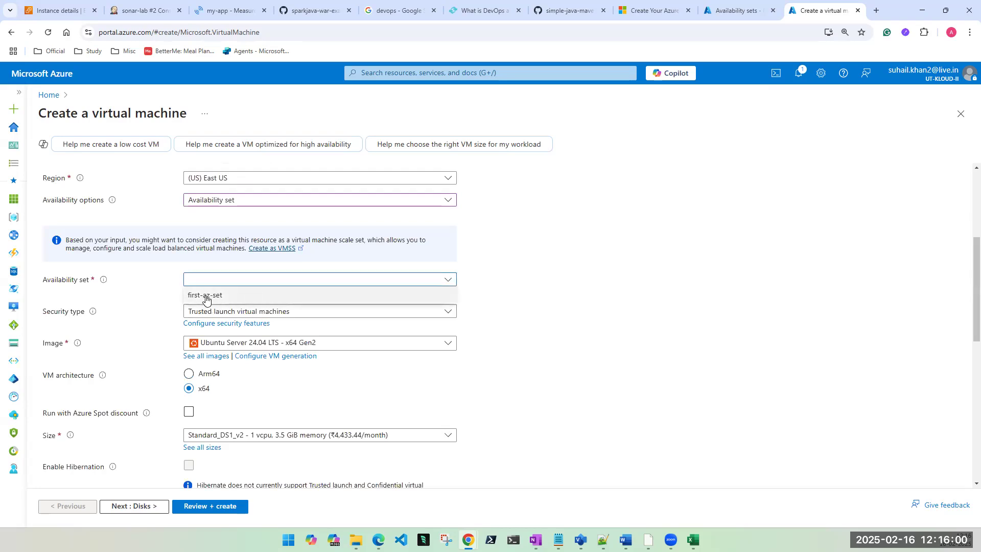
{"action": "left_click", "coordinate": [206, 296]}
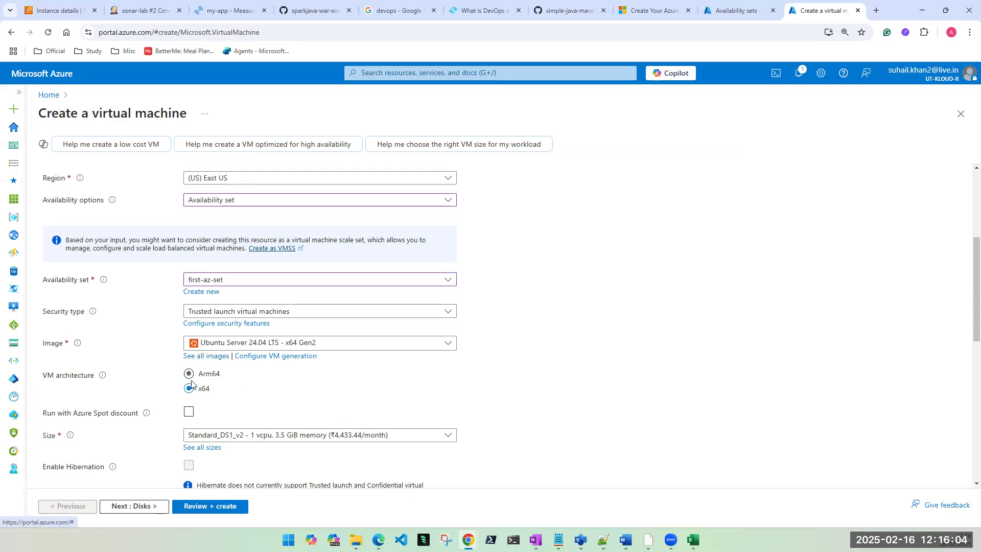
{"action": "scroll", "coordinate": [297, 439], "scroll_direction": "down", "scroll_amount": 4}
Step: Use password login with the admin username and matching passwords, then continue to Disks
{"action": "left_click", "coordinate": [199, 338]}
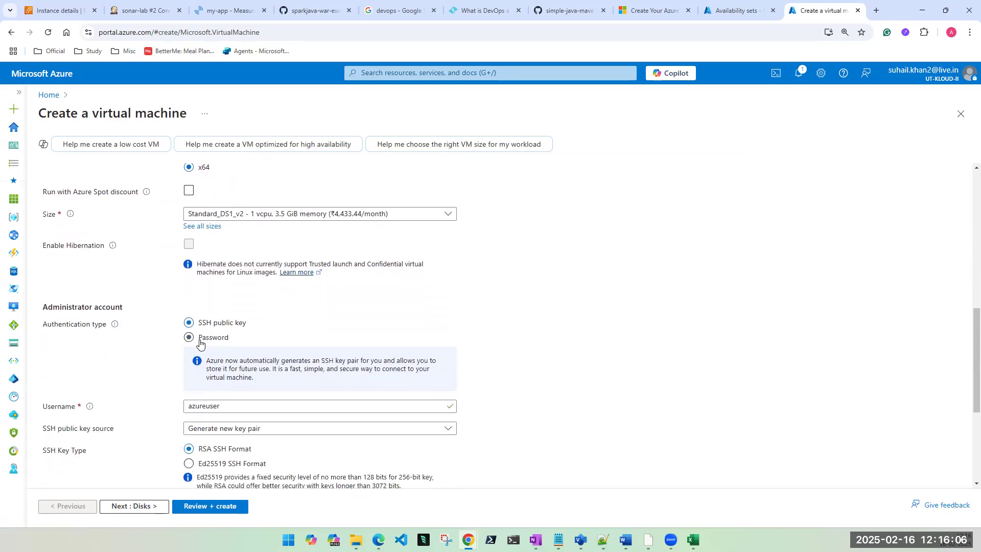
{"action": "left_click", "coordinate": [214, 360]}
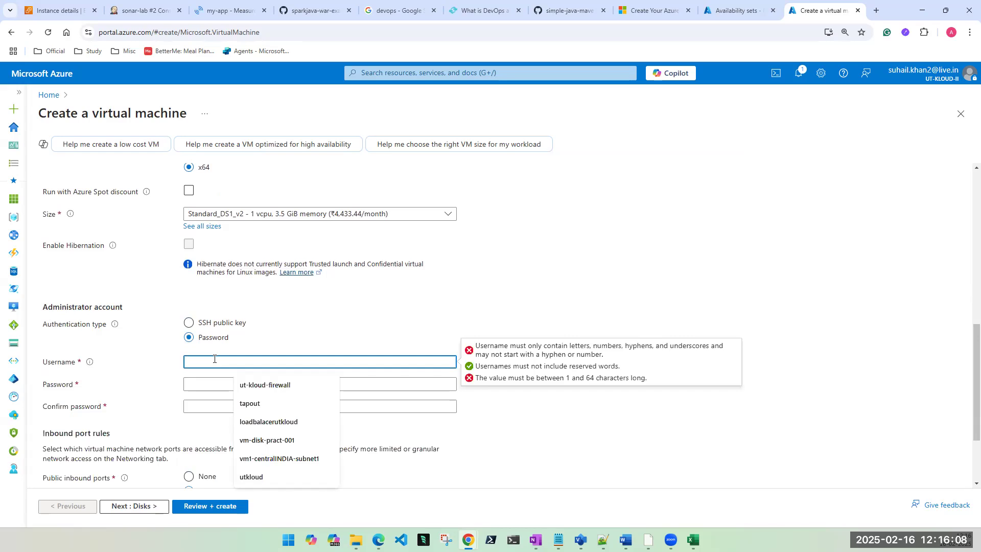
{"action": "type", "text": "tapout"}
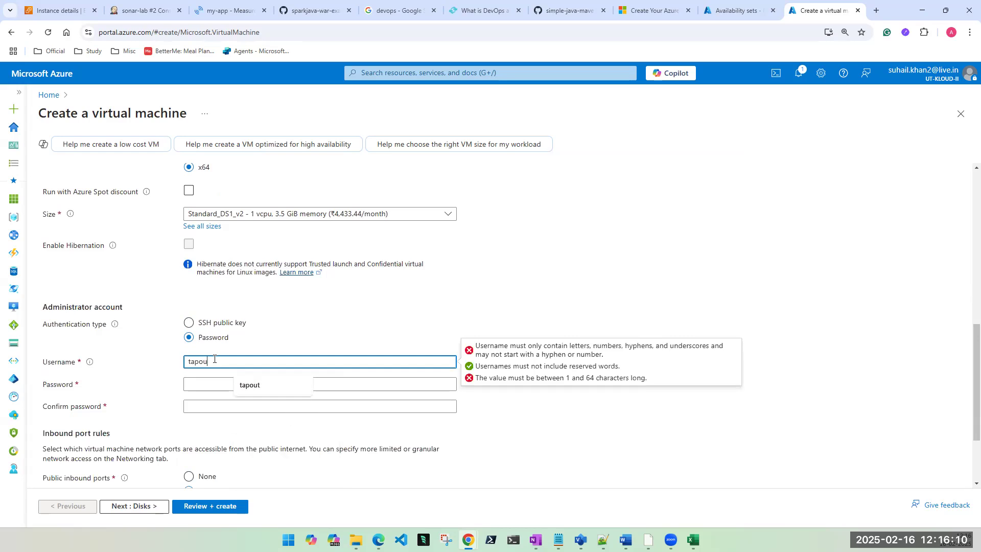
{"action": "key", "text": "Tab"}
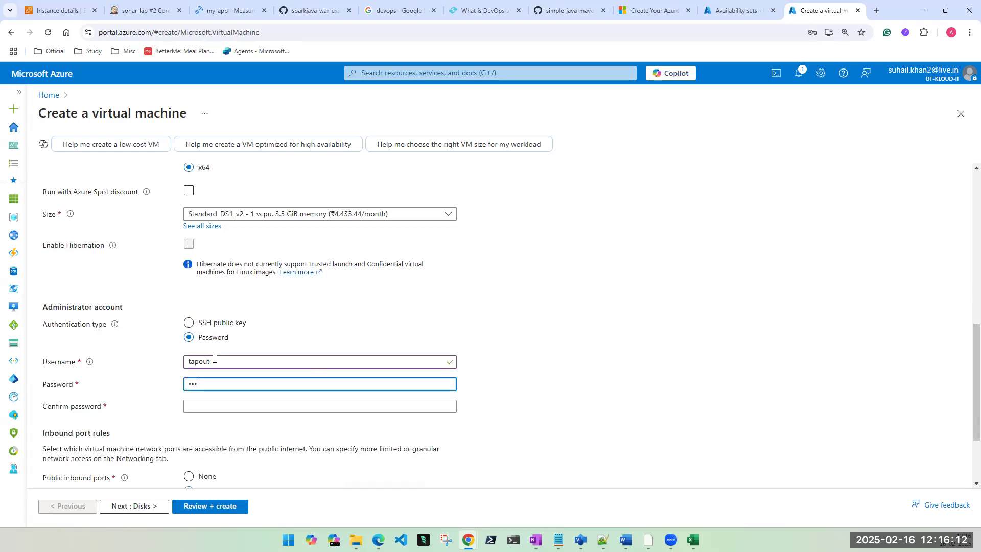
{"action": "key", "text": "Tab"}
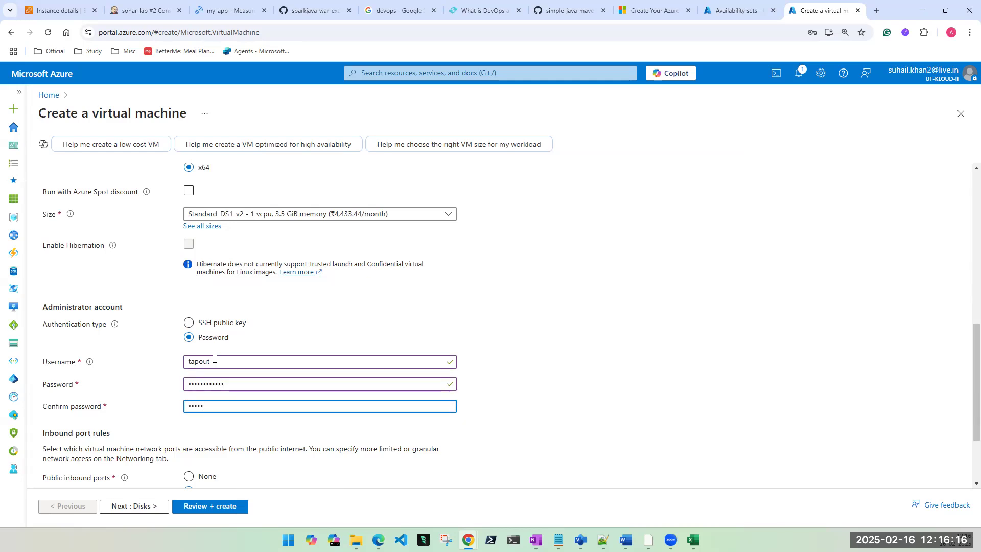
{"action": "type", "text": "•••••••••••••"}
{"action": "double_click", "coordinate": [212, 384]}
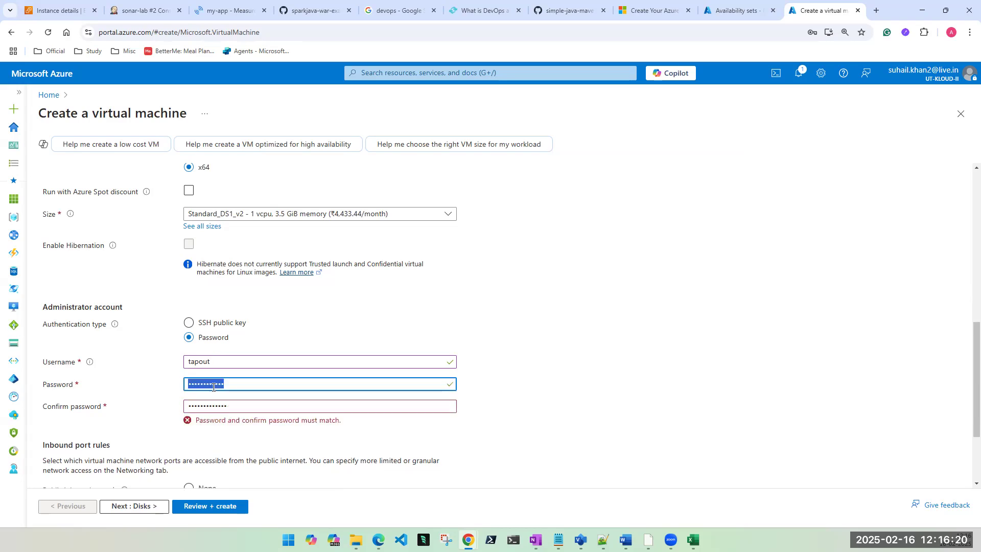
{"action": "type", "text": "•••"}
{"action": "key", "text": "BackSpace"}
{"action": "key", "text": "BackSpace"}
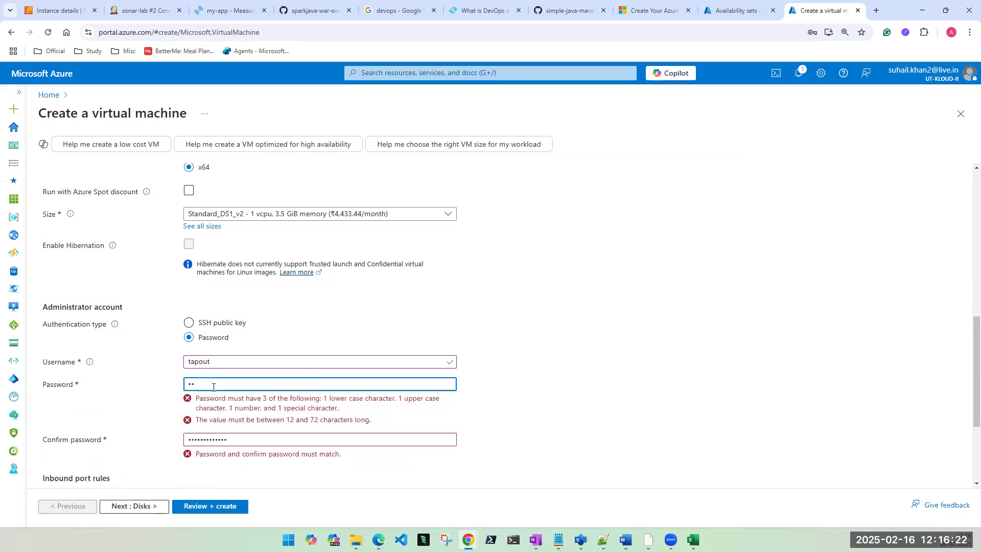
{"action": "type", "text": "•"}
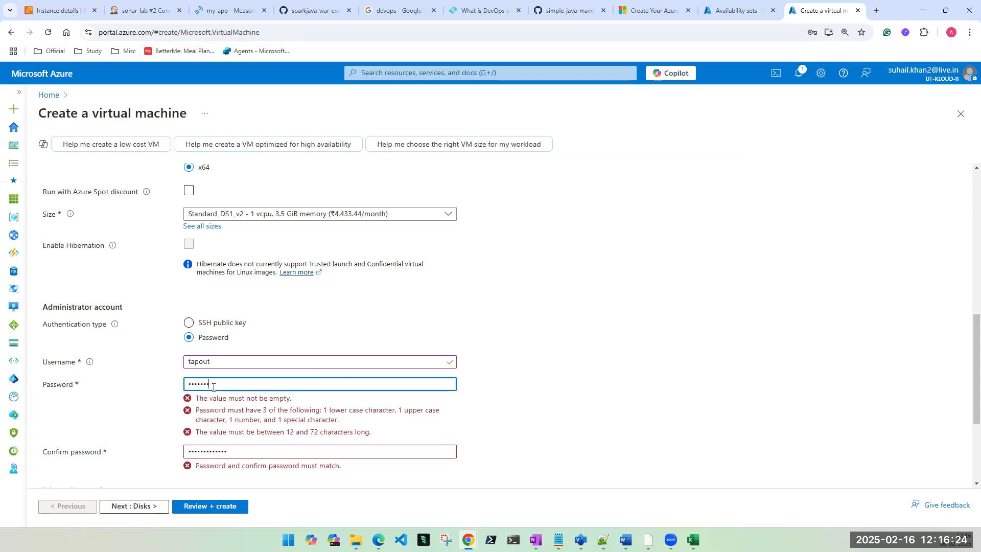
{"action": "type", "text": "••••••••••••"}
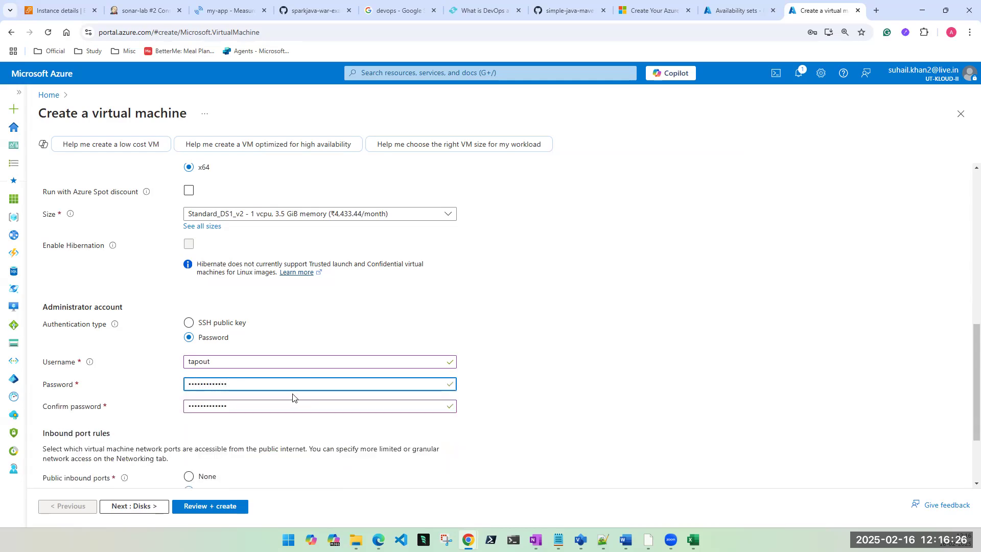
{"action": "scroll", "coordinate": [307, 399], "scroll_direction": "down", "scroll_amount": 2}
{"action": "left_click", "coordinate": [149, 507]}
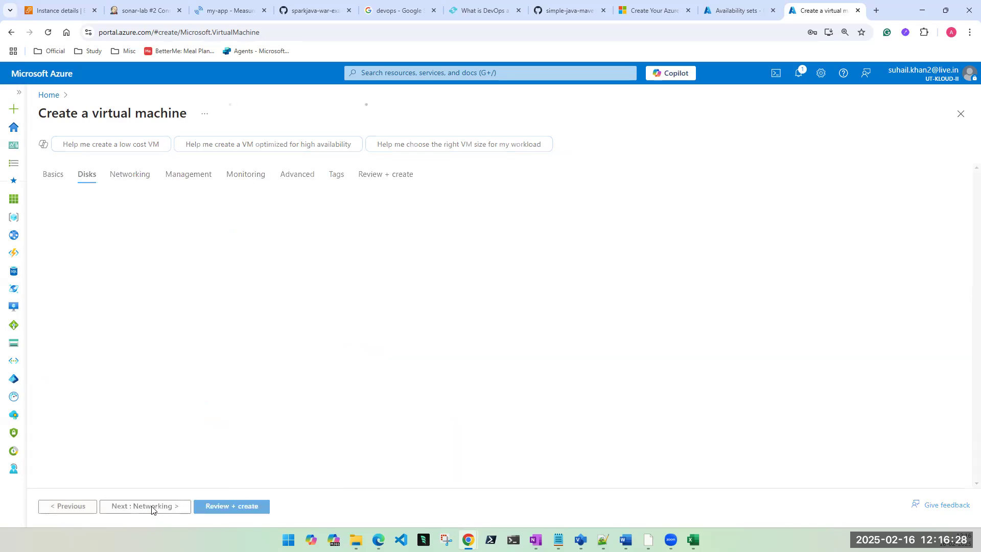
Step: Pass validation and create vm2, then bring the Excel domain grid forward
{"action": "left_click", "coordinate": [152, 506]}
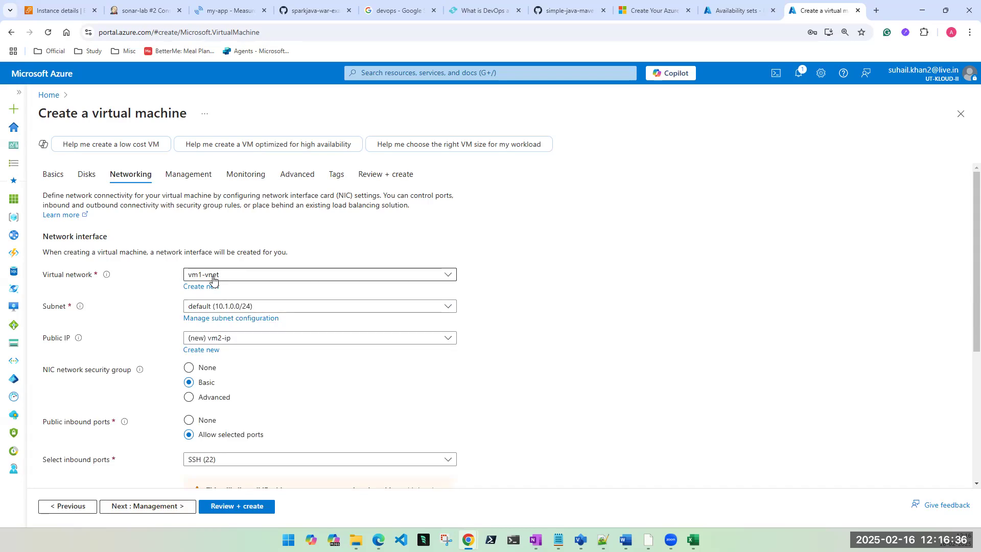
{"action": "left_click", "coordinate": [242, 508]}
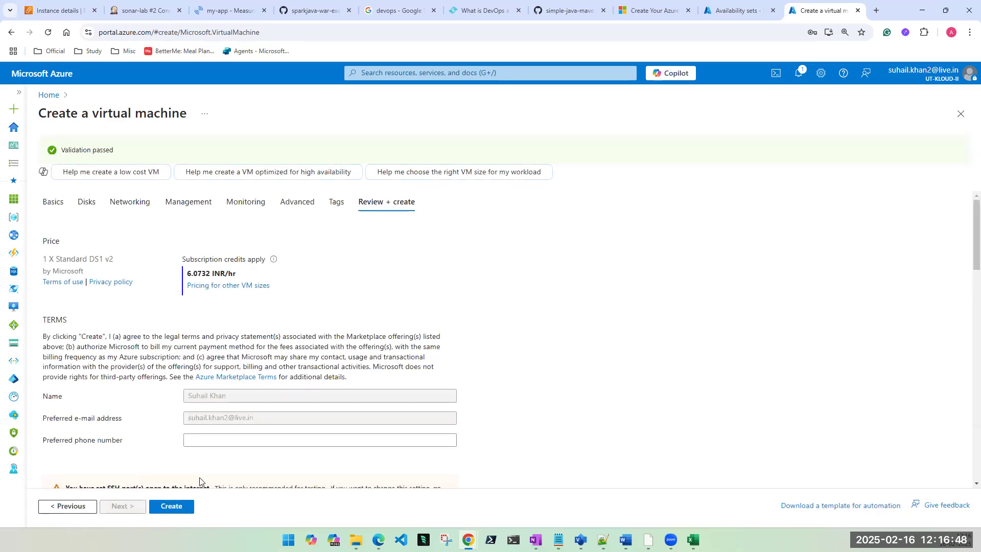
{"action": "left_click", "coordinate": [184, 504]}
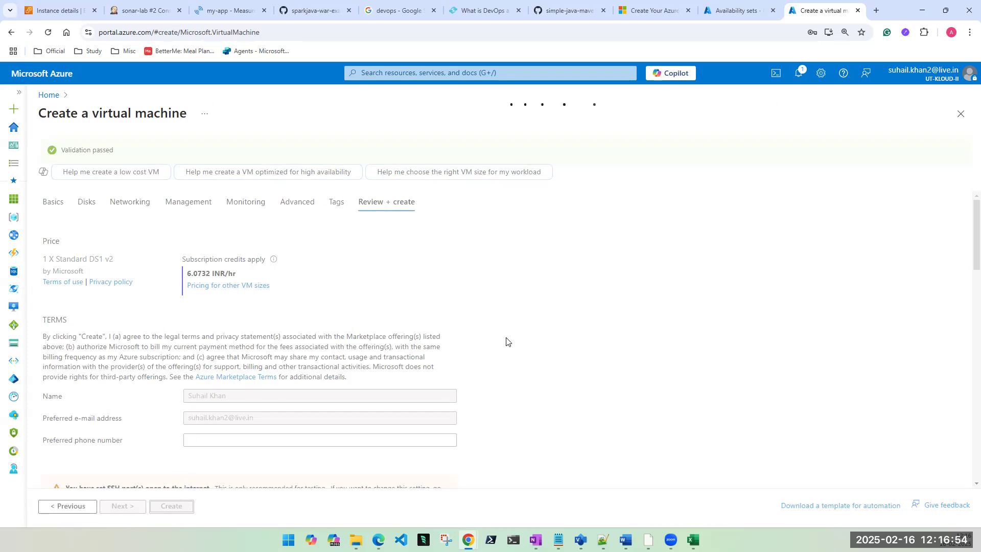
{"action": "left_click", "coordinate": [693, 539]}
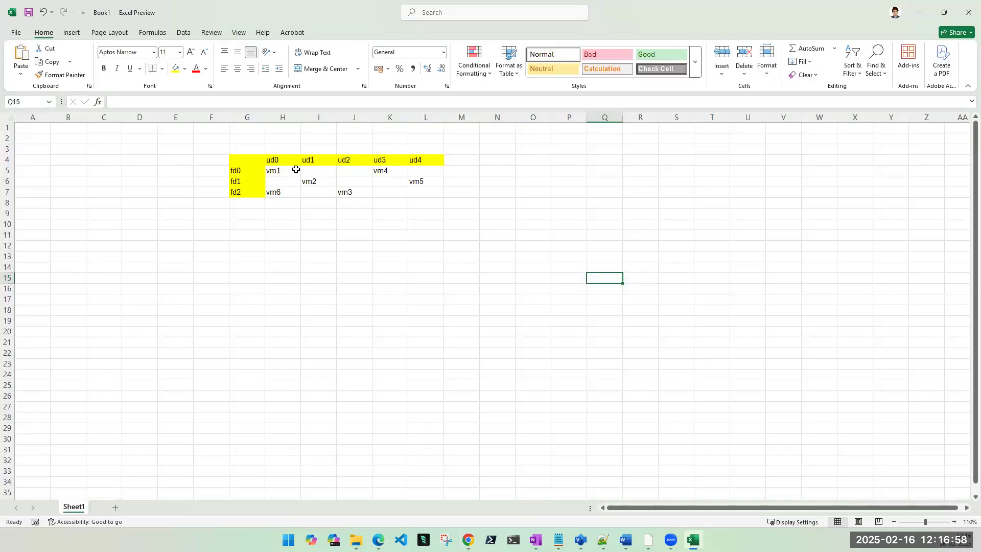
Step: Delete grid row 7 holding fd2, vm6 and vm3
{"action": "left_click", "coordinate": [7, 203]}
{"action": "left_click", "coordinate": [7, 191]}
{"action": "right_click", "coordinate": [8, 191]}
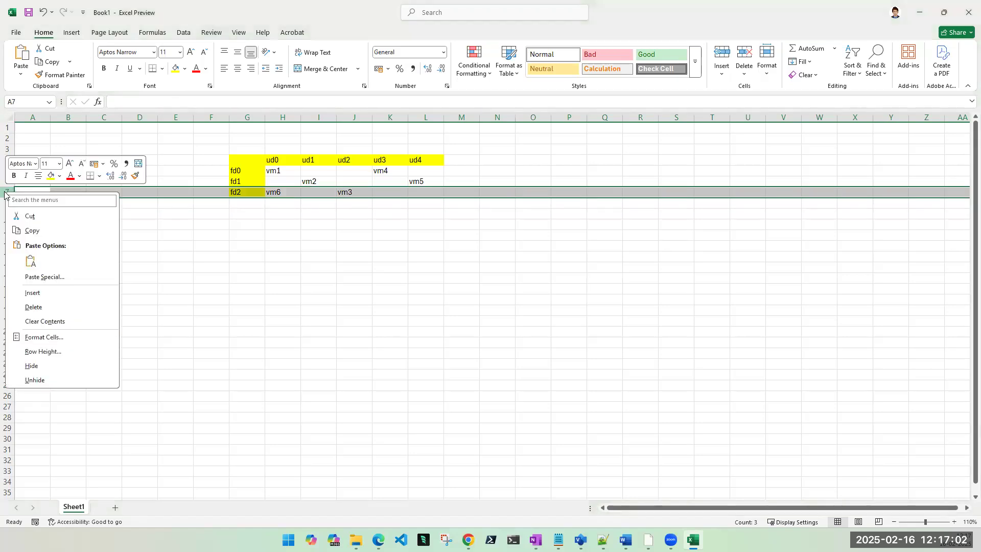
{"action": "left_click", "coordinate": [43, 307]}
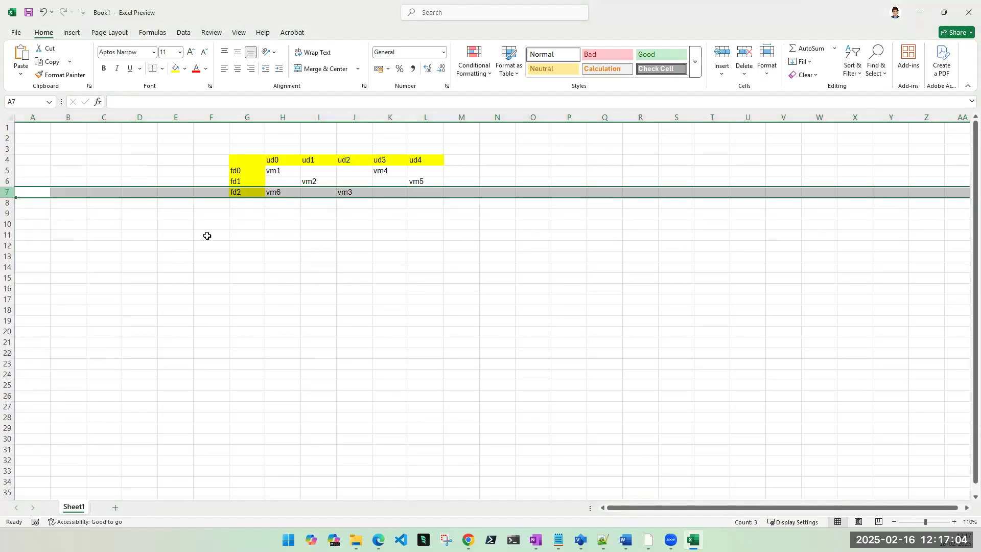
Step: Delete columns K and L (ud3, vm4), check vm1 in H5 and vm2 in I6, then minimize Excel
{"action": "left_click", "coordinate": [388, 115]}
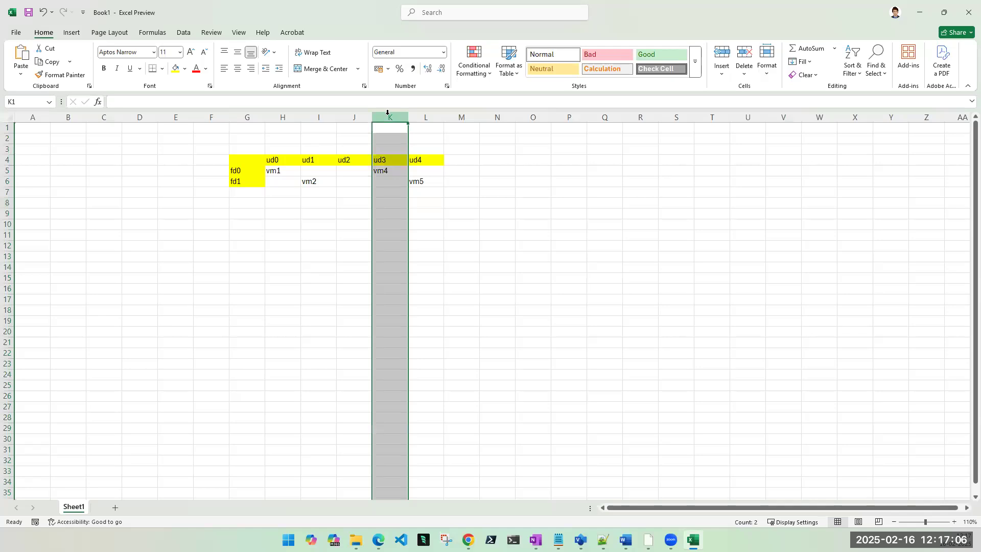
{"action": "left_click", "coordinate": [420, 115], "text": "ctrl"}
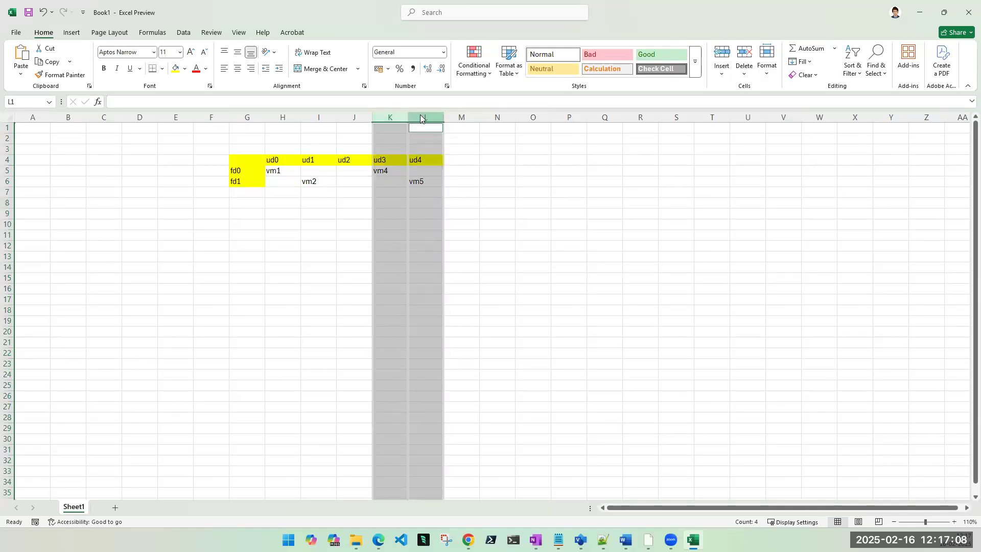
{"action": "right_click", "coordinate": [420, 116]}
{"action": "left_click", "coordinate": [463, 230]}
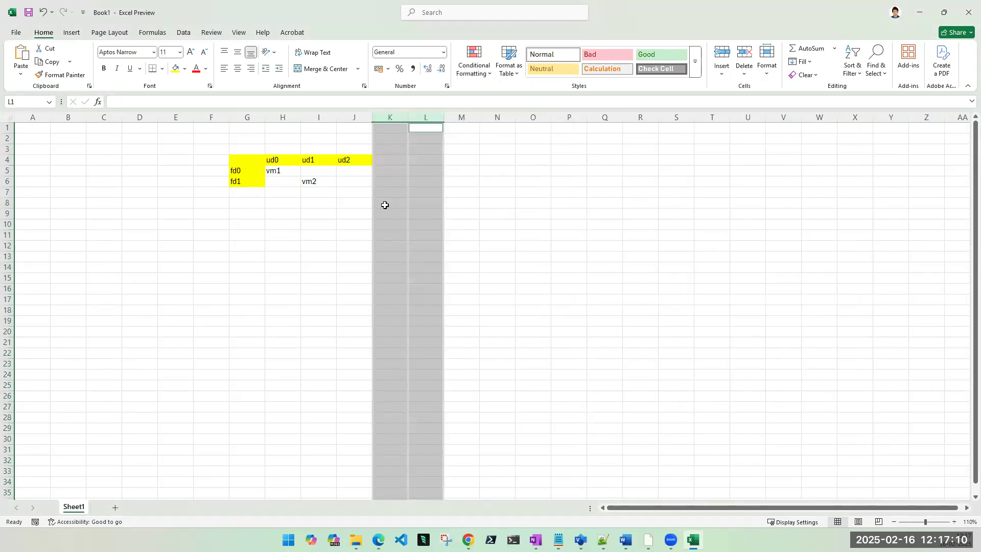
{"action": "left_click", "coordinate": [332, 192]}
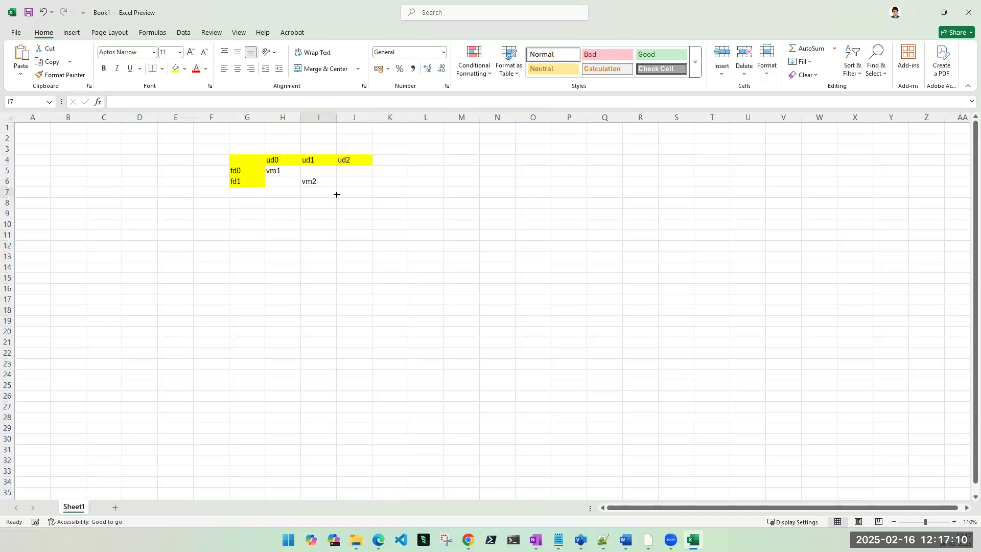
{"action": "left_click", "coordinate": [276, 171]}
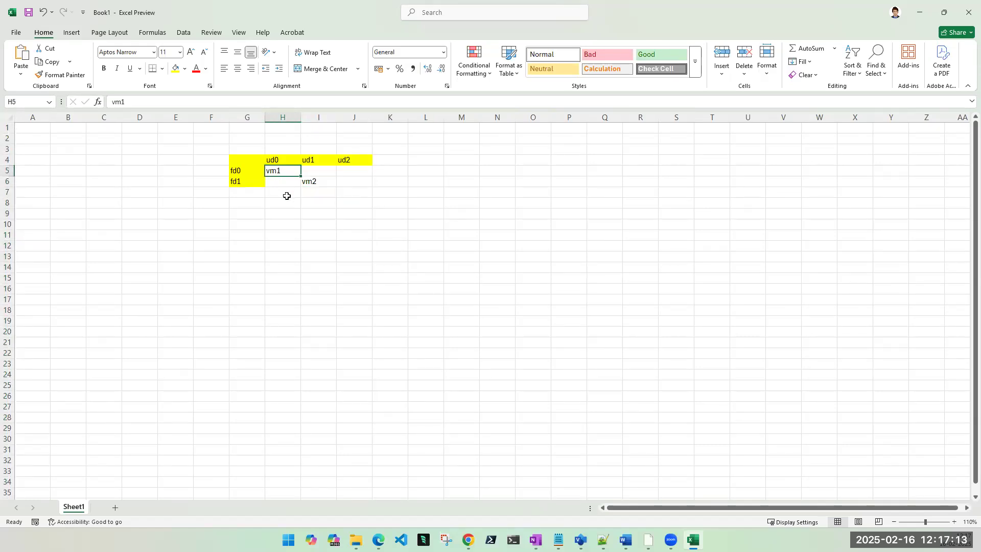
{"action": "left_click", "coordinate": [316, 183]}
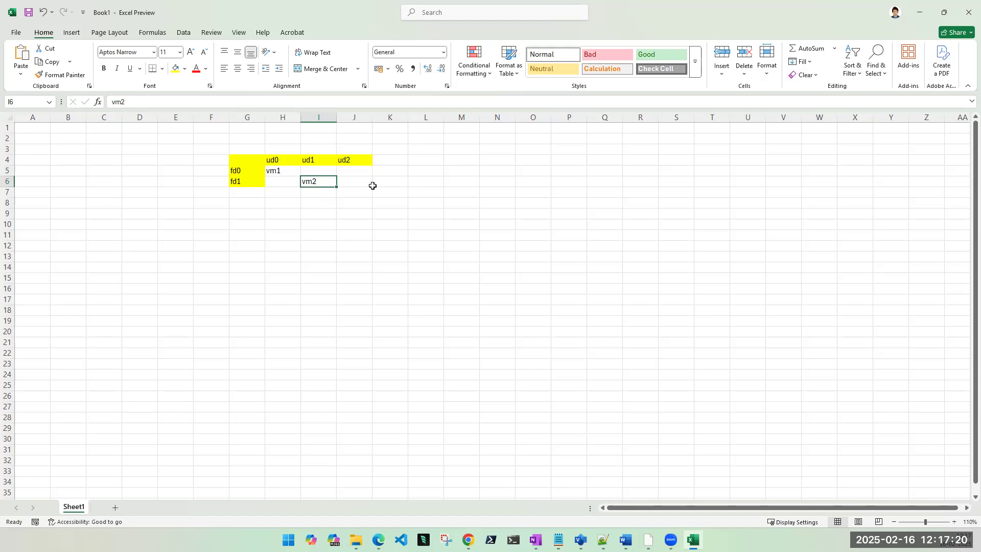
{"action": "left_click", "coordinate": [919, 13]}
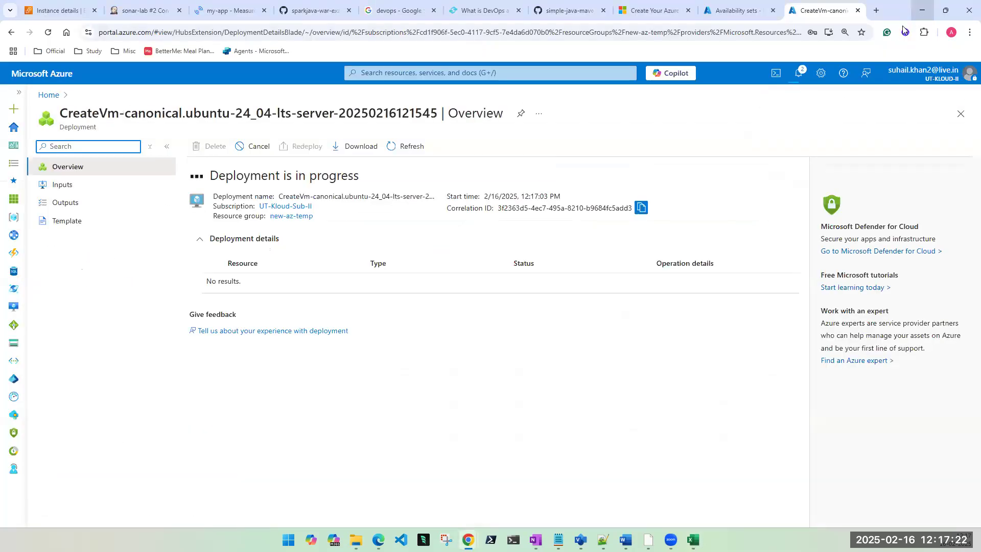
Step: Check the first-az-set availability set, then return to the vm2 deployment page
{"action": "left_click", "coordinate": [715, 14]}
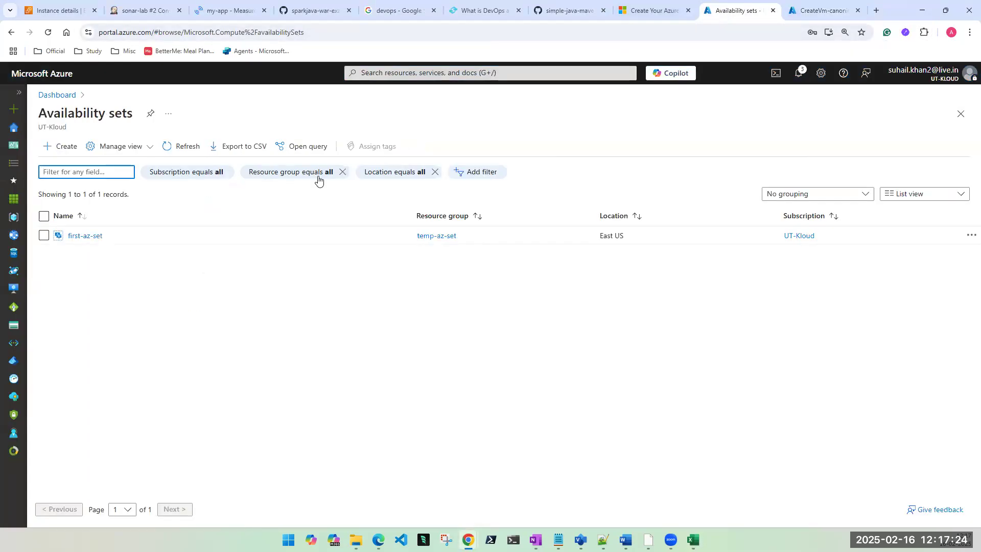
{"action": "left_click", "coordinate": [85, 240]}
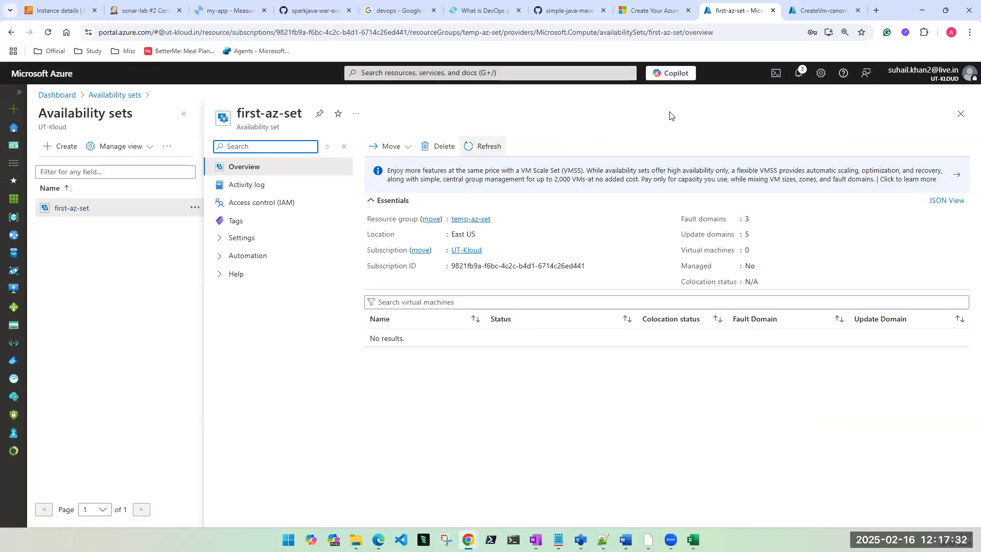
{"action": "left_click", "coordinate": [826, 12]}
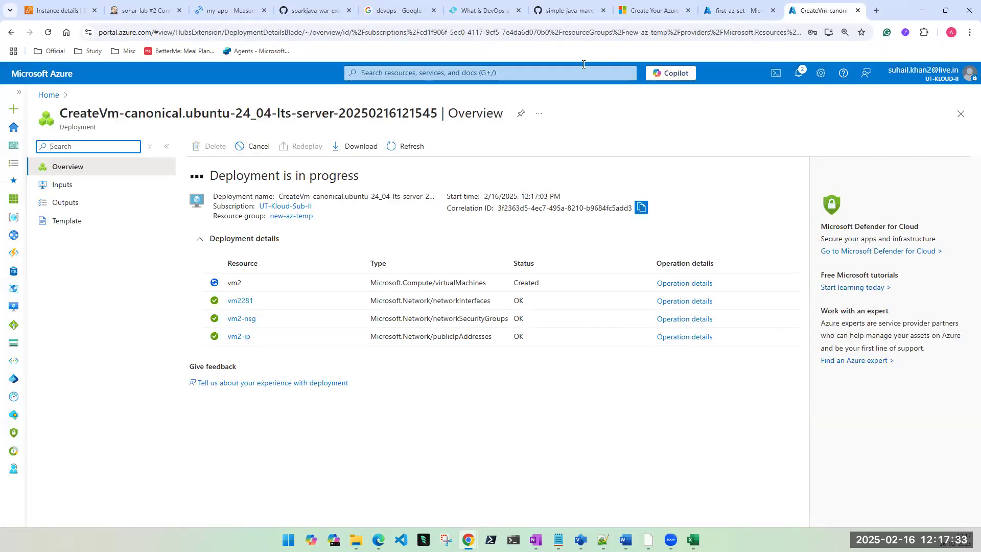
Step: Duplicate the deployment tab, move it left and sign in with the first listed account
{"action": "right_click", "coordinate": [818, 12]}
{"action": "left_click", "coordinate": [865, 105]}
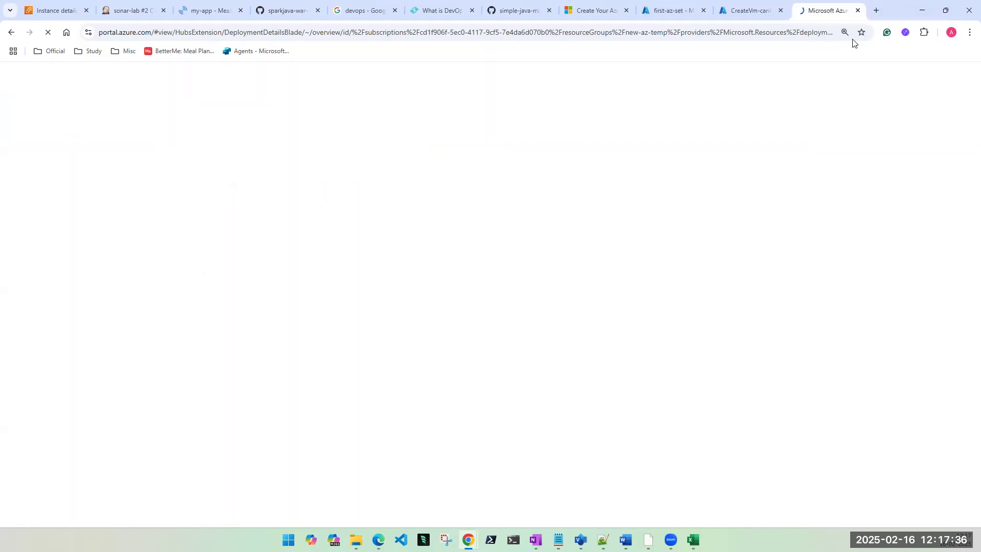
{"action": "left_click_drag", "start_coordinate": [828, 15], "coordinate": [755, 17]}
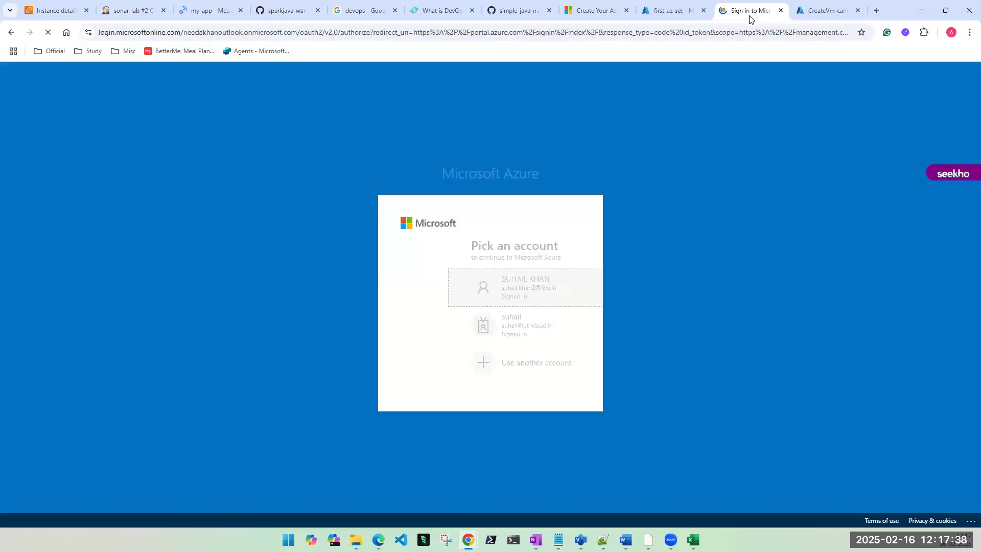
{"action": "left_click", "coordinate": [472, 289]}
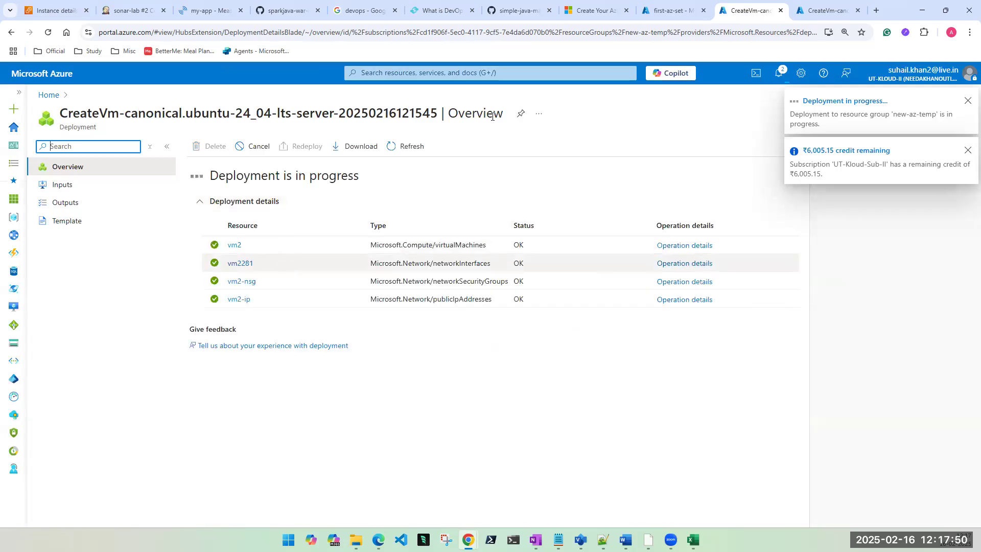
Step: Search 'ava' to open first-az-set and confirm vm2 at fault/update domain 1, then return to Excel
{"action": "left_click", "coordinate": [495, 73]}
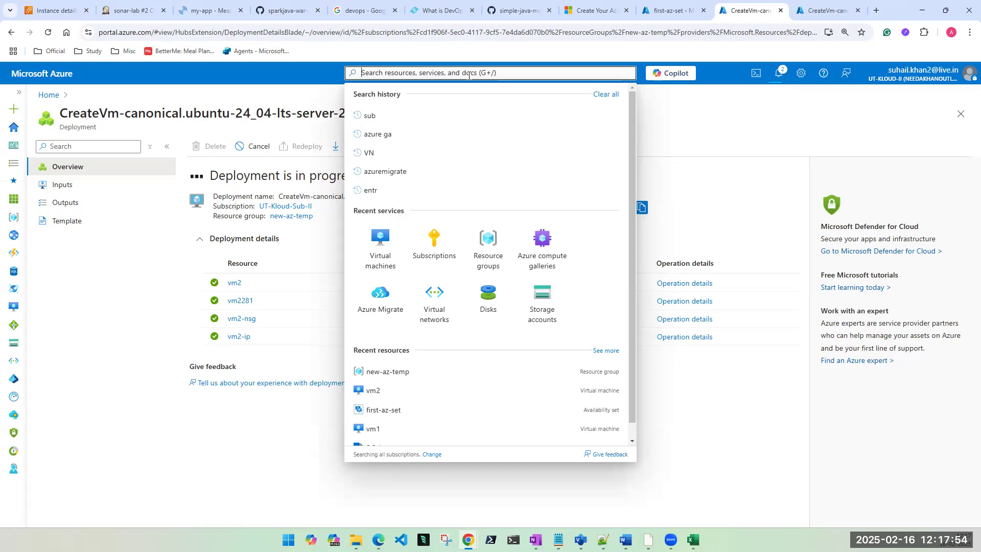
{"action": "type", "text": "a"}
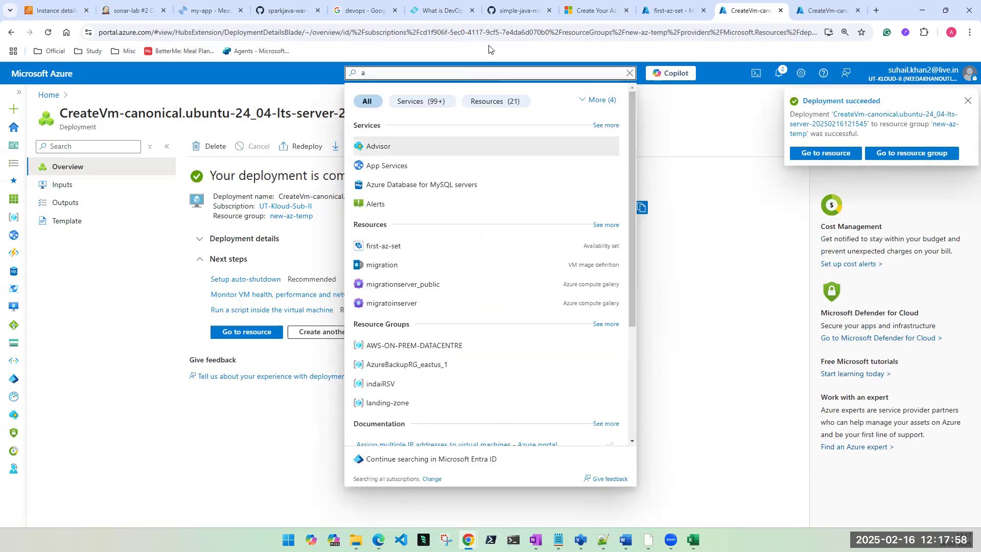
{"action": "type", "text": "va"}
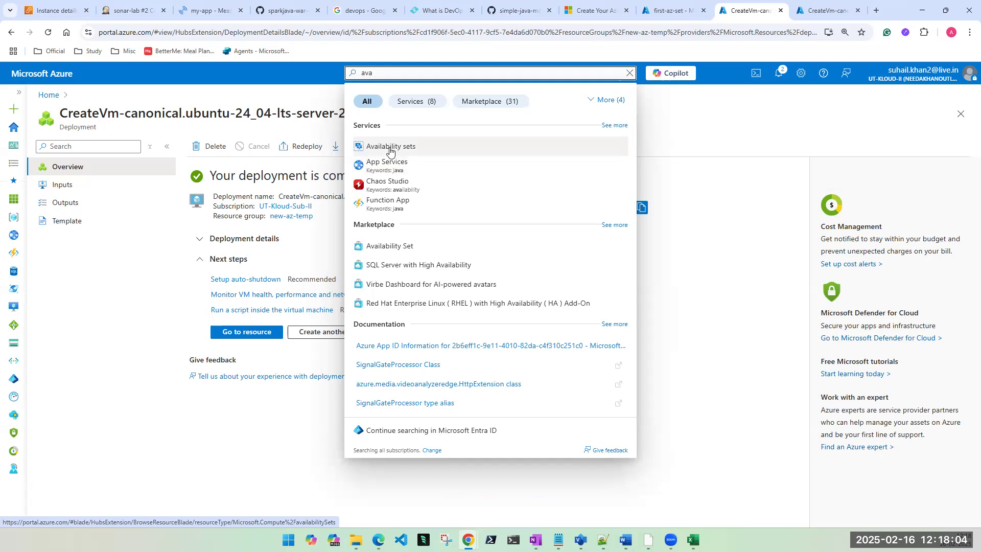
{"action": "left_click", "coordinate": [389, 148]}
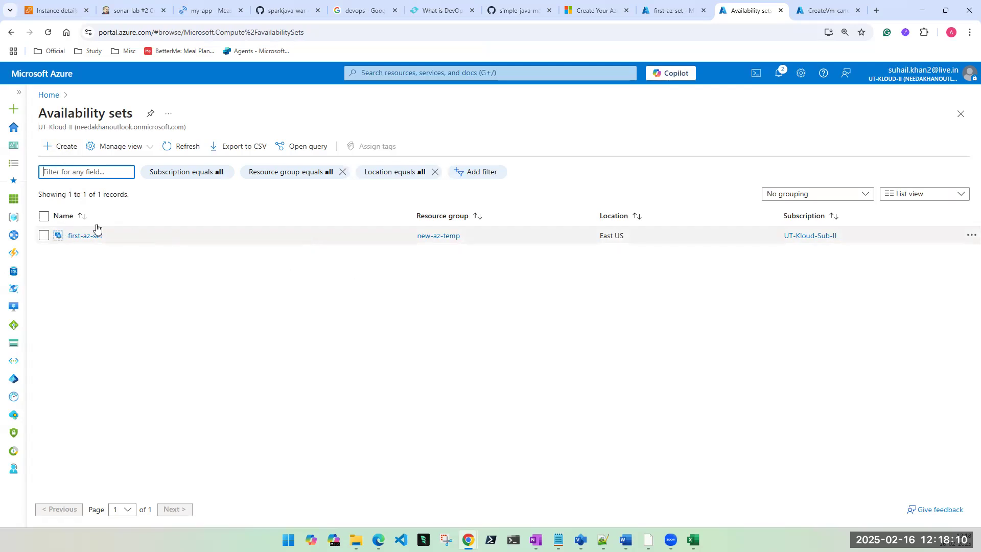
{"action": "left_click", "coordinate": [74, 235]}
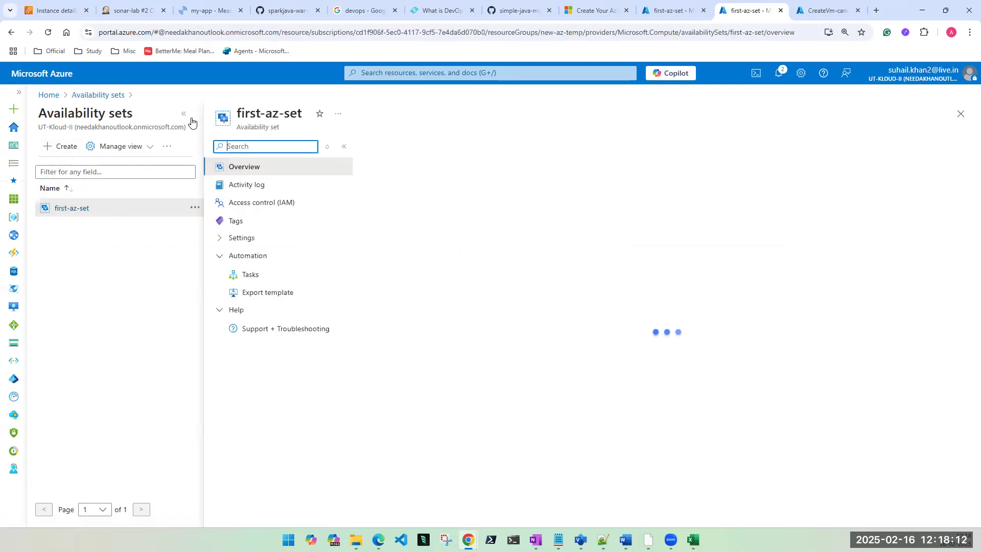
{"action": "left_click", "coordinate": [184, 114]}
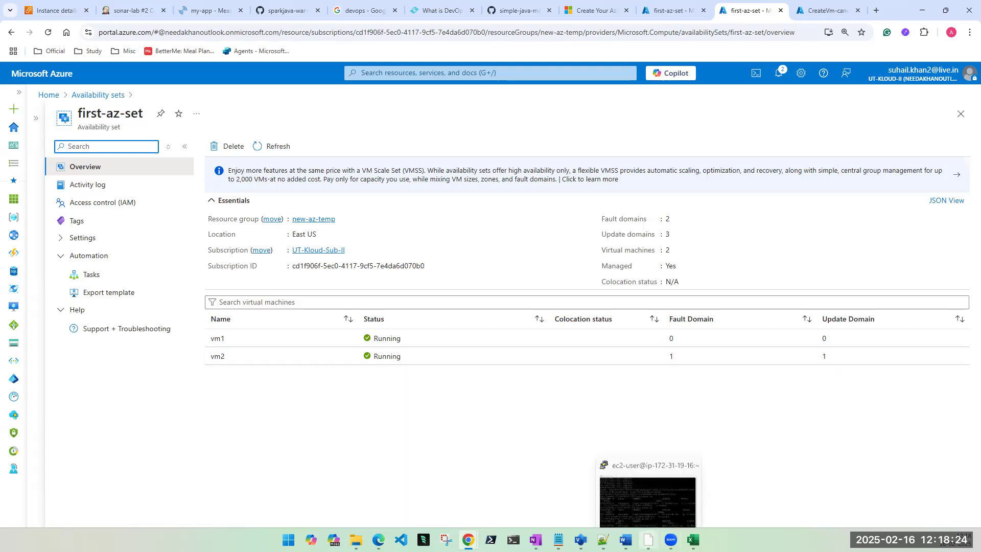
{"action": "left_click", "coordinate": [693, 540]}
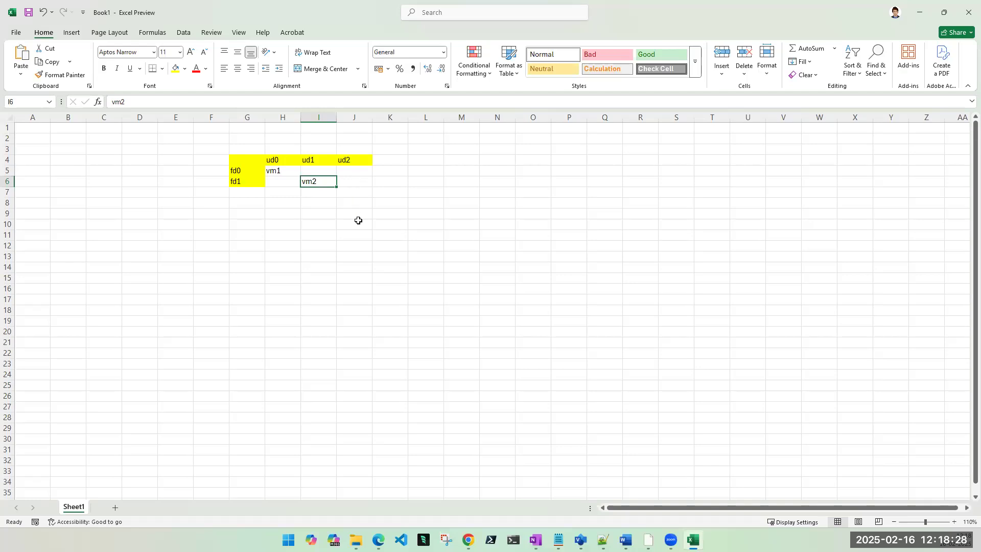
Step: Return to the portal's completed deployment page and start creating another virtual machine
{"action": "left_click", "coordinate": [919, 12]}
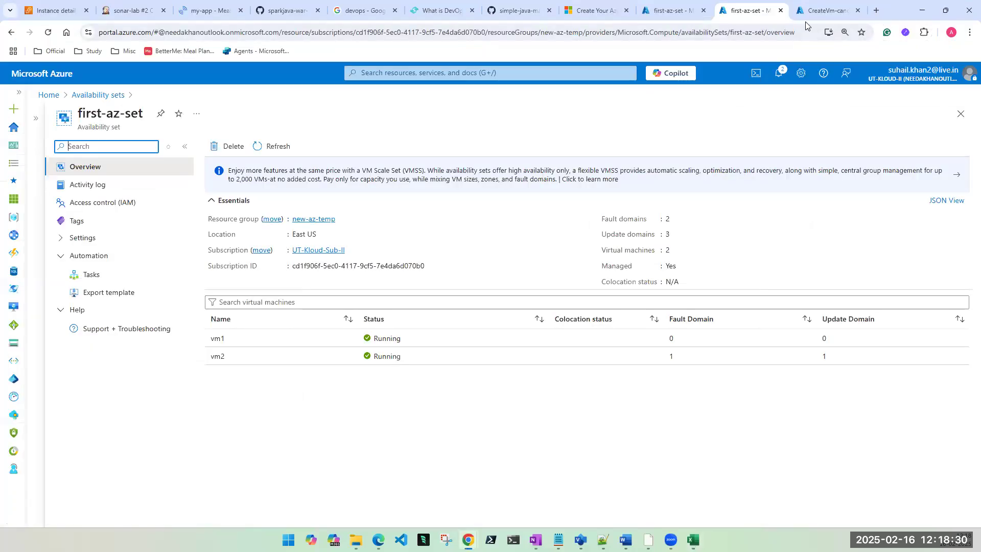
{"action": "left_click", "coordinate": [809, 15]}
{"action": "left_click", "coordinate": [341, 334]}
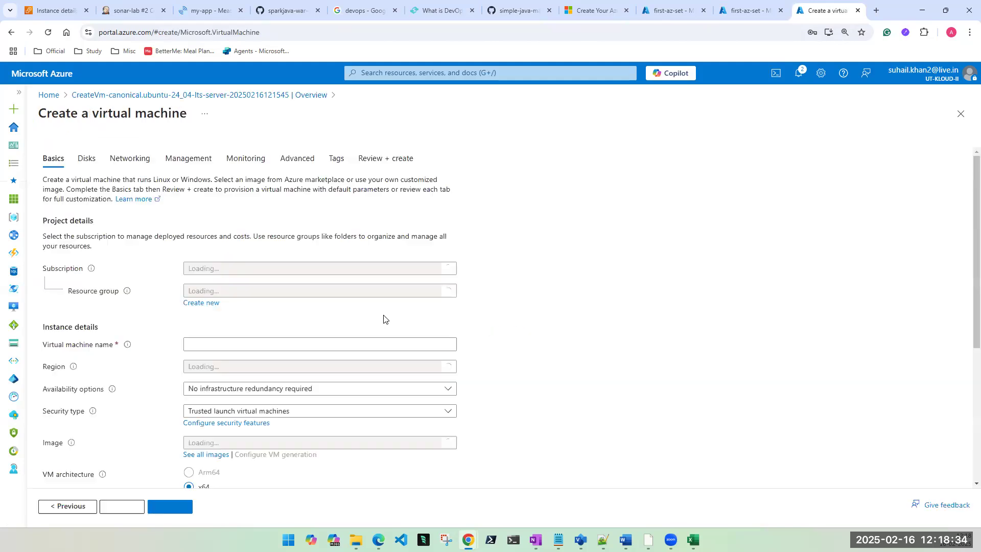
Step: Select resource group new-az-temp and name the virtual machine vm3
{"action": "left_click", "coordinate": [310, 314]}
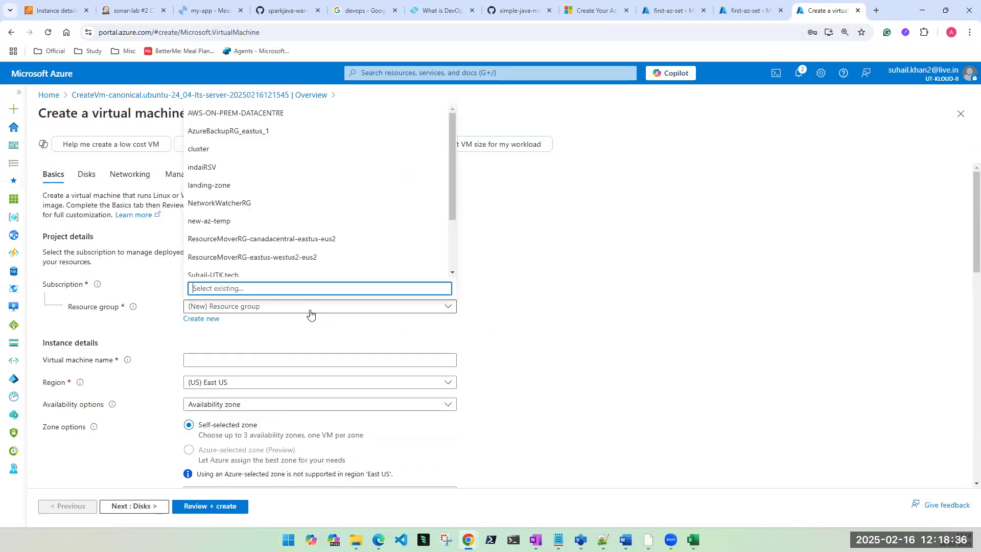
{"action": "scroll", "coordinate": [273, 193], "scroll_direction": "down", "scroll_amount": 3}
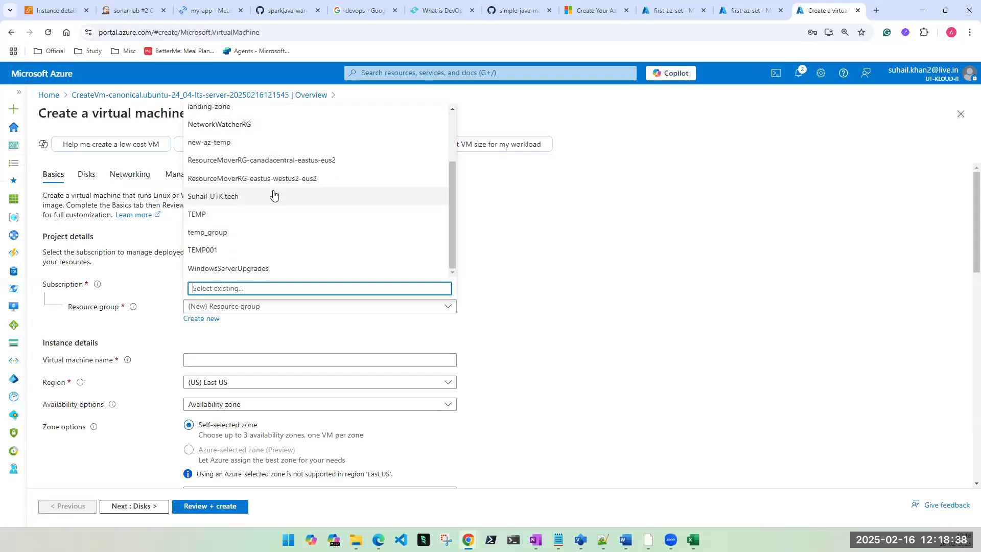
{"action": "scroll", "coordinate": [274, 194], "scroll_direction": "up", "scroll_amount": 1}
{"action": "left_click", "coordinate": [215, 215]}
{"action": "left_click", "coordinate": [237, 360]}
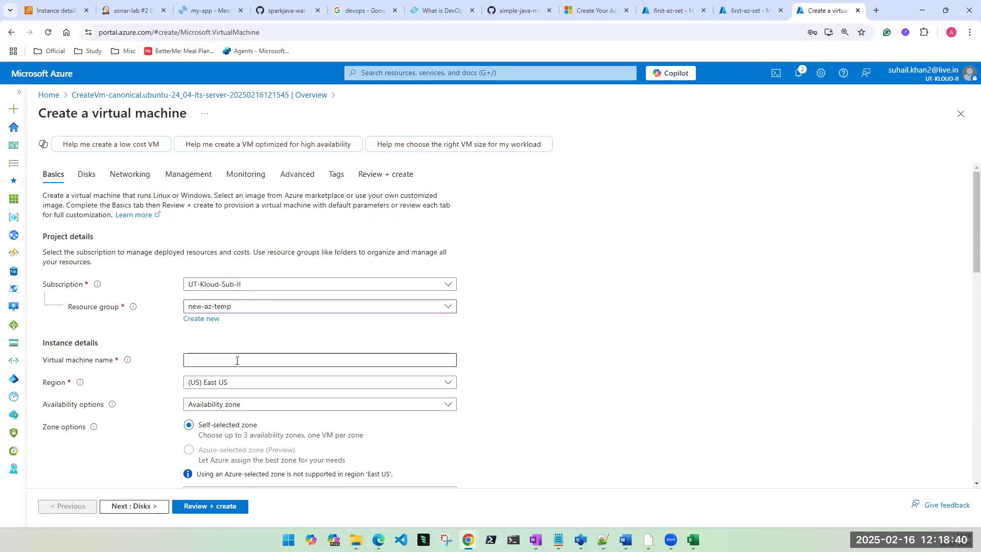
{"action": "type", "text": "vm3"}
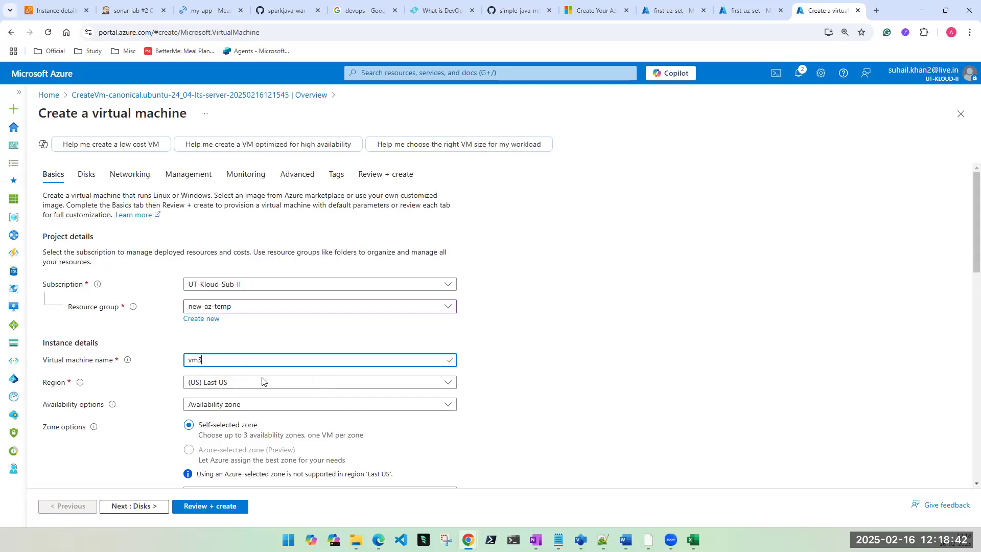
Step: Choose availability set redundancy and place vm3 in first-az-set
{"action": "left_click", "coordinate": [287, 407]}
{"action": "left_click", "coordinate": [287, 407]}
{"action": "scroll", "coordinate": [692, 335], "scroll_direction": "down", "scroll_amount": 2}
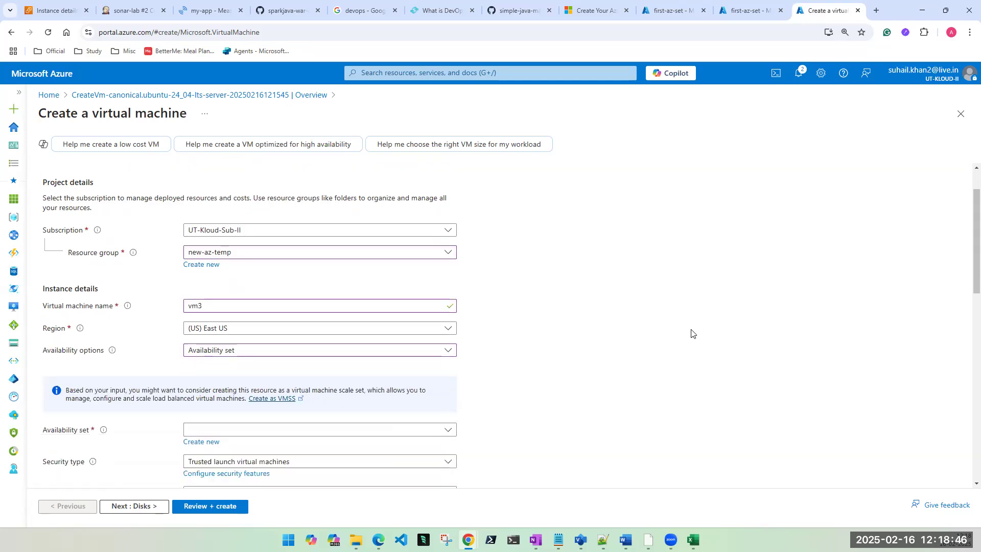
{"action": "scroll", "coordinate": [622, 328], "scroll_direction": "down", "scroll_amount": 1}
{"action": "left_click", "coordinate": [274, 365]}
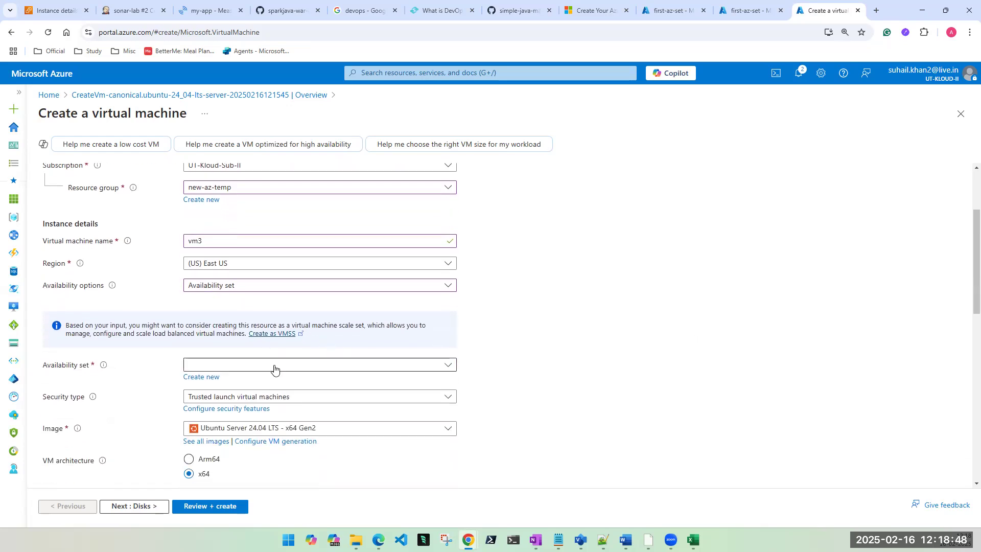
{"action": "left_click", "coordinate": [245, 380]}
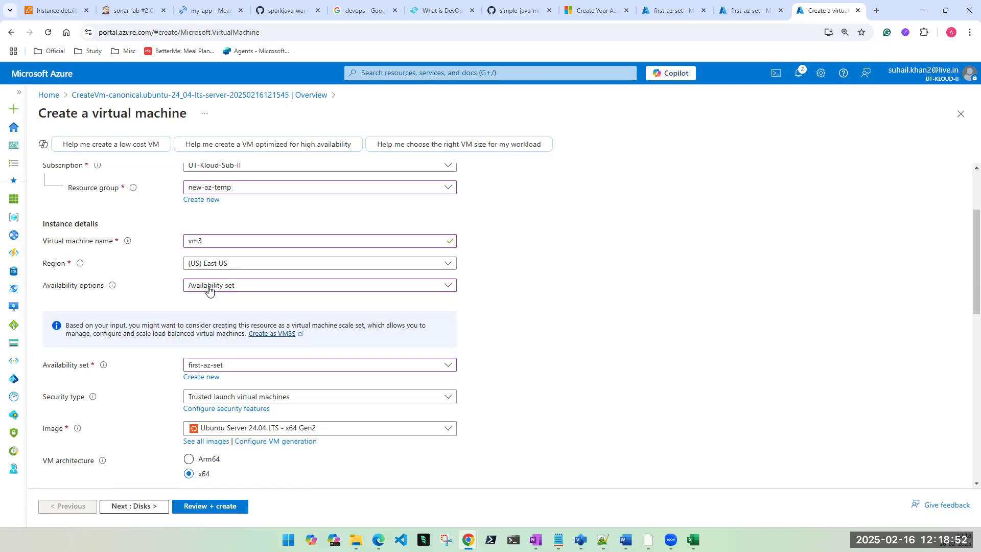
Step: Set the security type to Standard and use password authentication
{"action": "left_click", "coordinate": [204, 400]}
{"action": "left_click", "coordinate": [205, 408]}
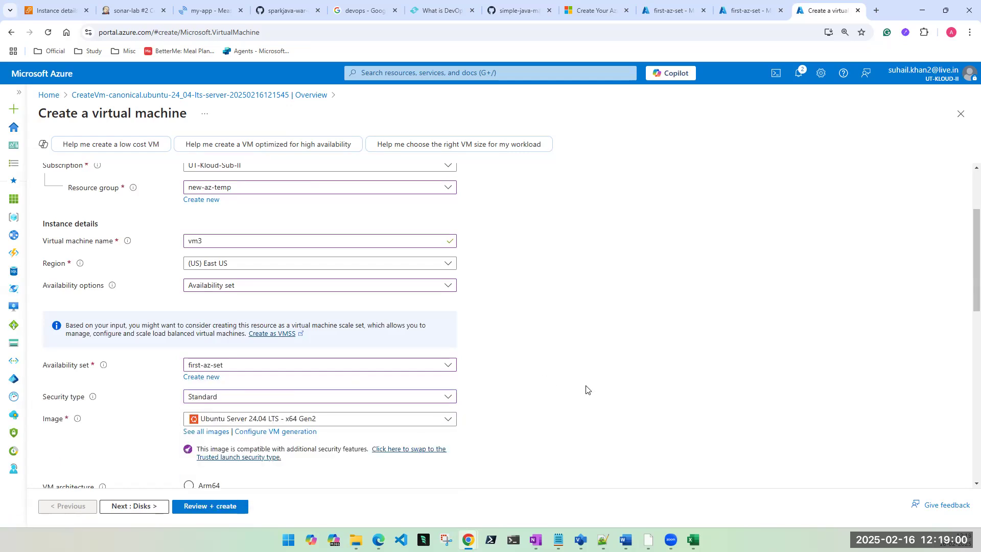
{"action": "scroll", "coordinate": [578, 392], "scroll_direction": "down", "scroll_amount": 2}
{"action": "scroll", "coordinate": [233, 401], "scroll_direction": "down", "scroll_amount": 4}
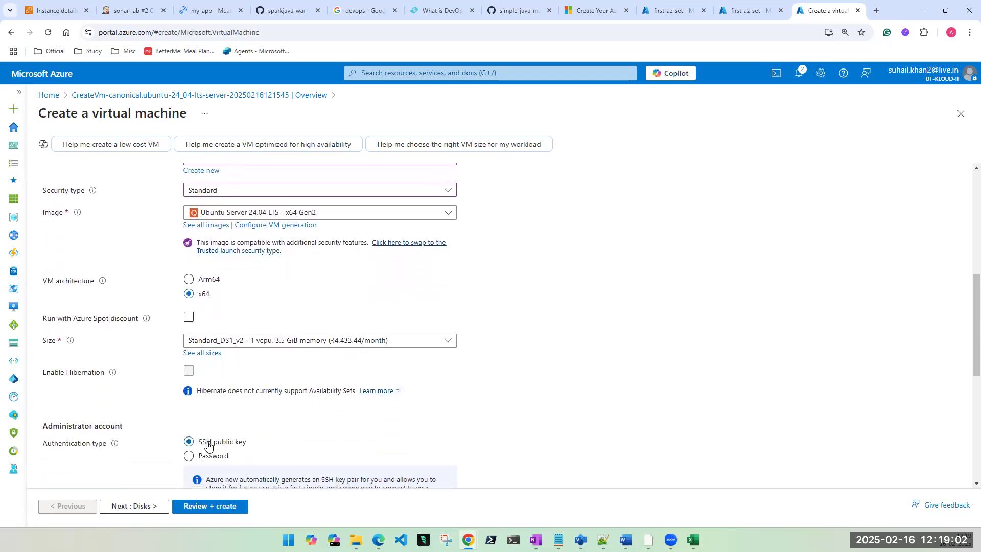
{"action": "left_click", "coordinate": [188, 389]}
Step: Enter the admin username and a matching password and confirmation
{"action": "left_click", "coordinate": [207, 414]}
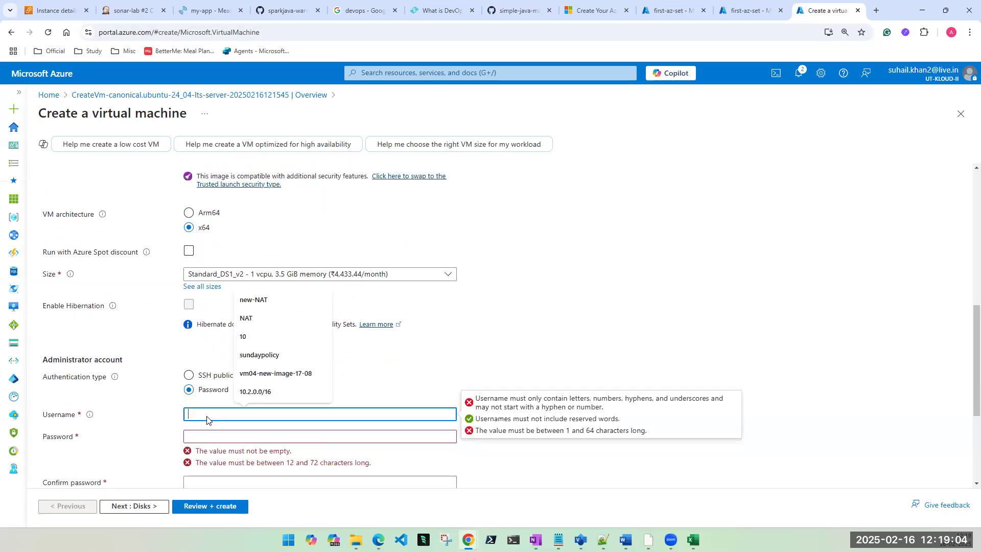
{"action": "type", "text": "tapout"}
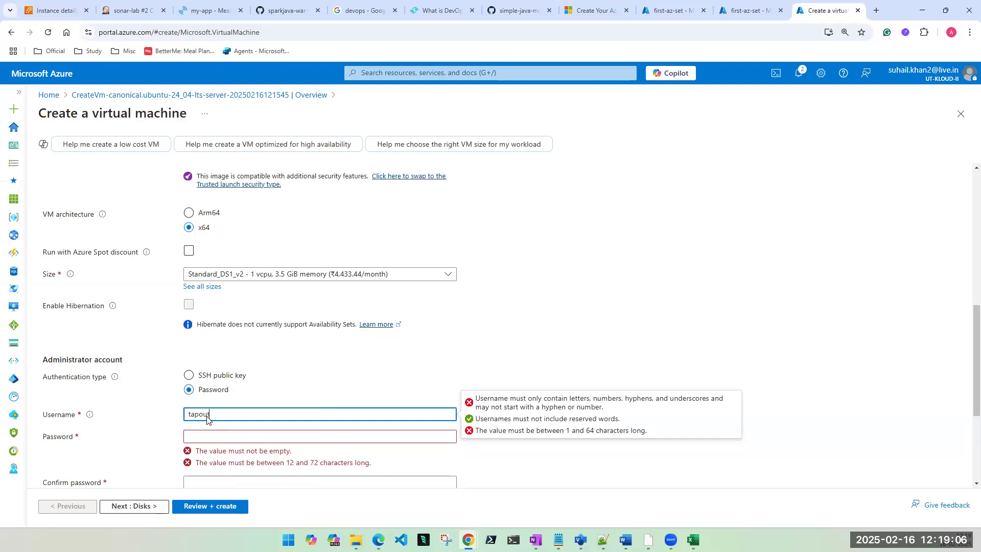
{"action": "key", "text": "Tab"}
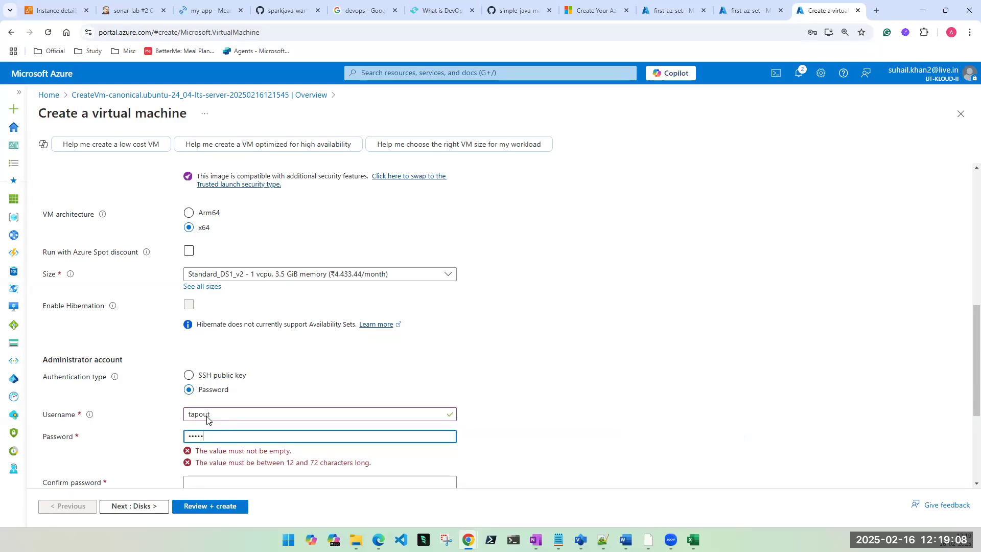
{"action": "type", "text": "123"}
{"action": "key", "text": "Tab"}
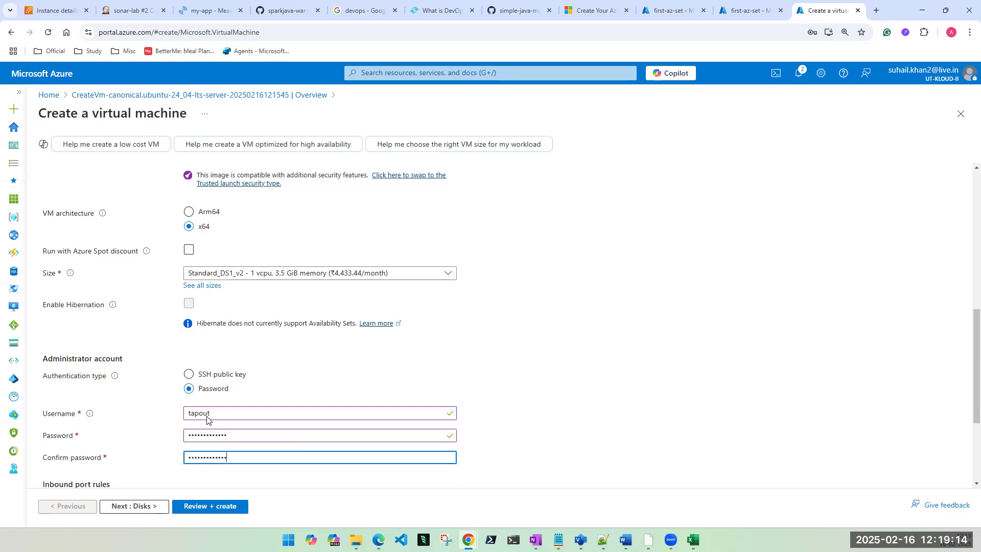
{"action": "scroll", "coordinate": [207, 423], "scroll_direction": "down", "scroll_amount": 3}
{"action": "left_click", "coordinate": [214, 407]}
Step: Allow HTTP (80) and HTTPS (443) inbound, then review and create vm3
{"action": "left_click", "coordinate": [193, 423]}
{"action": "left_click", "coordinate": [193, 441]}
{"action": "left_click", "coordinate": [146, 511]}
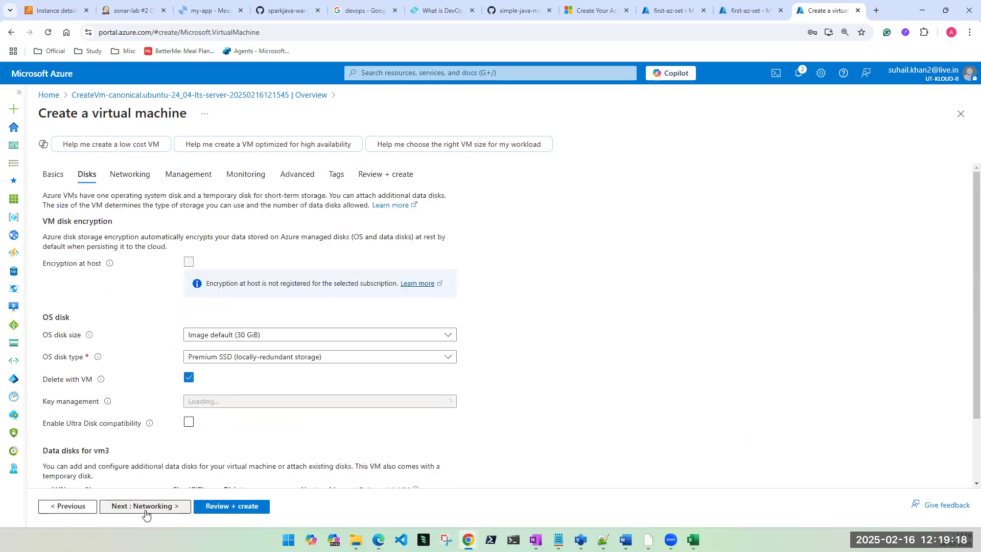
{"action": "left_click", "coordinate": [146, 511]}
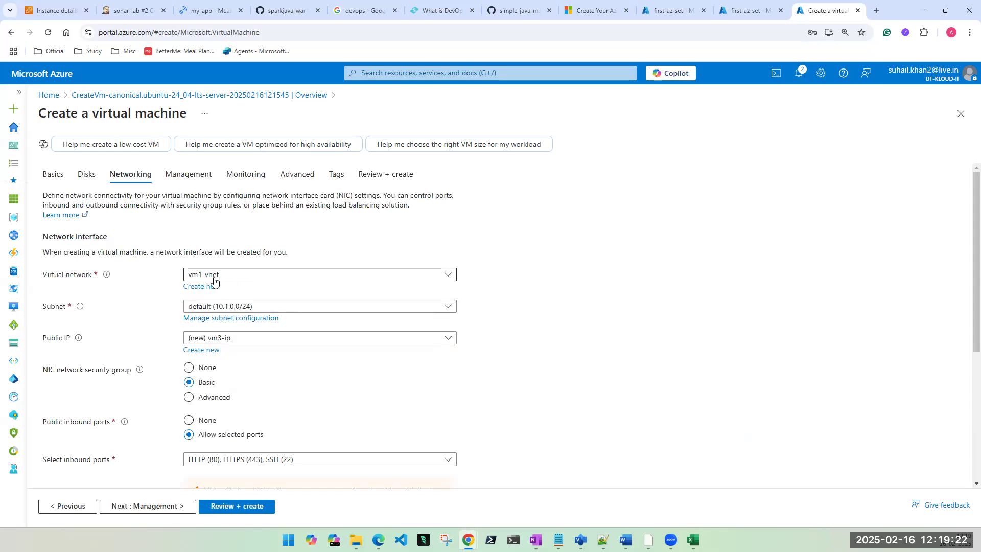
{"action": "left_click", "coordinate": [225, 506]}
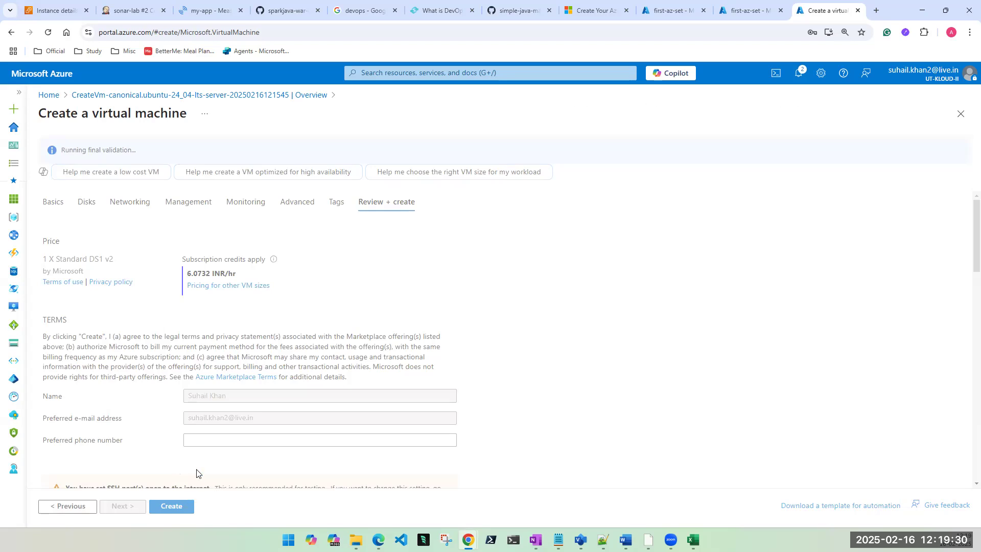
{"action": "left_click", "coordinate": [174, 505]}
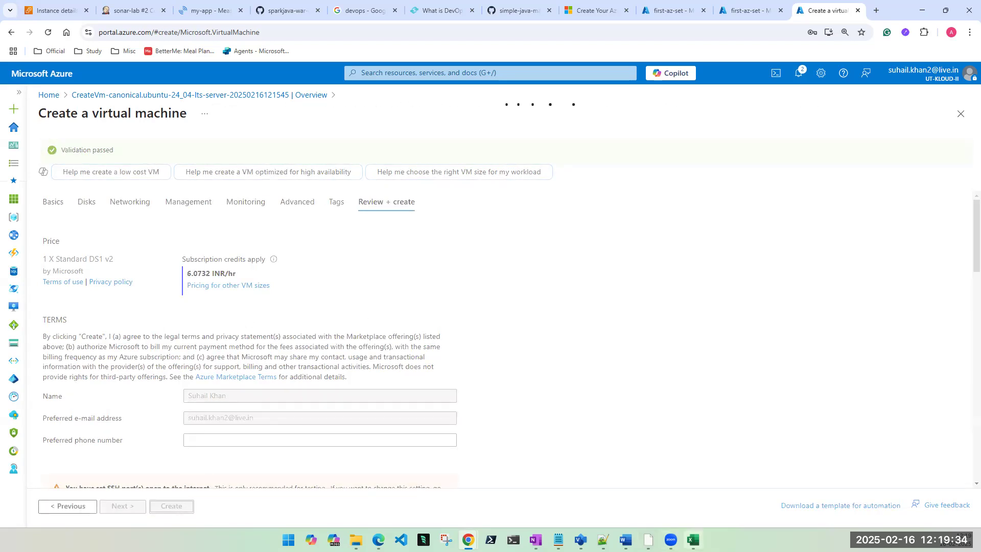
{"action": "left_click", "coordinate": [693, 539]}
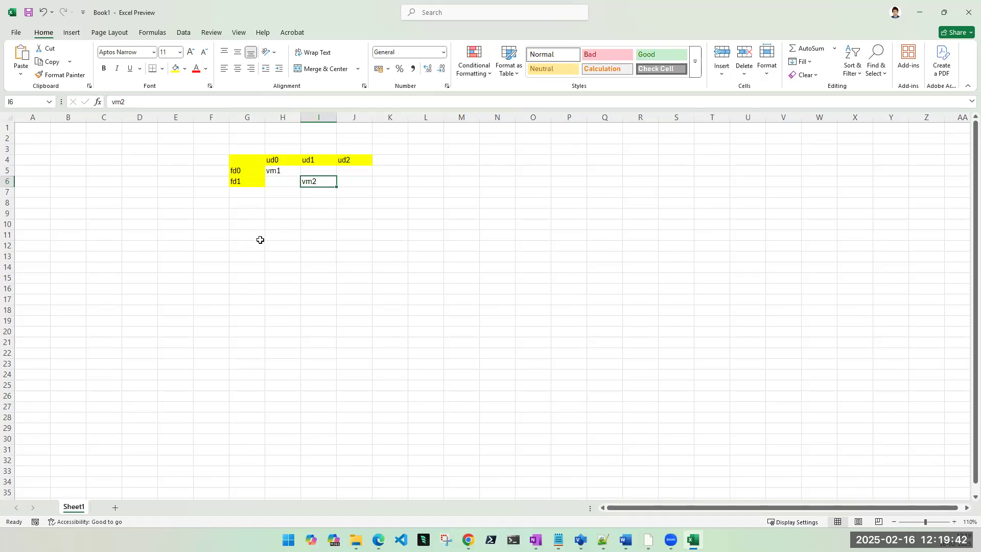
Step: Enter vm3 in cell J5 (fd0/ud2) and review vm1 and vm2 in the grid
{"action": "left_click", "coordinate": [350, 170]}
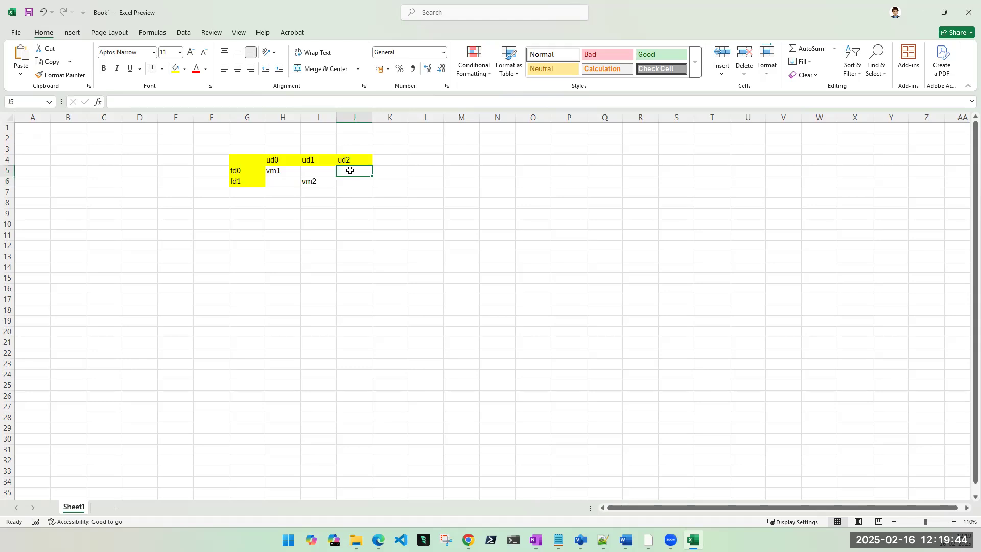
{"action": "type", "text": "vm3"}
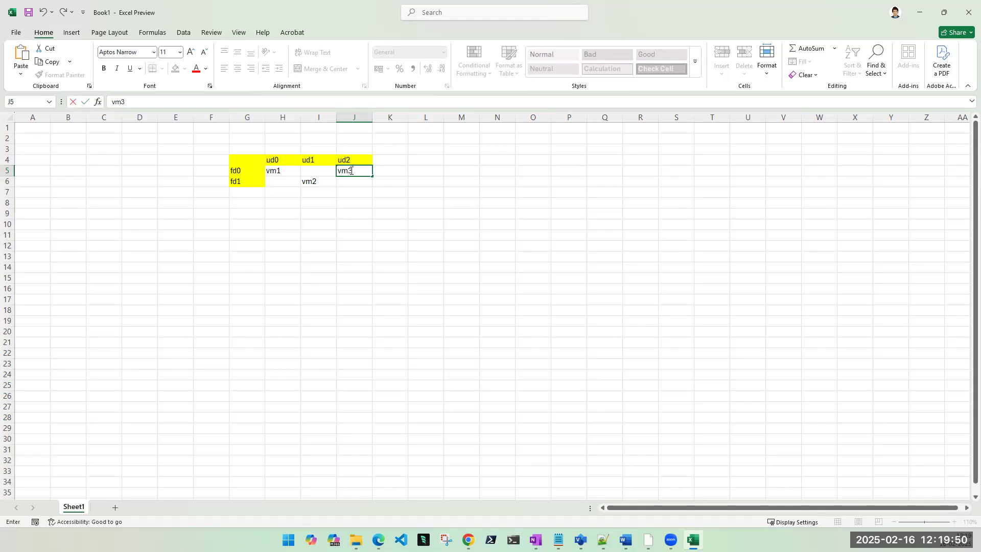
{"action": "key", "text": "Tab"}
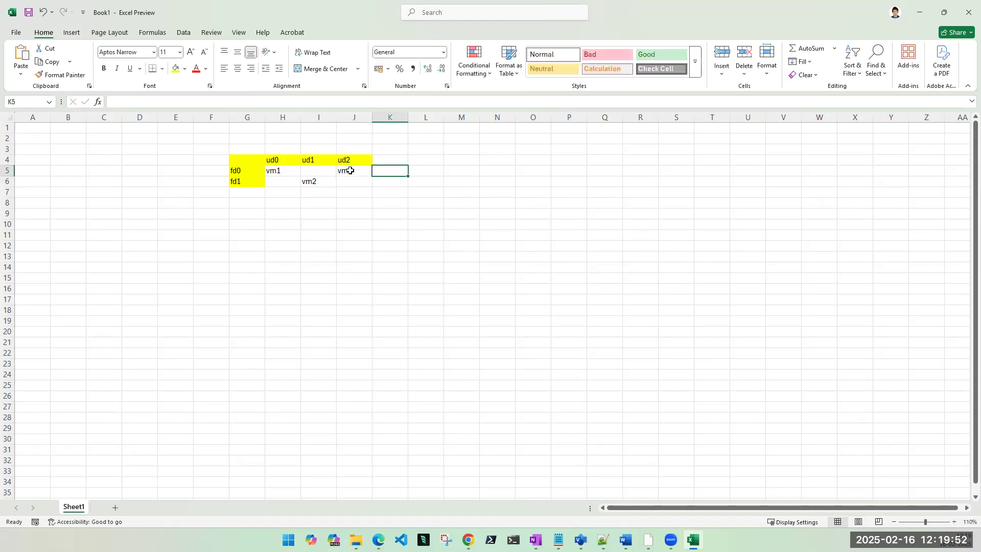
{"action": "left_click", "coordinate": [274, 172]}
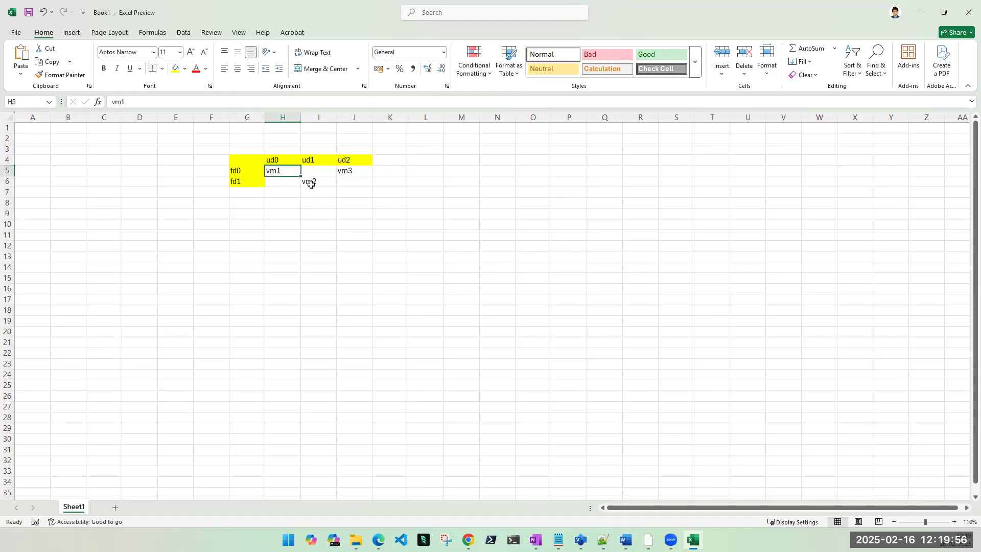
{"action": "left_click", "coordinate": [313, 183]}
{"action": "left_click", "coordinate": [346, 170]}
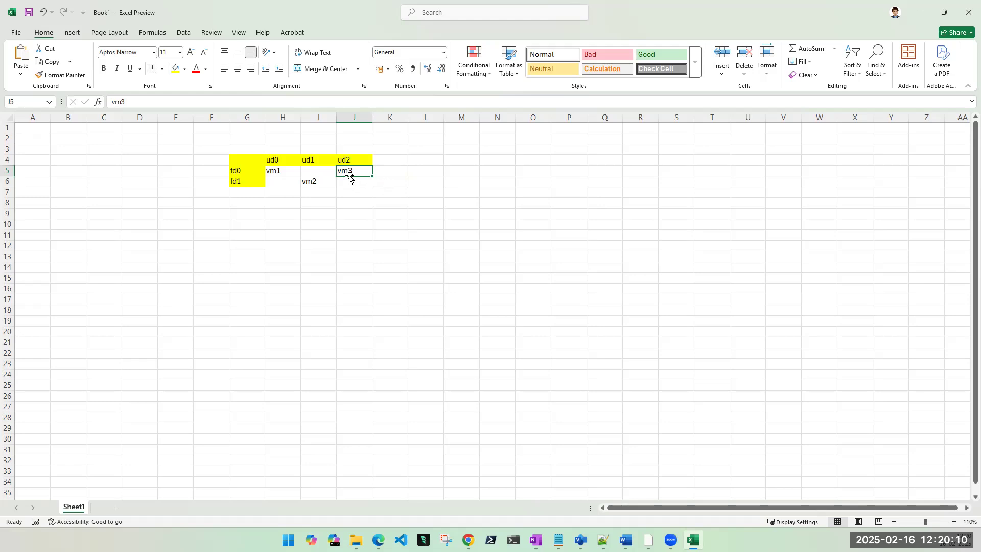
Step: Retype vm3 in J5, point out vm1 in H5, vm2 in I6, vm3 in J5, and minimize Excel
{"action": "key", "text": "Delete"}
{"action": "type", "text": "vm"}
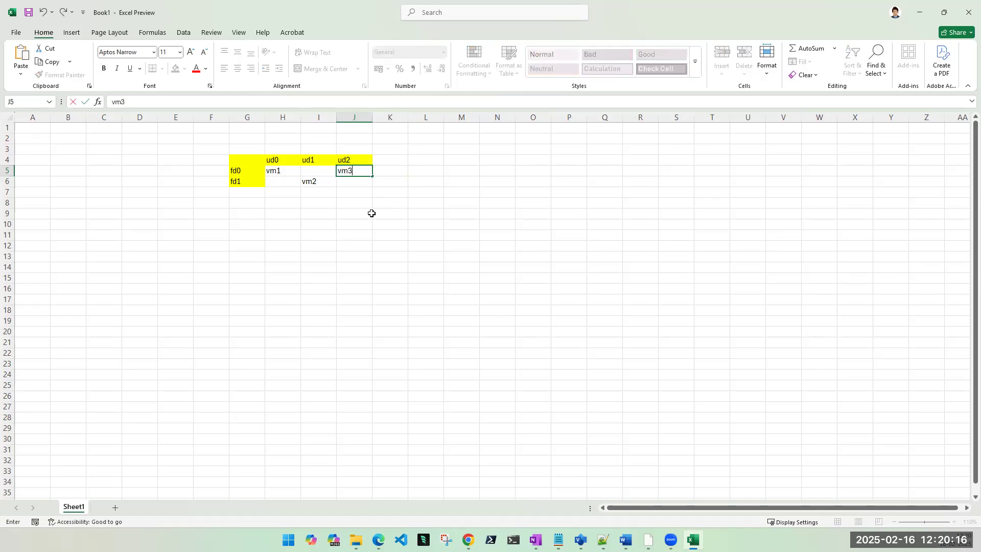
{"action": "type", "text": "3"}
{"action": "left_click", "coordinate": [268, 184]}
{"action": "left_click", "coordinate": [271, 171]}
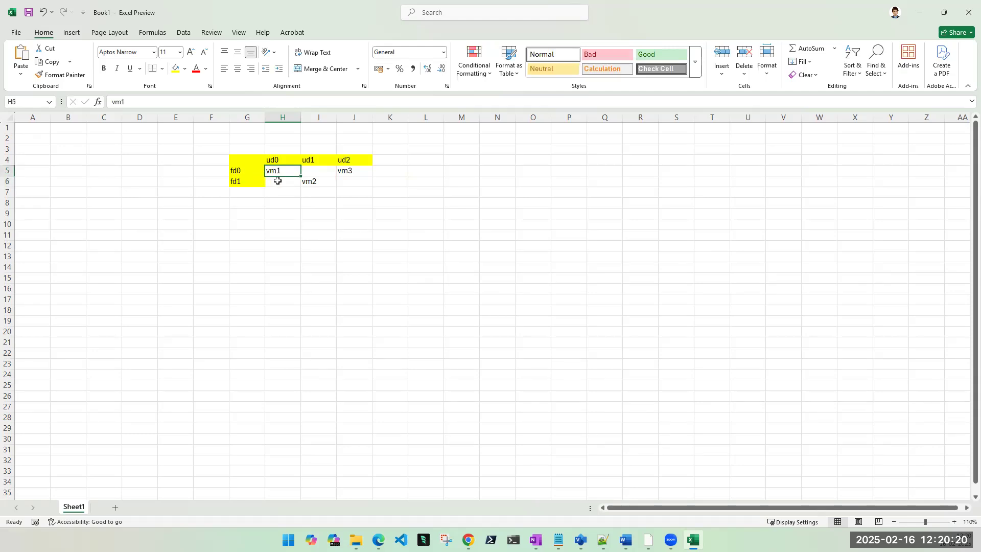
{"action": "left_click", "coordinate": [315, 181]}
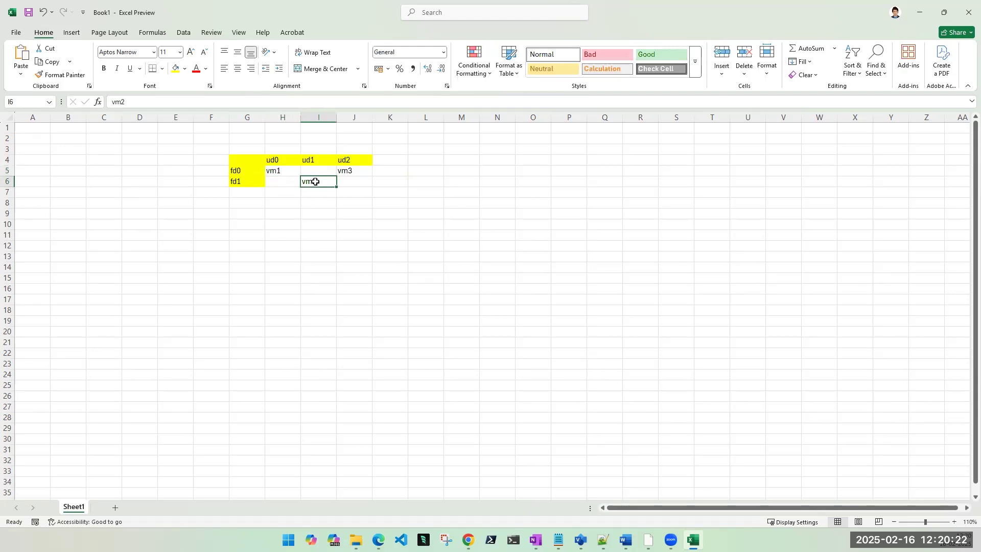
{"action": "left_click", "coordinate": [347, 169]}
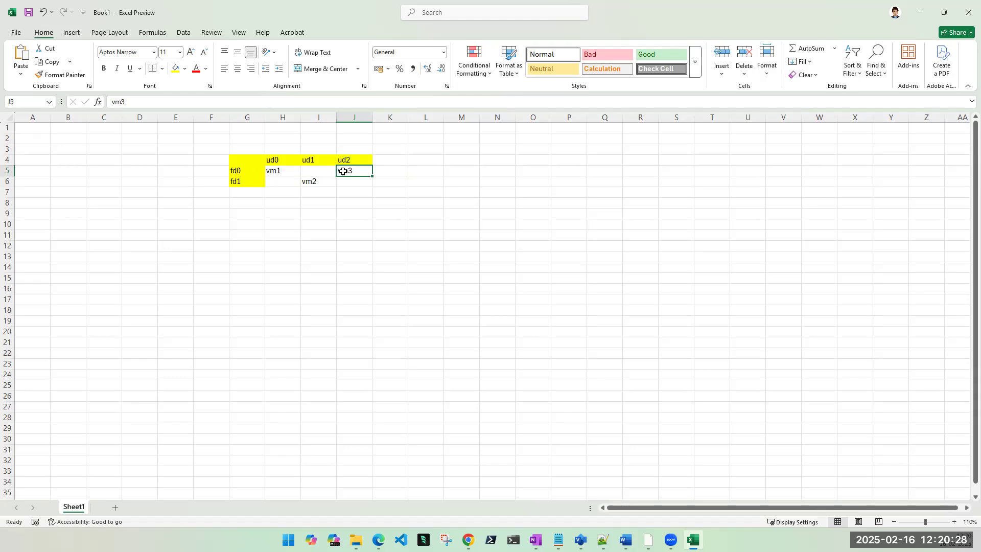
{"action": "left_click", "coordinate": [922, 15]}
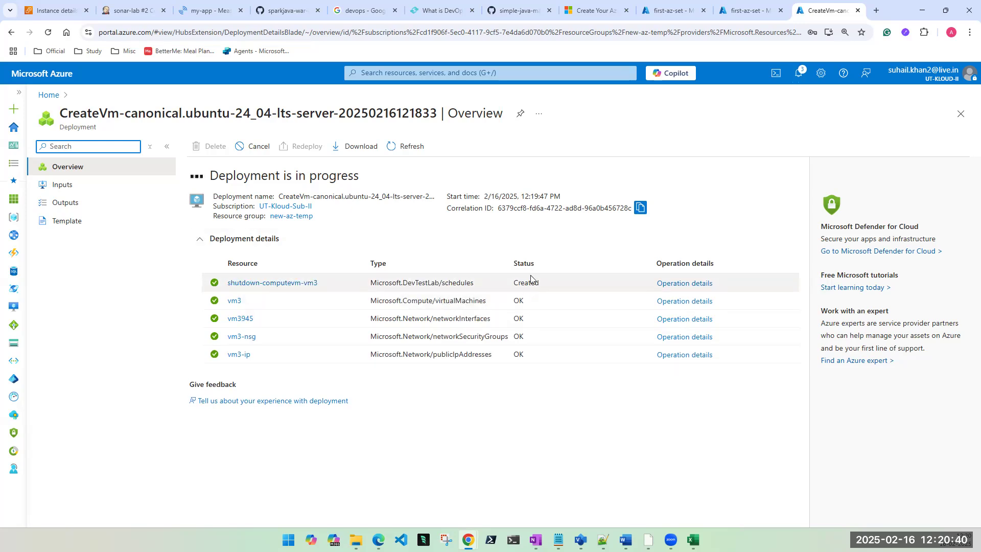
Step: Refresh the first-az-set VM list, then open the deployed vm3 resource from its deployment page
{"action": "left_click", "coordinate": [738, 11]}
{"action": "left_click", "coordinate": [260, 148]}
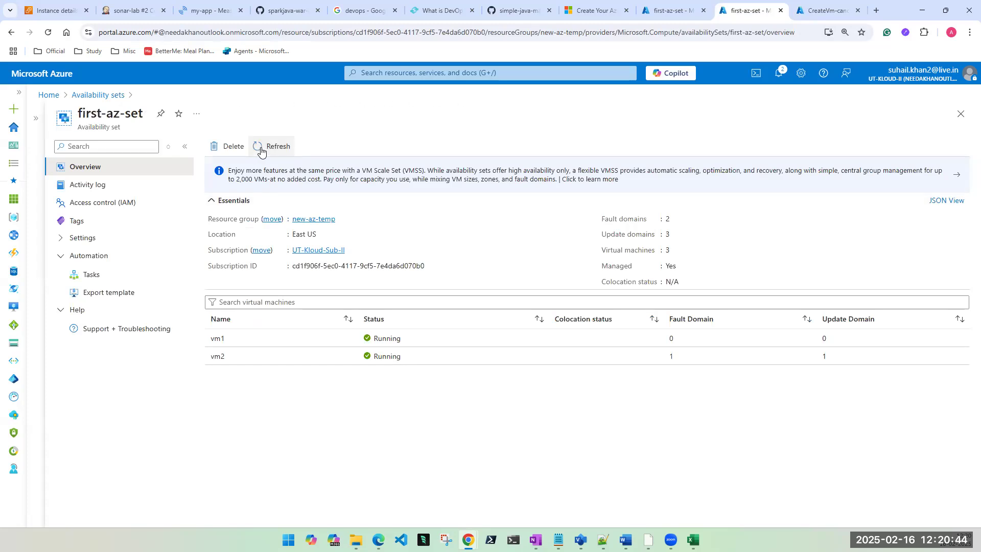
{"action": "left_click", "coordinate": [260, 148]}
{"action": "left_click", "coordinate": [816, 12]}
{"action": "left_click", "coordinate": [263, 336]}
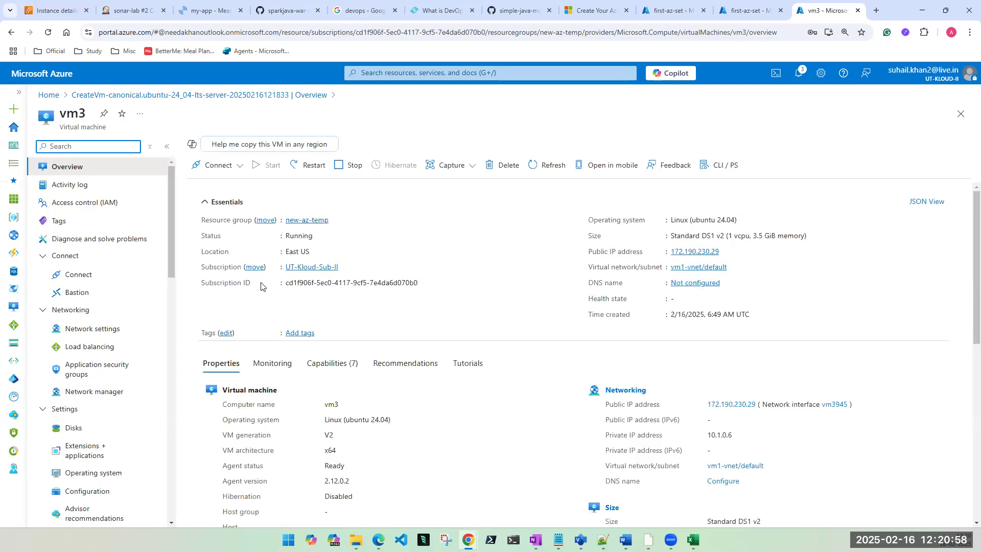
Step: From vm3's Availability + scaling settings, open its availability set FIRST-AZ-SET
{"action": "scroll", "coordinate": [220, 293], "scroll_direction": "down", "scroll_amount": 5}
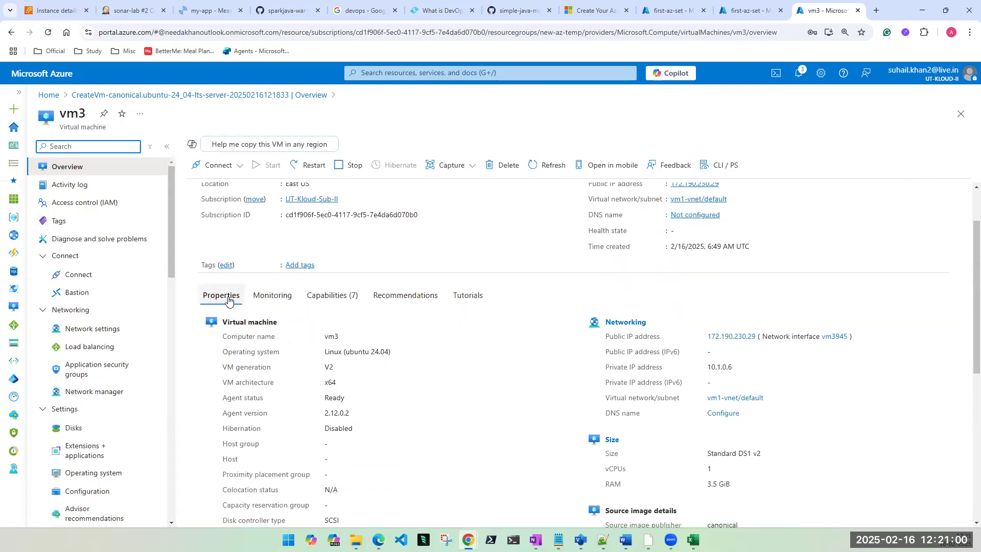
{"action": "scroll", "coordinate": [228, 300], "scroll_direction": "down", "scroll_amount": 1}
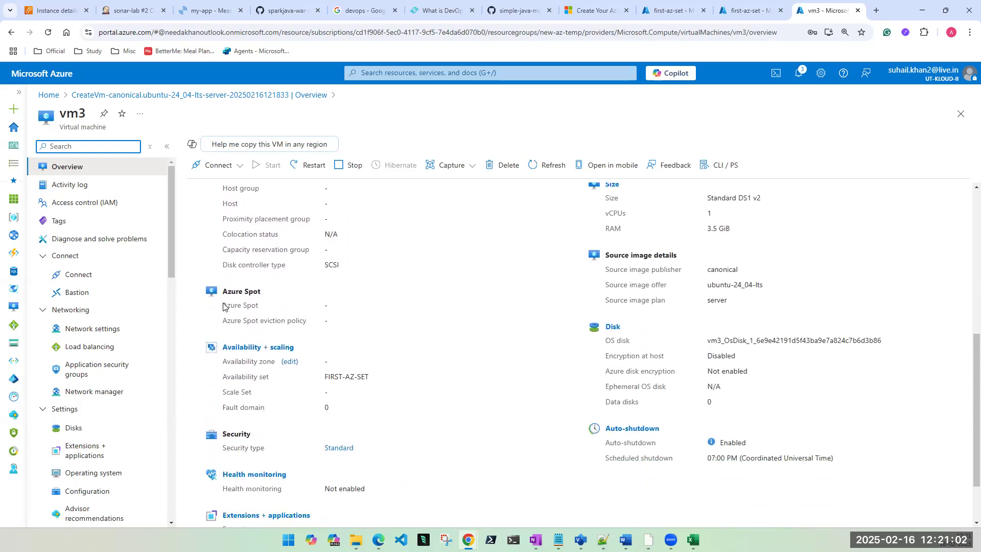
{"action": "left_click_drag", "start_coordinate": [386, 378], "coordinate": [228, 375]}
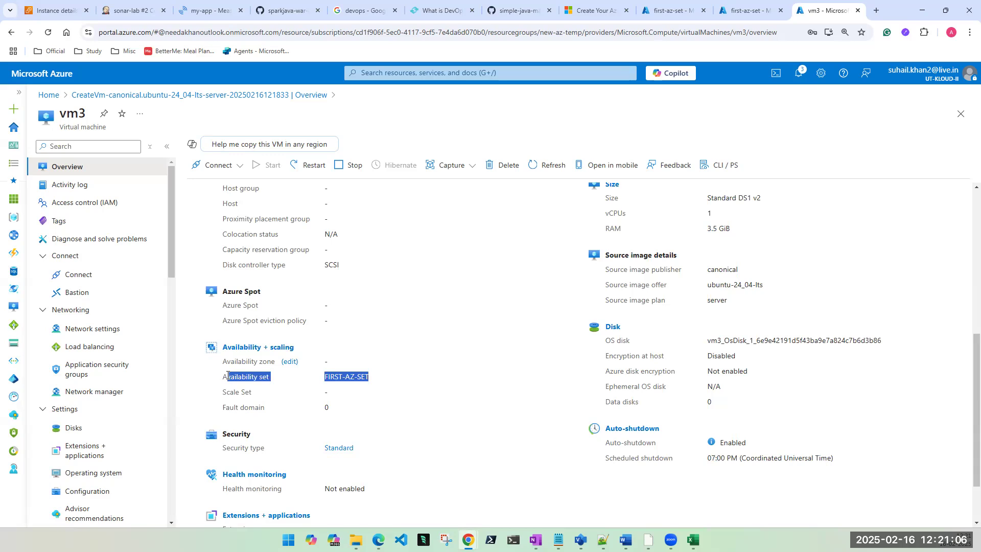
{"action": "scroll", "coordinate": [99, 409], "scroll_direction": "down", "scroll_amount": 3}
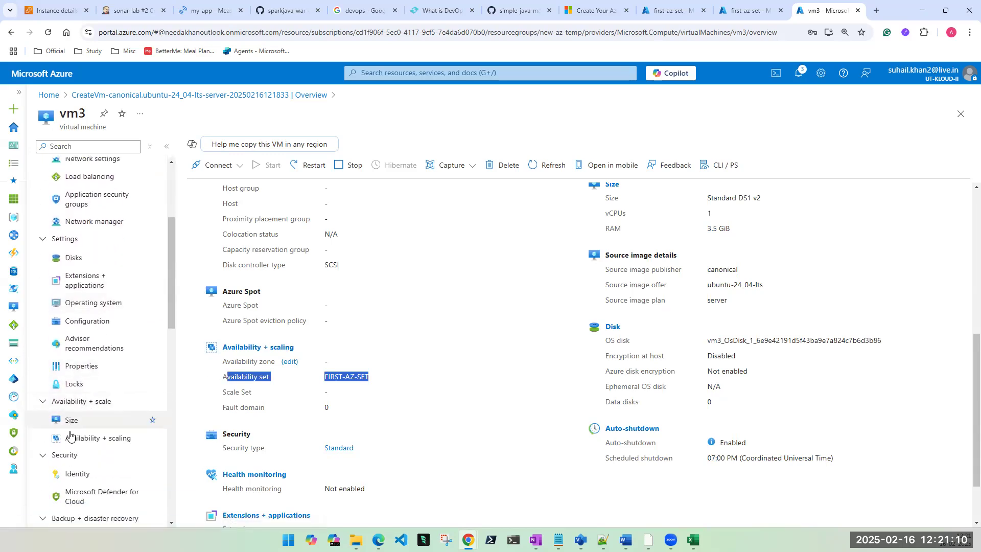
{"action": "left_click", "coordinate": [82, 438]}
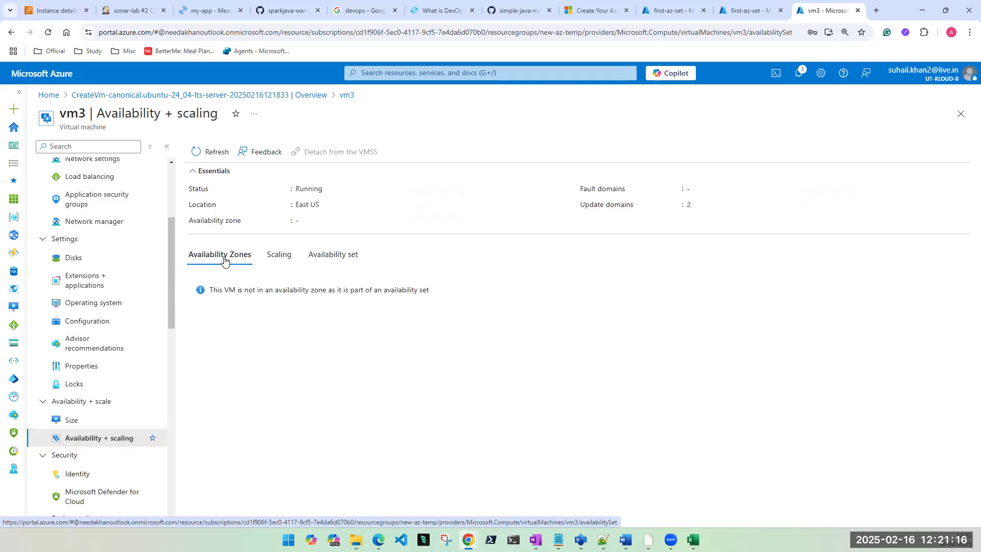
{"action": "left_click", "coordinate": [277, 259]}
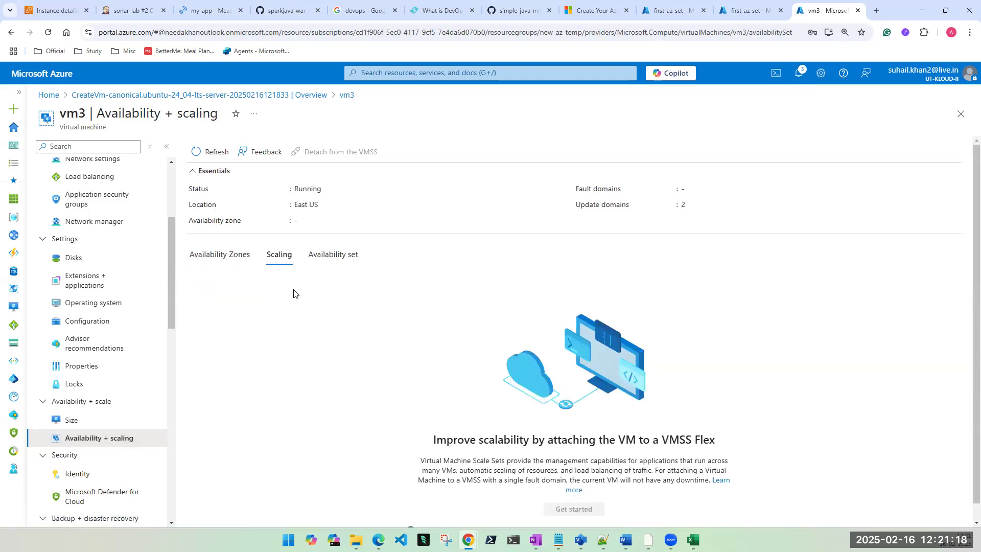
{"action": "left_click", "coordinate": [342, 257]}
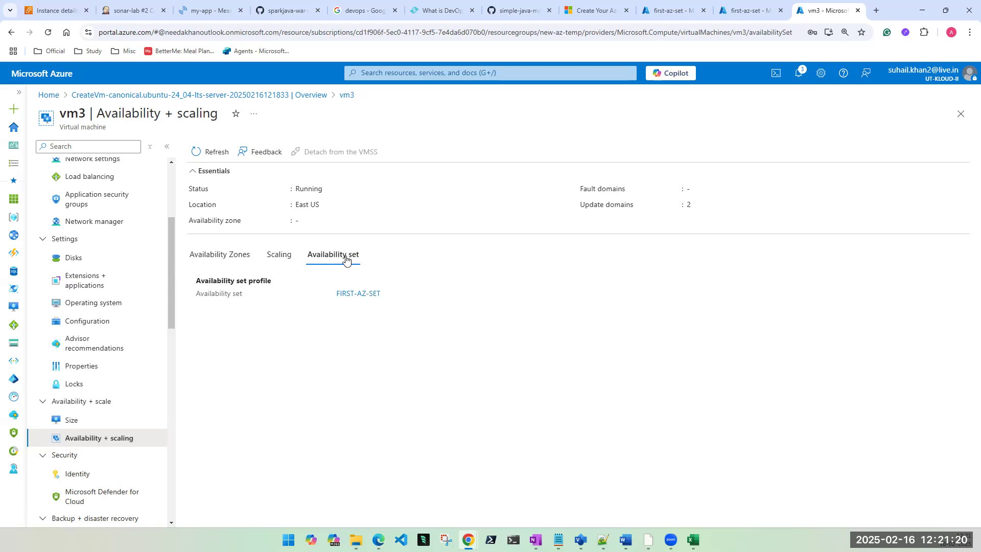
{"action": "left_click", "coordinate": [357, 293]}
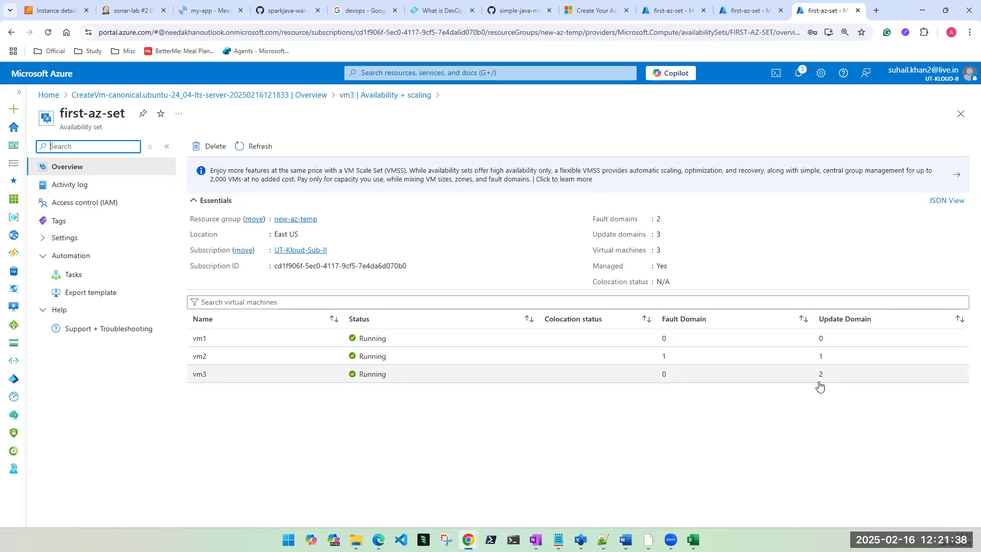
Step: Refresh and reload the first-az-set pages until vm3 appears with 3 VMs, then bring Visio forward
{"action": "left_click", "coordinate": [745, 15]}
{"action": "left_click", "coordinate": [261, 148]}
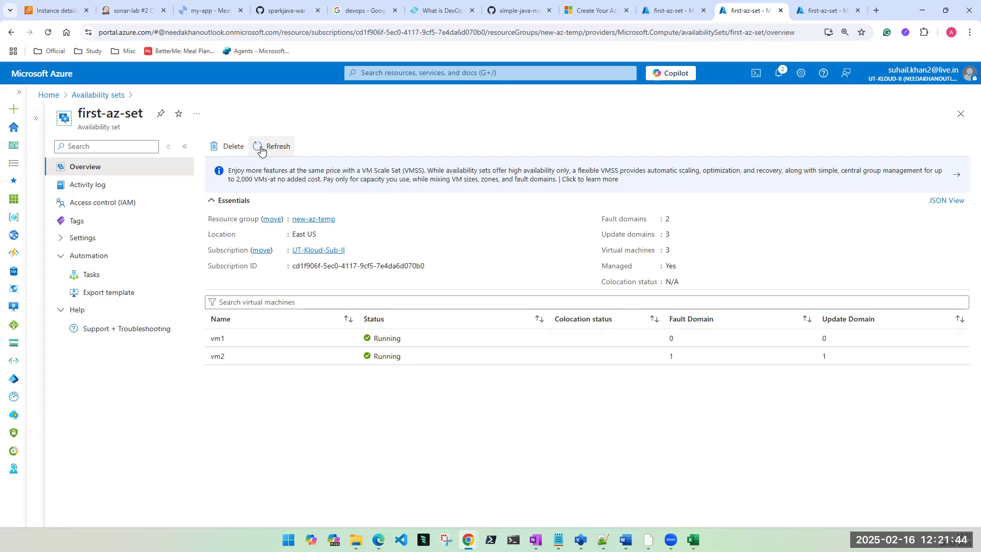
{"action": "left_click", "coordinate": [260, 148]}
{"action": "left_click", "coordinate": [261, 148]}
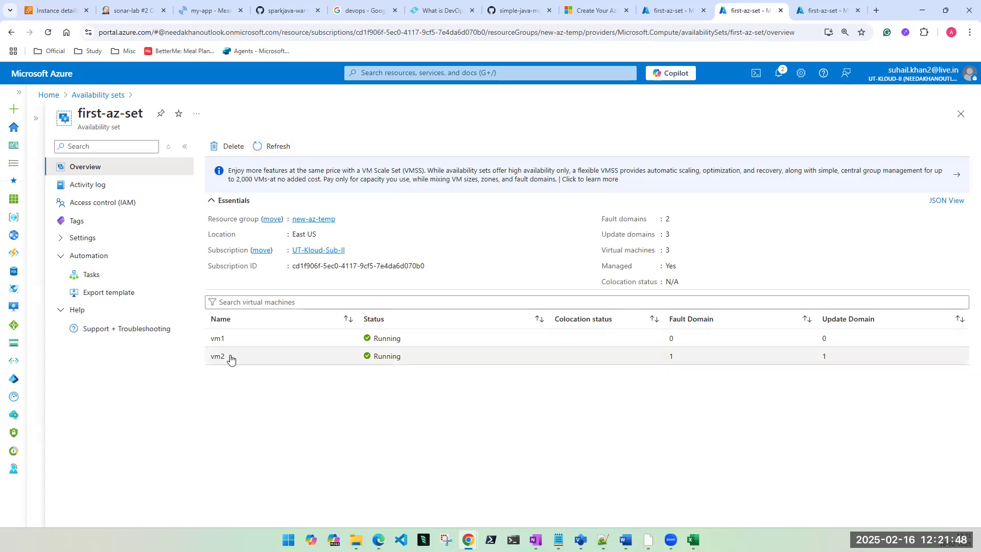
{"action": "left_click", "coordinate": [278, 148]}
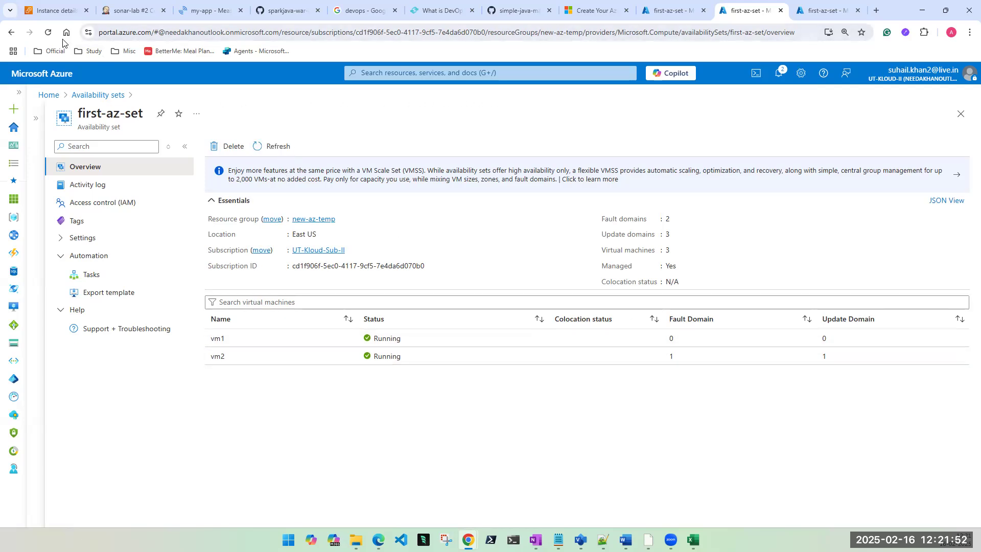
{"action": "double_click", "coordinate": [666, 250]}
{"action": "left_click", "coordinate": [268, 148]}
{"action": "left_click", "coordinate": [48, 32]}
{"action": "left_click", "coordinate": [820, 9]}
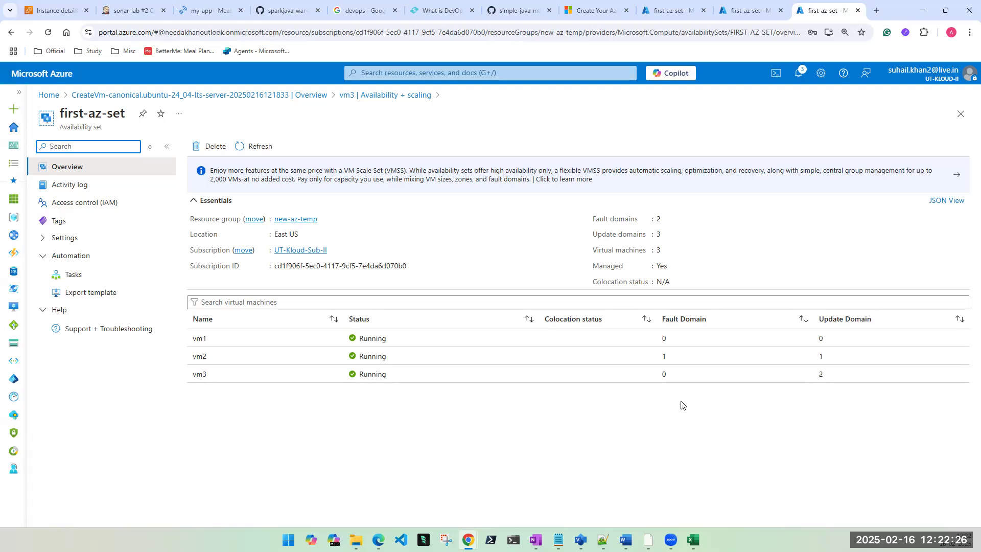
{"action": "left_click", "coordinate": [580, 539]}
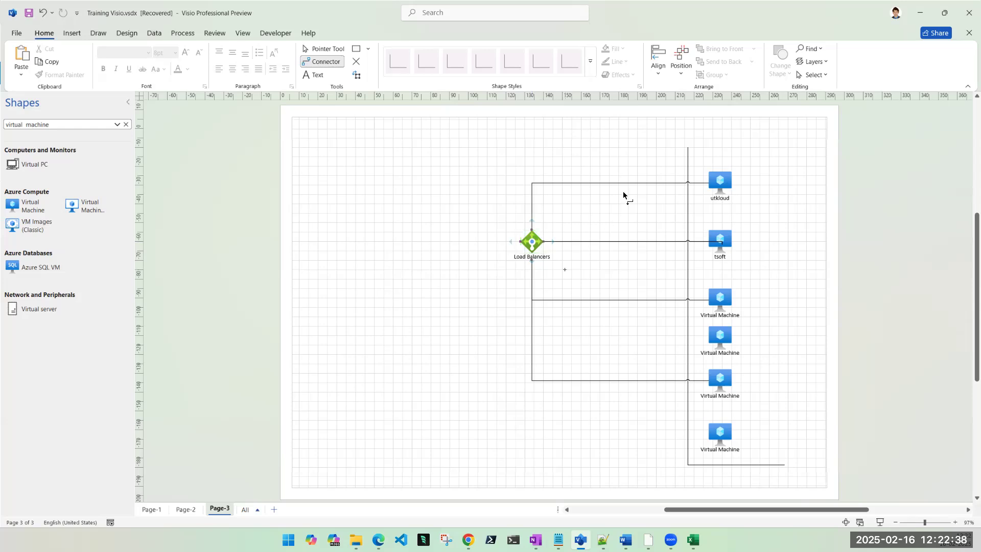
Step: Restore down the Visio window to reveal the first-az-set list behind it
{"action": "left_click", "coordinate": [944, 13]}
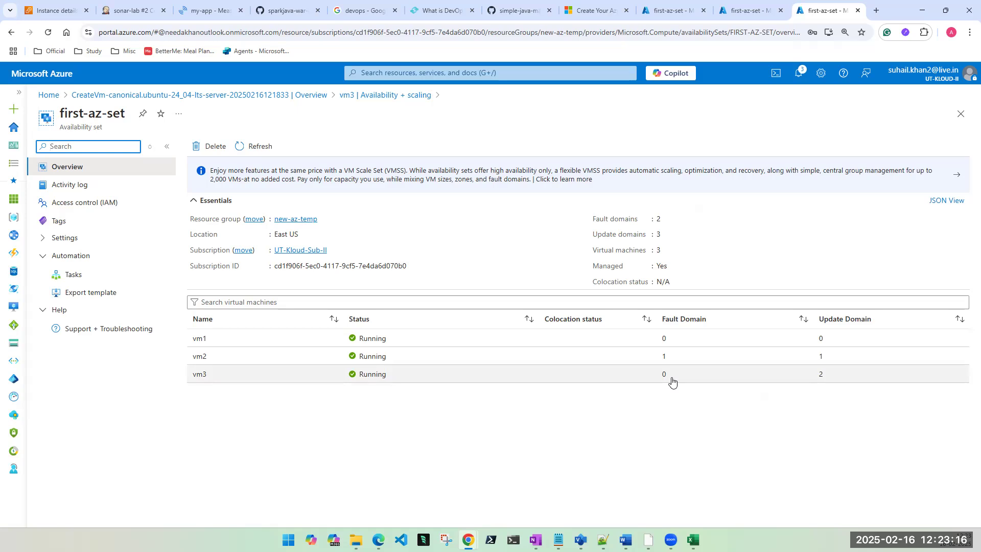
Step: Dismiss the portal search and switch to the other first-az-set tab listing vm1–vm3
{"action": "left_click", "coordinate": [510, 72]}
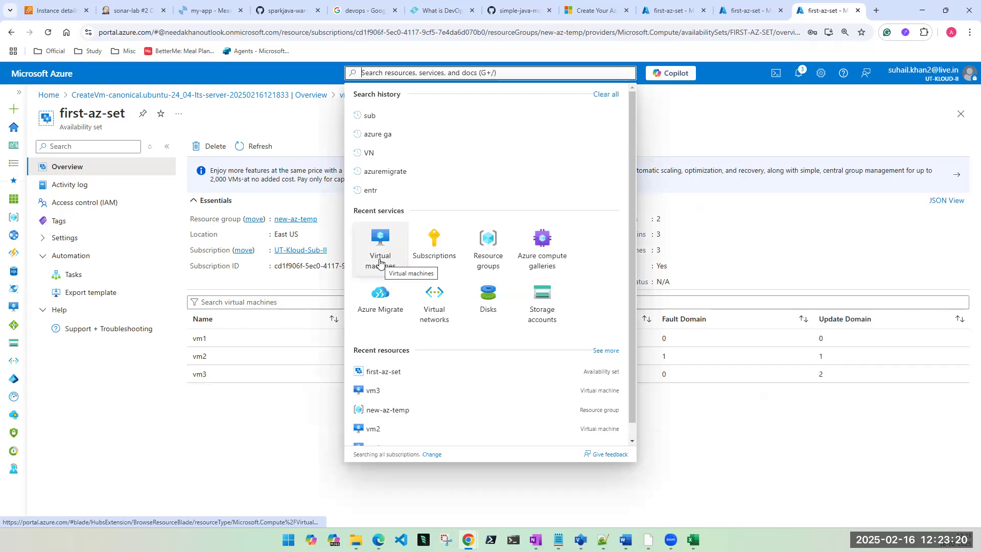
{"action": "left_click", "coordinate": [253, 428]}
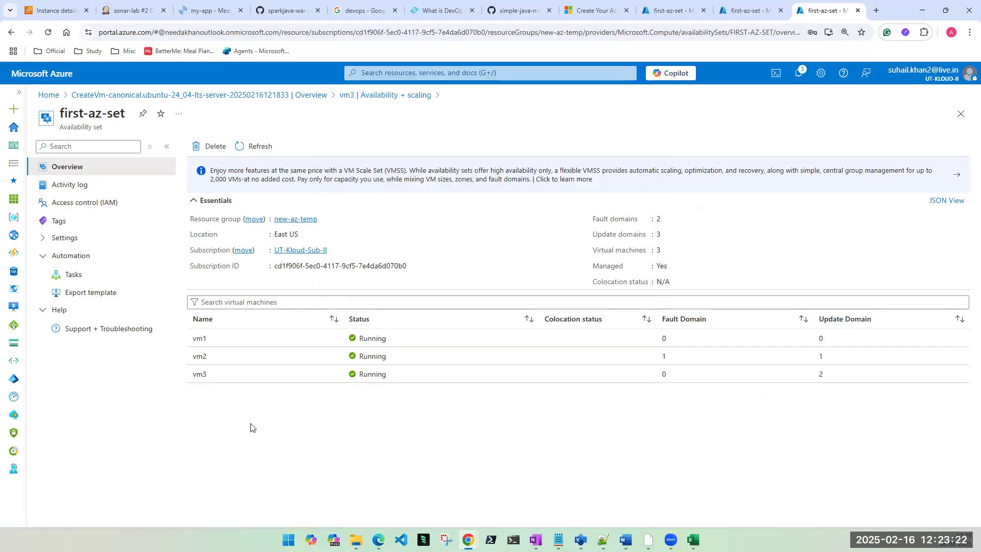
{"action": "left_click", "coordinate": [748, 10]}
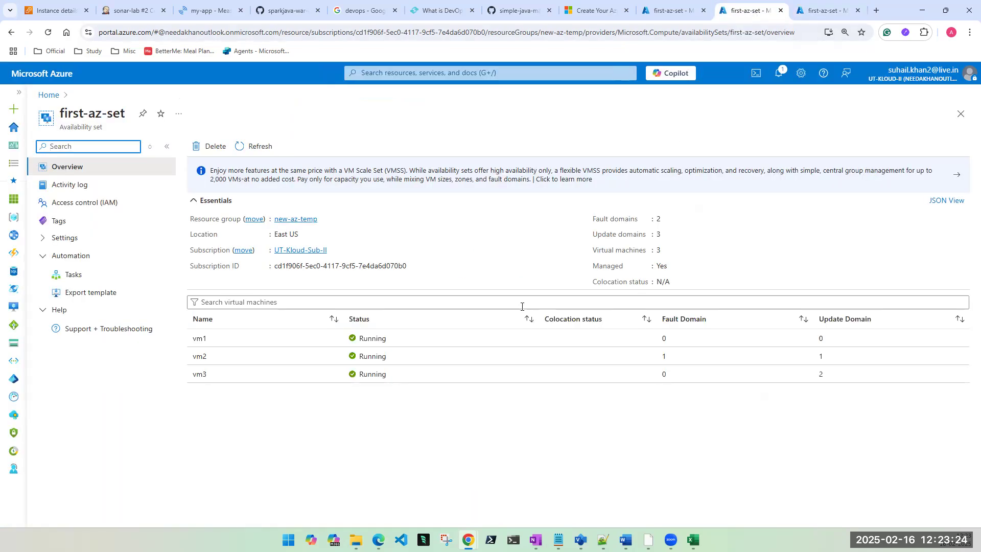